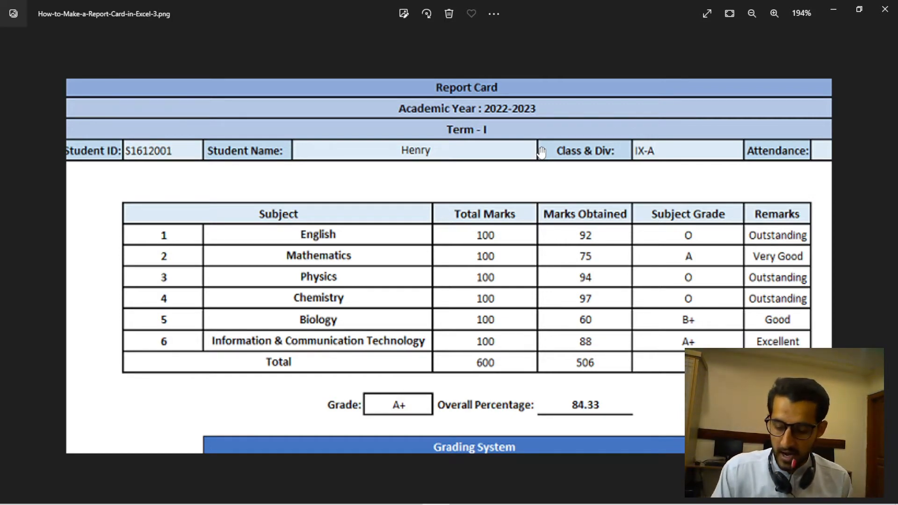
Switch from the report card image to the blank Excel workbook and select cell A1.
{"action": "key", "text": "super"}
{"action": "key", "text": "super"}
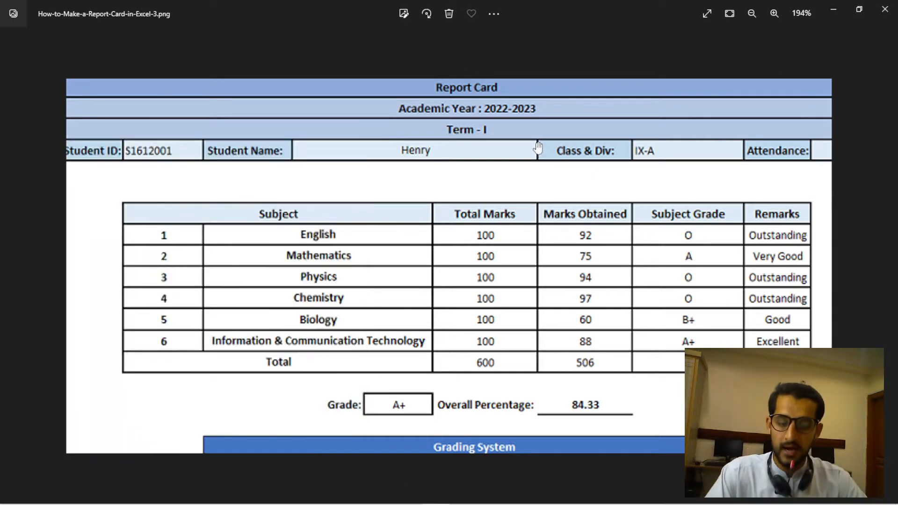
{"action": "mouse_move", "coordinate": [493, 503]}
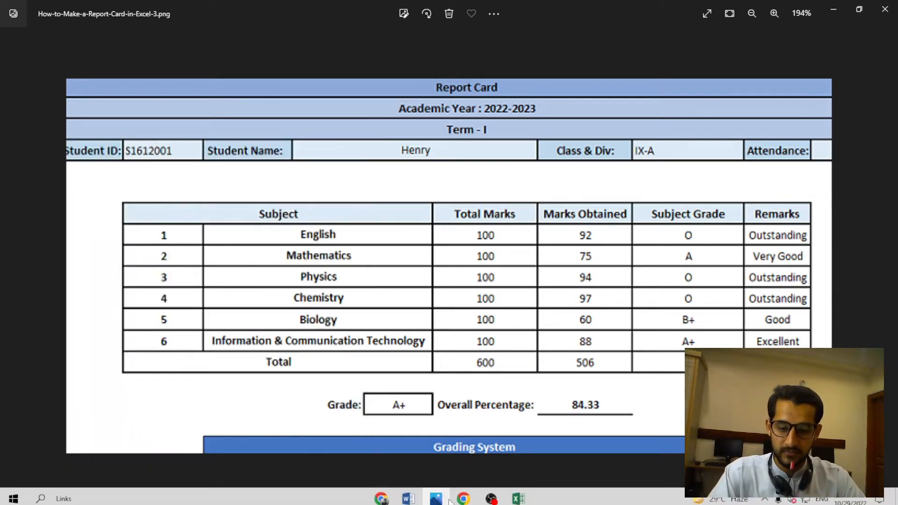
{"action": "left_click", "coordinate": [518, 494]}
{"action": "left_click", "coordinate": [280, 223]}
{"action": "left_click", "coordinate": [224, 166]}
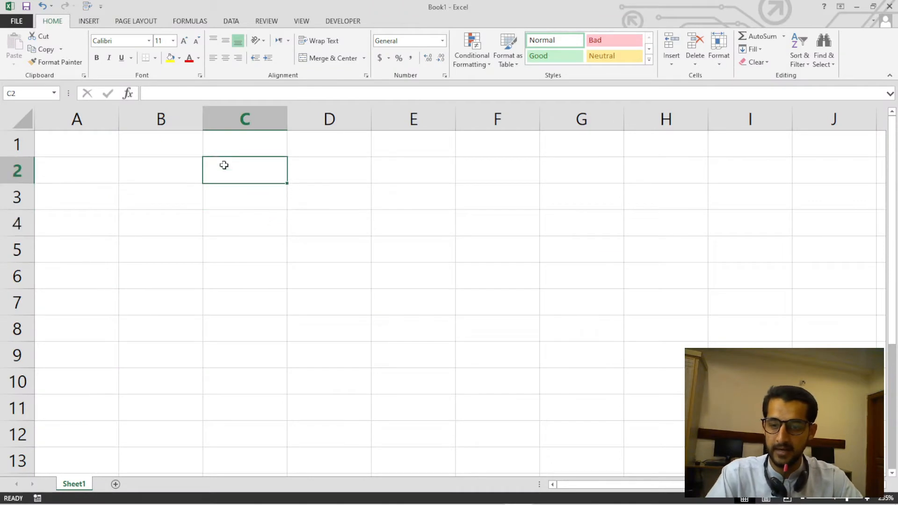
{"action": "left_click", "coordinate": [135, 153]}
{"action": "left_click", "coordinate": [86, 152]}
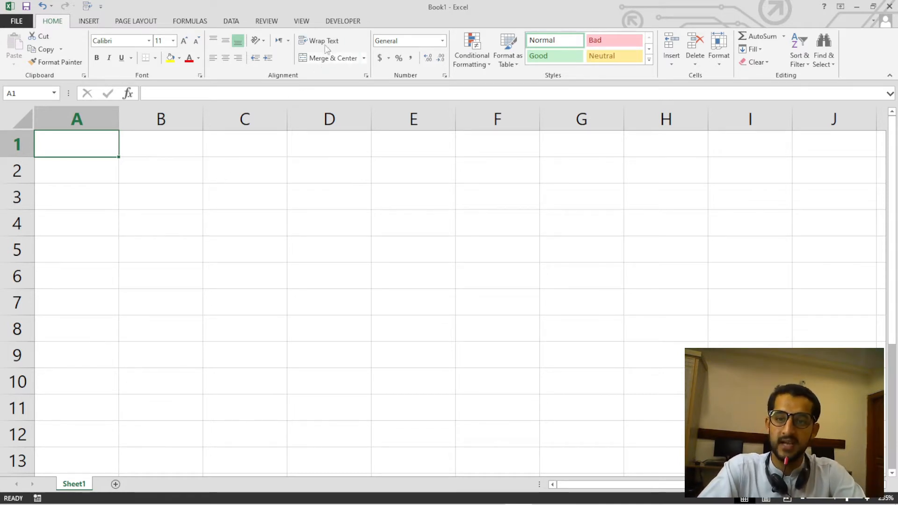
Enter the title "TAJ INSTITUTE OF INFORMATION TECHNOLOGY" in cell A1.
{"action": "scroll", "coordinate": [222, 187], "scroll_direction": "up", "scroll_amount": 3}
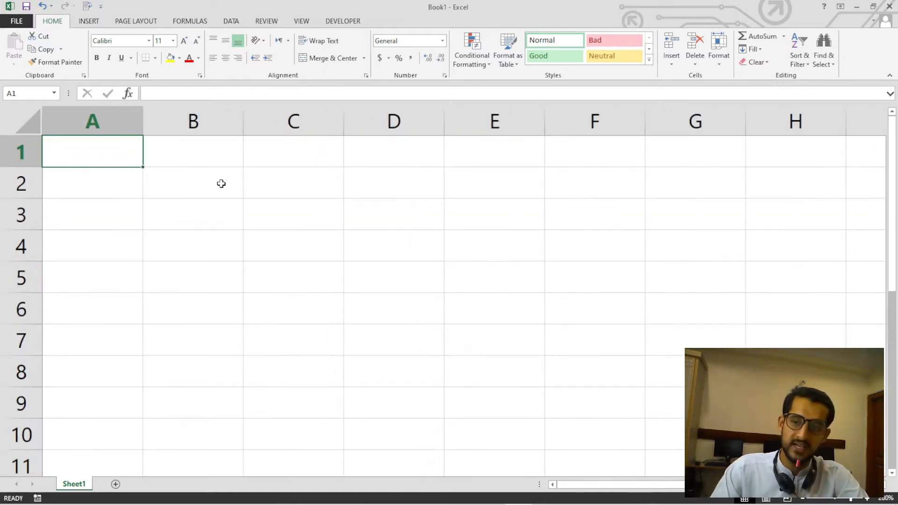
{"action": "left_click", "coordinate": [222, 183]}
{"action": "key", "text": "Left"}
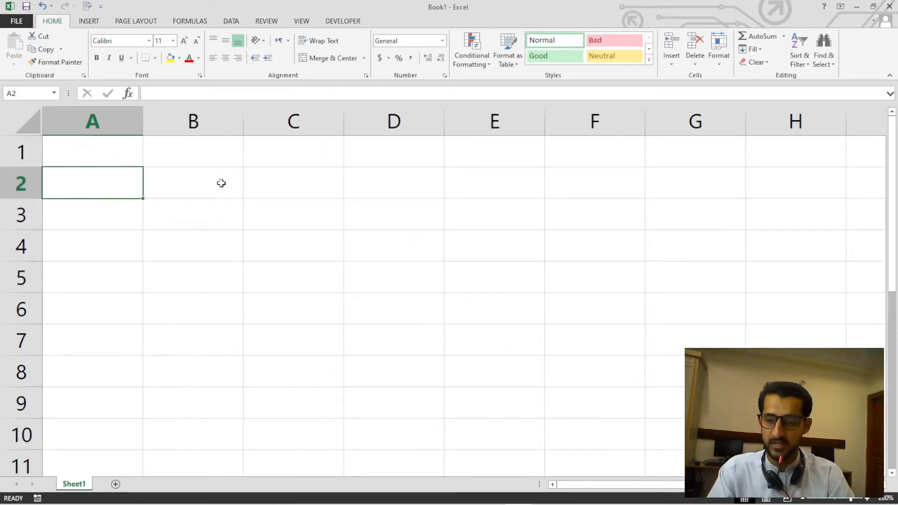
{"action": "key", "text": "Up"}
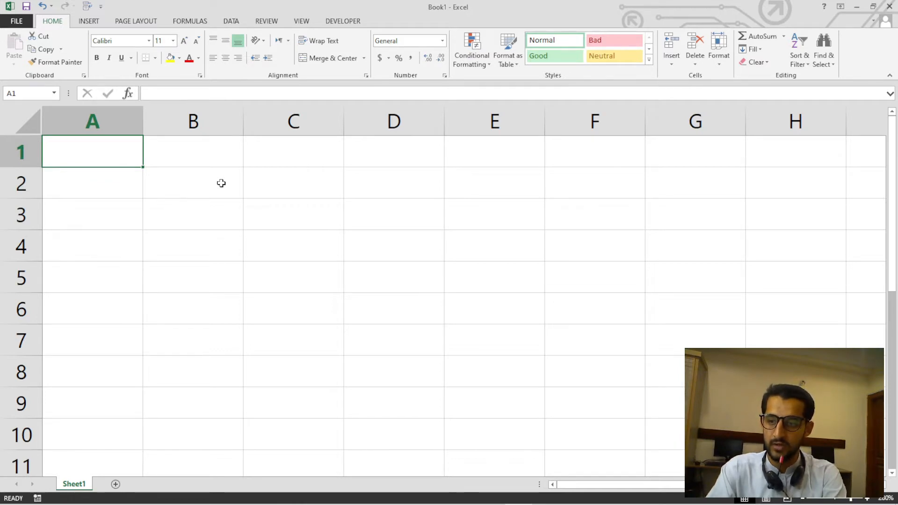
{"action": "type", "text": "TAJ I"}
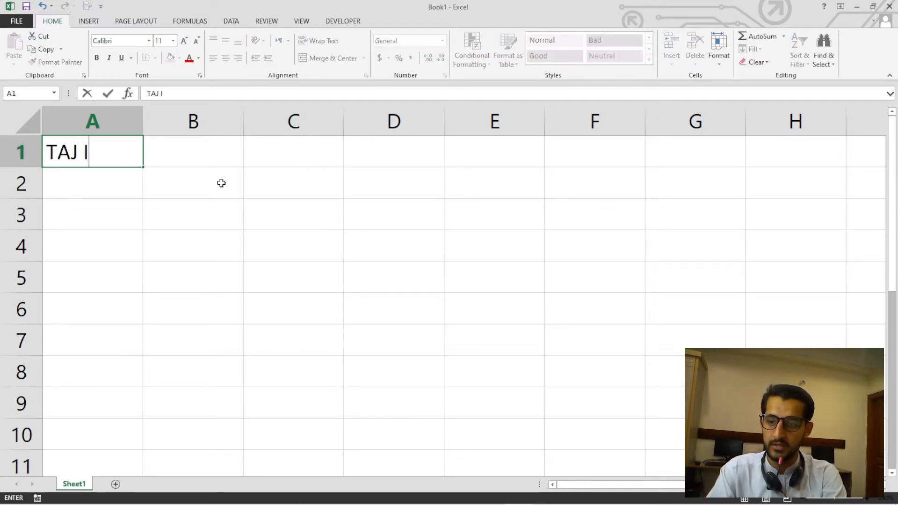
{"action": "type", "text": "NSITUT"}
{"action": "key", "text": "BackSpace"}
{"action": "key", "text": "BackSpace"}
{"action": "key", "text": "BackSpace"}
{"action": "key", "text": "BackSpace"}
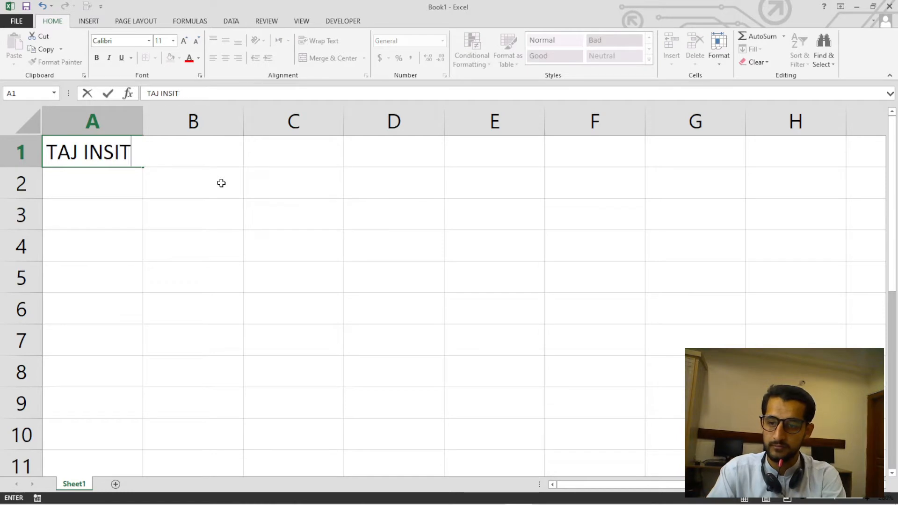
{"action": "type", "text": "TITUTE OF "}
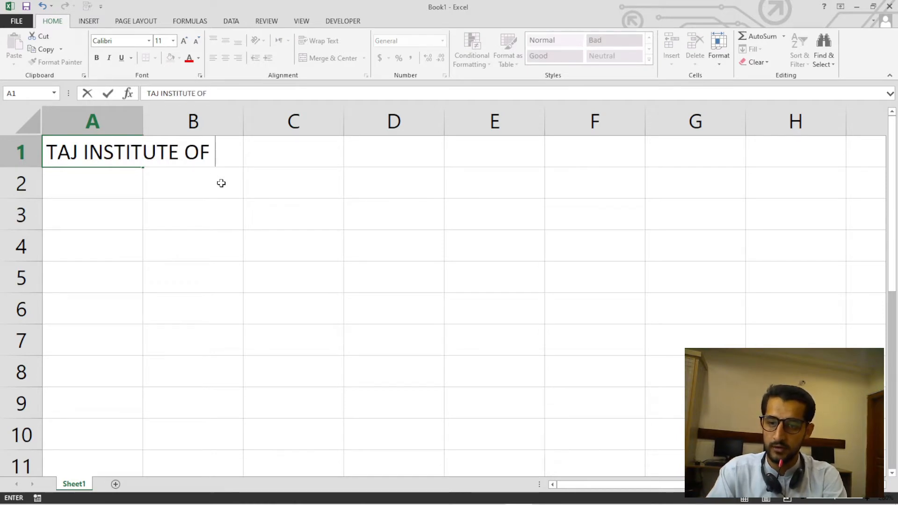
{"action": "type", "text": "INFORMATI"}
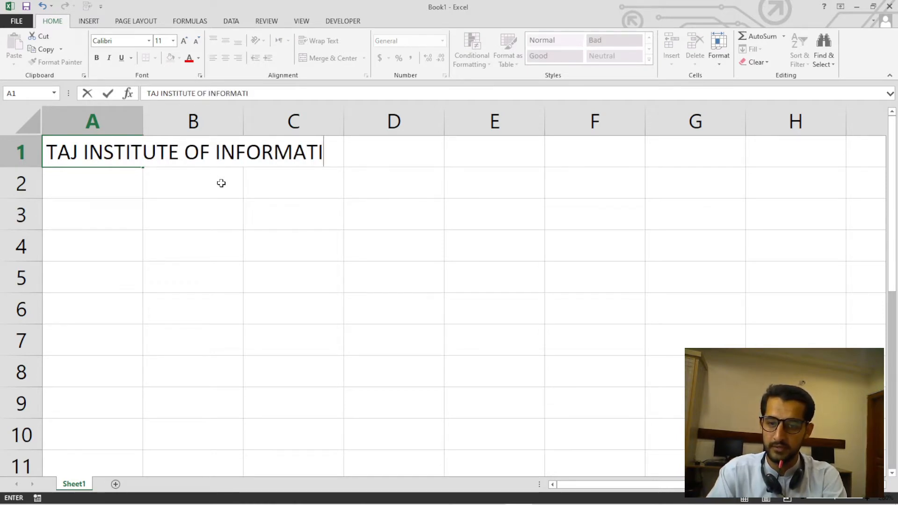
{"action": "type", "text": "ON TE4C"}
{"action": "key", "text": "BackSpace"}
{"action": "key", "text": "BackSpace"}
{"action": "type", "text": "CH"}
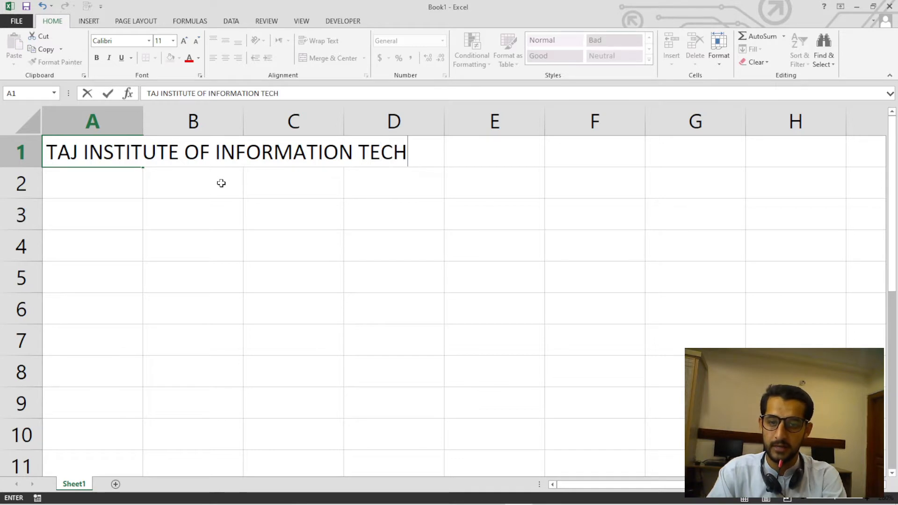
{"action": "type", "text": "NOLOGY"}
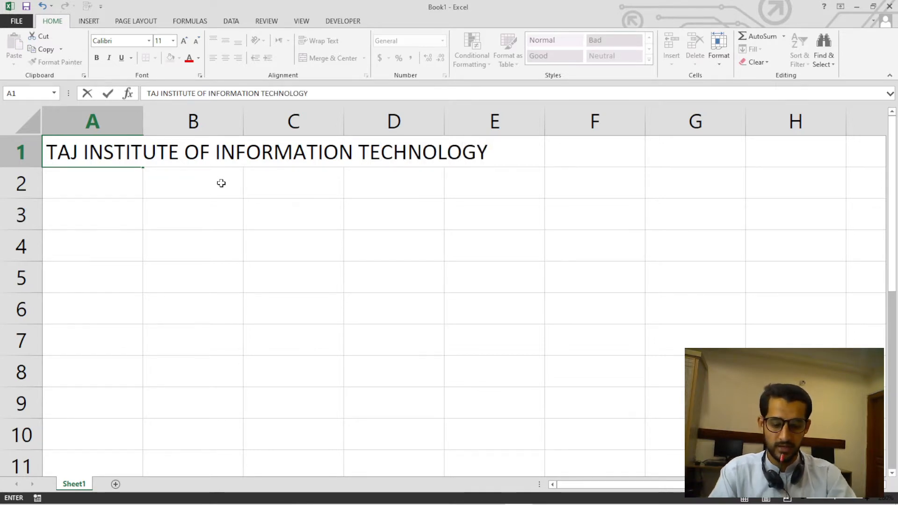
{"action": "key", "text": "Return"}
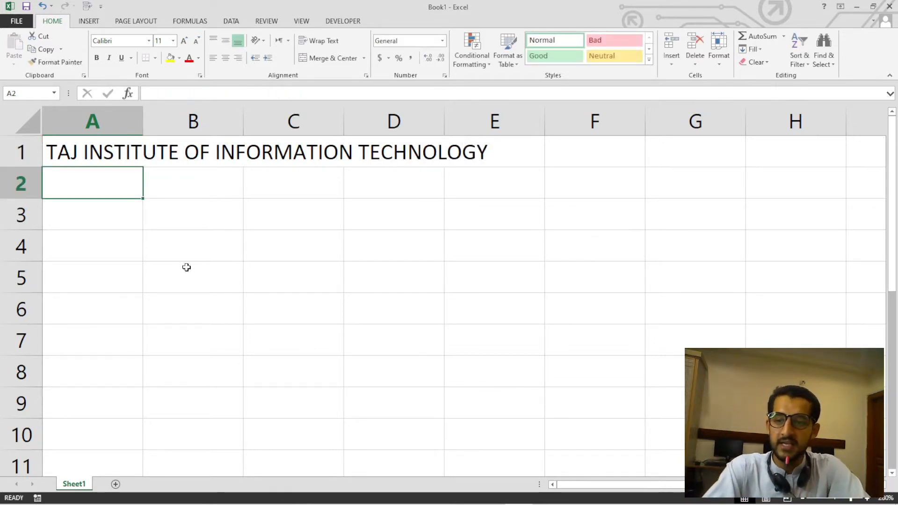
Examine cells A1 through E1 to check which one actually holds the title text and how far it extends.
{"action": "left_click", "coordinate": [127, 153]}
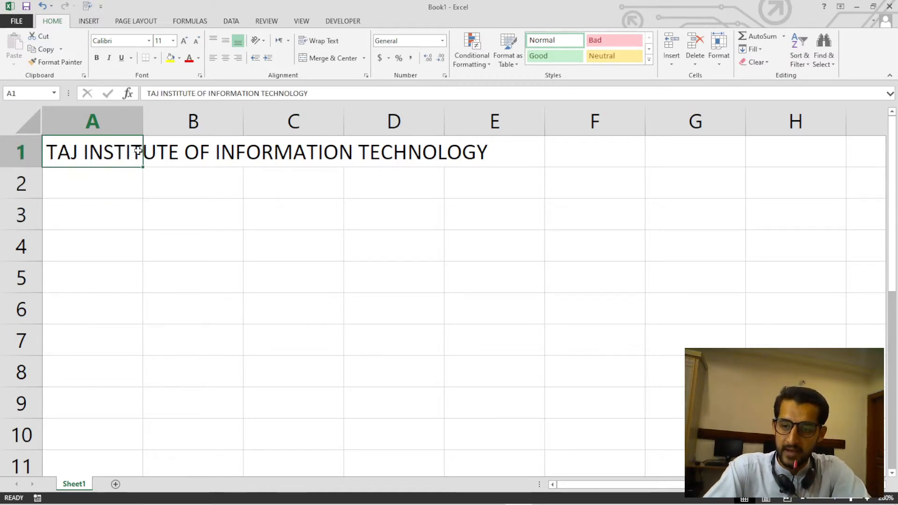
{"action": "left_click", "coordinate": [185, 149]}
{"action": "left_click", "coordinate": [326, 153]}
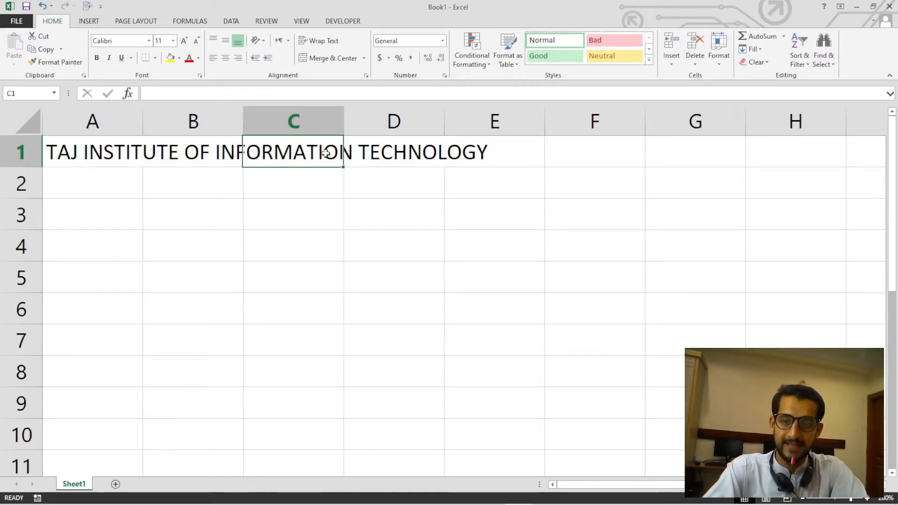
{"action": "left_click", "coordinate": [403, 151]}
{"action": "left_click", "coordinate": [459, 148]}
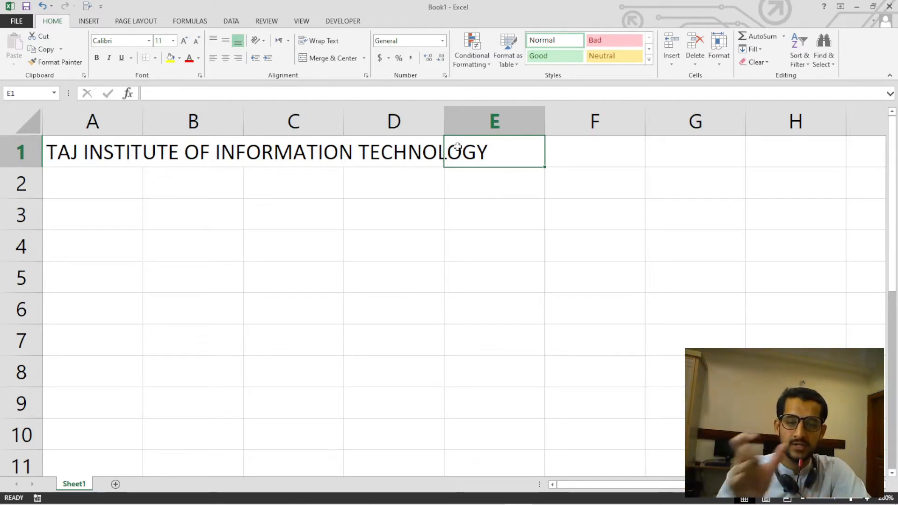
{"action": "left_click_drag", "start_coordinate": [101, 150], "coordinate": [479, 155]}
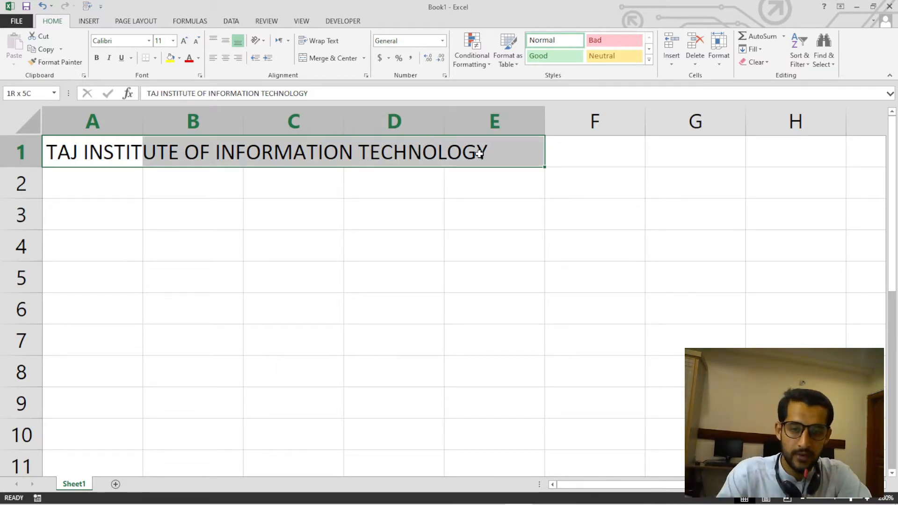
{"action": "left_click_drag", "start_coordinate": [479, 154], "coordinate": [478, 151]}
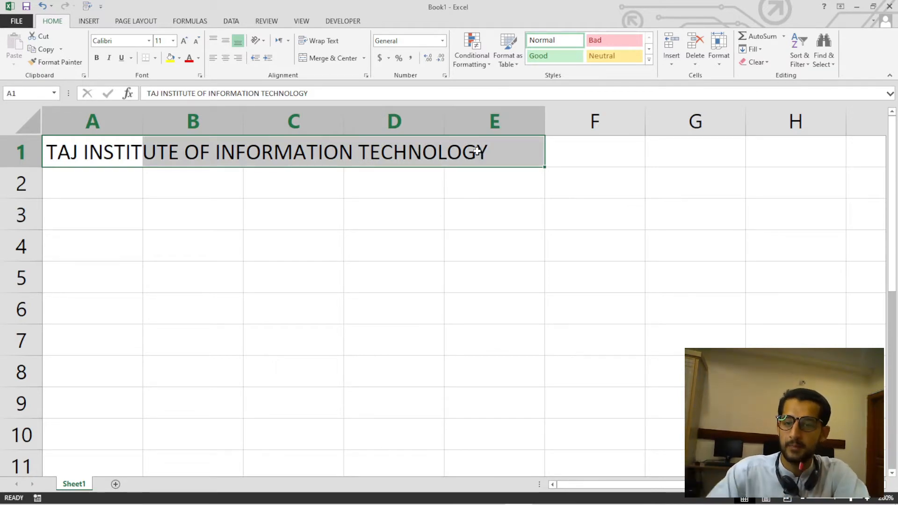
{"action": "left_click", "coordinate": [88, 189]}
{"action": "left_click", "coordinate": [112, 150]}
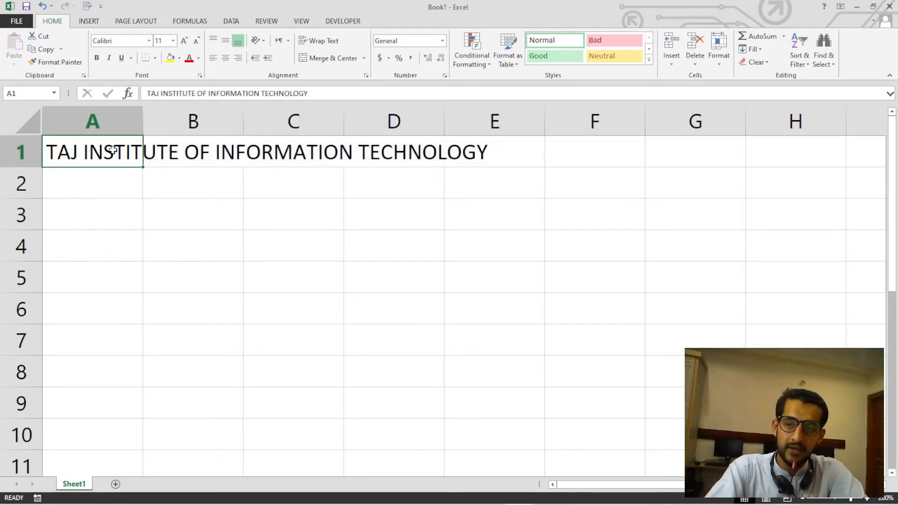
{"action": "left_click", "coordinate": [197, 149]}
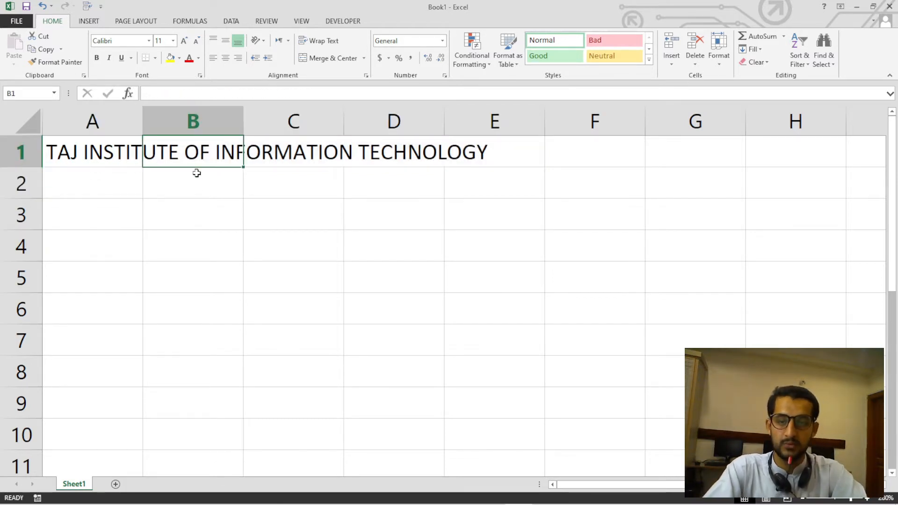
{"action": "left_click", "coordinate": [196, 130]}
{"action": "left_click", "coordinate": [205, 153]}
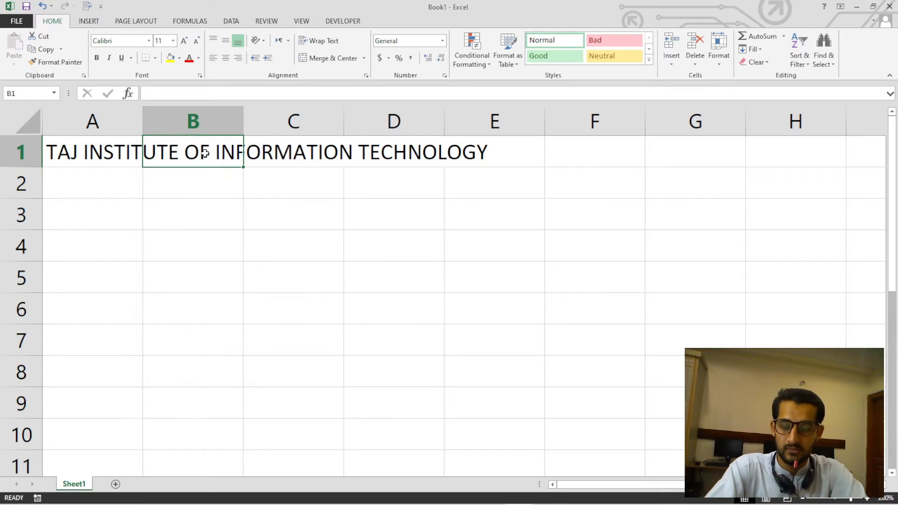
{"action": "left_click", "coordinate": [294, 153]}
{"action": "left_click", "coordinate": [415, 152]}
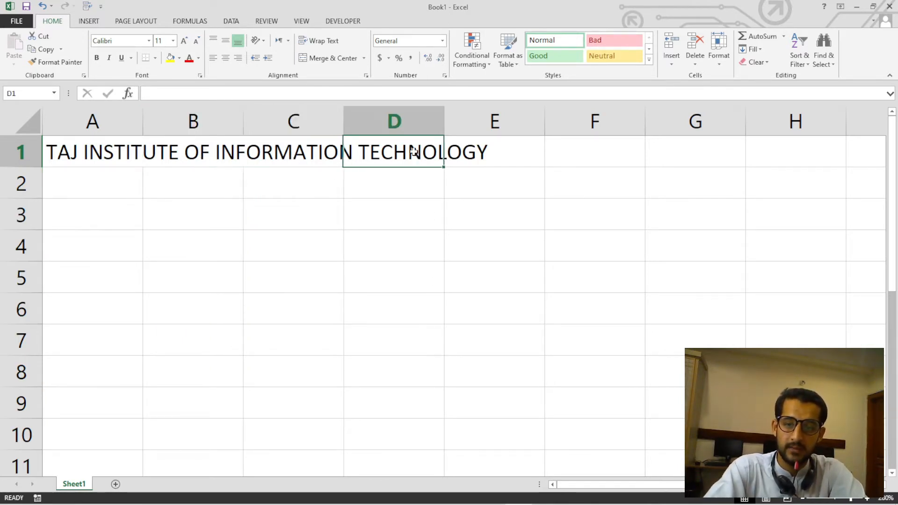
{"action": "left_click", "coordinate": [499, 160]}
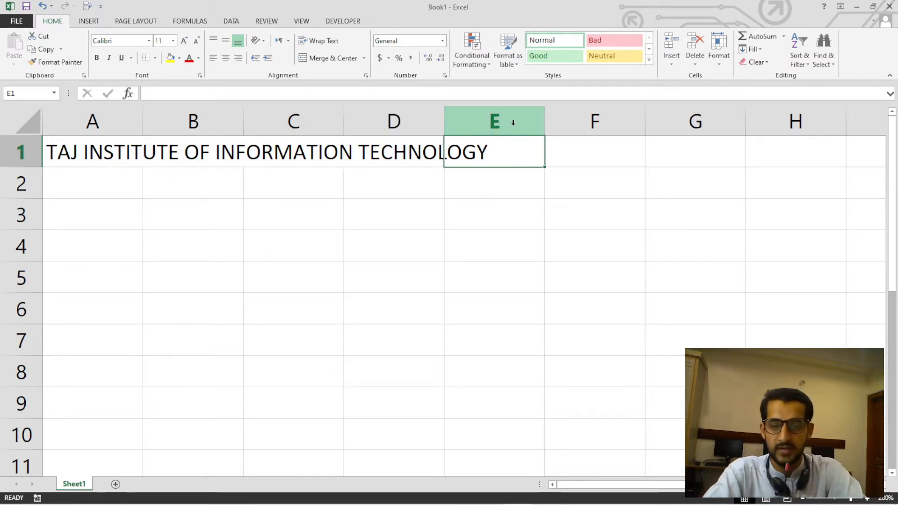
{"action": "left_click", "coordinate": [114, 148]}
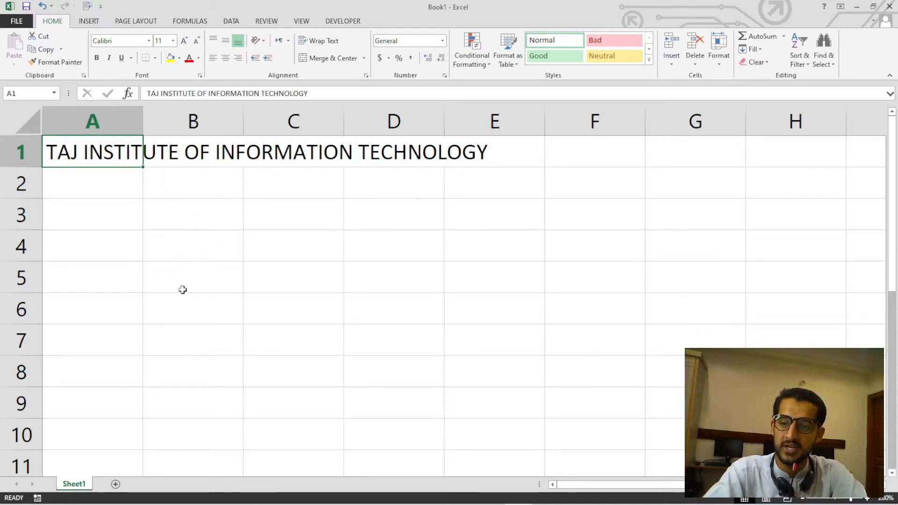
{"action": "left_click", "coordinate": [458, 154]}
{"action": "left_click", "coordinate": [313, 152]}
{"action": "left_click", "coordinate": [166, 154]}
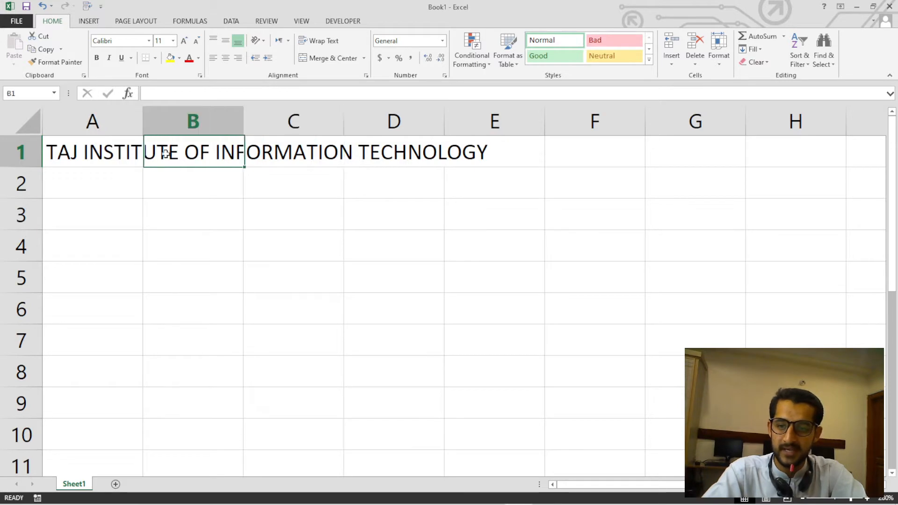
{"action": "key", "text": "Left"}
{"action": "left_click", "coordinate": [434, 151]}
{"action": "left_click", "coordinate": [486, 150]}
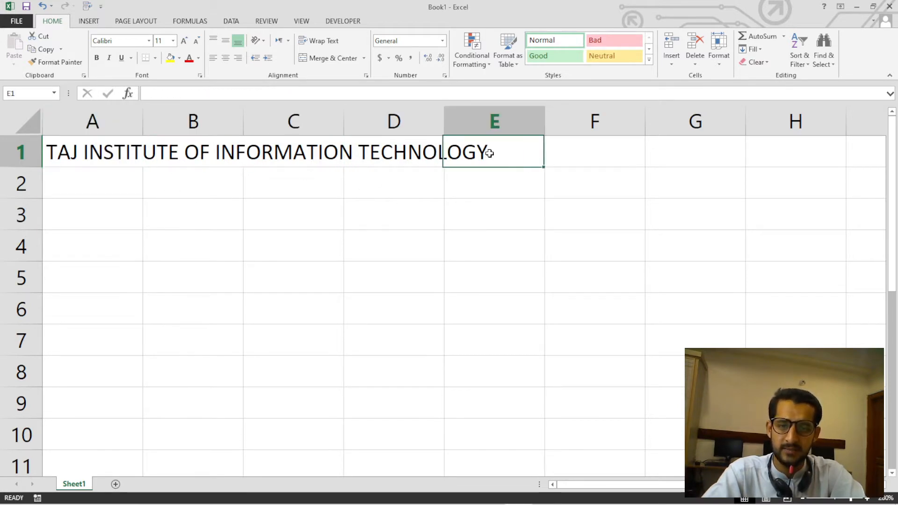
Enter a person's first name in cell C1, within the area the title text runs across.
{"action": "left_click", "coordinate": [307, 148]}
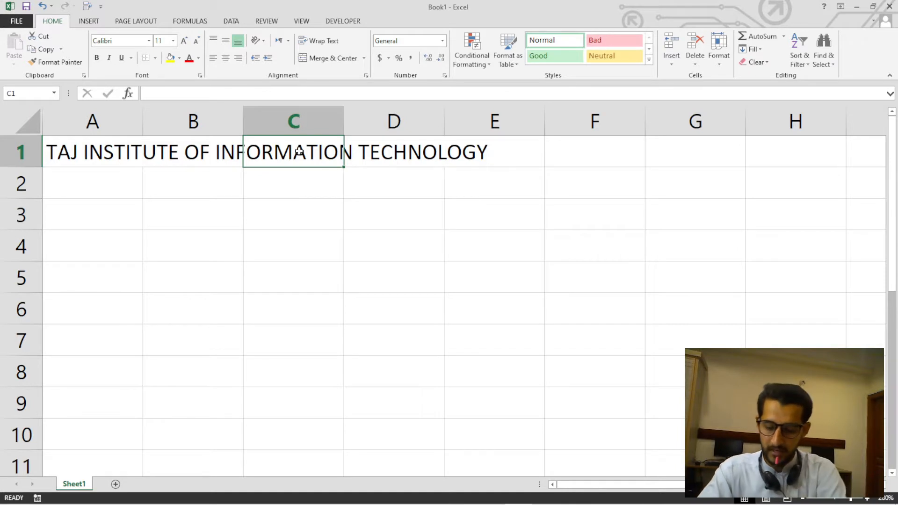
{"action": "type", "text": "SALMAN"}
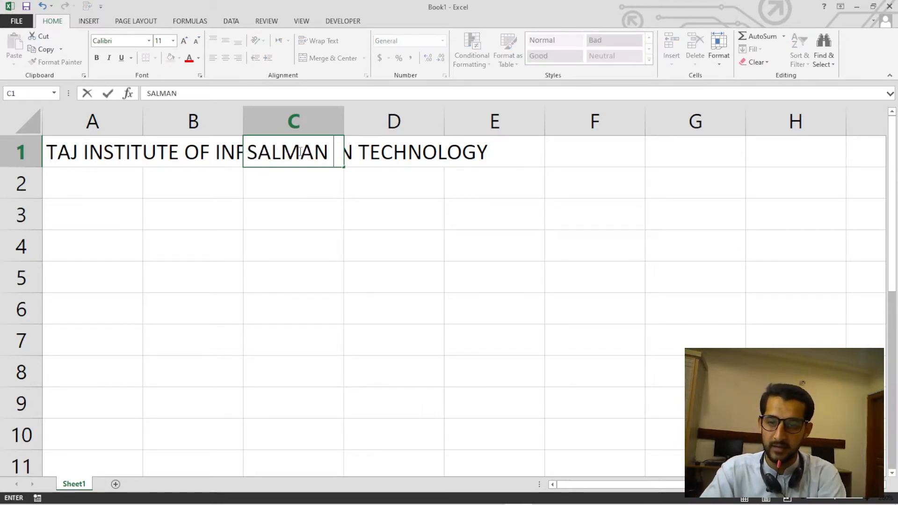
{"action": "key", "text": "Return"}
{"action": "left_click", "coordinate": [299, 150]}
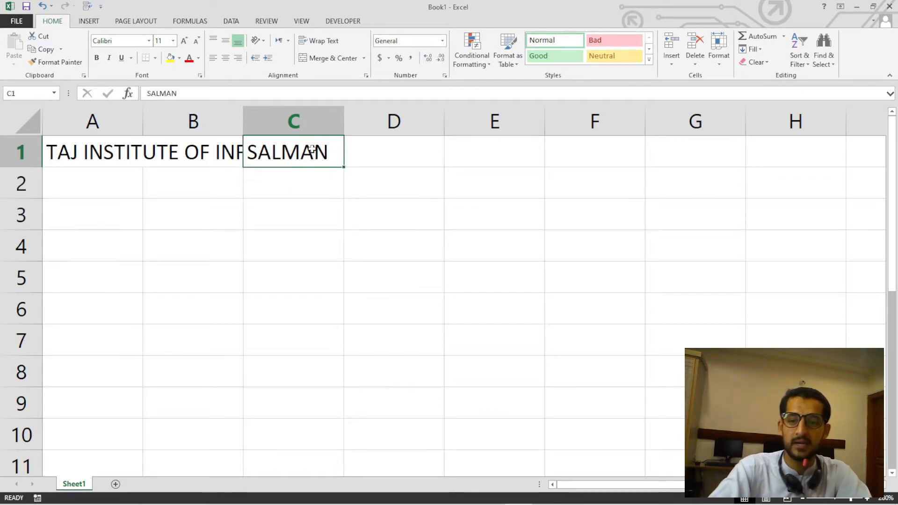
Undo the name entry in C1, view the title across C1:E1, and redo the entry.
{"action": "left_click", "coordinate": [384, 156]}
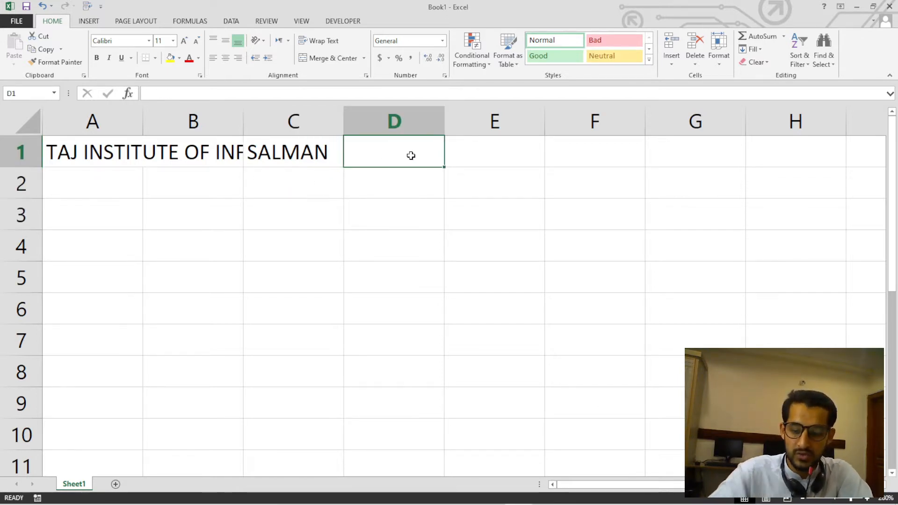
{"action": "key", "text": "ctrl+z"}
{"action": "left_click", "coordinate": [419, 202]}
{"action": "left_click_drag", "start_coordinate": [310, 153], "coordinate": [476, 155]}
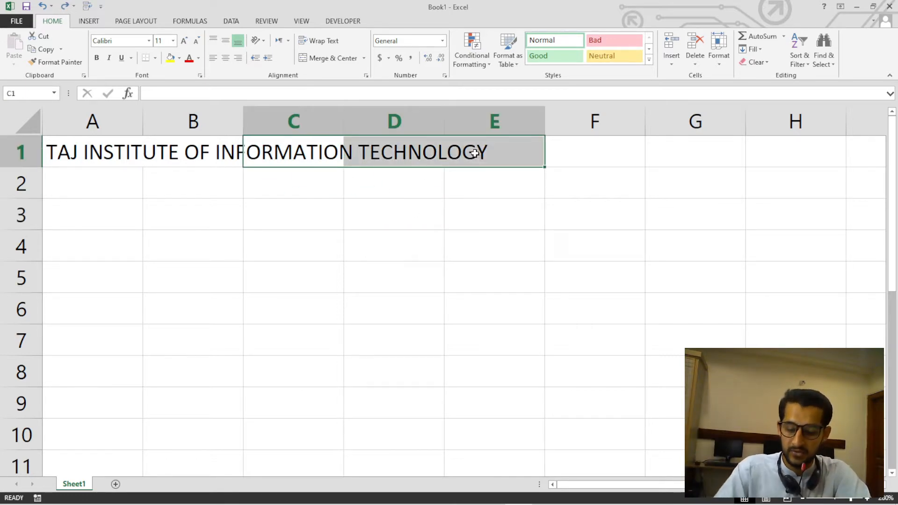
{"action": "key", "text": "ctrl+y"}
{"action": "left_click", "coordinate": [328, 209]}
{"action": "left_click", "coordinate": [323, 158]}
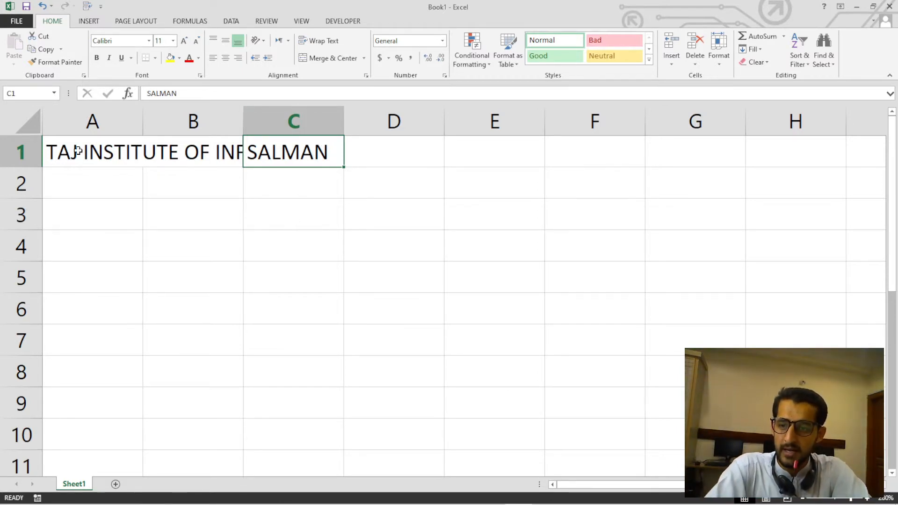
Compare the contents of cells A1 and B1 beneath the cut-off title text.
{"action": "left_click", "coordinate": [79, 150]}
{"action": "left_click", "coordinate": [183, 151]}
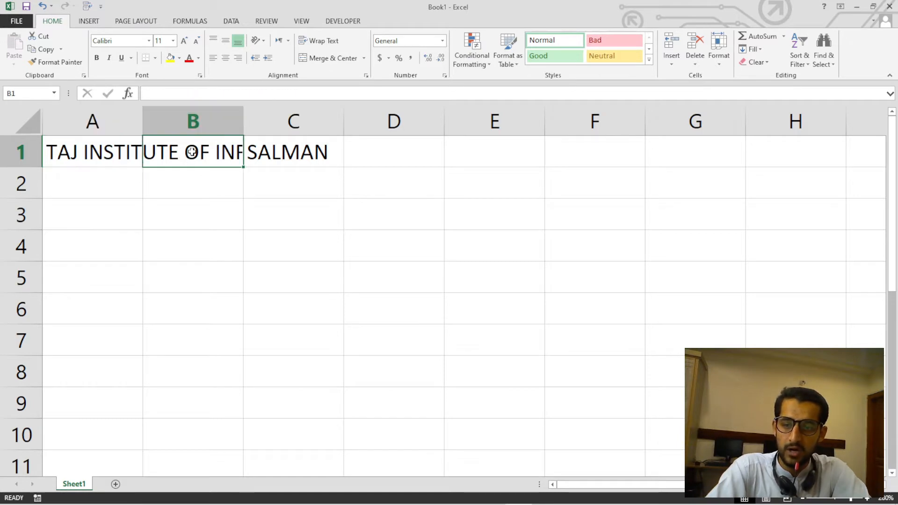
{"action": "left_click", "coordinate": [107, 153]}
{"action": "left_click", "coordinate": [183, 146]}
{"action": "left_click", "coordinate": [122, 147]}
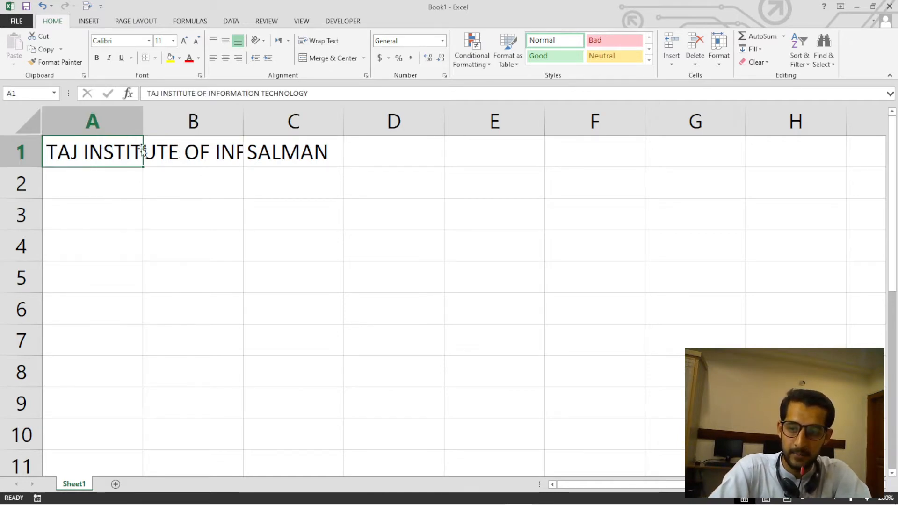
Examine the full title text stored in cell A1 and check what the overlapped cell B1 holds.
{"action": "left_click", "coordinate": [201, 150]}
{"action": "left_click", "coordinate": [115, 149]}
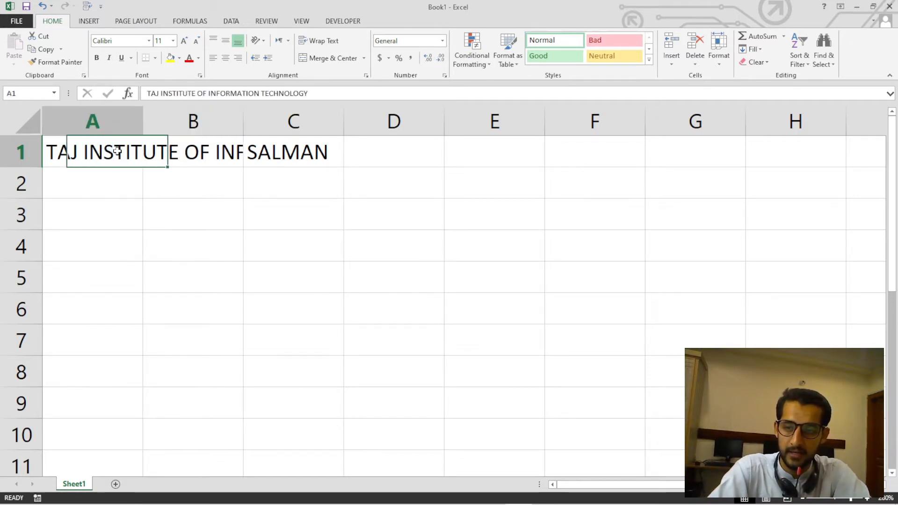
{"action": "left_click_drag", "start_coordinate": [147, 93], "coordinate": [306, 92]}
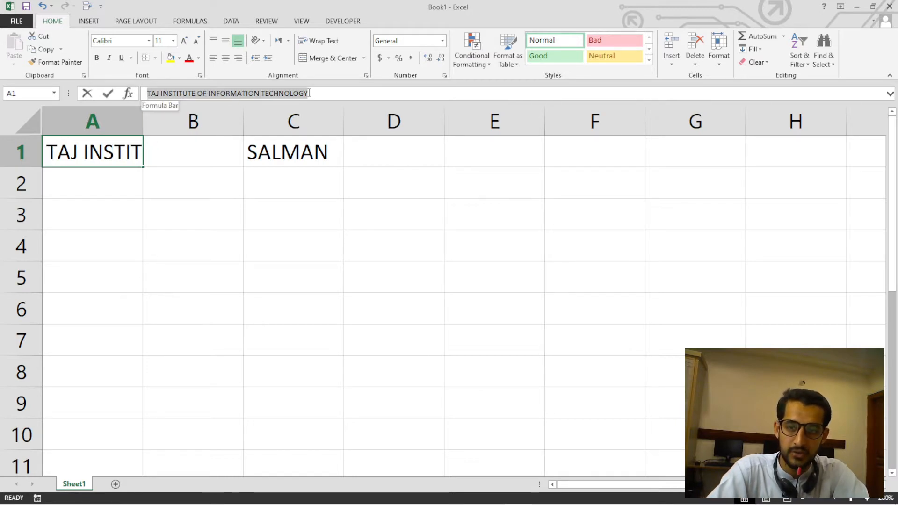
{"action": "left_click", "coordinate": [125, 186]}
{"action": "left_click", "coordinate": [206, 150]}
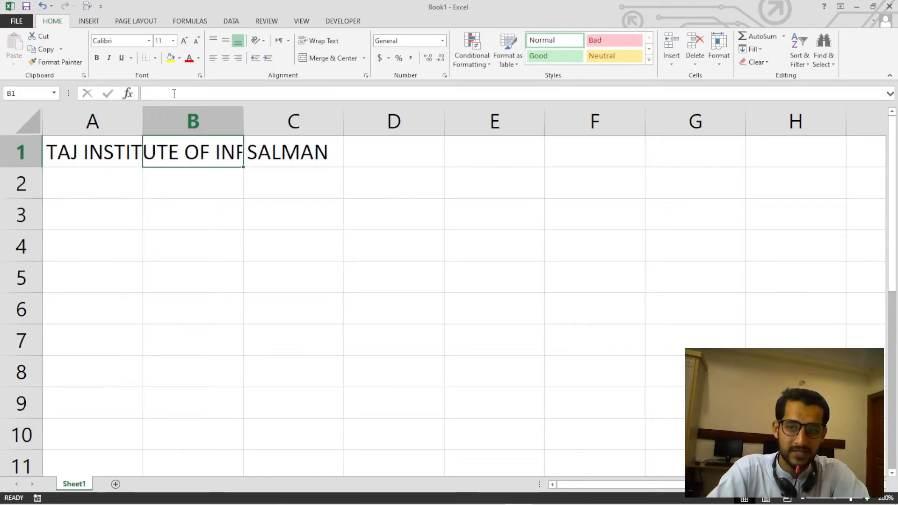
{"action": "left_click", "coordinate": [111, 152]}
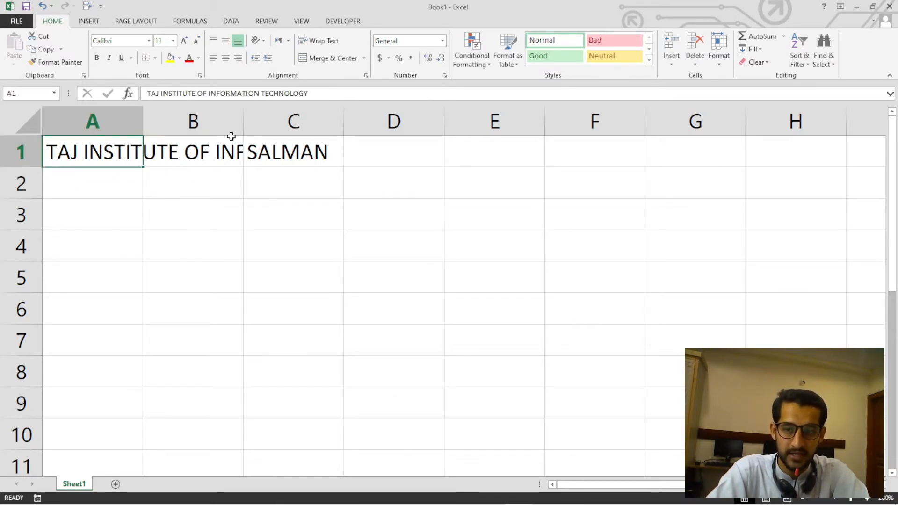
{"action": "left_click_drag", "start_coordinate": [311, 94], "coordinate": [118, 152]}
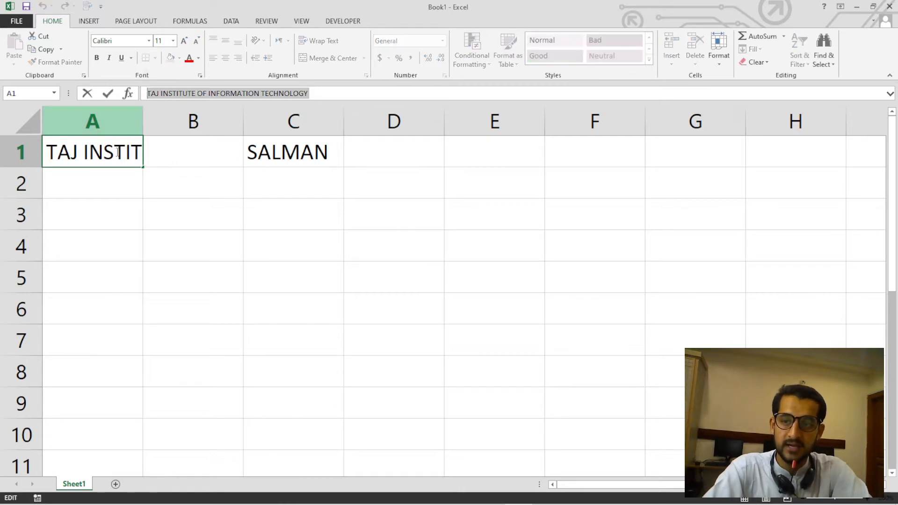
{"action": "key", "text": "Return"}
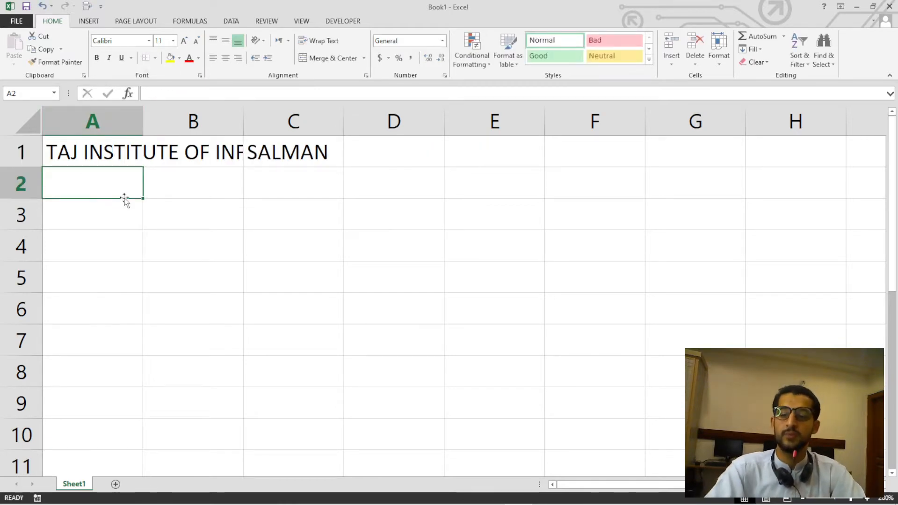
{"action": "left_click_drag", "start_coordinate": [120, 150], "coordinate": [192, 150]}
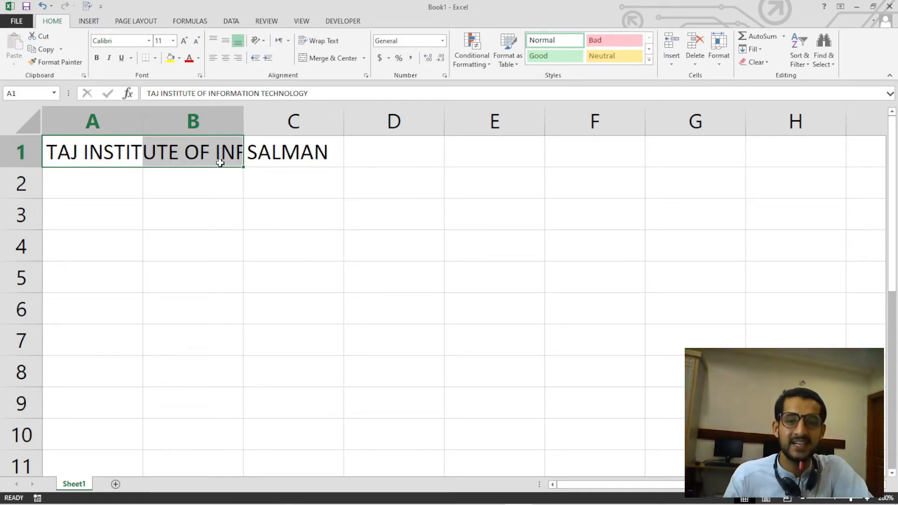
{"action": "left_click", "coordinate": [206, 184]}
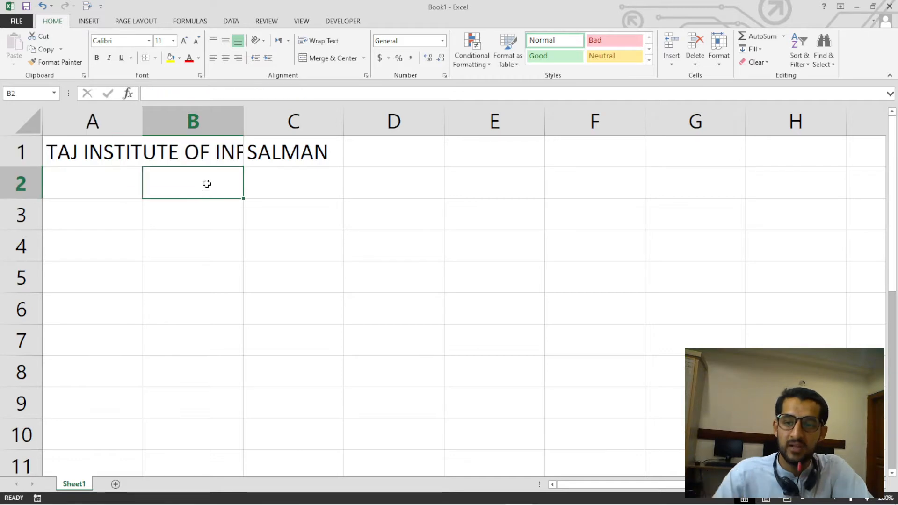
{"action": "left_click", "coordinate": [128, 151]}
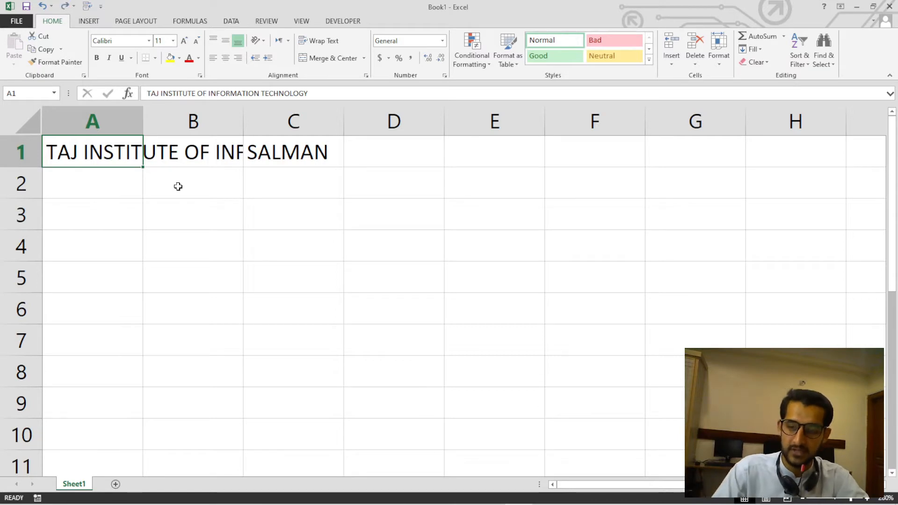
Undo the name entry in cell C1.
{"action": "left_click", "coordinate": [222, 200]}
{"action": "key", "text": "Down"}
{"action": "key", "text": "Down"}
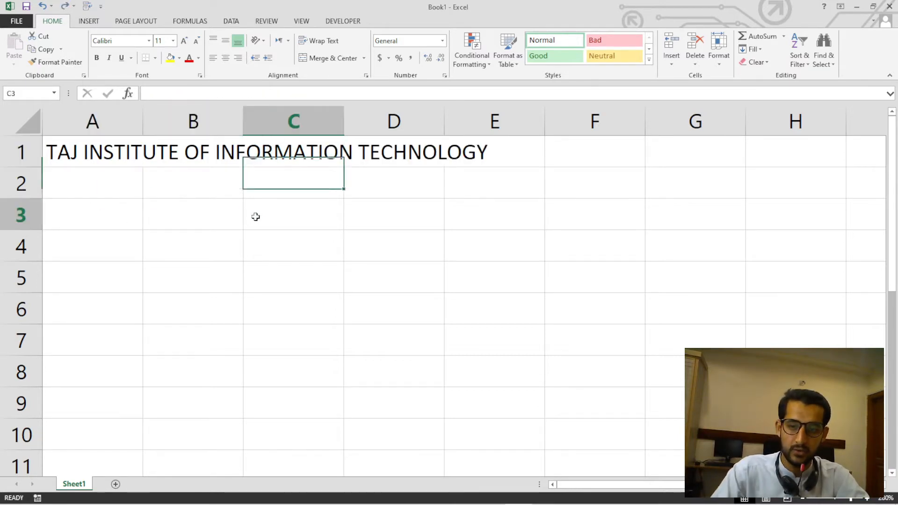
Inspect A1, B1, C1, D1 and E1 individually, and select B1:E1 to view the range the title overflows into.
{"action": "left_click", "coordinate": [107, 145]}
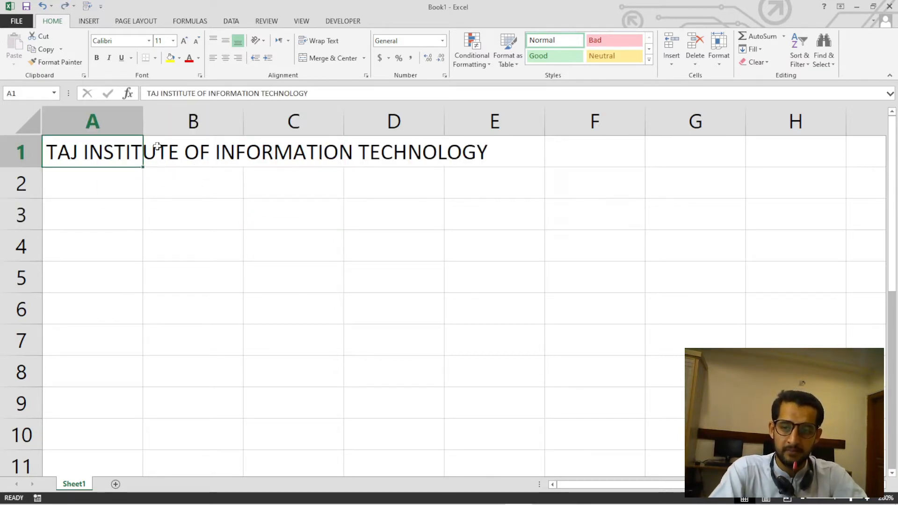
{"action": "left_click", "coordinate": [203, 155]}
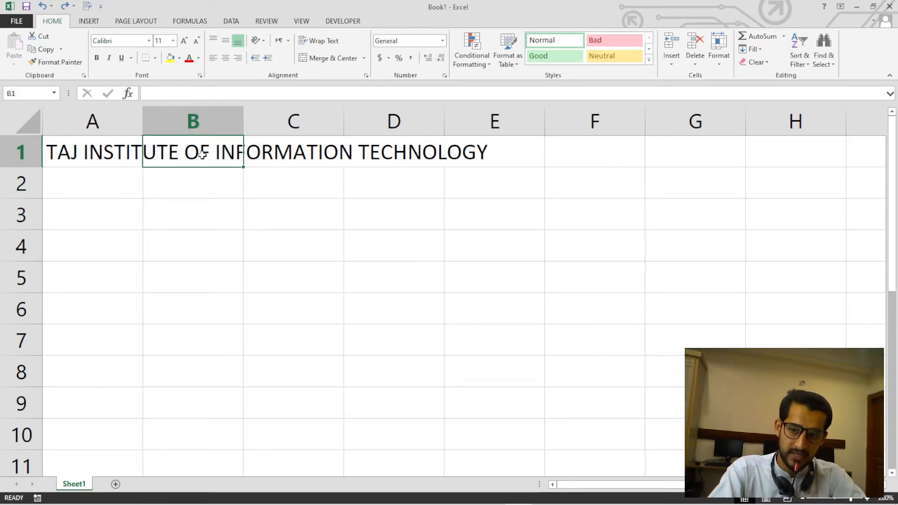
{"action": "left_click", "coordinate": [304, 155]}
{"action": "left_click", "coordinate": [385, 153]}
{"action": "left_click", "coordinate": [473, 153]}
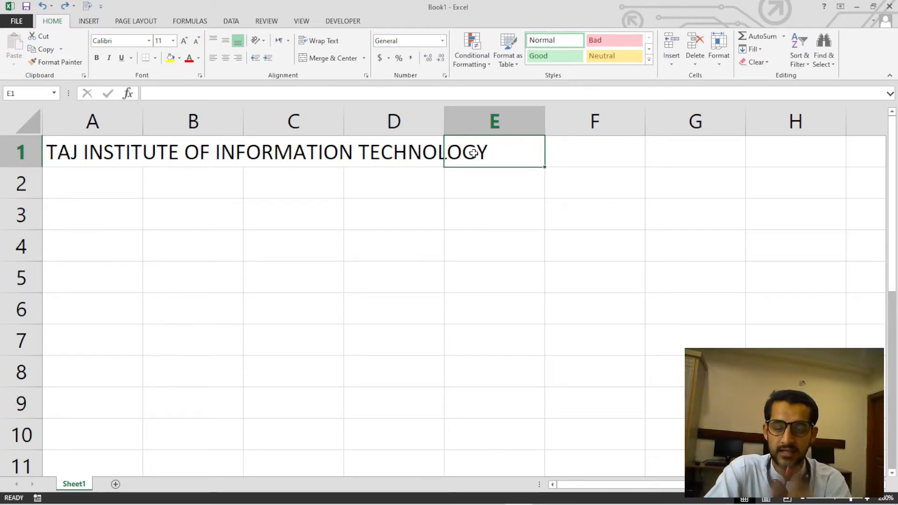
{"action": "left_click", "coordinate": [120, 148]}
{"action": "left_click", "coordinate": [192, 152]}
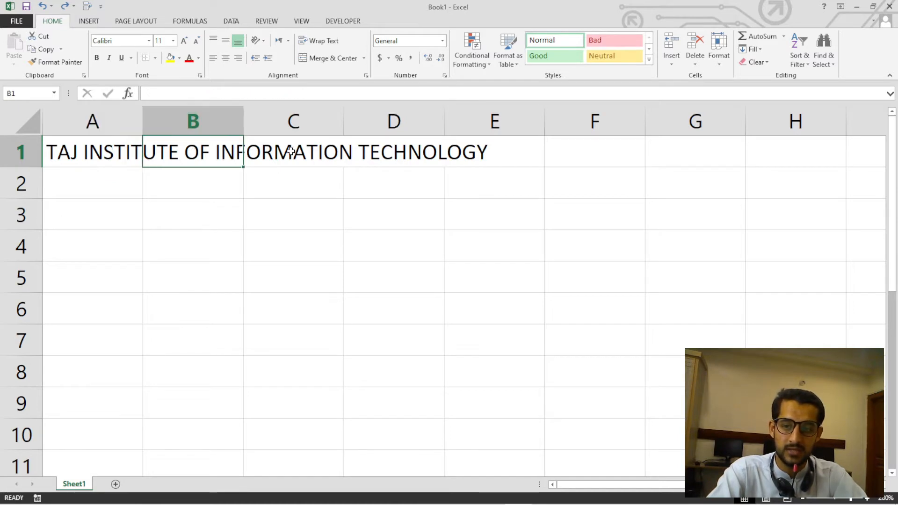
{"action": "left_click", "coordinate": [291, 150]}
{"action": "left_click", "coordinate": [381, 153]}
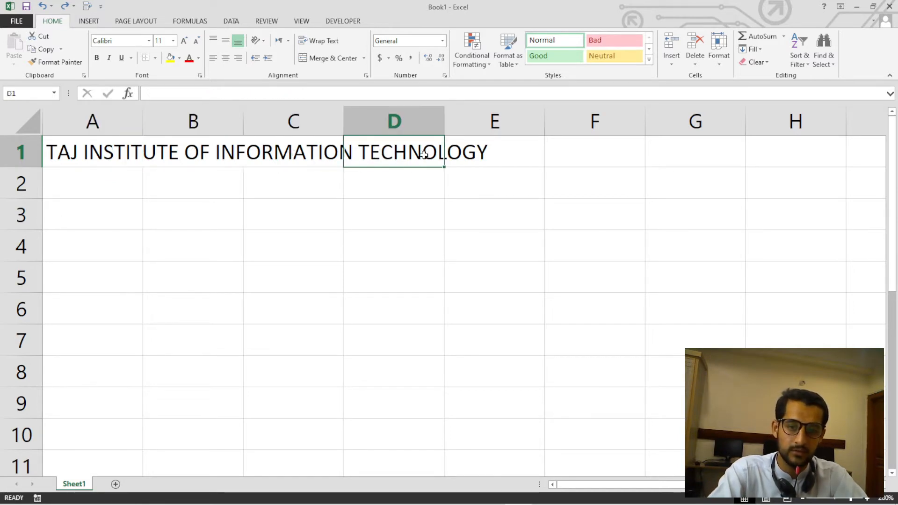
{"action": "left_click", "coordinate": [484, 154]}
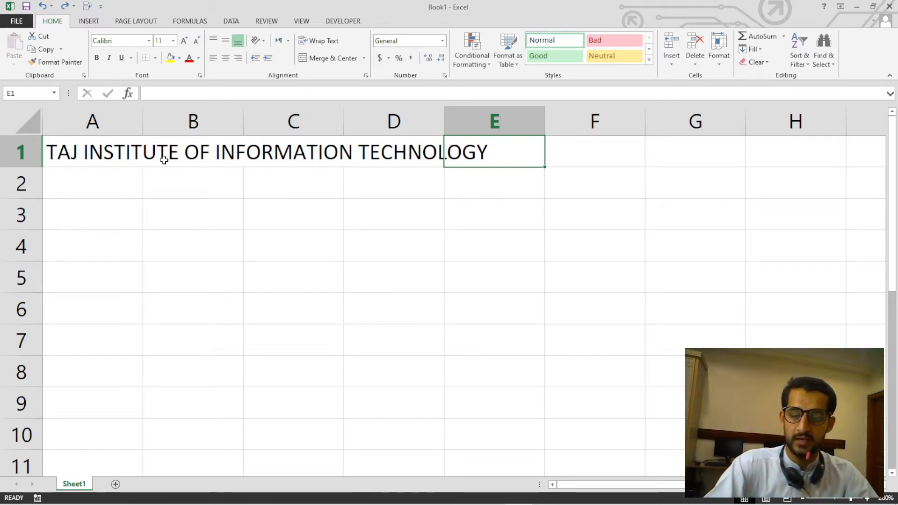
{"action": "left_click", "coordinate": [111, 152]}
{"action": "left_click_drag", "start_coordinate": [154, 153], "coordinate": [463, 152]}
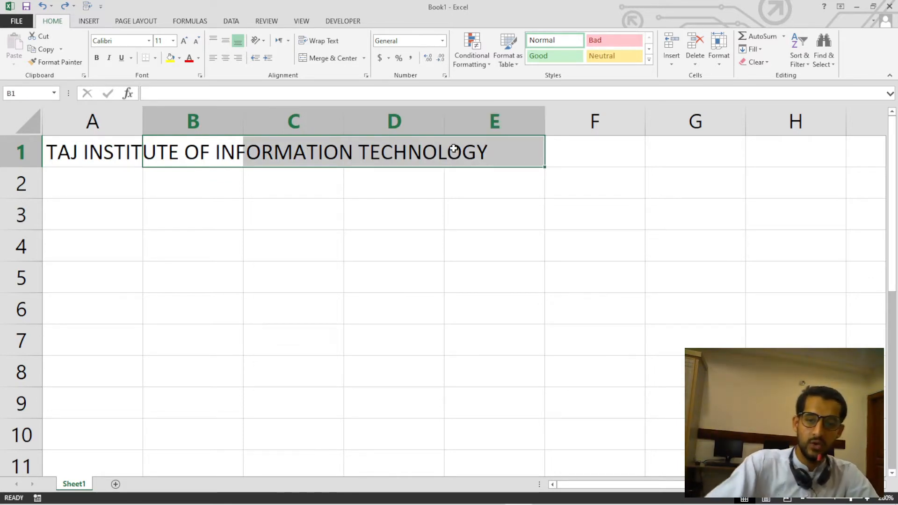
{"action": "left_click", "coordinate": [131, 153]}
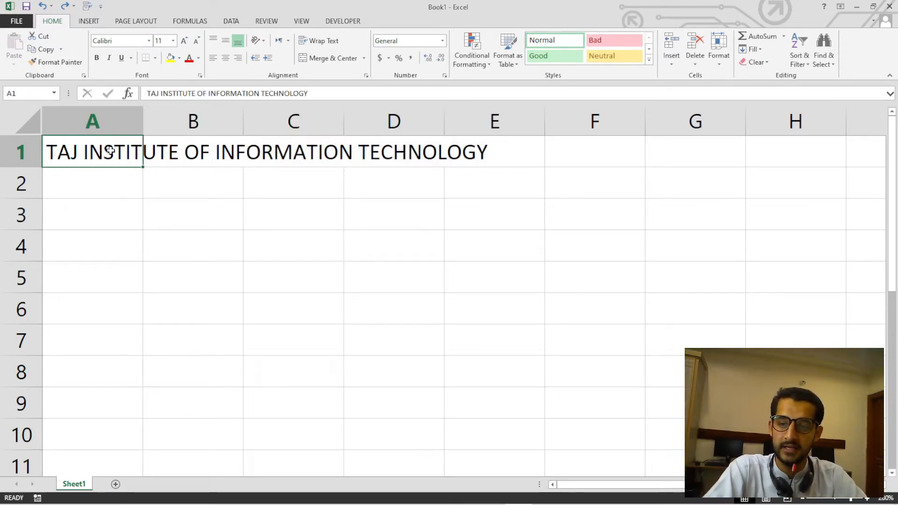
Apply Wrap Text to the range A1:E1.
{"action": "left_click_drag", "start_coordinate": [110, 150], "coordinate": [487, 152]}
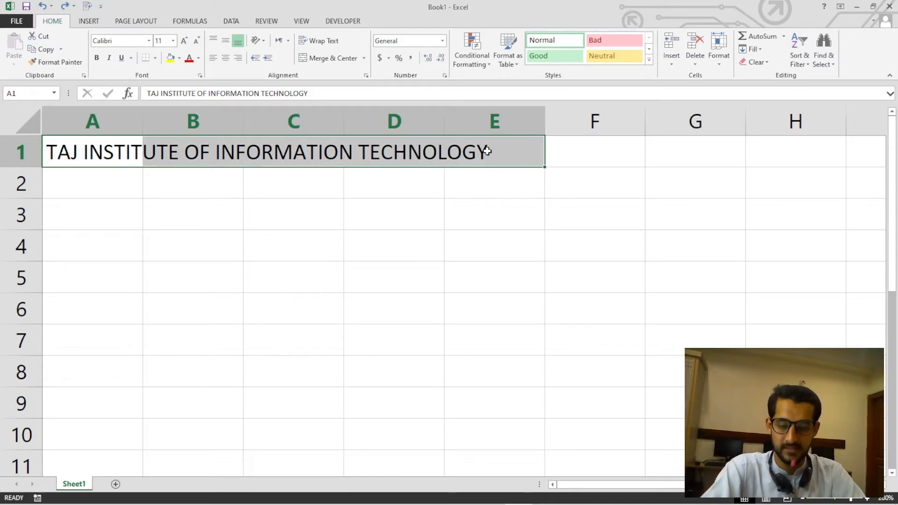
{"action": "left_click", "coordinate": [328, 43]}
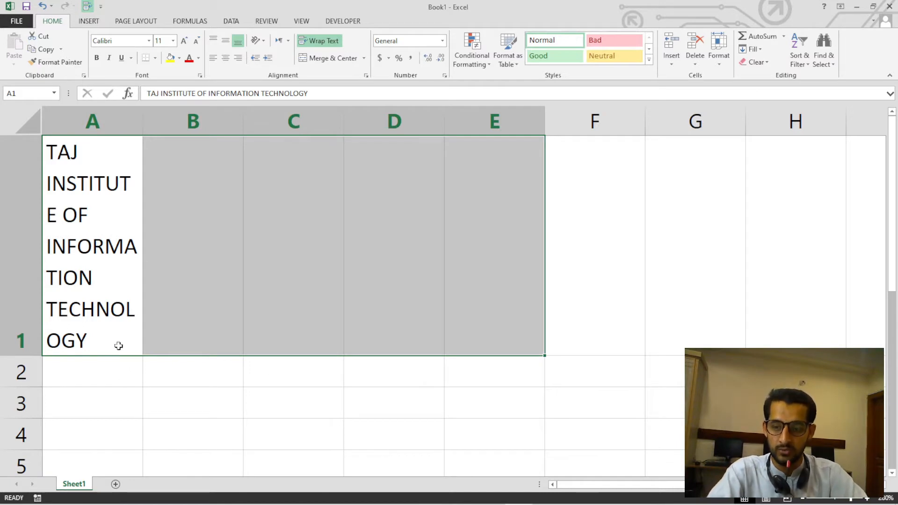
{"action": "left_click", "coordinate": [112, 281]}
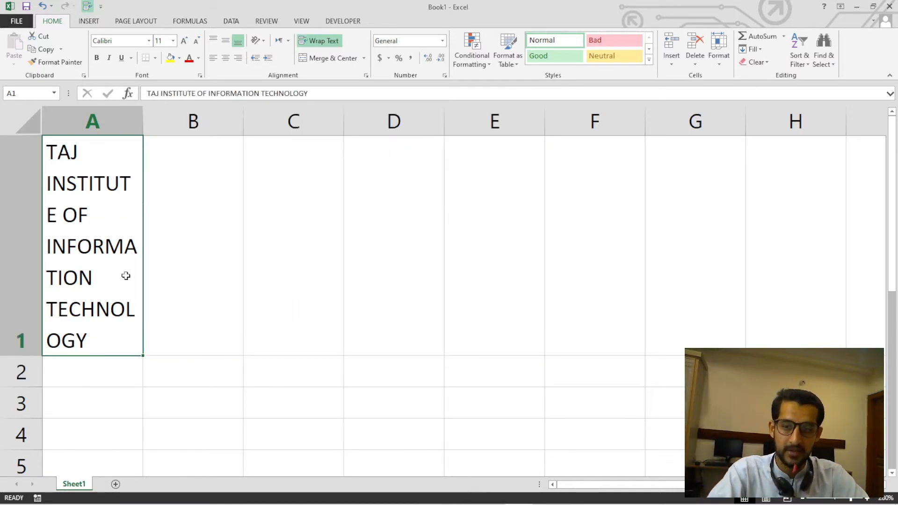
Check the complete wrapped title text held in cell A1.
{"action": "left_click_drag", "start_coordinate": [318, 93], "coordinate": [145, 95]}
{"action": "left_click", "coordinate": [210, 228]}
{"action": "left_click", "coordinate": [112, 244]}
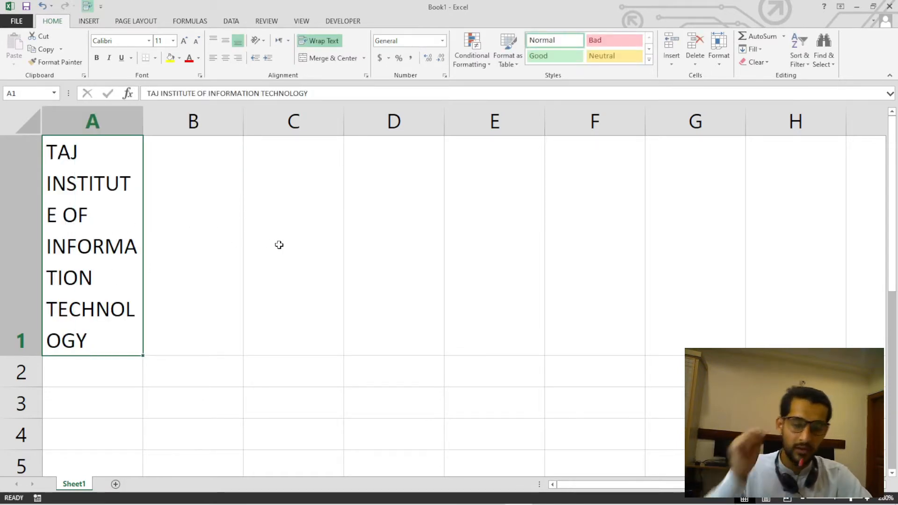
Enter a person's first name in cell C5.
{"action": "scroll", "coordinate": [279, 244], "scroll_direction": "down", "scroll_amount": 1}
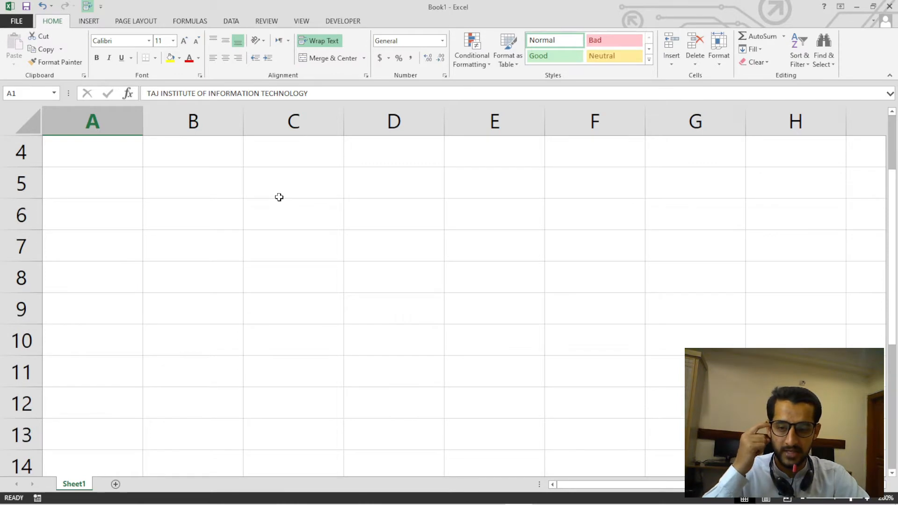
{"action": "scroll", "coordinate": [279, 197], "scroll_direction": "up", "scroll_amount": 1}
{"action": "scroll", "coordinate": [280, 260], "scroll_direction": "down", "scroll_amount": 1}
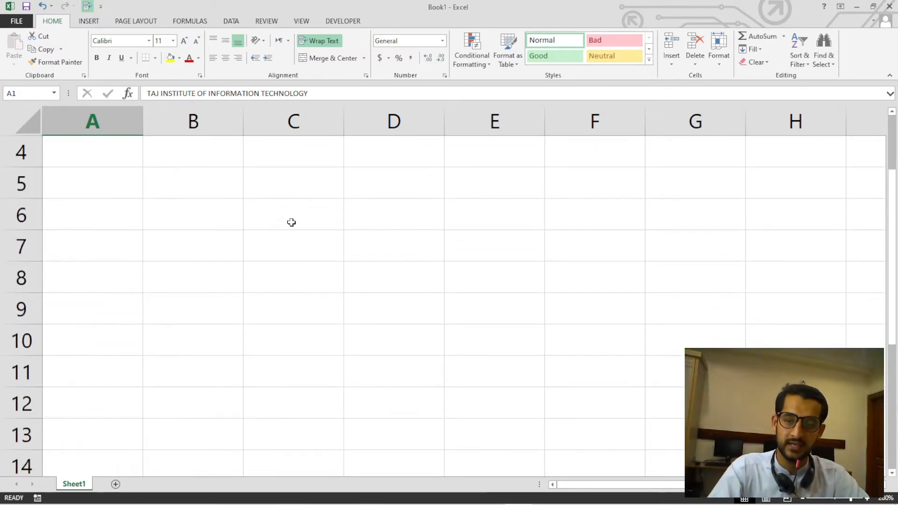
{"action": "left_click", "coordinate": [291, 193]}
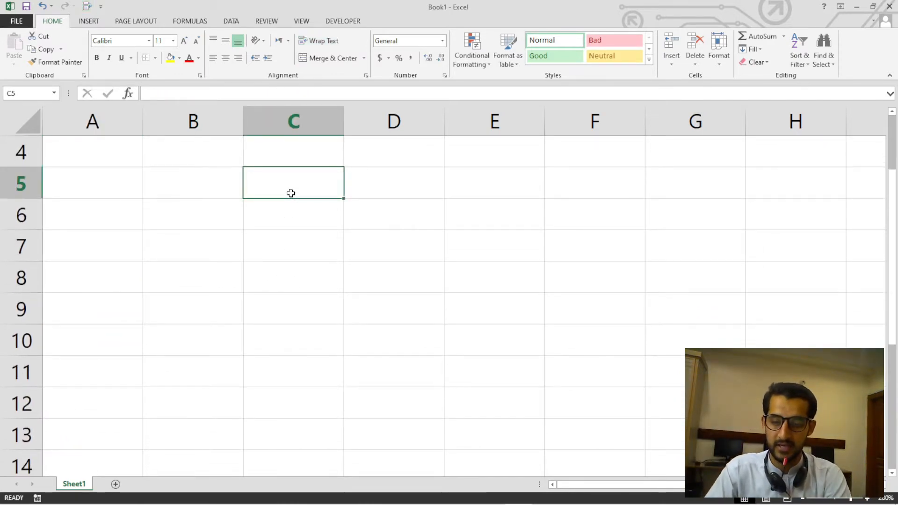
{"action": "type", "text": "SALMAN"}
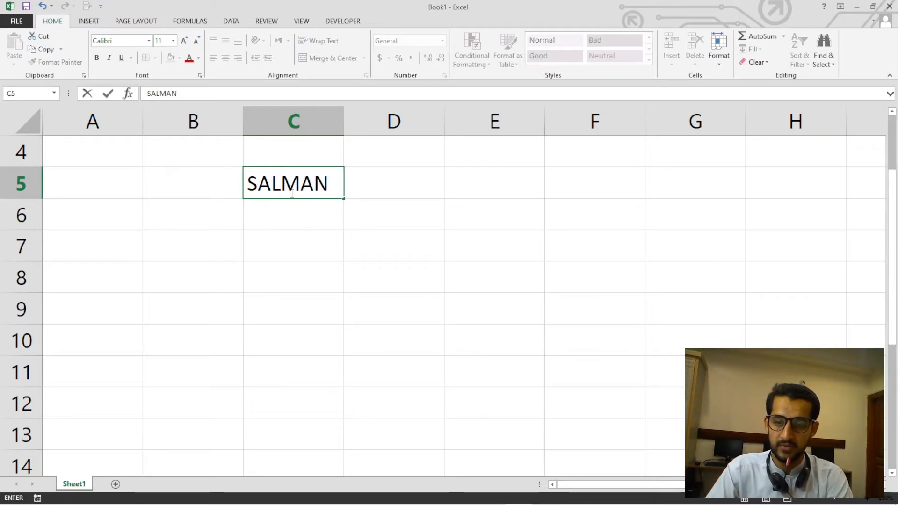
{"action": "key", "text": "Return"}
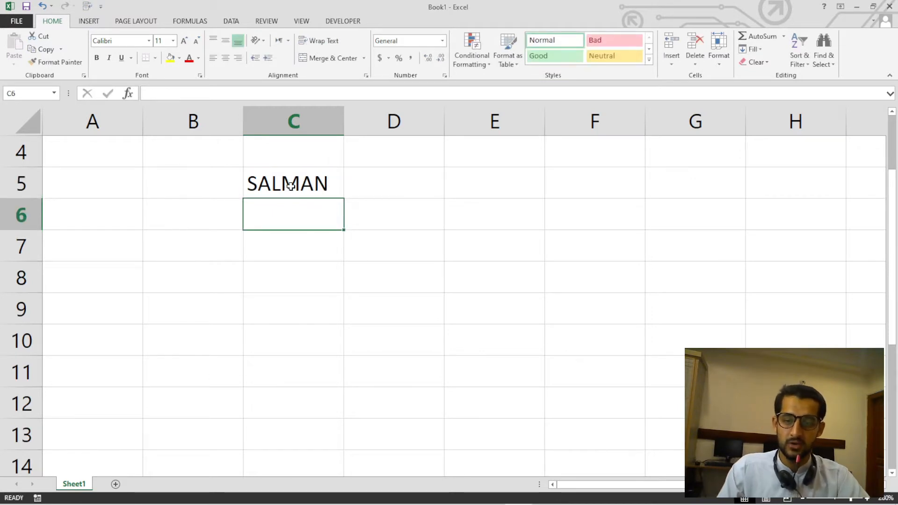
Overwrite the name in cell C5 with TAJ, and undo the replacement.
{"action": "left_click", "coordinate": [285, 183]}
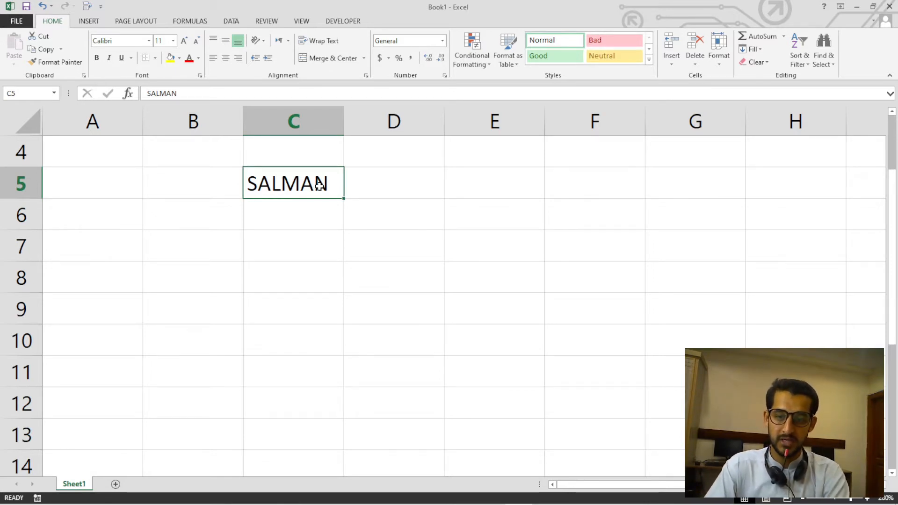
{"action": "type", "text": "TAJ"}
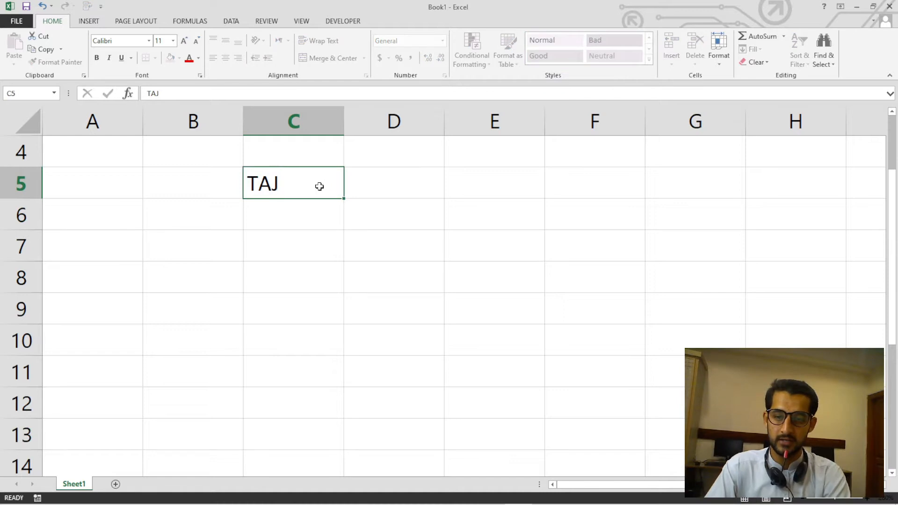
{"action": "key", "text": "Return"}
{"action": "left_click", "coordinate": [319, 187]}
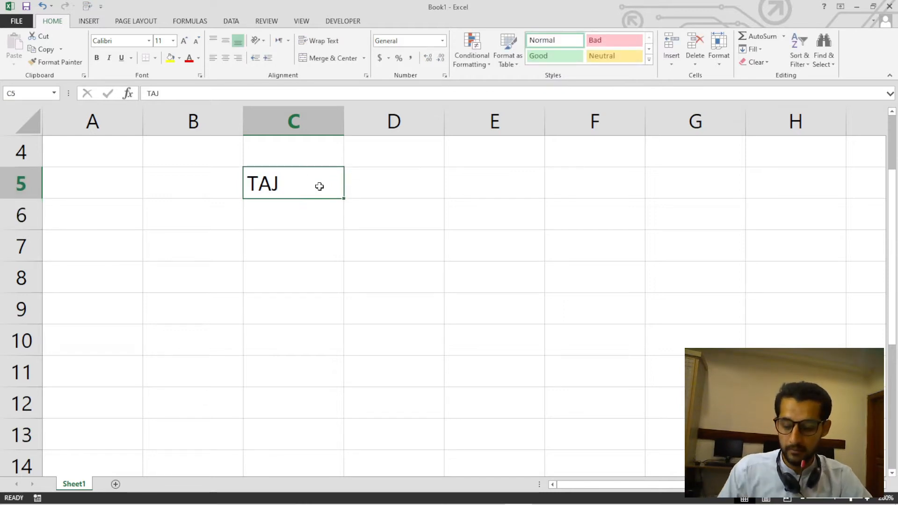
{"action": "key", "text": "ctrl+z"}
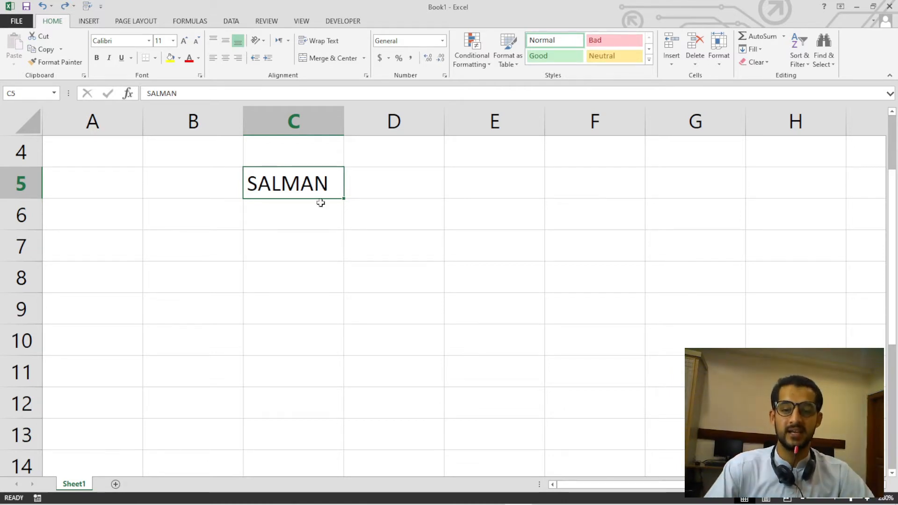
{"action": "left_click", "coordinate": [322, 241]}
{"action": "left_click", "coordinate": [323, 184]}
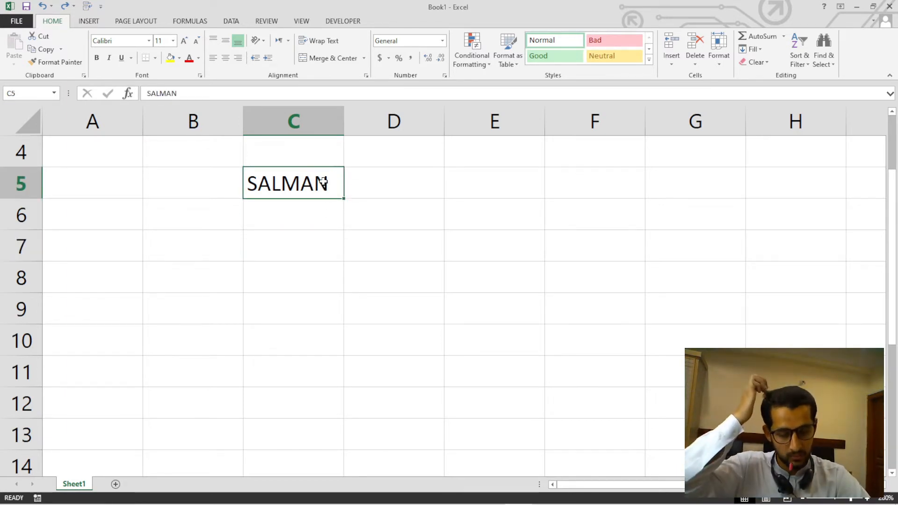
{"action": "left_click", "coordinate": [319, 264]}
{"action": "left_click", "coordinate": [327, 173]}
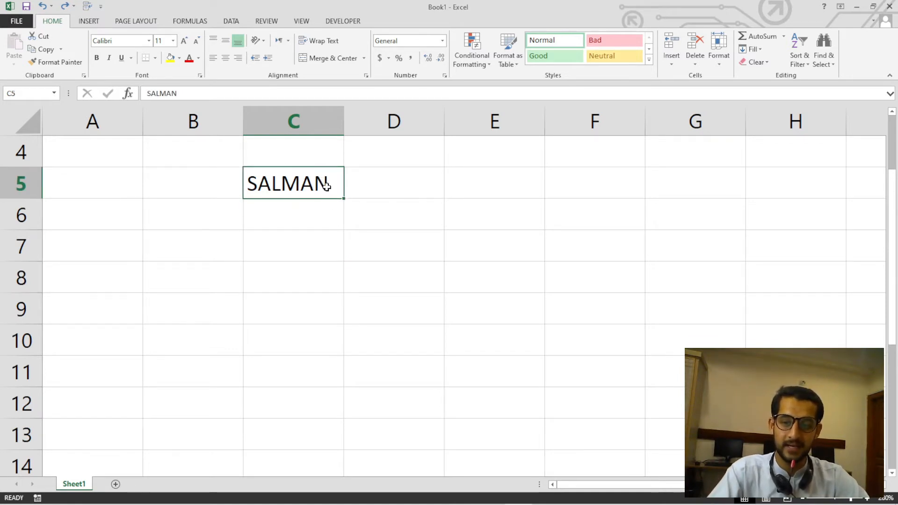
{"action": "scroll", "coordinate": [331, 203], "scroll_direction": "up", "scroll_amount": 4}
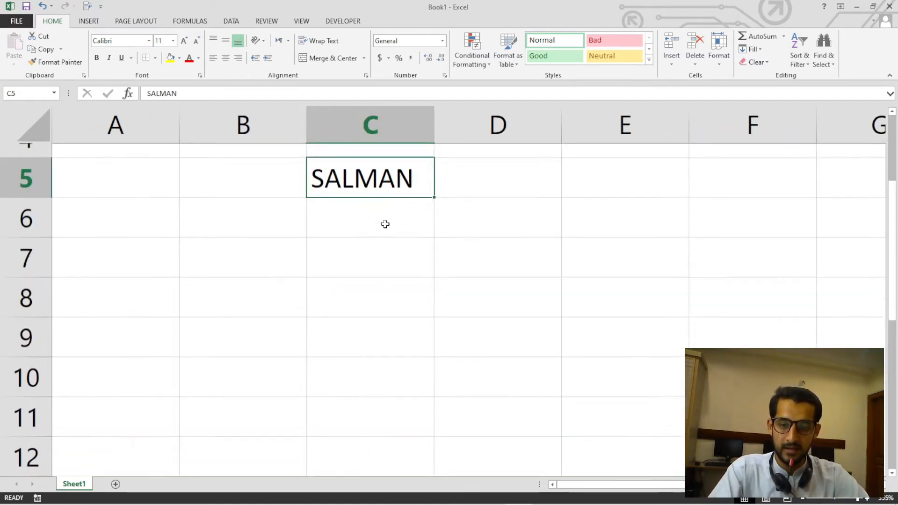
{"action": "scroll", "coordinate": [402, 199], "scroll_direction": "up", "scroll_amount": 2}
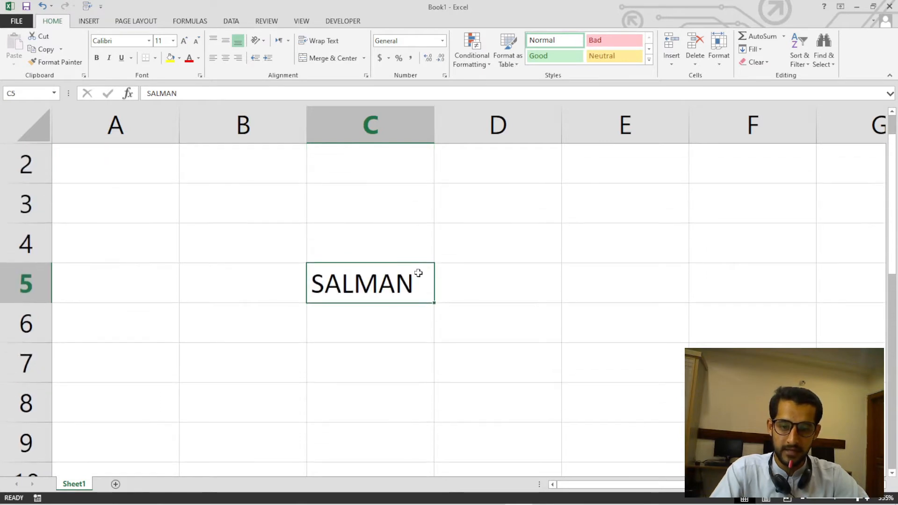
Append the surname to the first name in cell C5, keeping the existing text.
{"action": "double_click", "coordinate": [414, 284]}
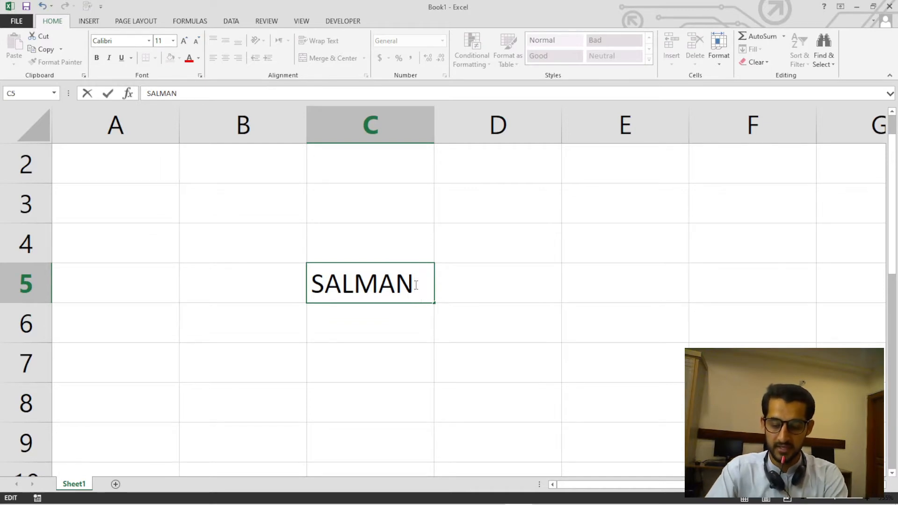
{"action": "type", "text": "TAJ"}
{"action": "key", "text": "Return"}
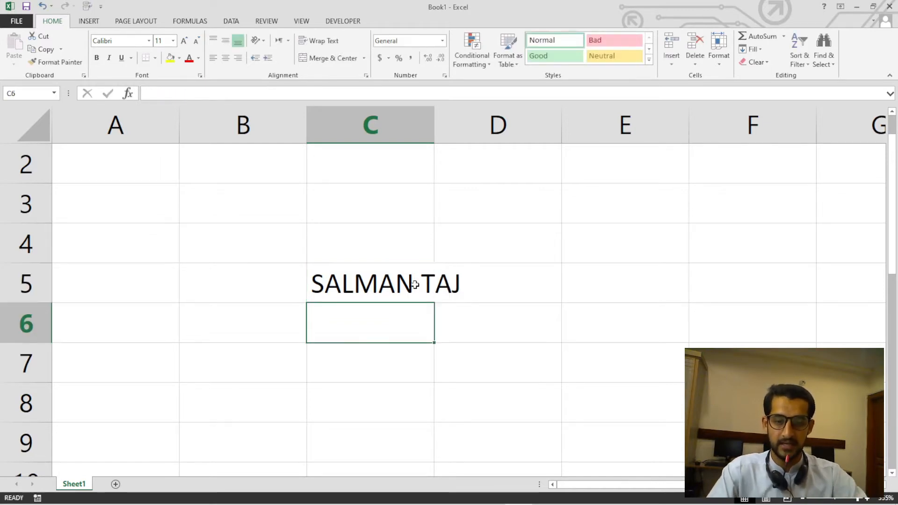
Apply Wrap Text to the range C5:D5 holding the full name, and undo the wrapping.
{"action": "left_click", "coordinate": [496, 288]}
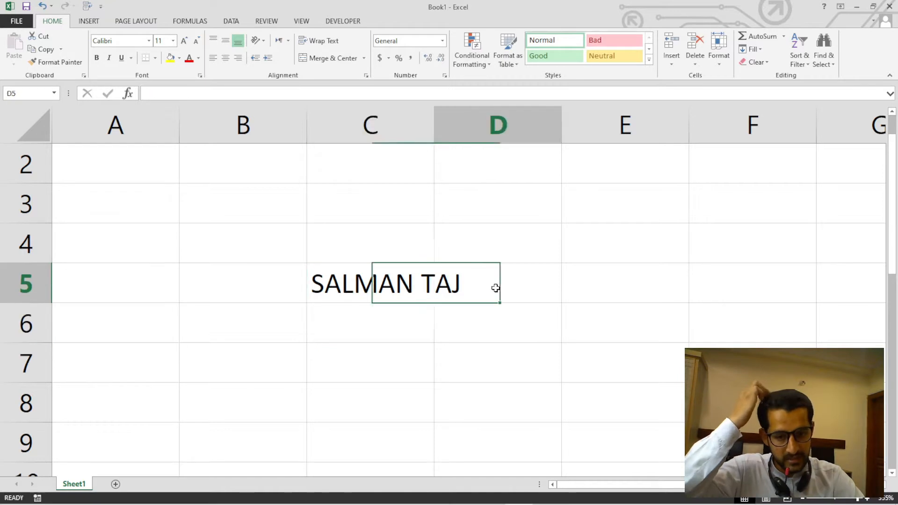
{"action": "left_click", "coordinate": [386, 283]}
{"action": "left_click_drag", "start_coordinate": [388, 283], "coordinate": [457, 282]}
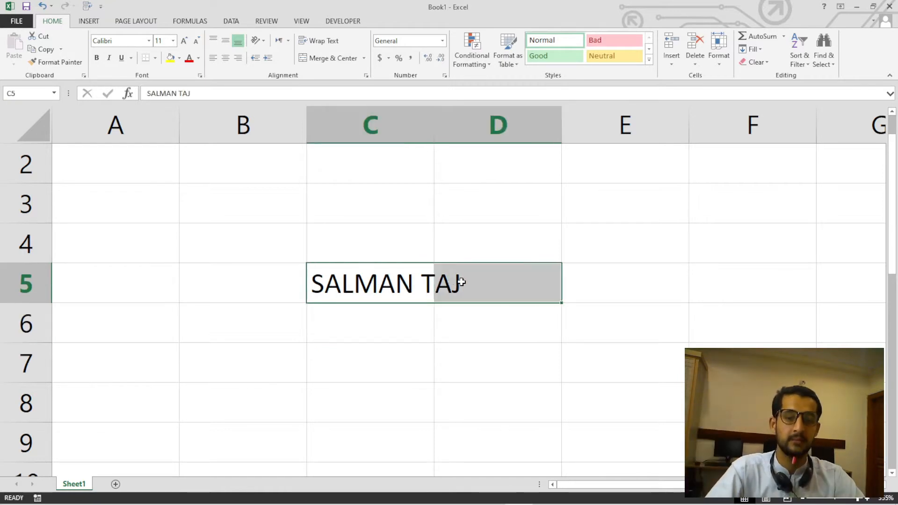
{"action": "left_click", "coordinate": [326, 42]}
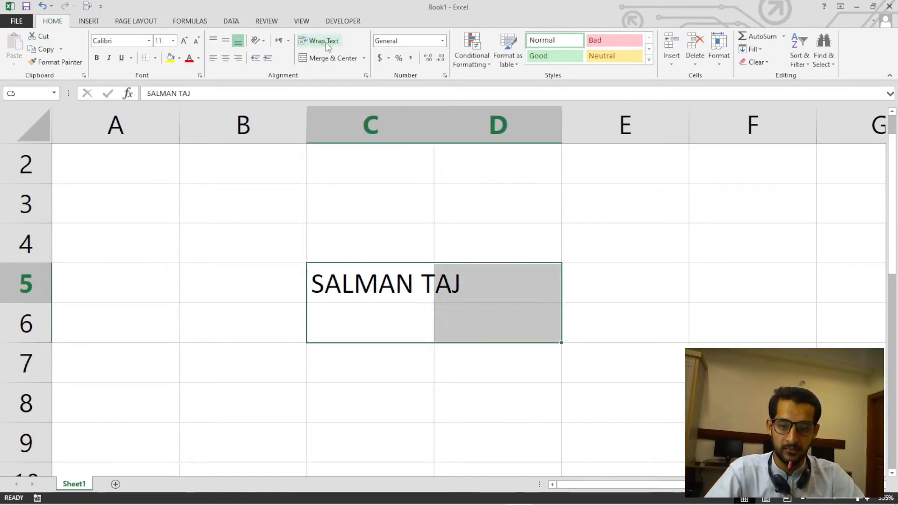
{"action": "left_click", "coordinate": [413, 304]}
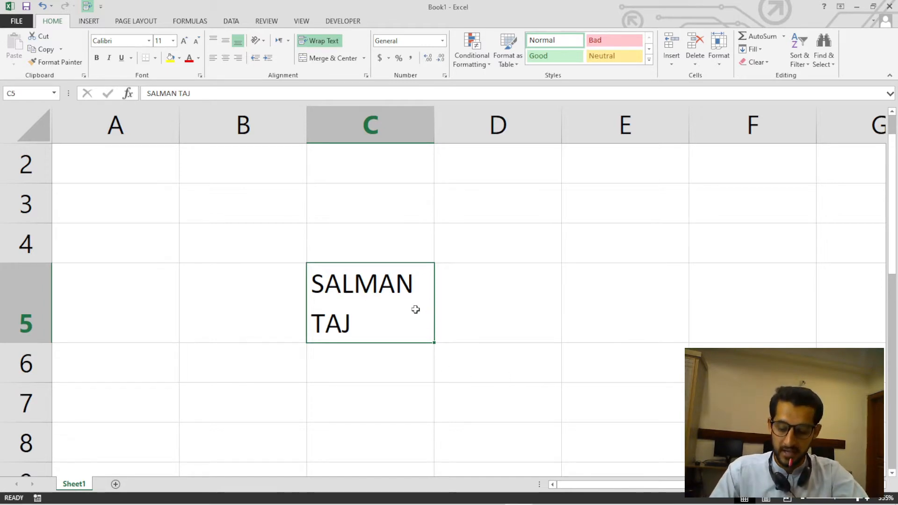
{"action": "key", "text": "ctrl+z"}
Open the full name in cell C5 for in-cell editing and leave it without changing the text.
{"action": "left_click", "coordinate": [391, 307]}
{"action": "left_click", "coordinate": [387, 284]}
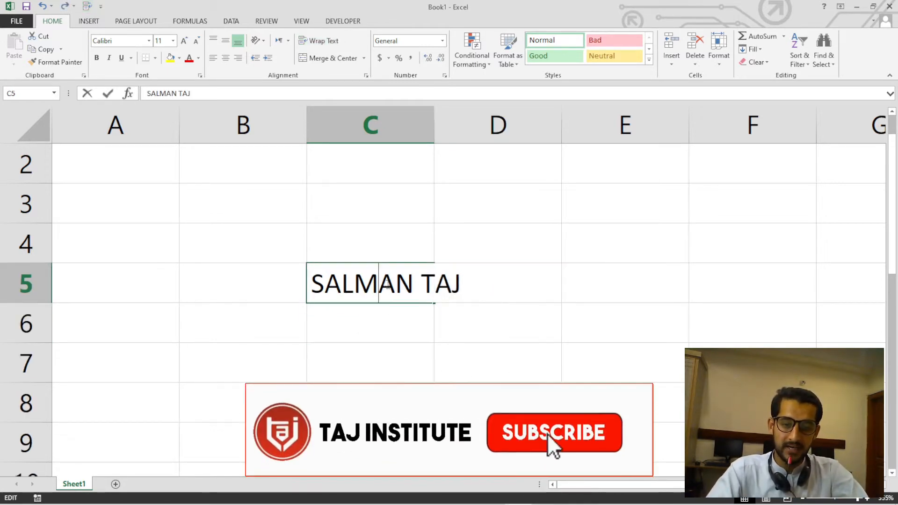
{"action": "double_click", "coordinate": [387, 284]}
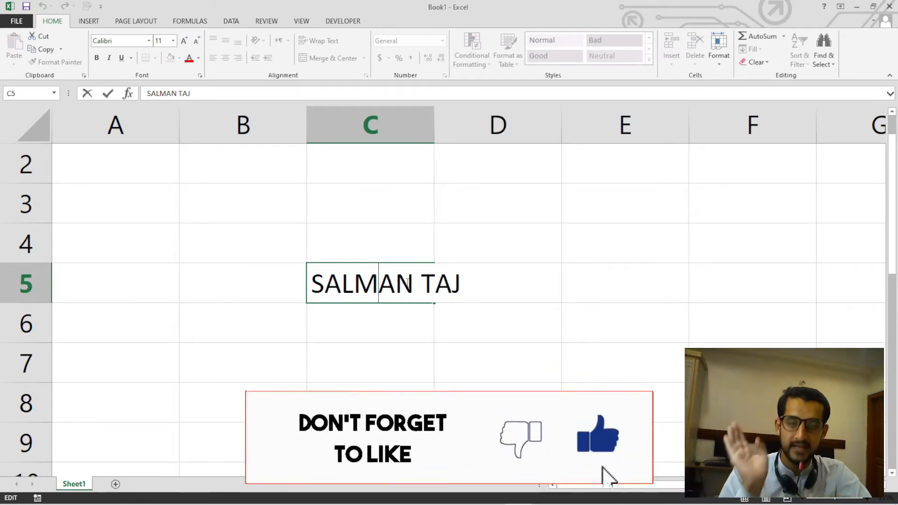
{"action": "left_click", "coordinate": [423, 373]}
{"action": "left_click", "coordinate": [386, 296]}
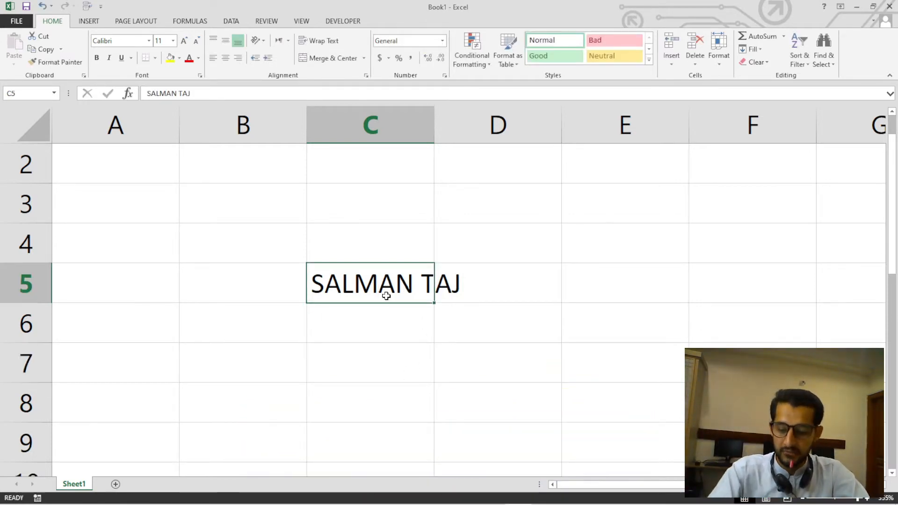
{"action": "double_click", "coordinate": [387, 297]}
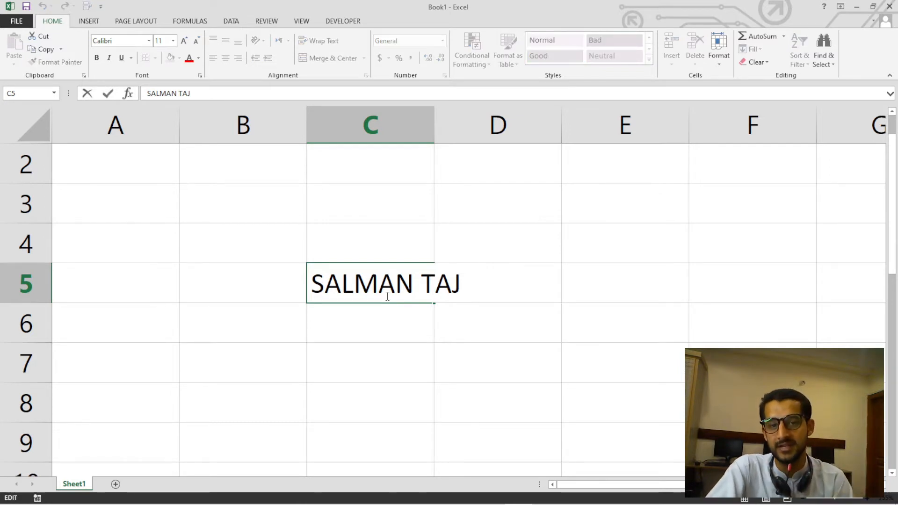
{"action": "left_click", "coordinate": [371, 363]}
Enter the text I AM in cell B3.
{"action": "left_click", "coordinate": [253, 196]}
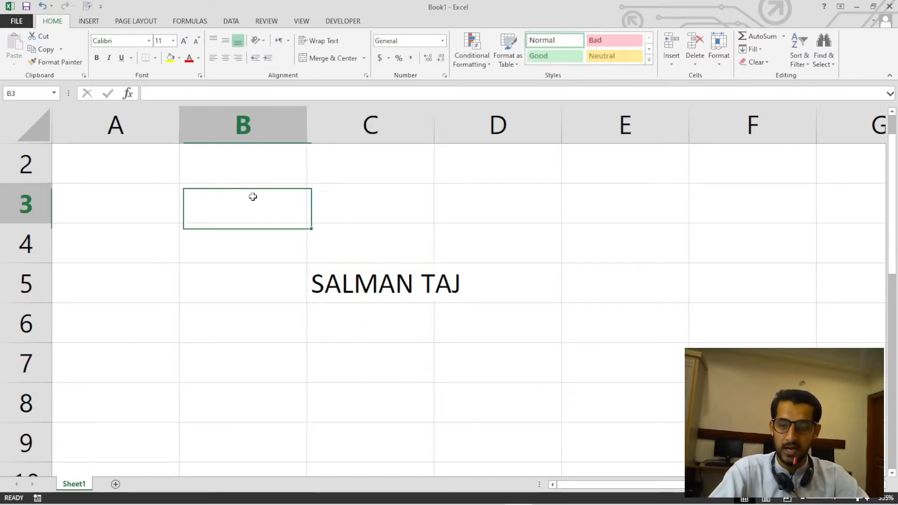
{"action": "type", "text": "I AM"}
{"action": "key", "text": "Return"}
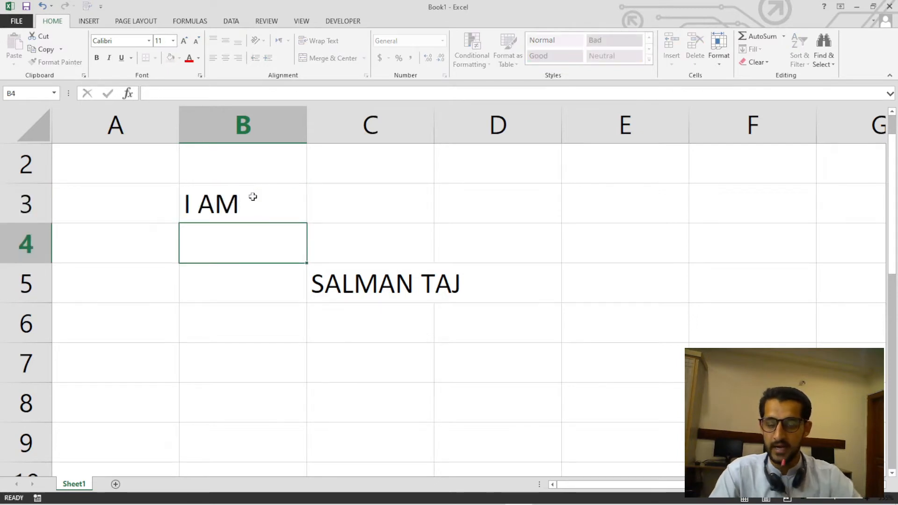
Append the person's full name to the text I AM in cell B3.
{"action": "left_click", "coordinate": [258, 207]}
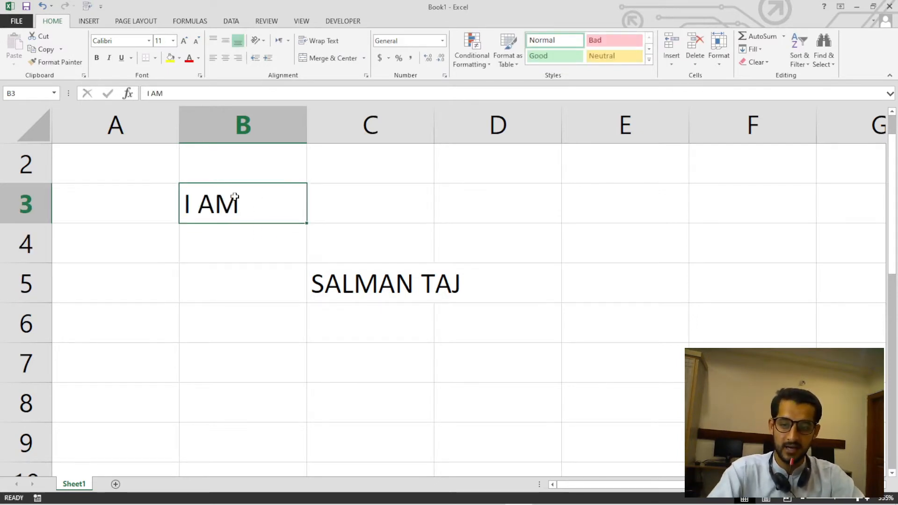
{"action": "left_click", "coordinate": [240, 252]}
{"action": "left_click", "coordinate": [239, 208]}
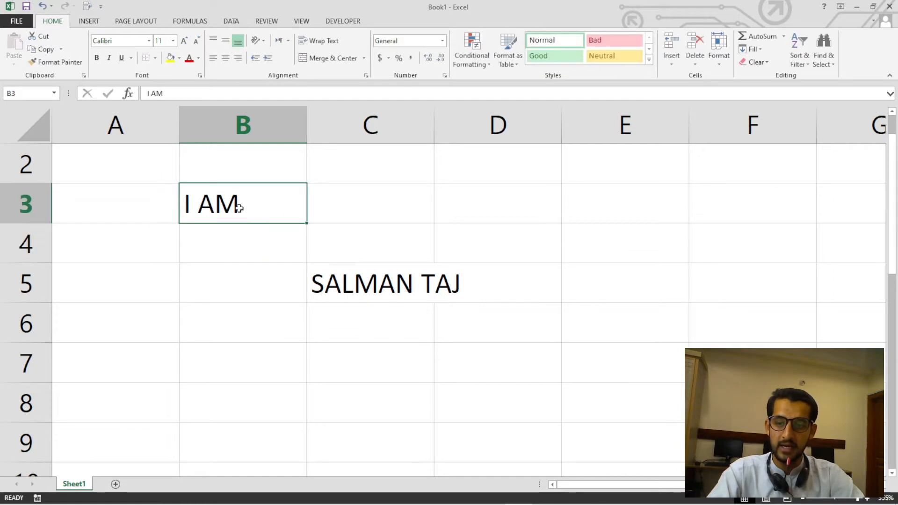
{"action": "double_click", "coordinate": [239, 207]}
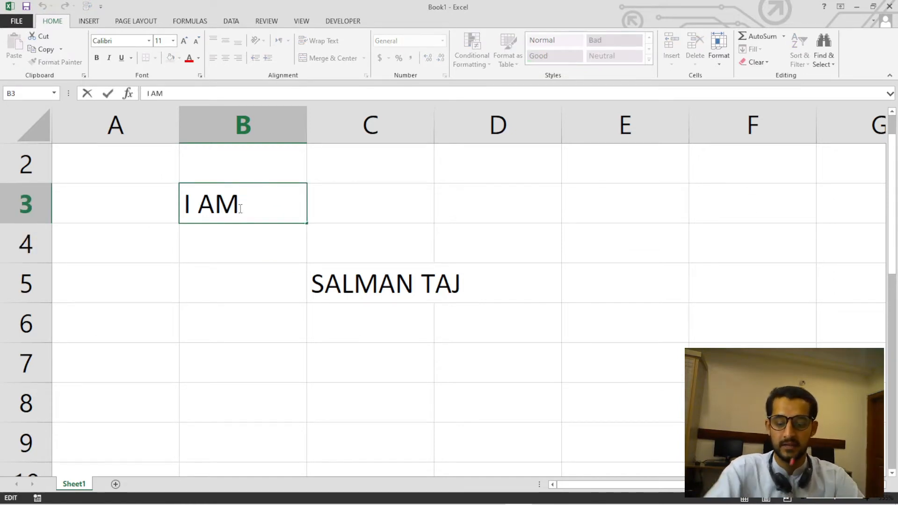
{"action": "type", "text": "SALMAN"}
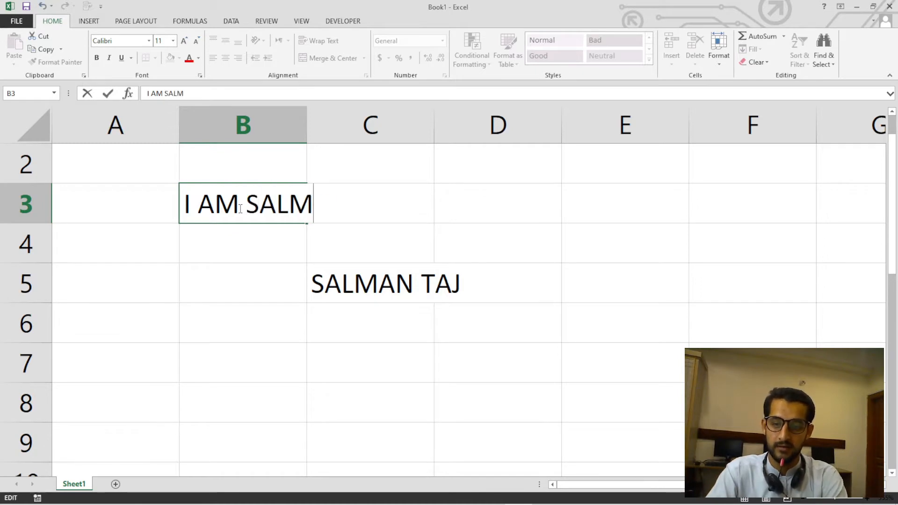
{"action": "key", "text": "BackSpace"}
{"action": "type", "text": "AN TAJ /"}
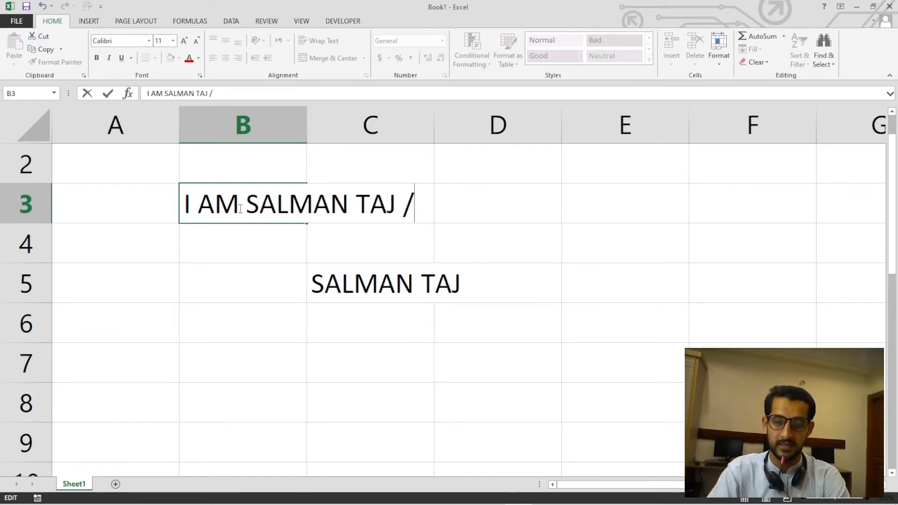
{"action": "key", "text": "BackSpace"}
{"action": "key", "text": "BackSpace"}
{"action": "key", "text": "Return"}
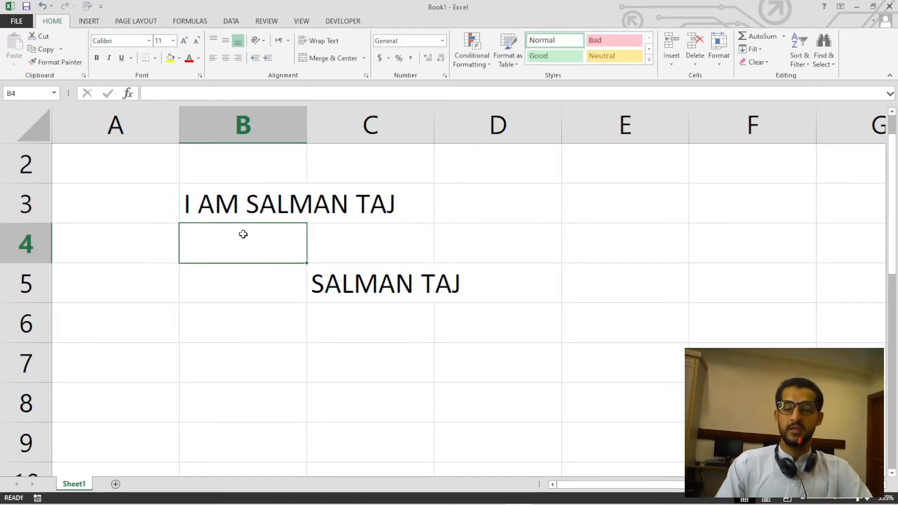
Clear the contents of the practice text region B3:C5.
{"action": "scroll", "coordinate": [273, 274], "scroll_direction": "up", "scroll_amount": 1}
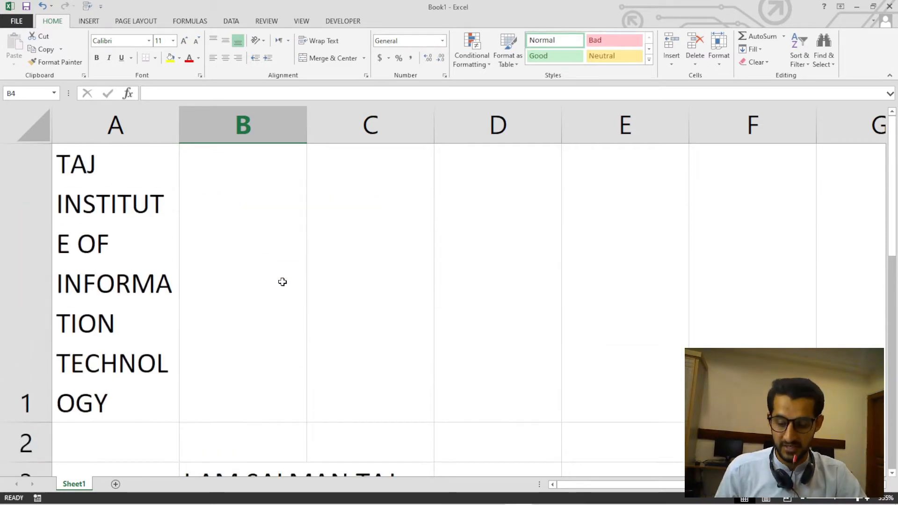
{"action": "key", "text": "ctrl+a"}
{"action": "key", "text": "Delete"}
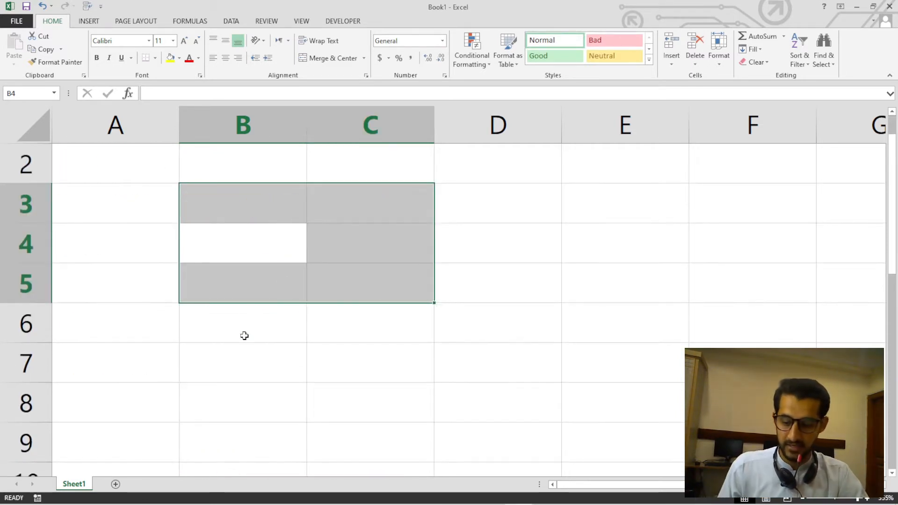
Undo all the practice entries and formatting, back to an empty worksheet.
{"action": "key", "text": "ctrl+z"}
{"action": "key", "text": "ctrl+z"}
{"action": "key", "text": "ctrl+z"}
{"action": "key", "text": "ctrl+z"}
{"action": "key", "text": "ctrl+z"}
{"action": "key", "text": "ctrl+z"}
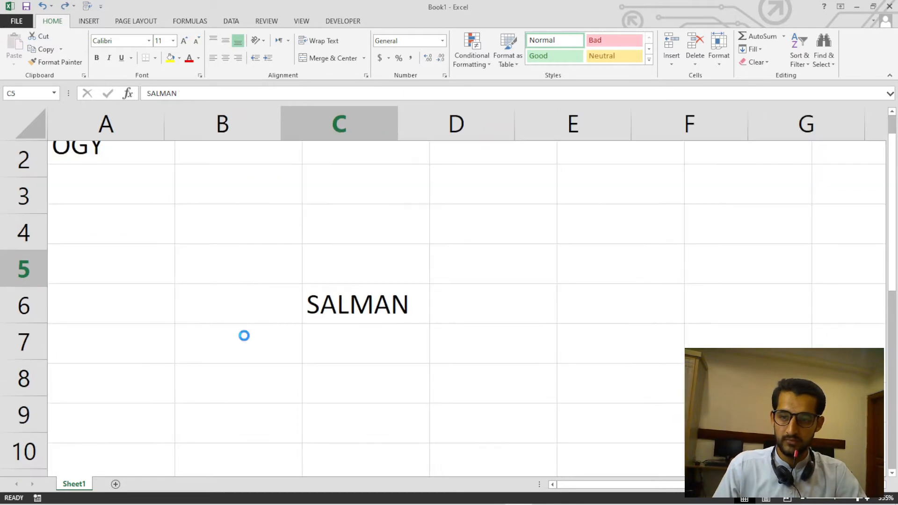
{"action": "key", "text": "ctrl+z"}
{"action": "key", "text": "ctrl+z"}
{"action": "scroll", "coordinate": [244, 336], "scroll_direction": "down", "scroll_amount": 12}
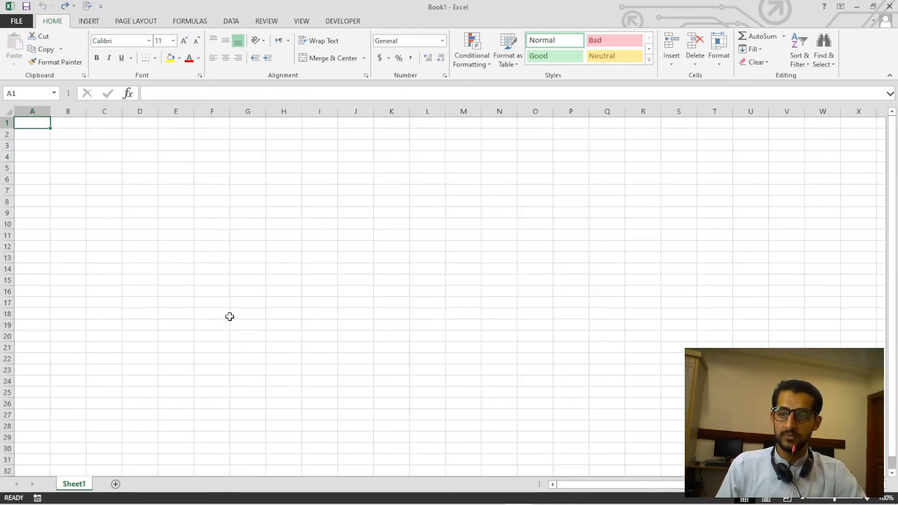
{"action": "scroll", "coordinate": [229, 316], "scroll_direction": "up", "scroll_amount": 5}
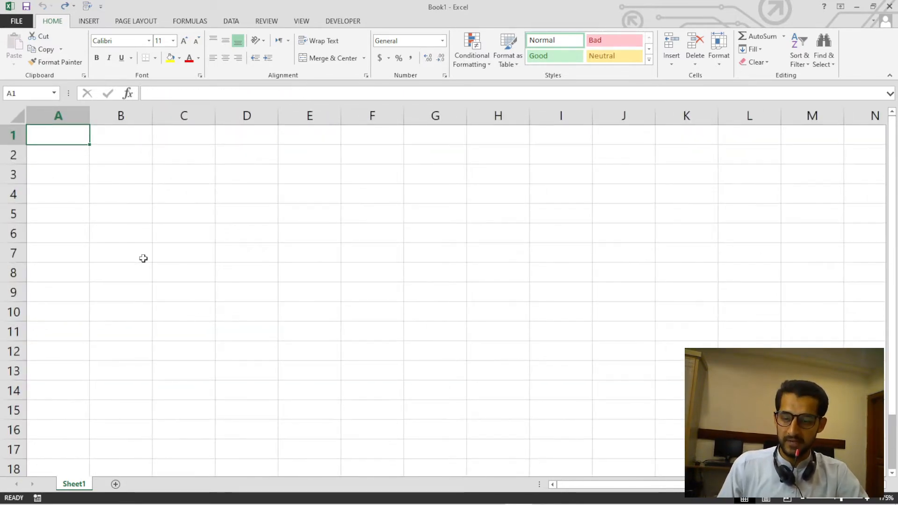
{"action": "scroll", "coordinate": [143, 258], "scroll_direction": "up", "scroll_amount": 3}
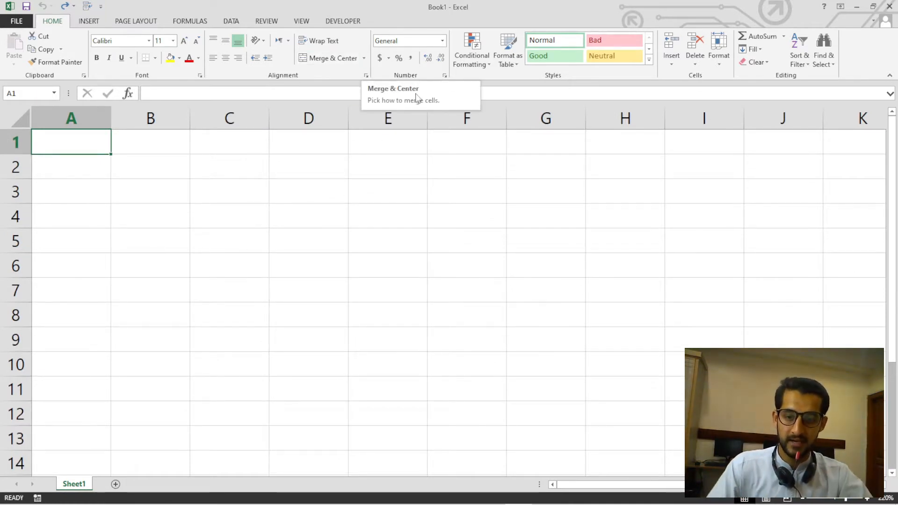
Switch to the Photos viewer and examine the layout of the sample report card How-to-Make-a-Report-Card-in-Excel-3.png.
{"action": "mouse_move", "coordinate": [452, 504]}
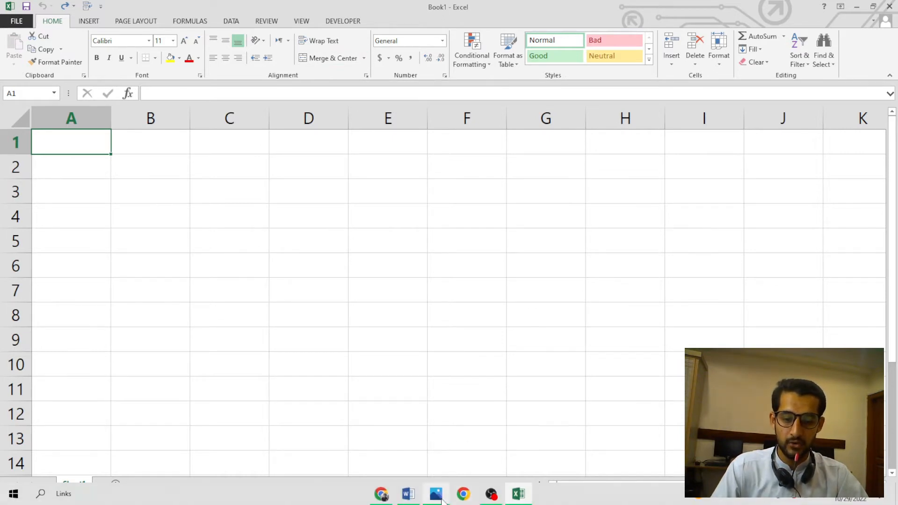
{"action": "left_click", "coordinate": [443, 502]}
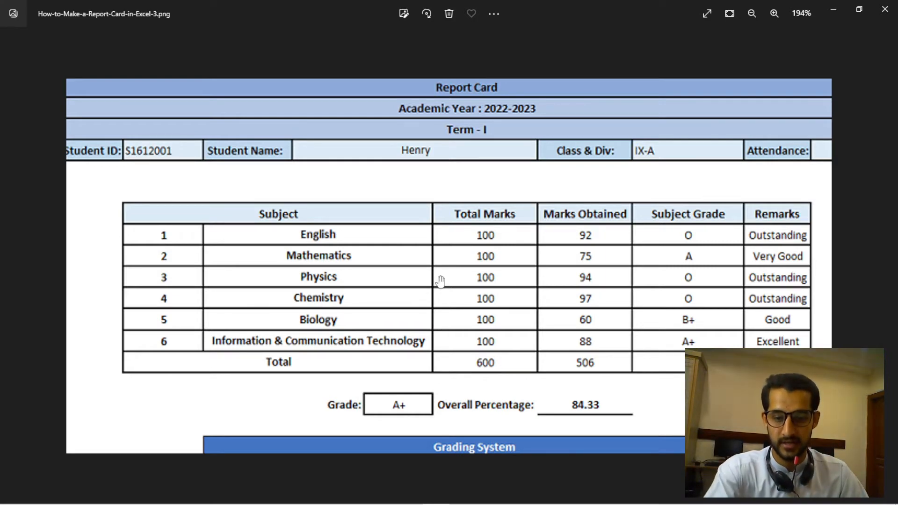
{"action": "scroll", "coordinate": [441, 281], "scroll_direction": "down", "scroll_amount": 3}
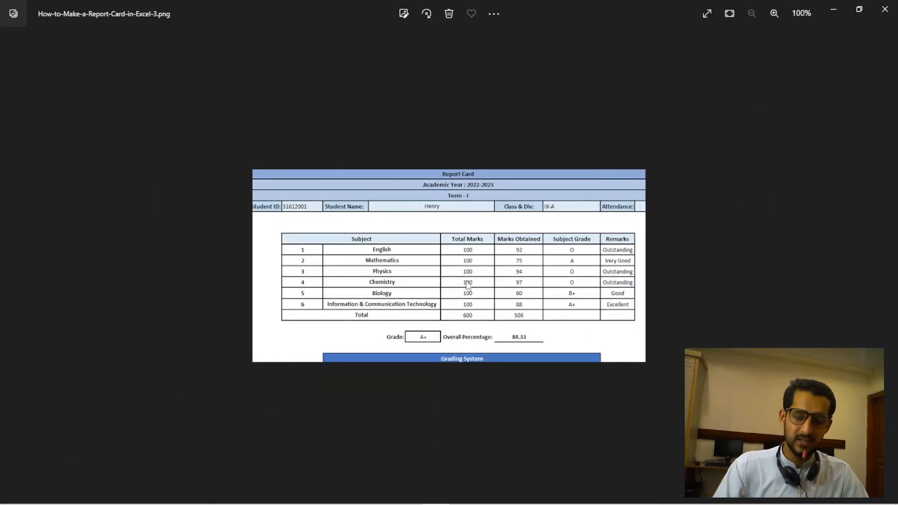
{"action": "scroll", "coordinate": [467, 284], "scroll_direction": "up", "scroll_amount": 3}
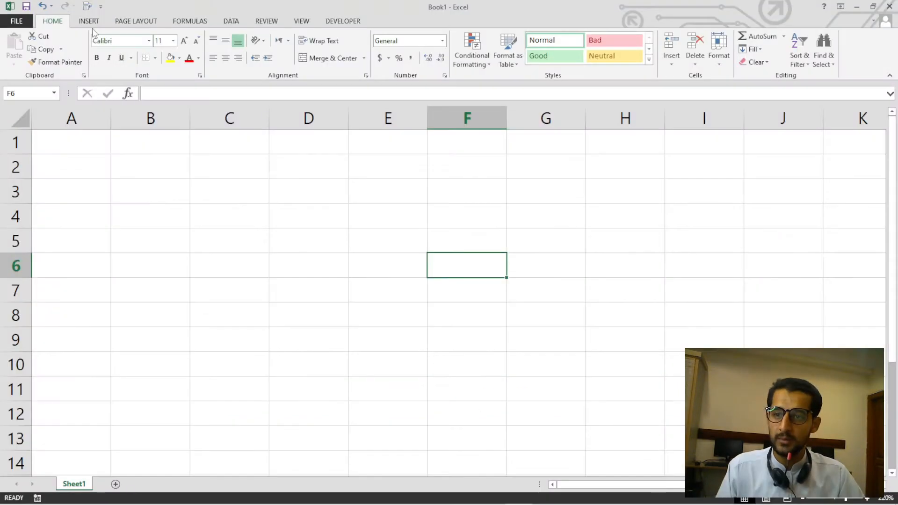
Insert the picture How-to-Make-a-Report-Card-in-Excel-3.png from the Downloads folder into the worksheet.
{"action": "left_click", "coordinate": [89, 21]}
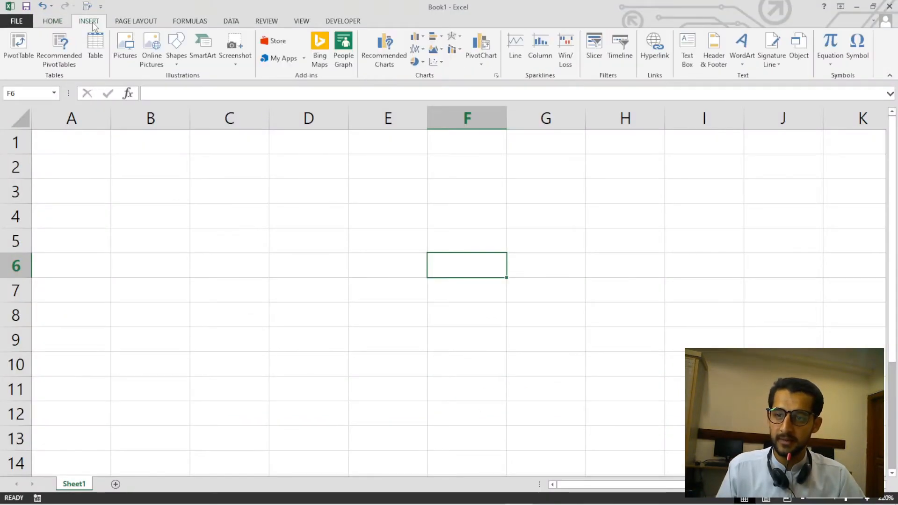
{"action": "left_click", "coordinate": [126, 55]}
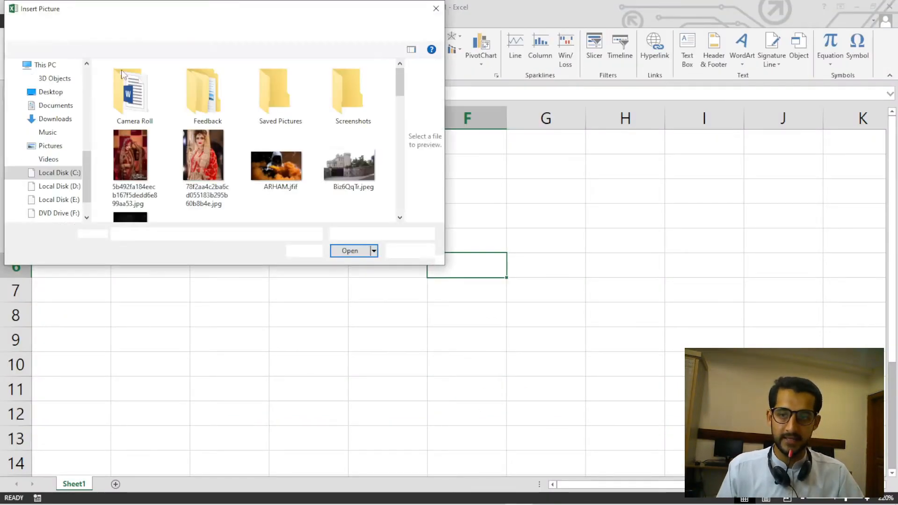
{"action": "scroll", "coordinate": [80, 131], "scroll_direction": "up", "scroll_amount": 5}
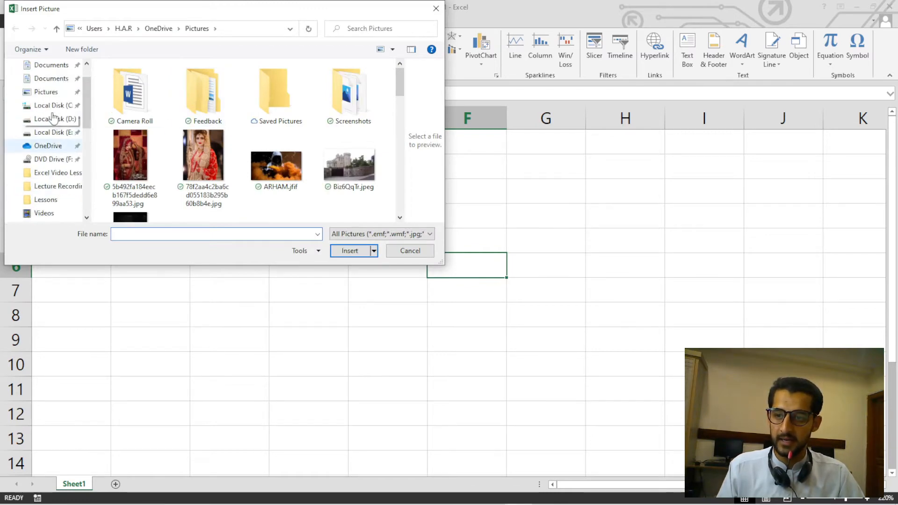
{"action": "left_click", "coordinate": [65, 100]}
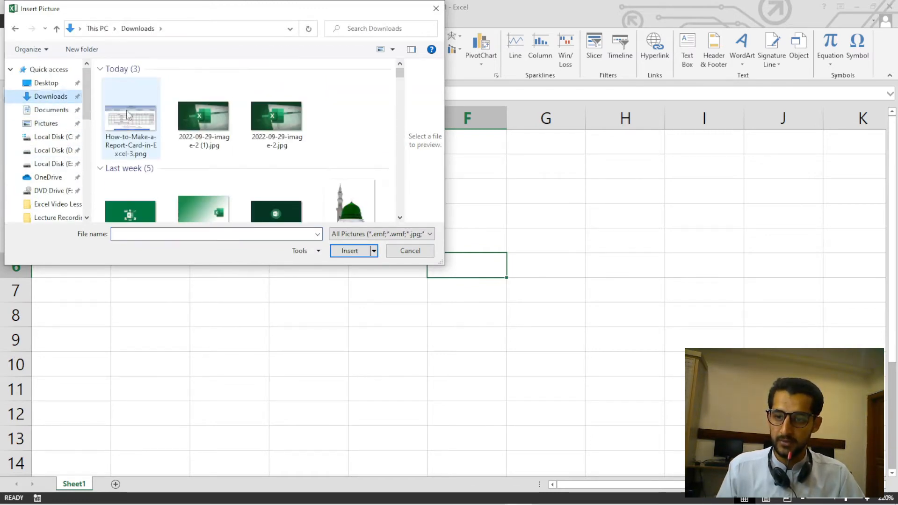
{"action": "left_click", "coordinate": [131, 122]}
{"action": "left_click", "coordinate": [346, 251]}
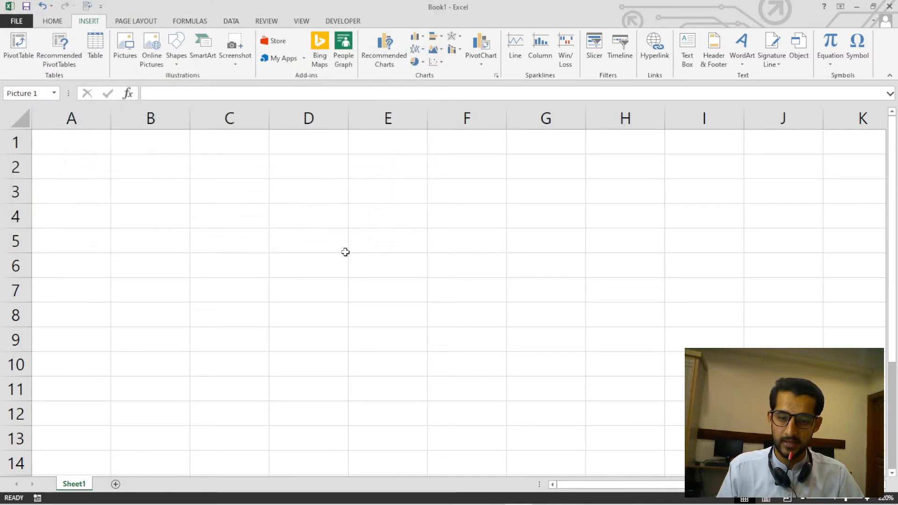
Move the report card picture to the sheet's left edge and shrink it to about 1.92" high by 3.89" wide.
{"action": "left_click_drag", "start_coordinate": [547, 357], "coordinate": [287, 339]}
{"action": "left_click_drag", "start_coordinate": [526, 361], "coordinate": [393, 350]}
{"action": "left_click_drag", "start_coordinate": [487, 350], "coordinate": [455, 346]}
{"action": "scroll", "coordinate": [465, 345], "scroll_direction": "down", "scroll_amount": 6}
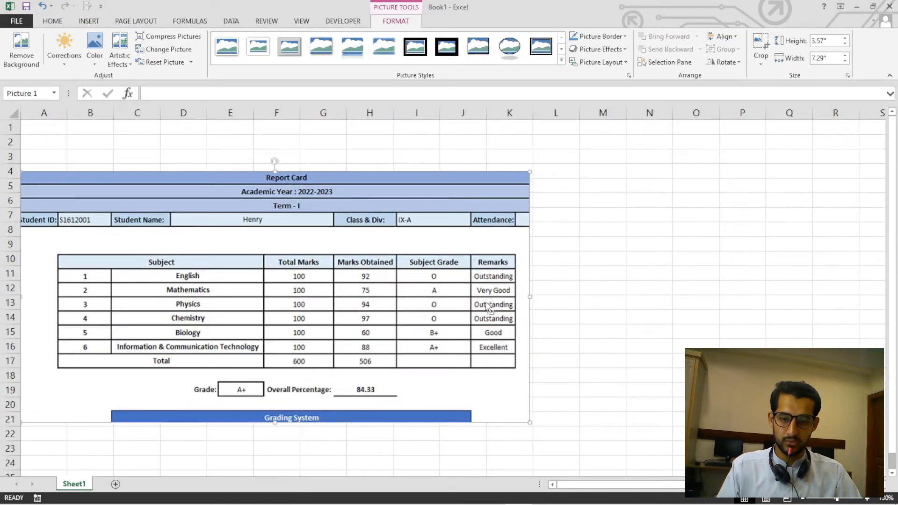
{"action": "left_click_drag", "start_coordinate": [528, 180], "coordinate": [294, 289]}
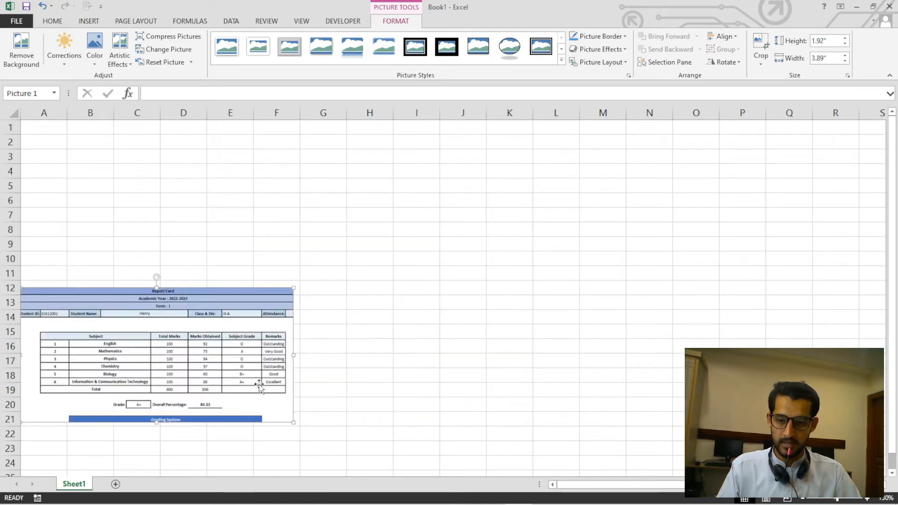
Reposition the report card picture at the worksheet's left side, starting in column A around row 12.
{"action": "left_click_drag", "start_coordinate": [140, 361], "coordinate": [208, 374]}
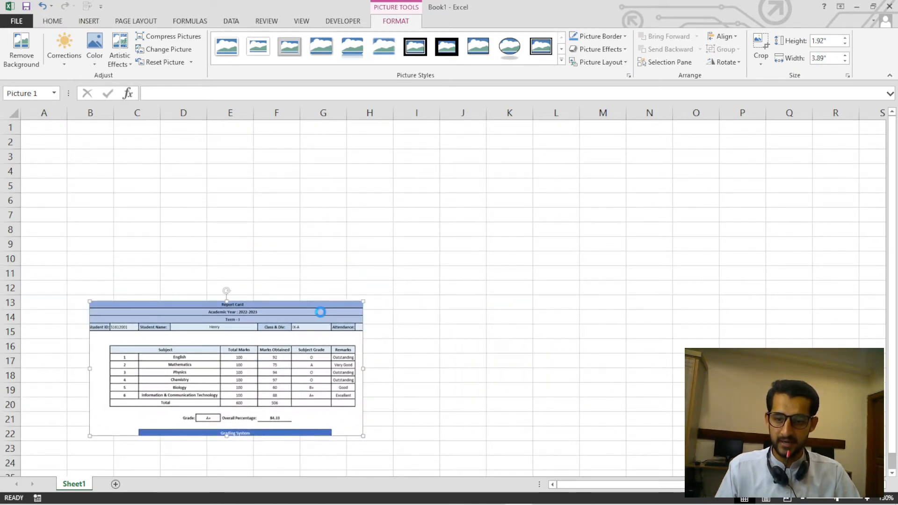
{"action": "scroll", "coordinate": [320, 314], "scroll_direction": "up", "scroll_amount": 2}
{"action": "left_click_drag", "start_coordinate": [334, 374], "coordinate": [311, 363]}
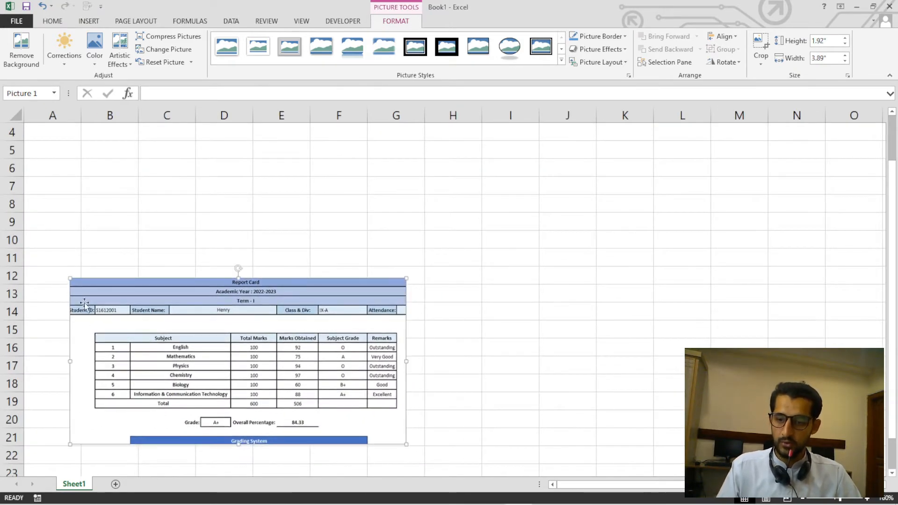
{"action": "left_click_drag", "start_coordinate": [97, 332], "coordinate": [64, 333]}
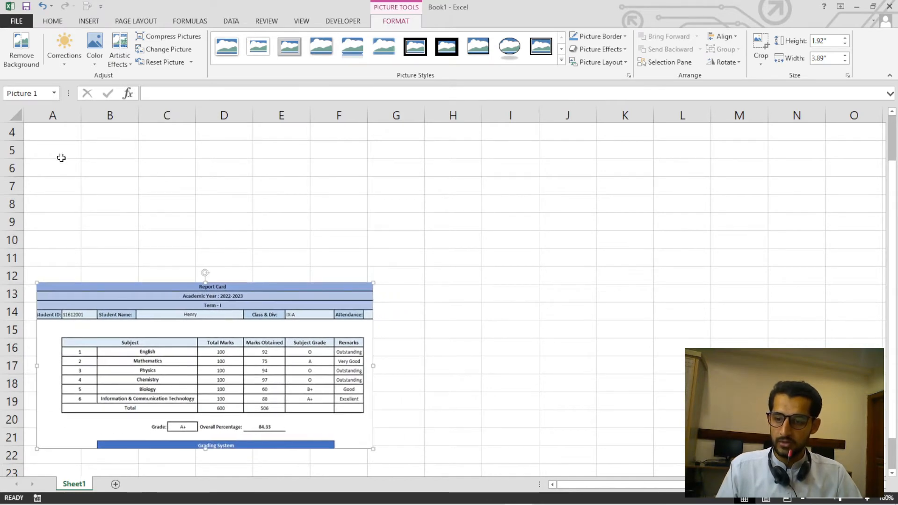
Narrow column A to suit the Student ID label, and enlarge the report card picture proportionally until it reaches column H.
{"action": "left_click", "coordinate": [65, 135]}
{"action": "left_click_drag", "start_coordinate": [80, 115], "coordinate": [60, 119]}
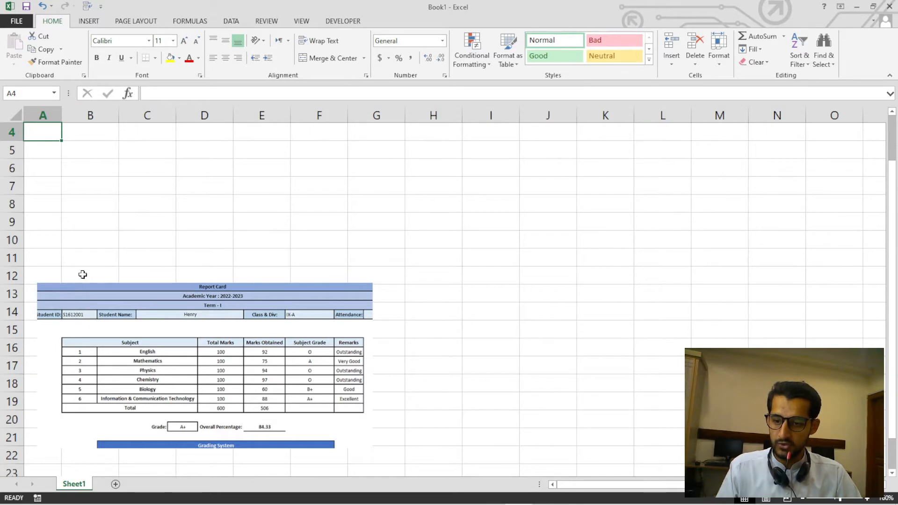
{"action": "left_click", "coordinate": [98, 399]}
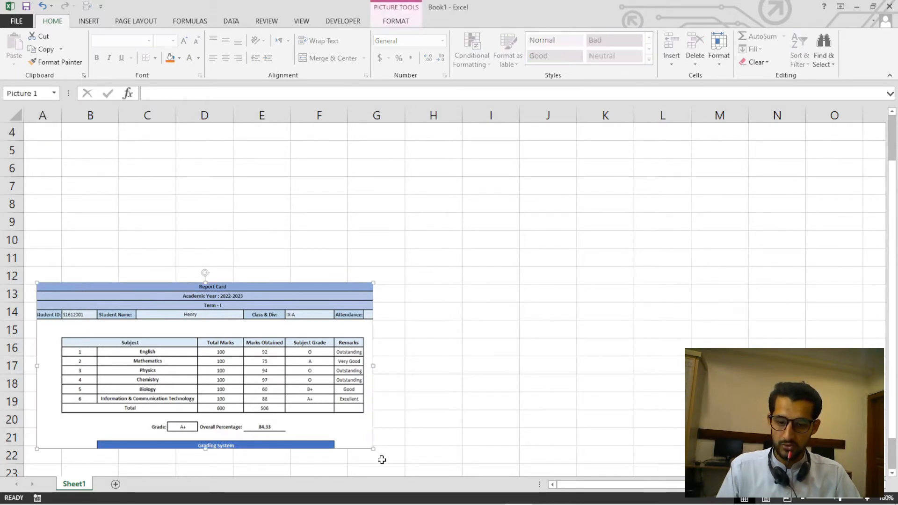
{"action": "left_click_drag", "start_coordinate": [373, 449], "coordinate": [421, 472]}
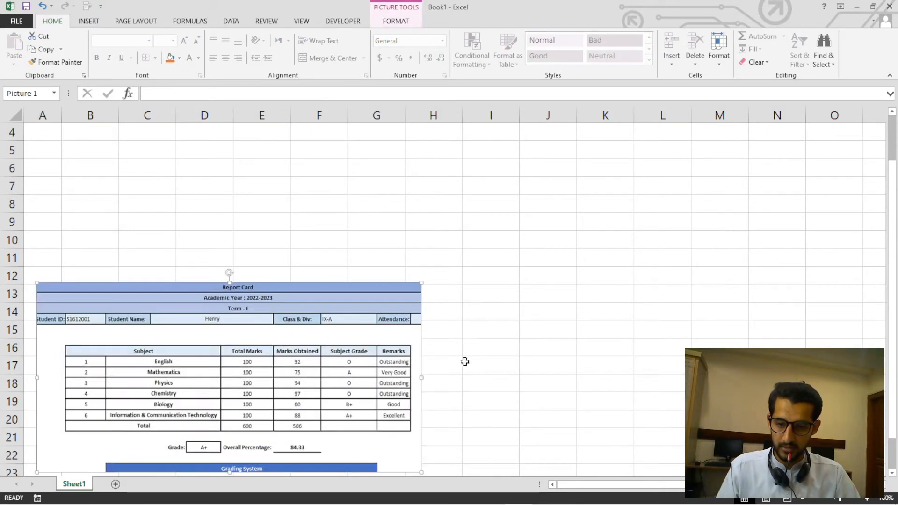
{"action": "left_click", "coordinate": [465, 361]}
Narrow column B to suit the picture's ID value field, and widen column C slightly for the Student Name label.
{"action": "left_click", "coordinate": [135, 349]}
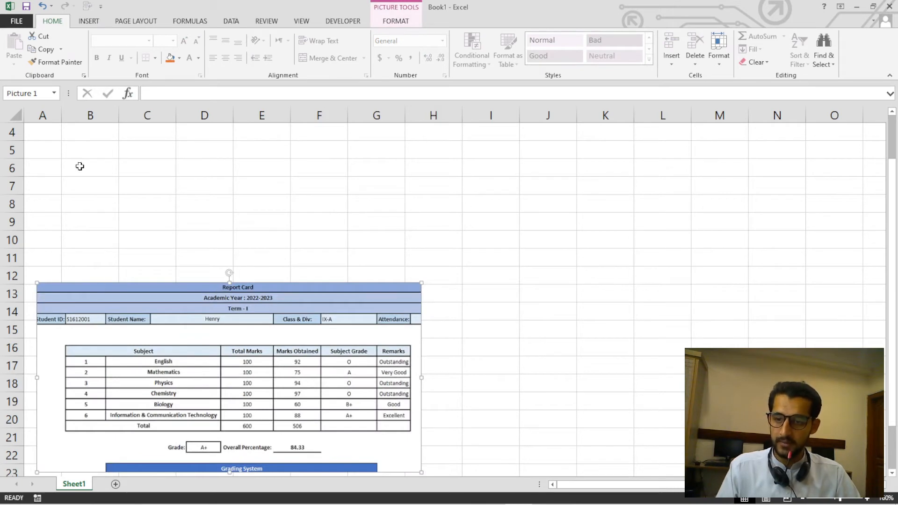
{"action": "left_click", "coordinate": [91, 126]}
{"action": "left_click_drag", "start_coordinate": [119, 116], "coordinate": [105, 116]}
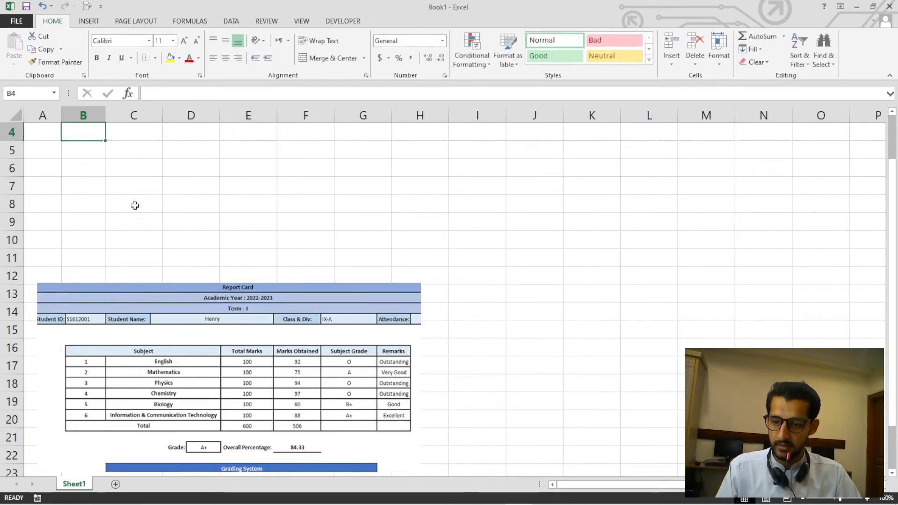
{"action": "left_click", "coordinate": [140, 324]}
{"action": "left_click", "coordinate": [148, 184]}
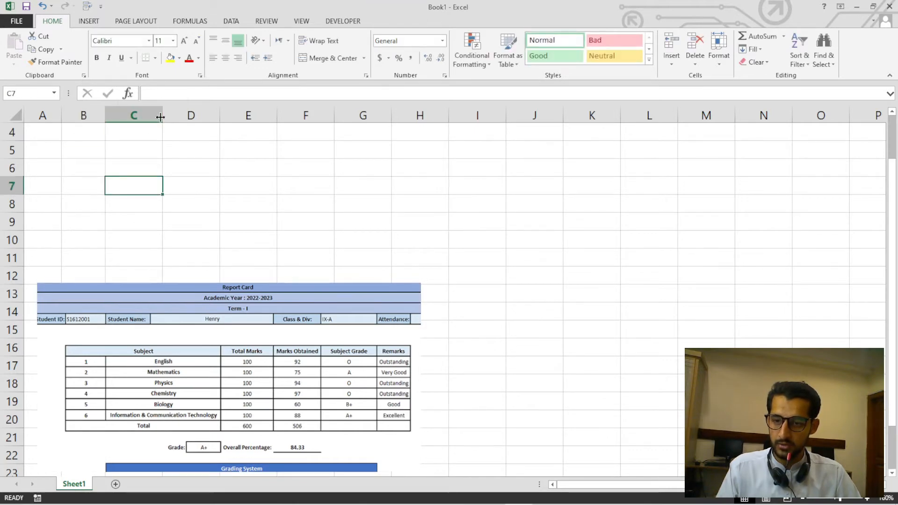
{"action": "left_click_drag", "start_coordinate": [161, 116], "coordinate": [175, 120]}
{"action": "left_click", "coordinate": [201, 161]}
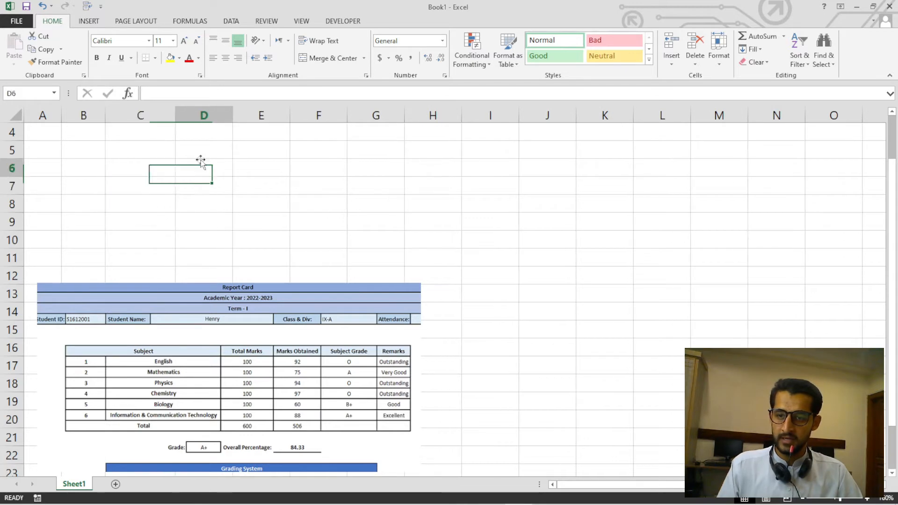
Widen column D to almost twice its default width for the student's name, and column E slightly for Class & Div.
{"action": "key", "text": "Up"}
{"action": "key", "text": "Up"}
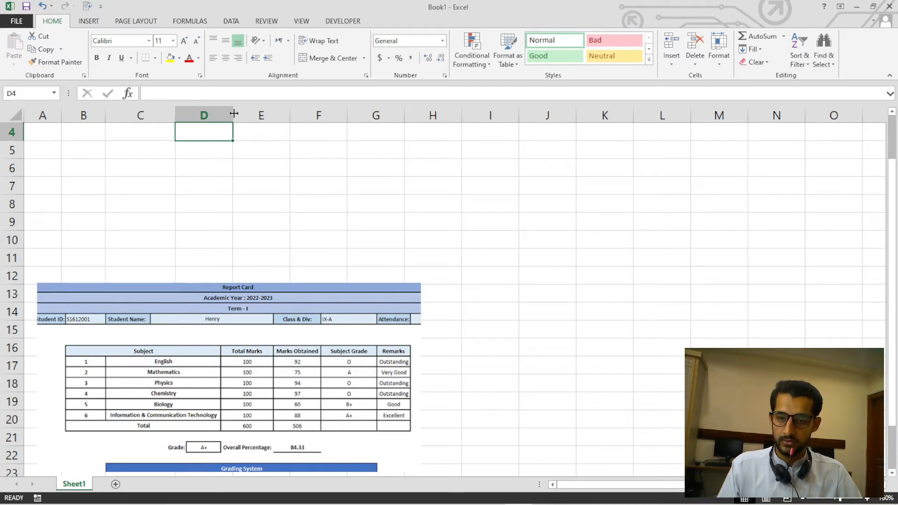
{"action": "left_click_drag", "start_coordinate": [234, 113], "coordinate": [279, 112]}
{"action": "left_click", "coordinate": [295, 150]}
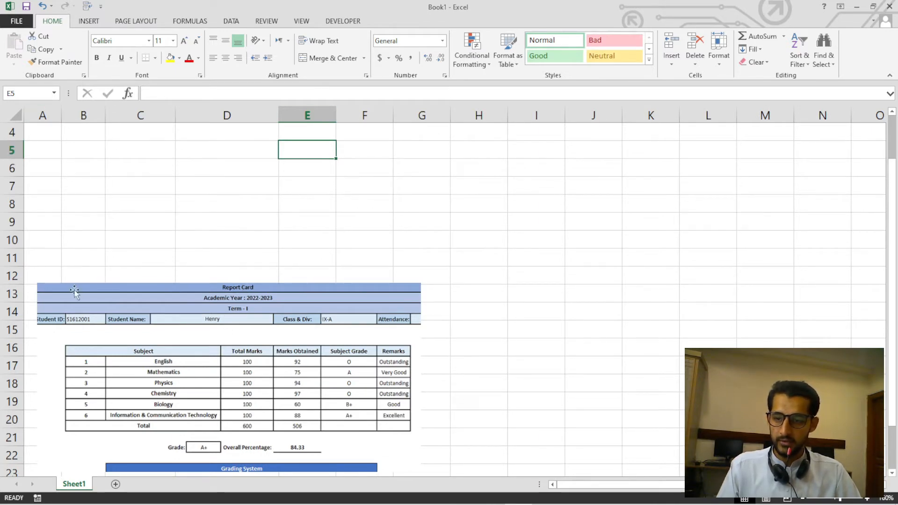
{"action": "left_click", "coordinate": [43, 116]}
{"action": "left_click", "coordinate": [82, 116]}
{"action": "left_click", "coordinate": [141, 116]}
{"action": "left_click", "coordinate": [225, 119]}
{"action": "left_click", "coordinate": [305, 113]}
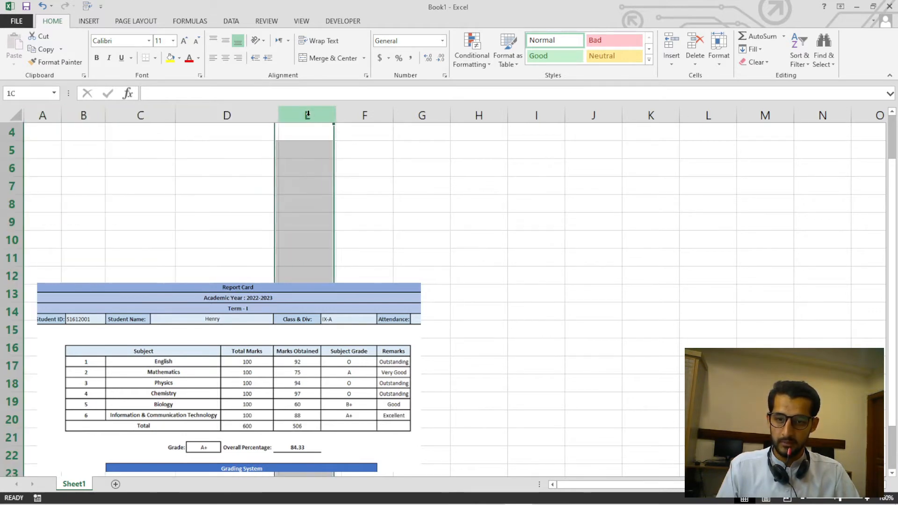
{"action": "left_click_drag", "start_coordinate": [336, 111], "coordinate": [347, 113]}
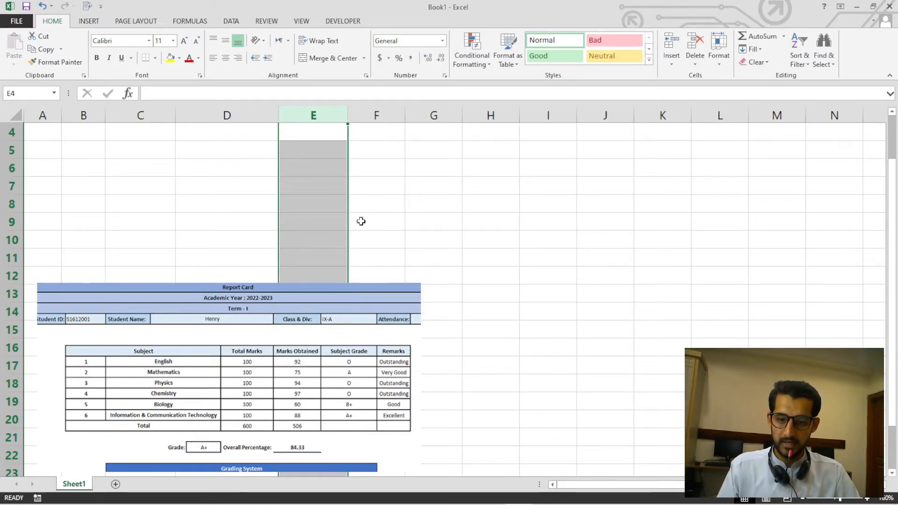
Widen column F moderately for the class value and column G more generously for the Attendance label.
{"action": "left_click", "coordinate": [386, 128]}
{"action": "left_click", "coordinate": [391, 115]}
{"action": "left_click_drag", "start_coordinate": [406, 113], "coordinate": [424, 114]}
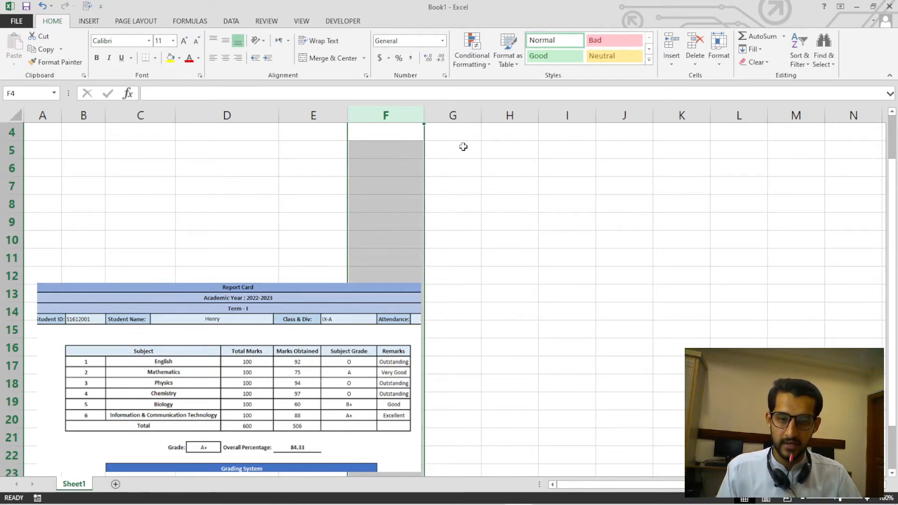
{"action": "left_click", "coordinate": [453, 115]}
{"action": "left_click_drag", "start_coordinate": [482, 116], "coordinate": [516, 115]}
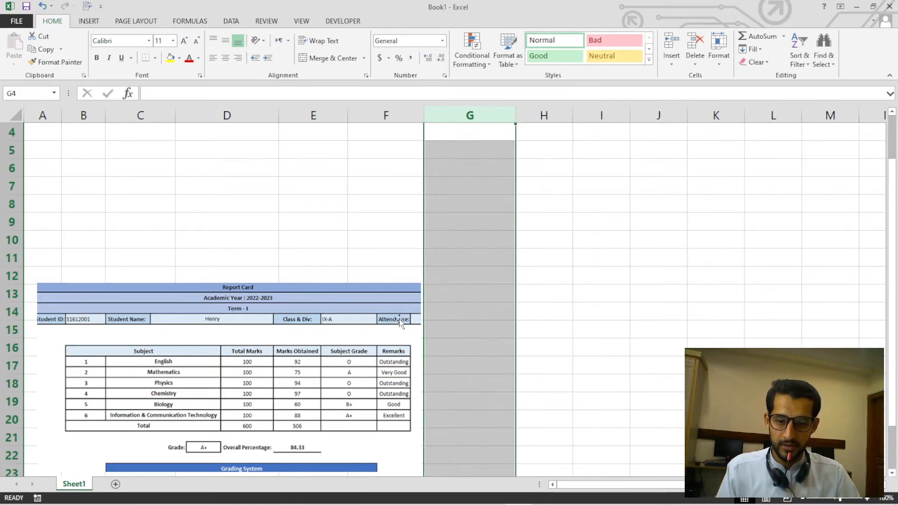
Widen column H to about one and a half times its default width for the attendance value.
{"action": "left_click", "coordinate": [550, 115]}
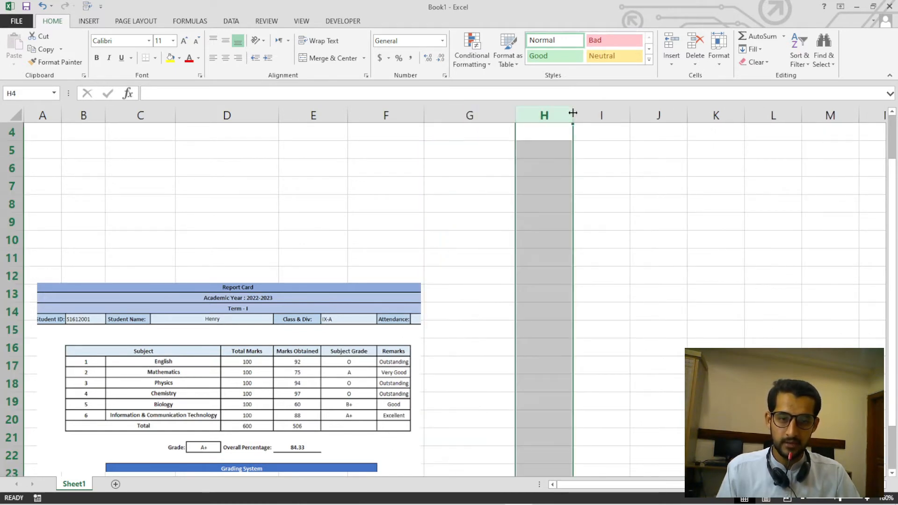
{"action": "left_click_drag", "start_coordinate": [572, 115], "coordinate": [598, 112]}
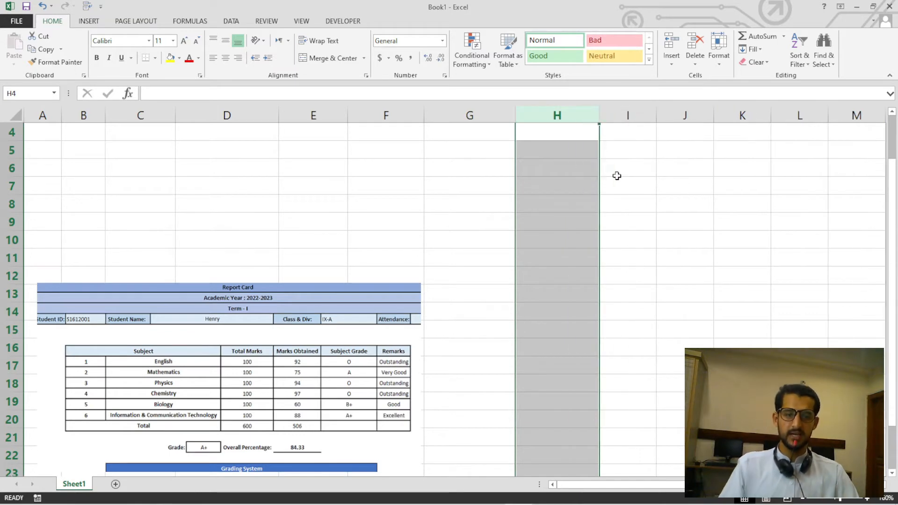
{"action": "left_click", "coordinate": [554, 219]}
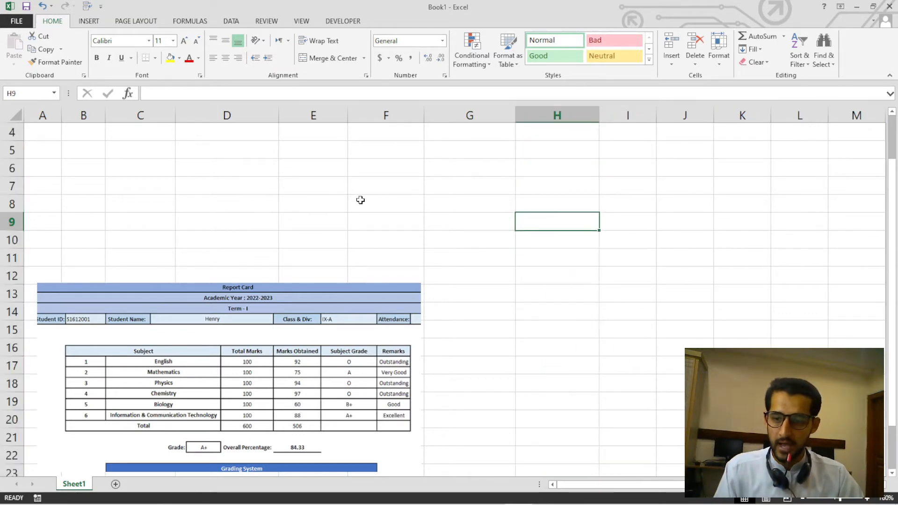
Compare the cells of row 4 in columns A to H with the fields in the picture's student details row.
{"action": "left_click", "coordinate": [38, 134]}
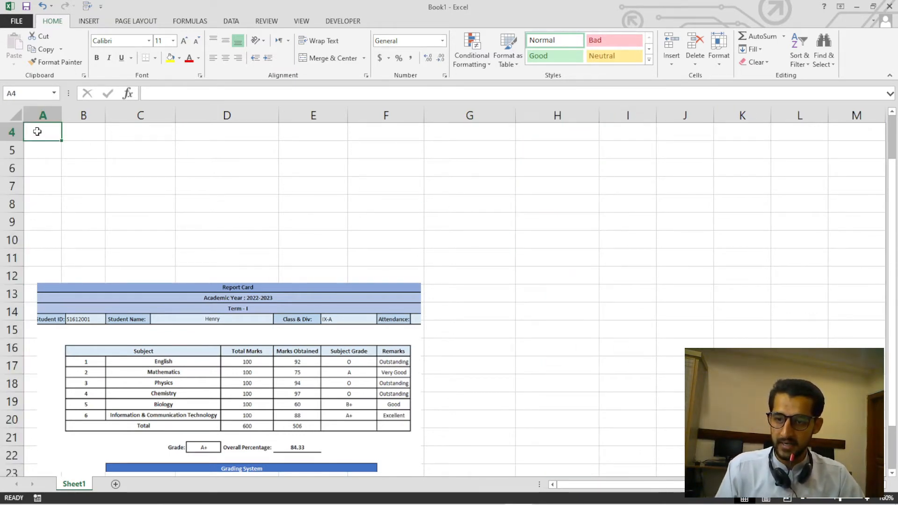
{"action": "left_click_drag", "start_coordinate": [41, 135], "coordinate": [481, 373]}
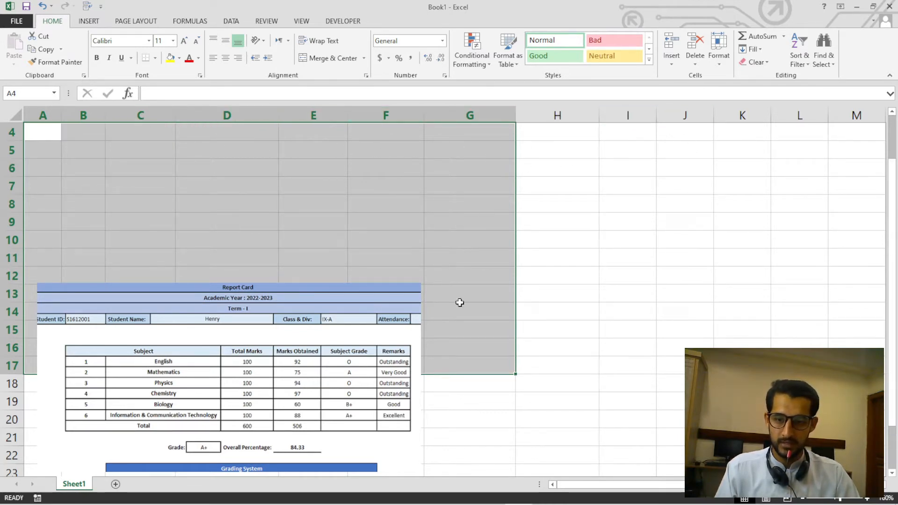
{"action": "left_click", "coordinate": [97, 151]}
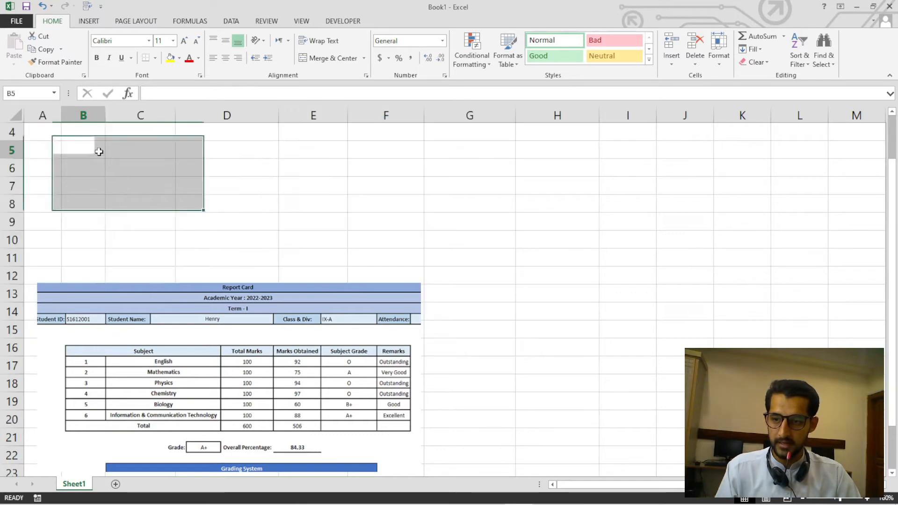
{"action": "left_click", "coordinate": [55, 128]}
{"action": "left_click", "coordinate": [84, 134]}
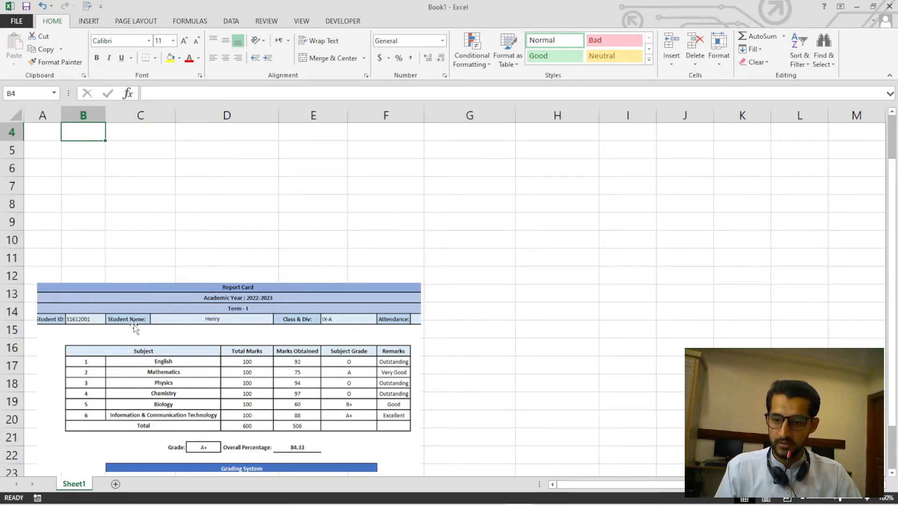
{"action": "left_click", "coordinate": [145, 132]}
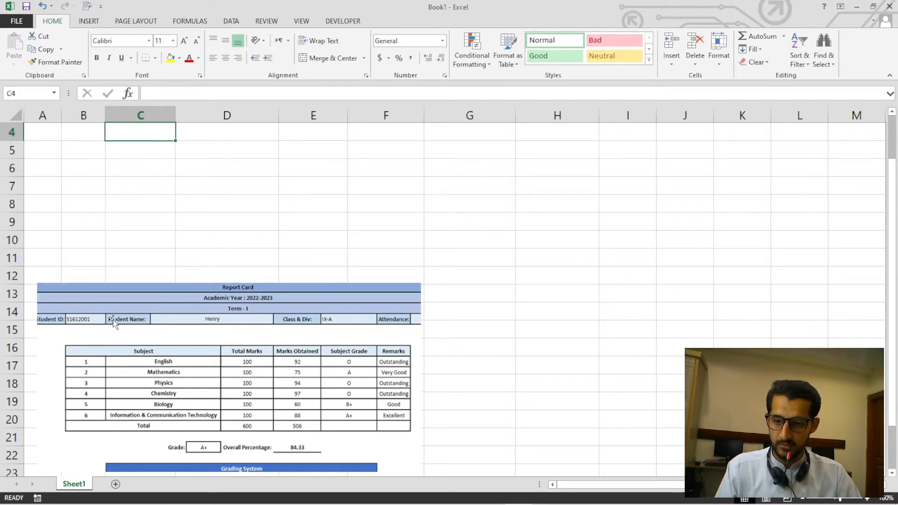
{"action": "left_click", "coordinate": [195, 135]}
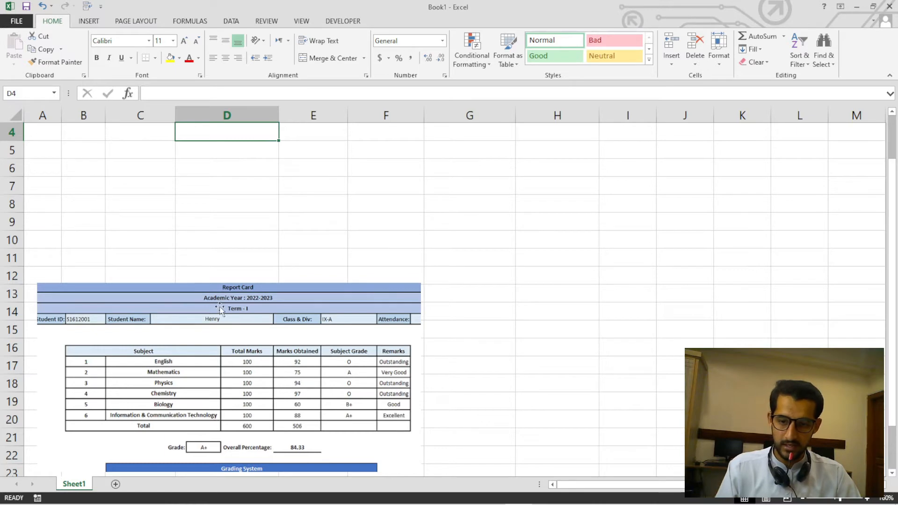
{"action": "left_click", "coordinate": [316, 137]}
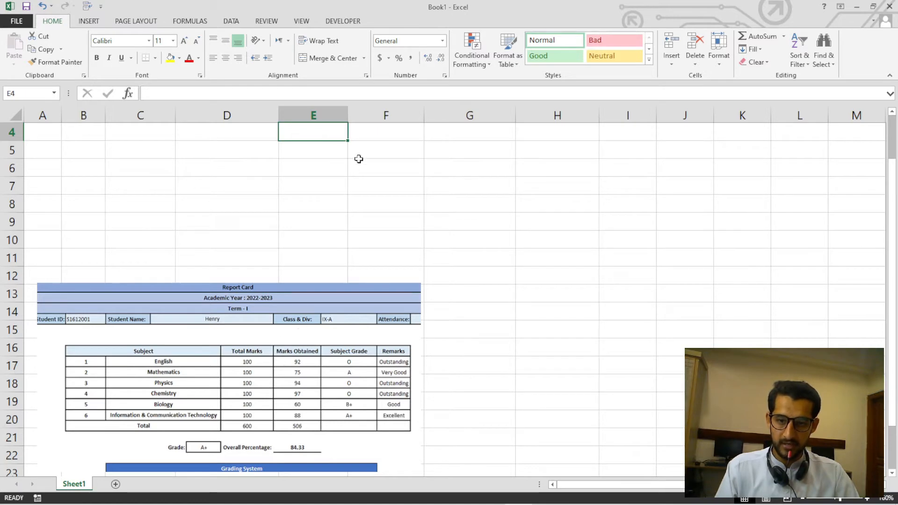
{"action": "left_click", "coordinate": [387, 136]}
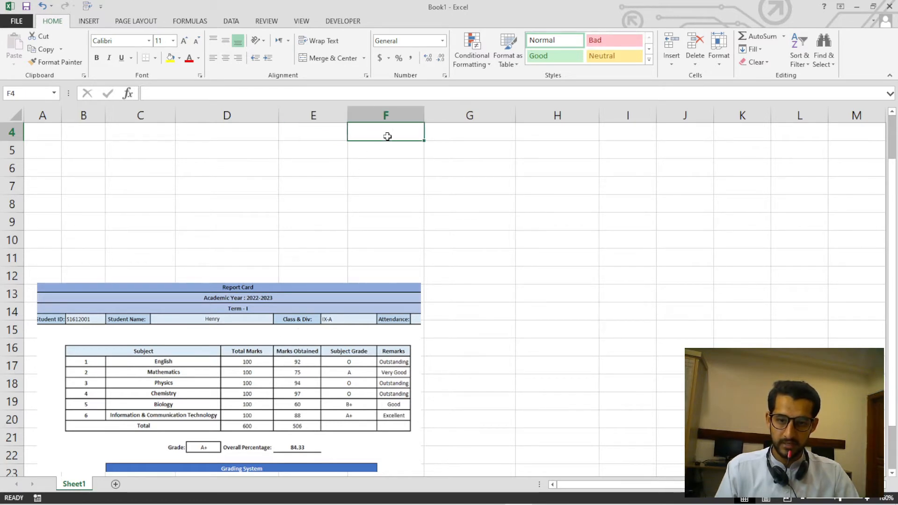
{"action": "left_click", "coordinate": [456, 126]}
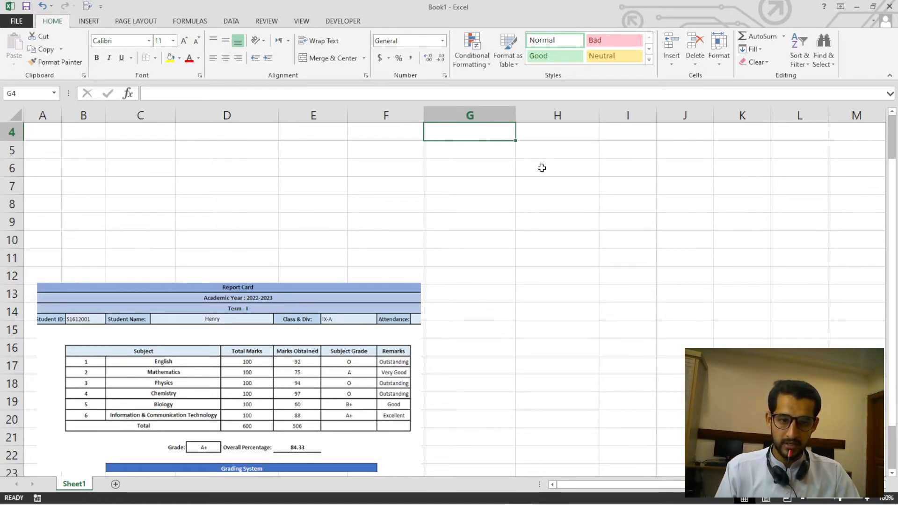
{"action": "left_click", "coordinate": [542, 134]}
Move the report card picture clear of columns A to H and apply All Borders to the range A4:H17.
{"action": "left_click_drag", "start_coordinate": [40, 131], "coordinate": [533, 405]}
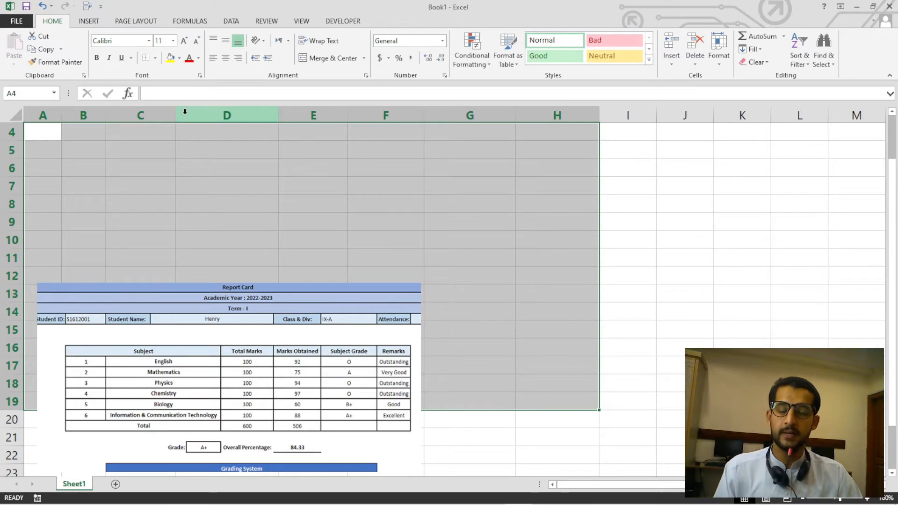
{"action": "left_click_drag", "start_coordinate": [191, 298], "coordinate": [728, 297]}
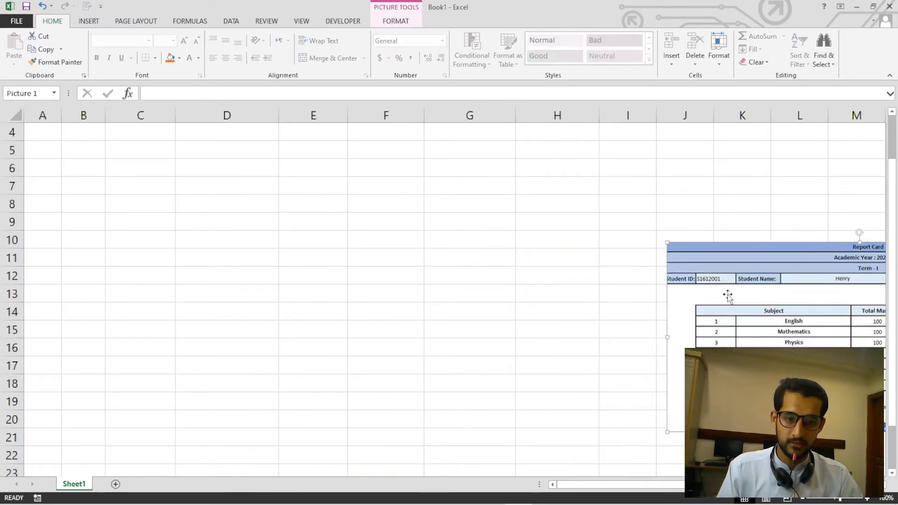
{"action": "left_click_drag", "start_coordinate": [33, 134], "coordinate": [557, 371]}
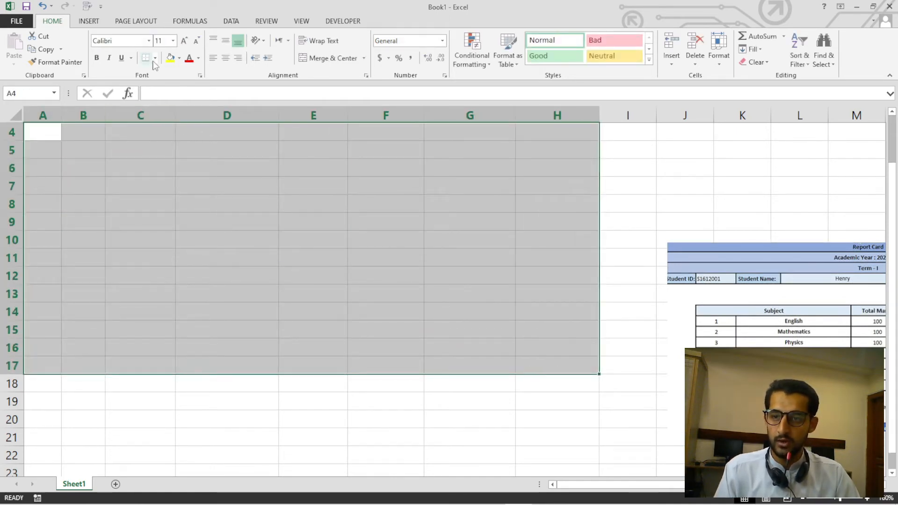
{"action": "left_click", "coordinate": [155, 57]}
{"action": "left_click", "coordinate": [172, 153]}
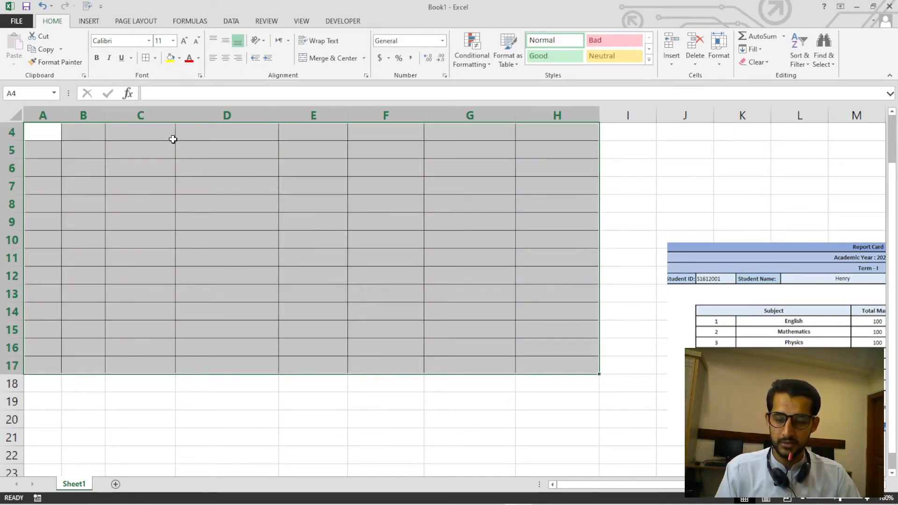
Move the report card picture back over the lower part of the bordered grid, spanning columns C to G from row 12.
{"action": "left_click", "coordinate": [325, 297]}
{"action": "left_click_drag", "start_coordinate": [809, 316], "coordinate": [203, 331]}
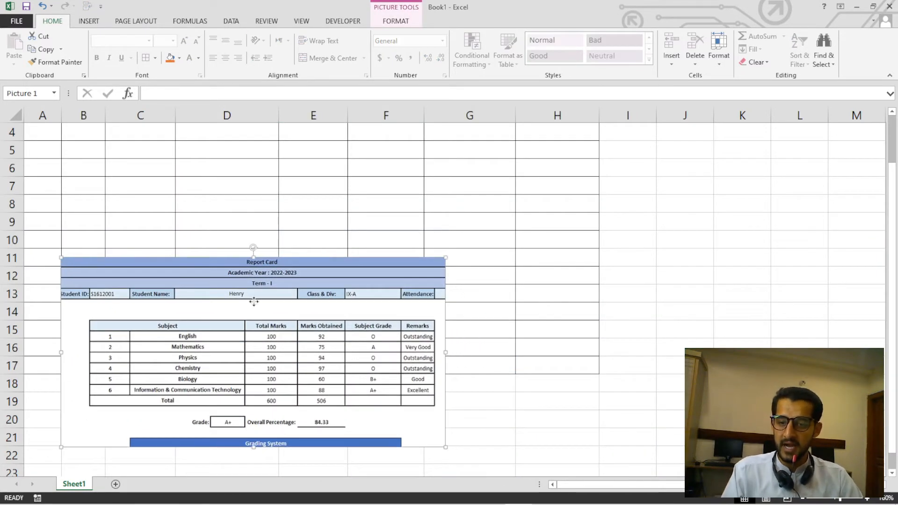
{"action": "left_click_drag", "start_coordinate": [254, 301], "coordinate": [313, 321]}
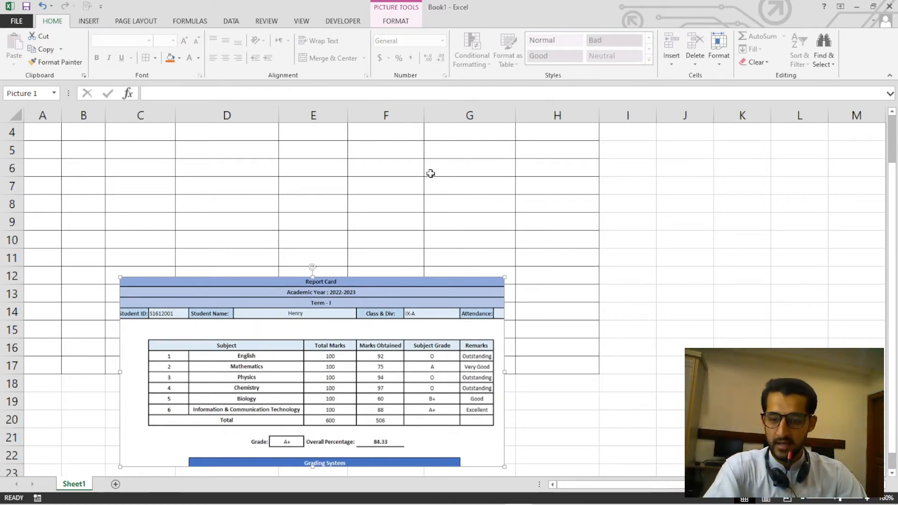
{"action": "left_click", "coordinate": [673, 197]}
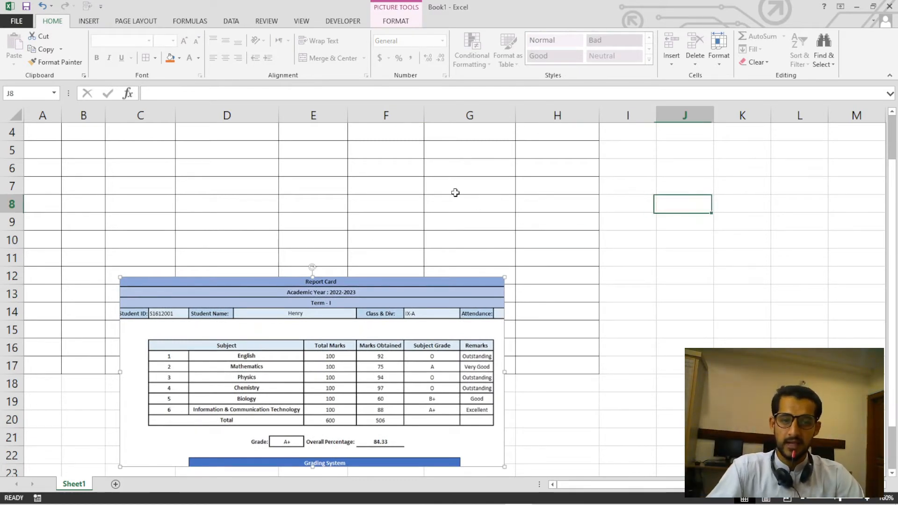
Review the individual cells of row 4 across columns A to H of the bordered grid.
{"action": "left_click", "coordinate": [40, 136]}
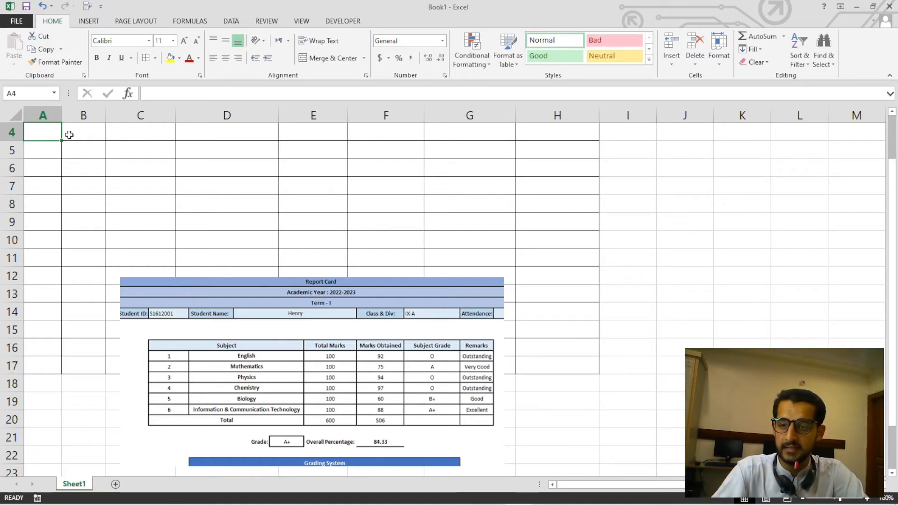
{"action": "left_click", "coordinate": [88, 134]}
{"action": "left_click", "coordinate": [119, 133]}
{"action": "left_click", "coordinate": [195, 133]}
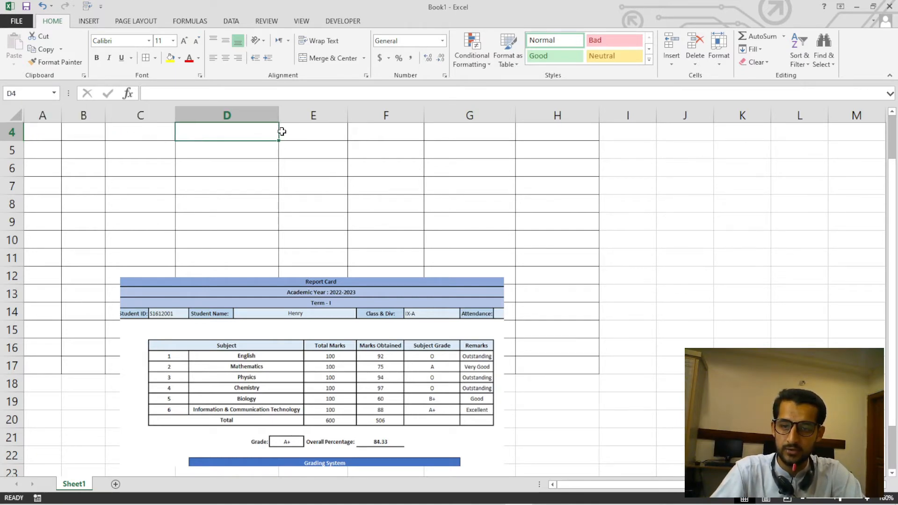
{"action": "left_click", "coordinate": [298, 133]}
{"action": "left_click", "coordinate": [397, 133]}
{"action": "left_click", "coordinate": [449, 134]}
{"action": "left_click", "coordinate": [540, 136]}
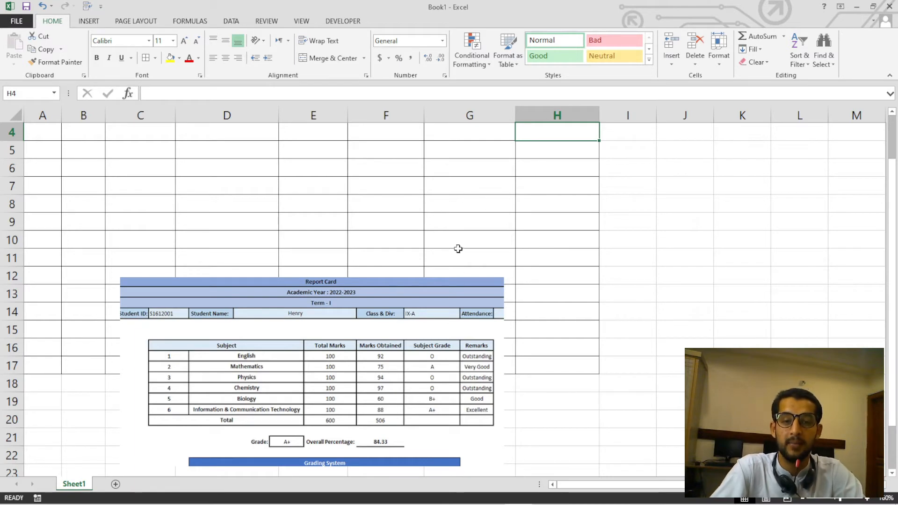
{"action": "left_click", "coordinate": [516, 177]}
{"action": "left_click", "coordinate": [49, 131]}
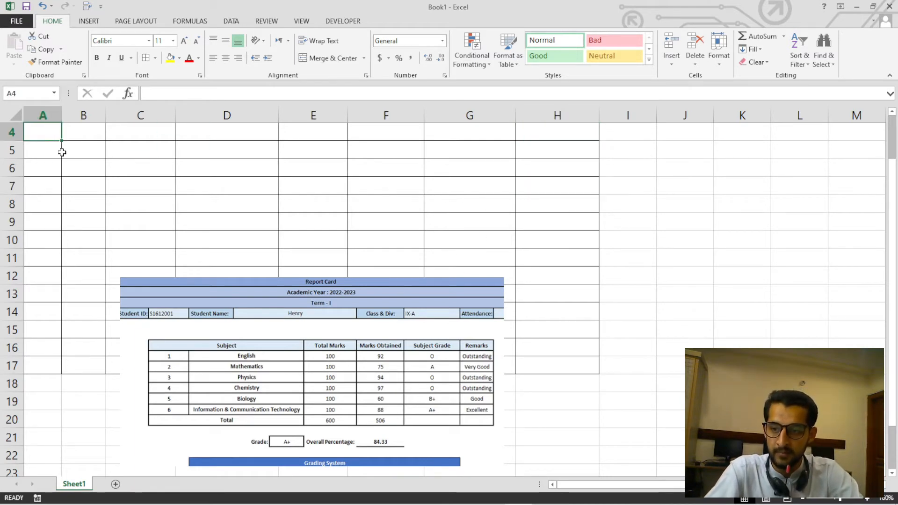
Apply All Borders to the range A1:H3 above the existing grid.
{"action": "scroll", "coordinate": [45, 133], "scroll_direction": "up", "scroll_amount": 1}
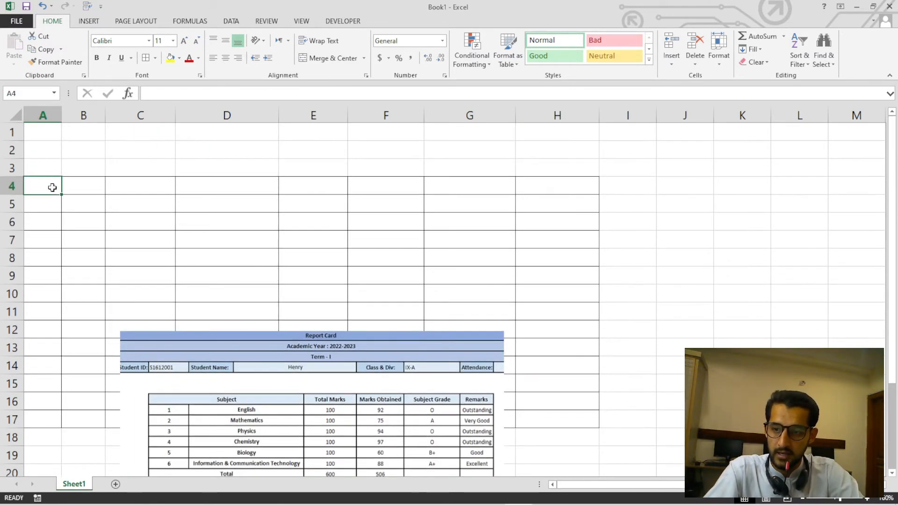
{"action": "left_click_drag", "start_coordinate": [44, 130], "coordinate": [533, 163]}
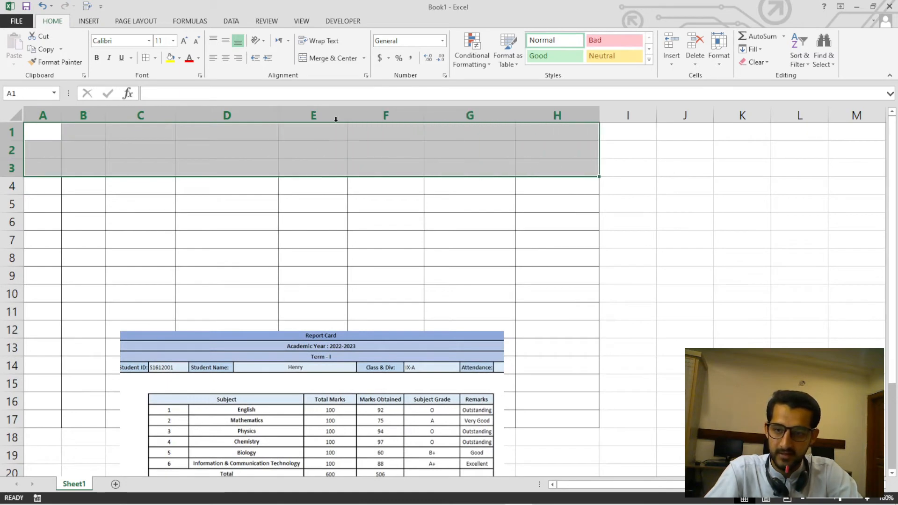
{"action": "left_click", "coordinate": [146, 58]}
{"action": "left_click", "coordinate": [141, 234]}
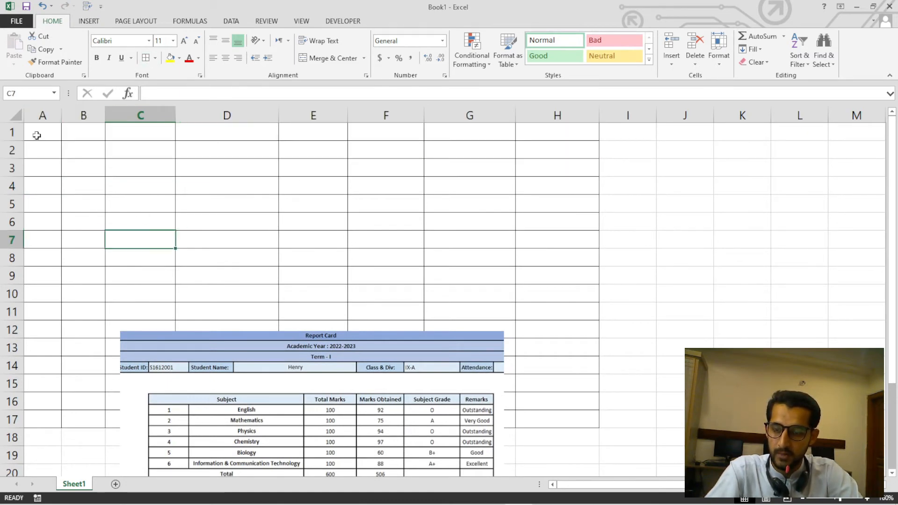
Examine the separate cells of row 1 one by one from column A to column H.
{"action": "left_click", "coordinate": [35, 133]}
{"action": "left_click", "coordinate": [89, 135]}
{"action": "left_click", "coordinate": [140, 136]}
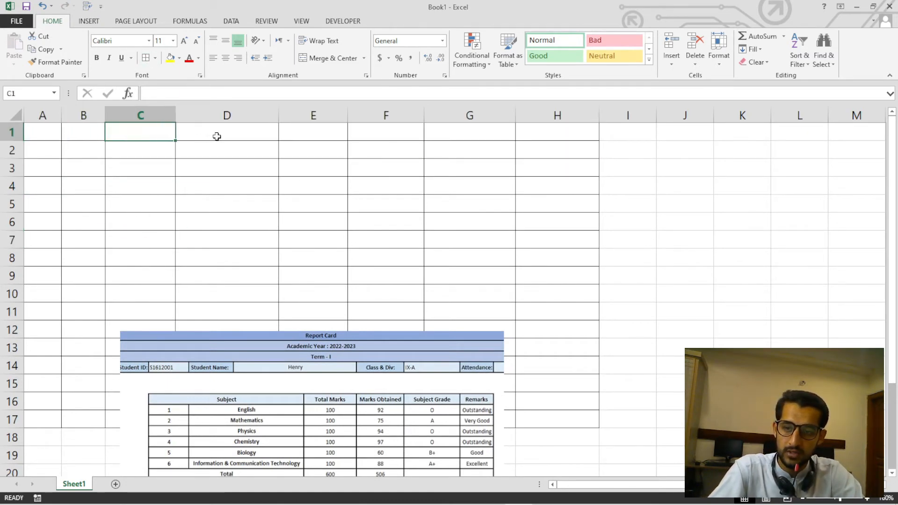
{"action": "left_click", "coordinate": [227, 135]}
{"action": "left_click", "coordinate": [323, 136]}
{"action": "left_click", "coordinate": [385, 136]}
{"action": "left_click", "coordinate": [481, 134]}
{"action": "left_click", "coordinate": [532, 134]}
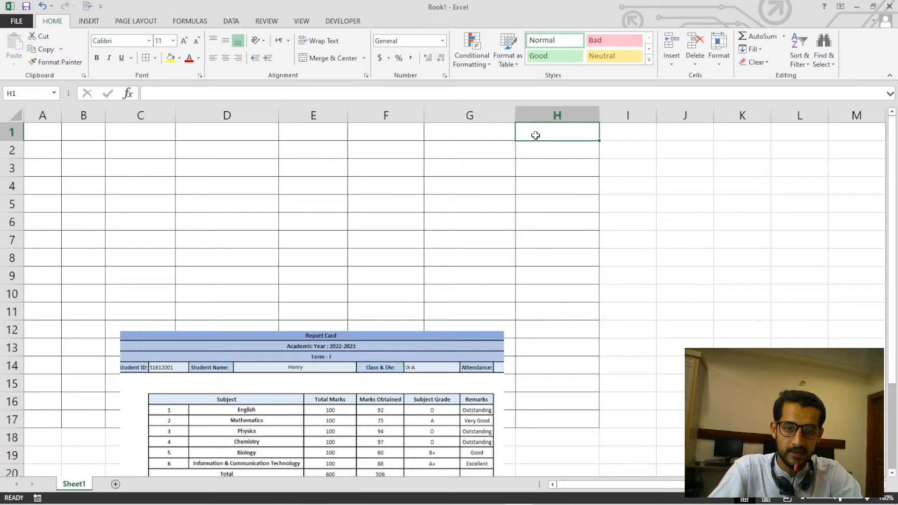
{"action": "left_click", "coordinate": [39, 135]}
Merge the range A1:H1 into a single cell with Merge Cells and inspect the merged cell.
{"action": "left_click_drag", "start_coordinate": [63, 134], "coordinate": [545, 131]}
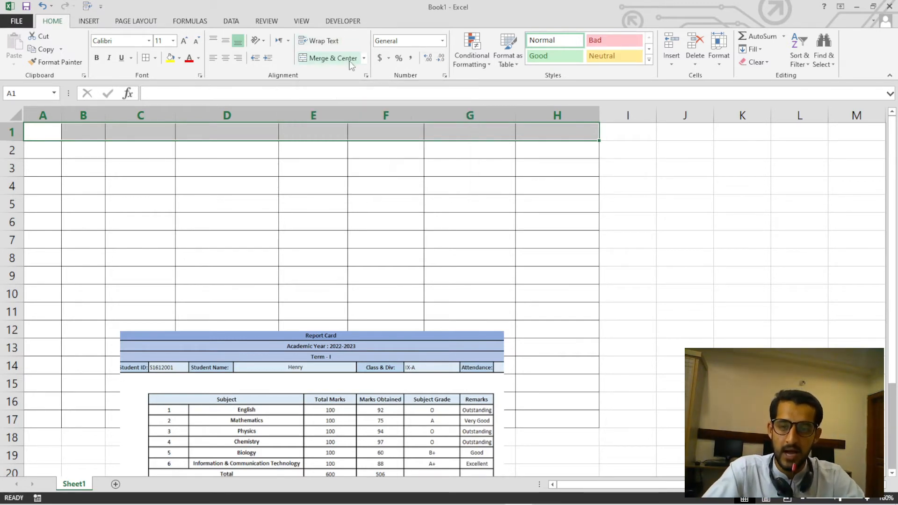
{"action": "left_click", "coordinate": [45, 133]}
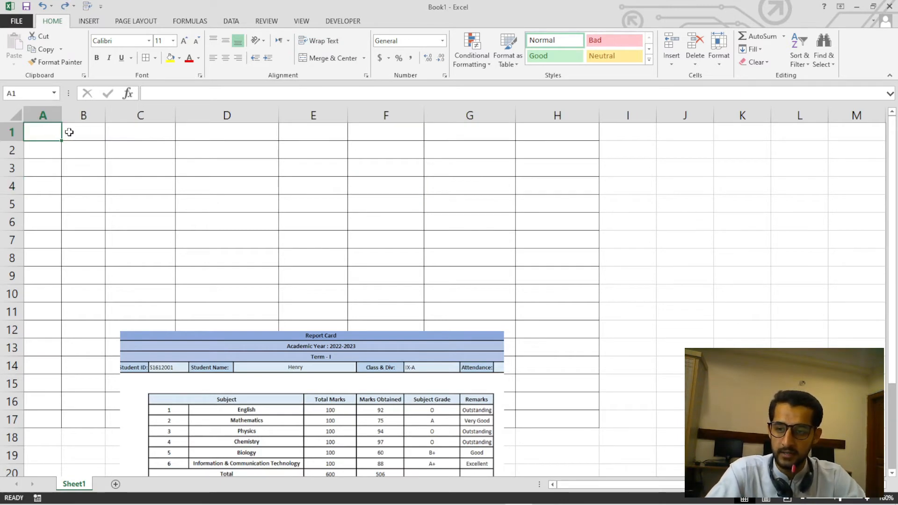
{"action": "left_click_drag", "start_coordinate": [62, 133], "coordinate": [554, 133]}
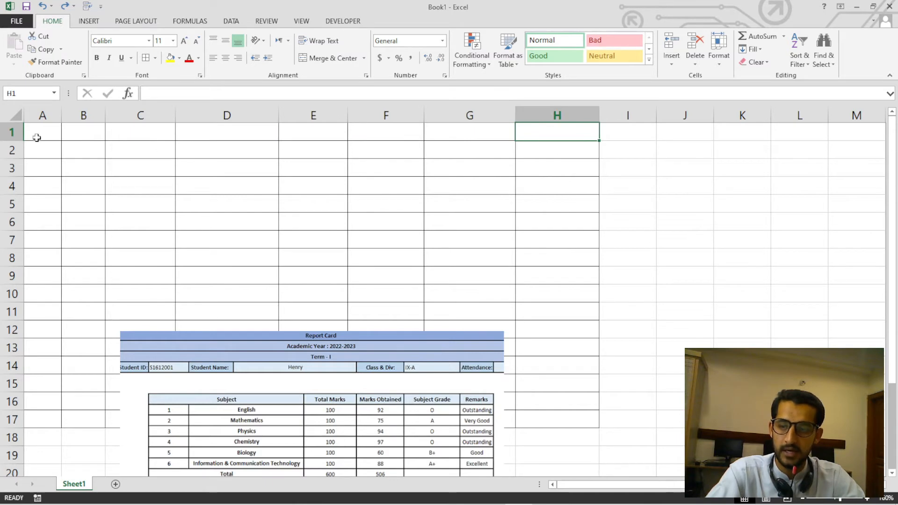
{"action": "left_click_drag", "start_coordinate": [36, 136], "coordinate": [523, 135]}
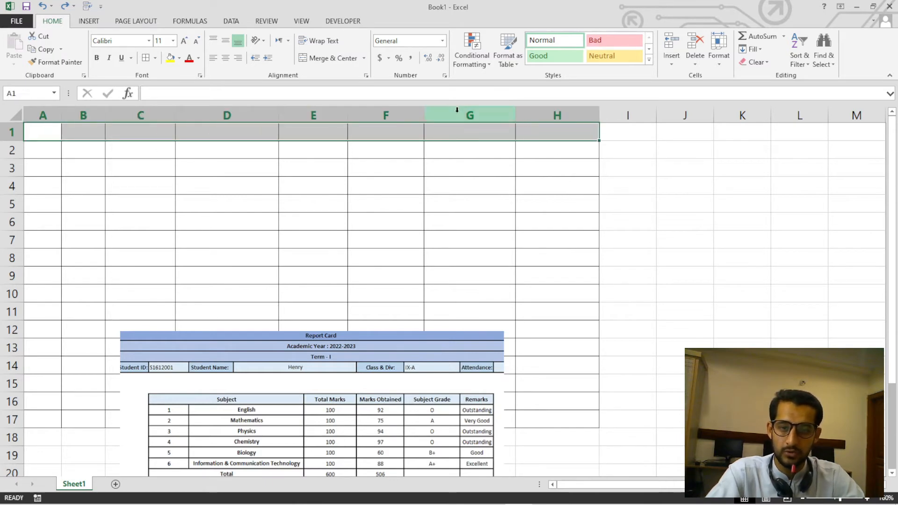
{"action": "left_click", "coordinate": [364, 58]}
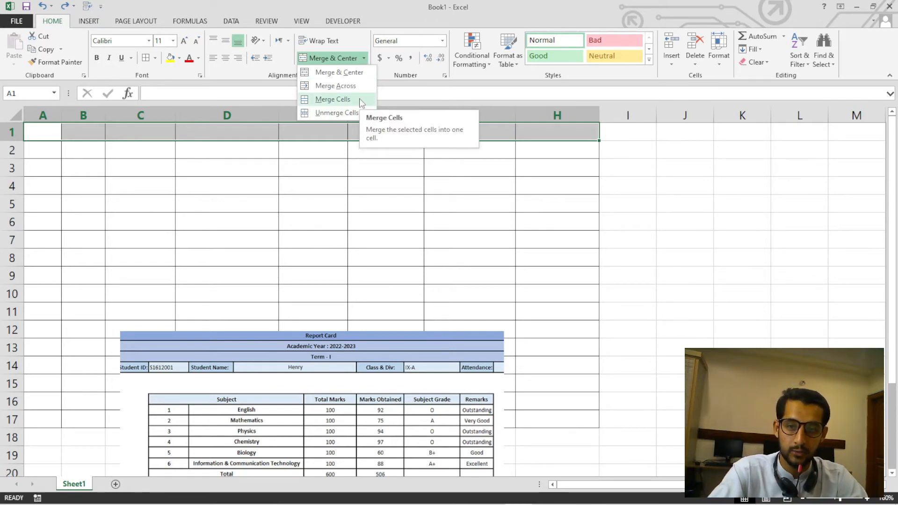
{"action": "left_click", "coordinate": [347, 100]}
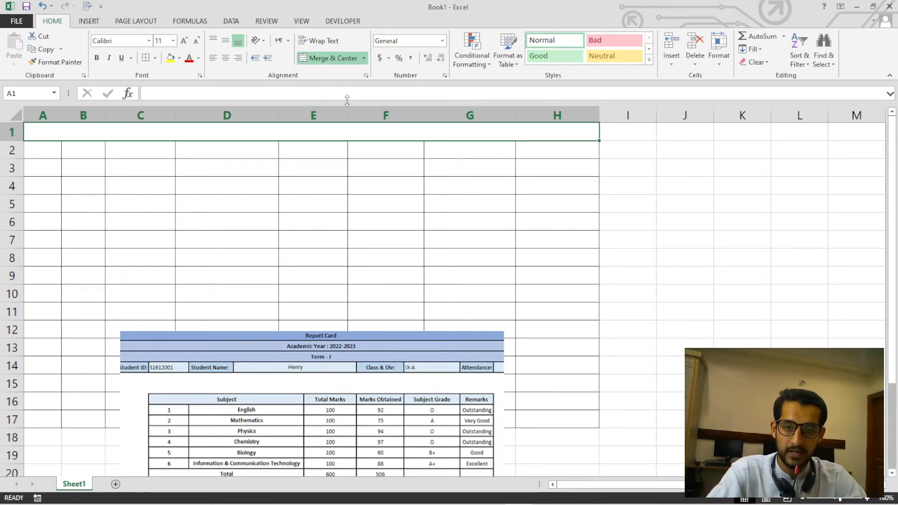
{"action": "left_click", "coordinate": [353, 181]}
{"action": "left_click", "coordinate": [357, 132]}
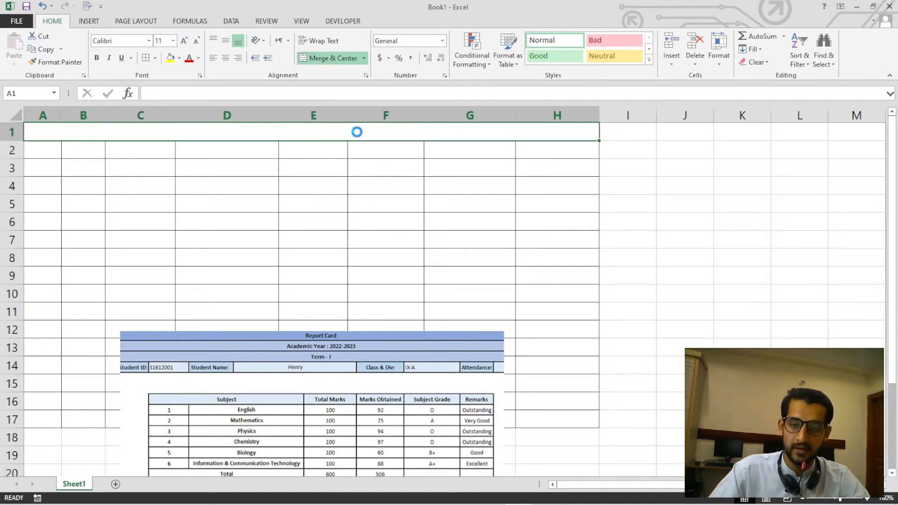
{"action": "scroll", "coordinate": [357, 132], "scroll_direction": "up", "scroll_amount": 2}
{"action": "left_click", "coordinate": [346, 200]}
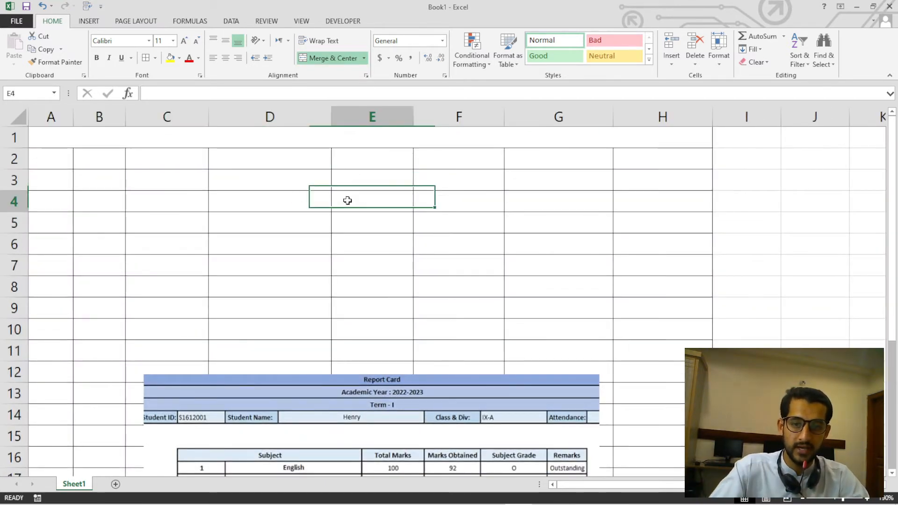
{"action": "left_click", "coordinate": [343, 139]}
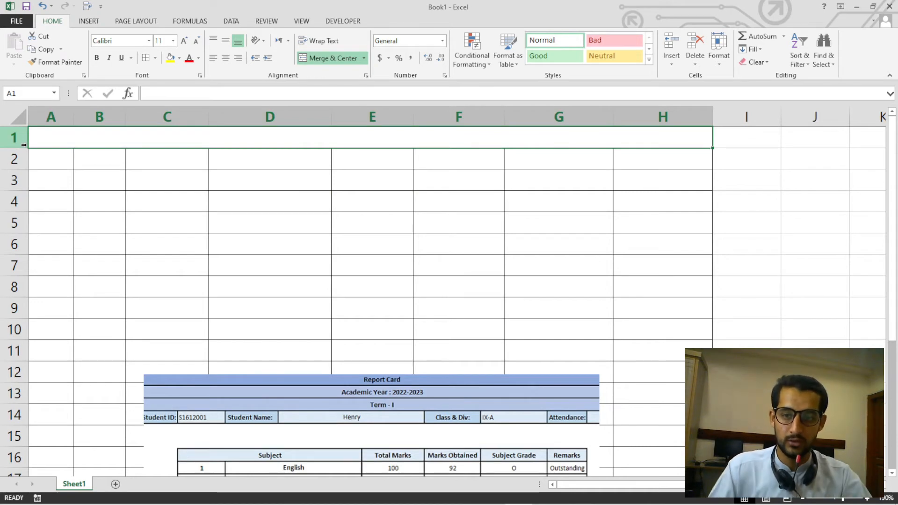
Undo the merge of A1:H1.
{"action": "scroll", "coordinate": [78, 203], "scroll_direction": "down", "scroll_amount": 1}
{"action": "left_click", "coordinate": [182, 208]}
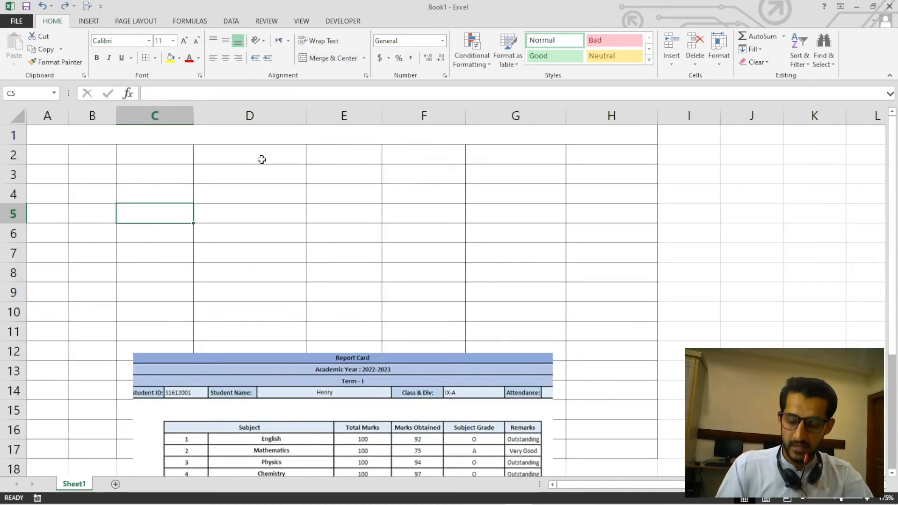
{"action": "scroll", "coordinate": [261, 159], "scroll_direction": "down", "scroll_amount": 1}
{"action": "key", "text": "ctrl+z"}
{"action": "key", "text": "ctrl+z"}
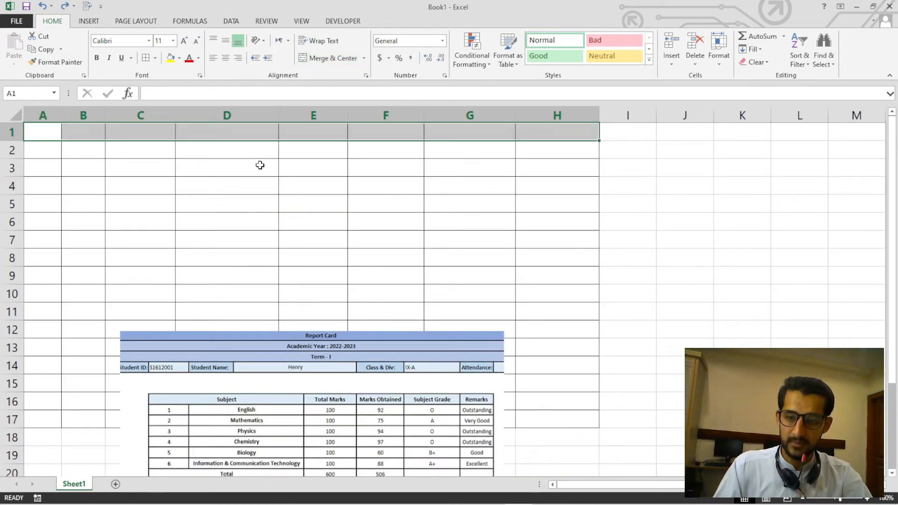
Enter the heading TAJ INSTITUTE in cell D1.
{"action": "left_click", "coordinate": [273, 192]}
{"action": "left_click", "coordinate": [255, 131]}
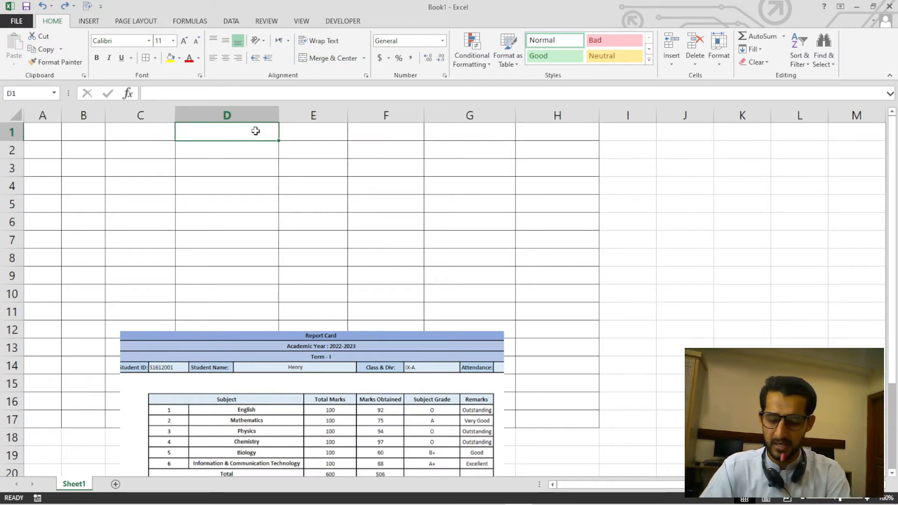
{"action": "type", "text": "TAJ INSTIOTUT"}
{"action": "key", "text": "BackSpace"}
{"action": "key", "text": "BackSpace"}
{"action": "key", "text": "BackSpace"}
{"action": "key", "text": "BackSpace"}
{"action": "key", "text": "BackSpace"}
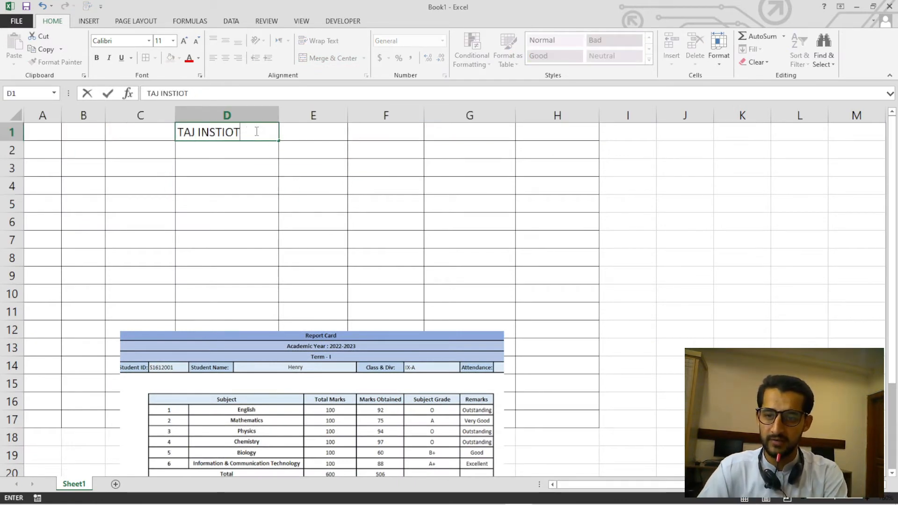
{"action": "type", "text": "ITUTE"}
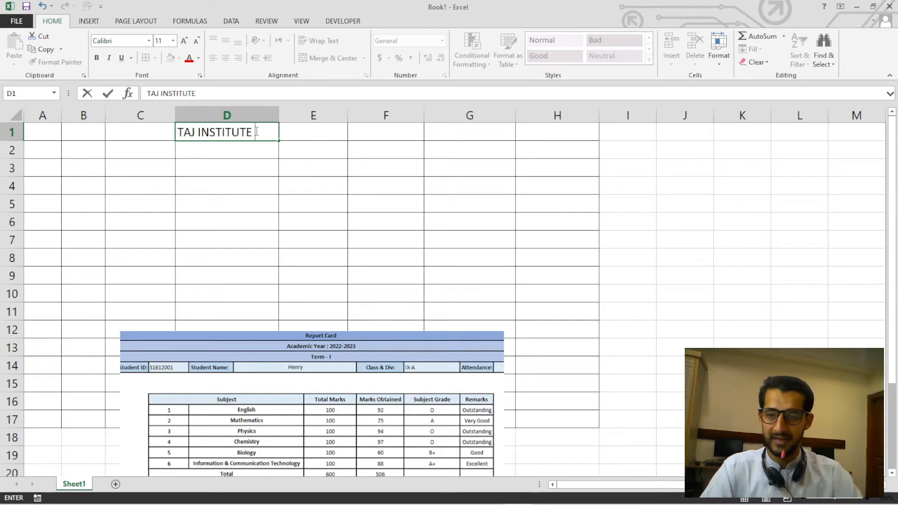
{"action": "left_click", "coordinate": [254, 163]}
Merge and center the range A1:H1 containing the TAJ INSTITUTE heading, dismissing the clipboard message.
{"action": "left_click_drag", "start_coordinate": [42, 133], "coordinate": [552, 136]}
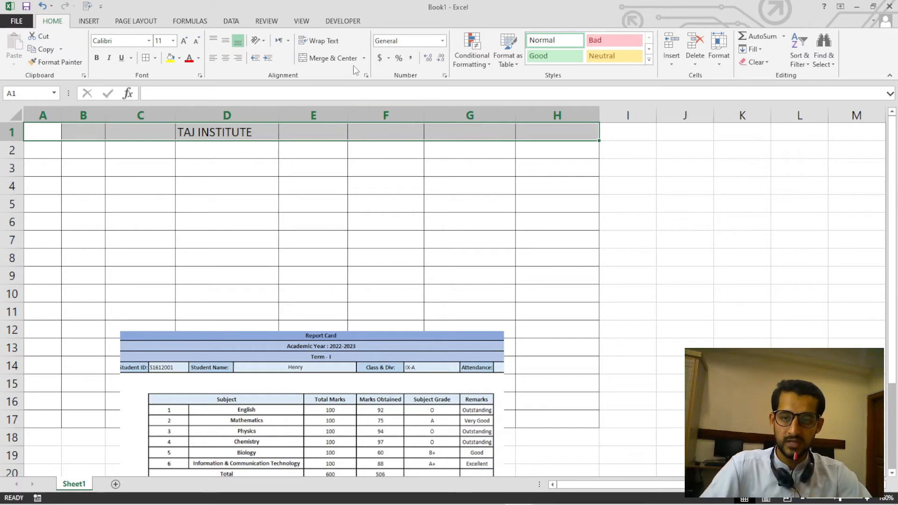
{"action": "left_click", "coordinate": [364, 58]}
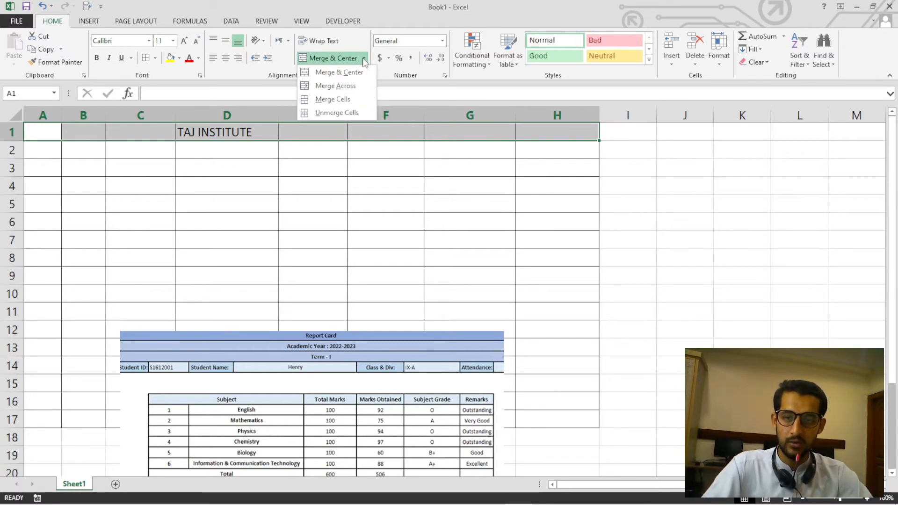
{"action": "left_click", "coordinate": [327, 73]}
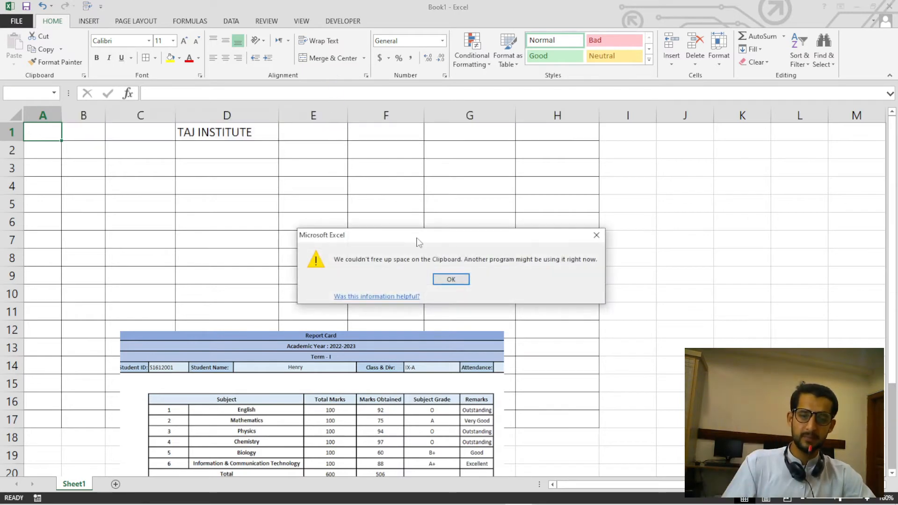
{"action": "left_click", "coordinate": [440, 279]}
{"action": "left_click", "coordinate": [332, 223]}
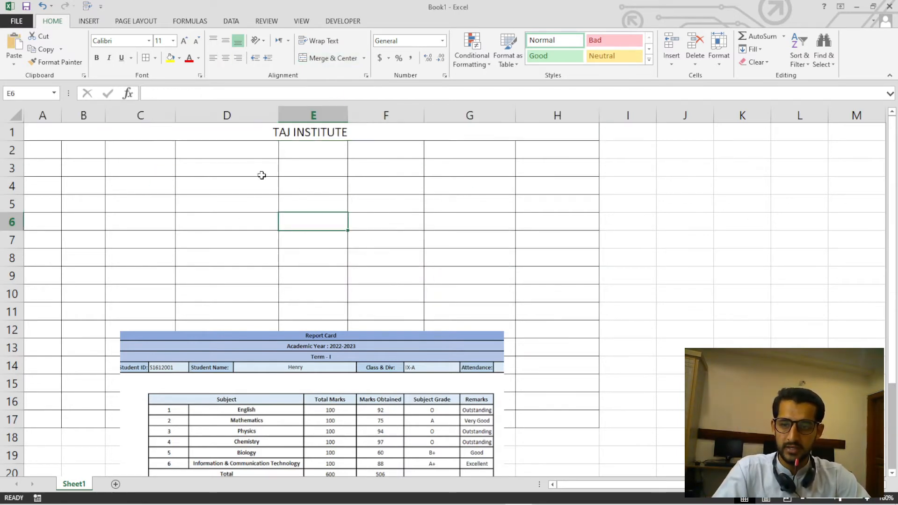
Unmerge the TAJ INSTITUTE heading cell in row 1 back into separate cells.
{"action": "left_click", "coordinate": [58, 130]}
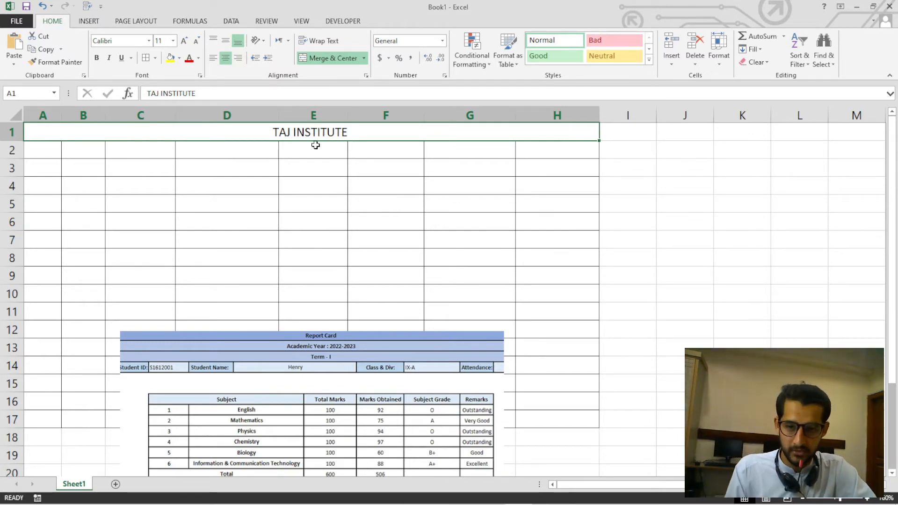
{"action": "left_click", "coordinate": [364, 58]}
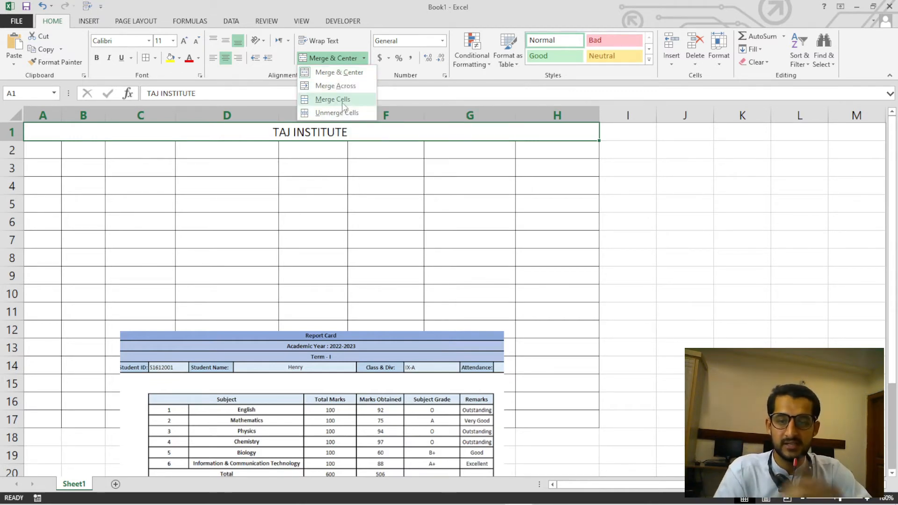
{"action": "left_click", "coordinate": [385, 168]}
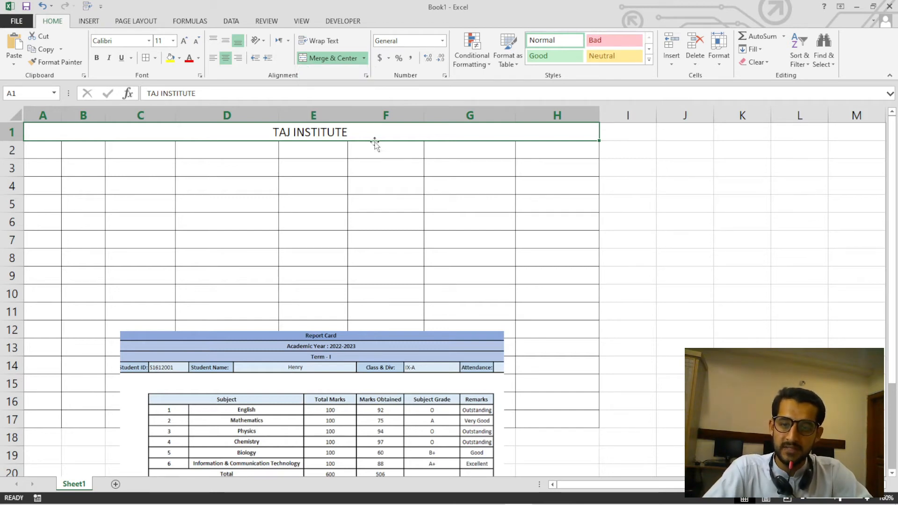
{"action": "left_click", "coordinate": [371, 173]}
{"action": "left_click", "coordinate": [375, 134]}
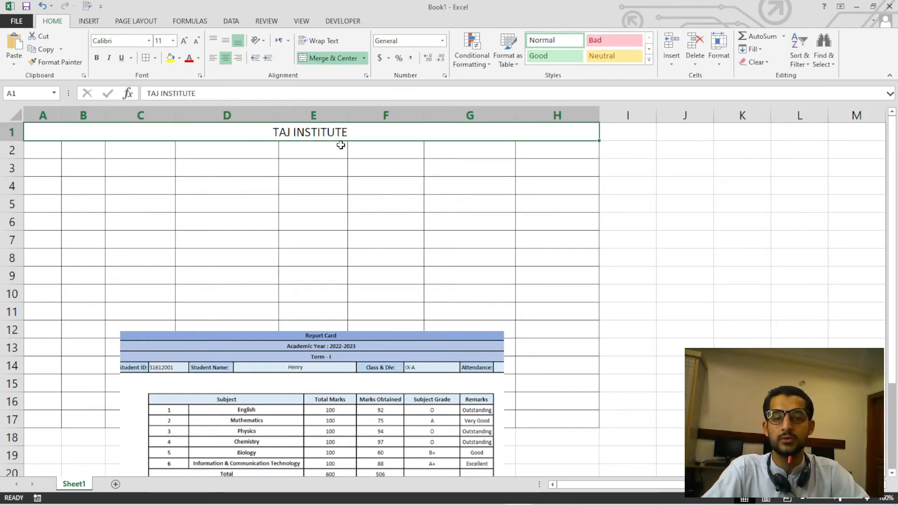
{"action": "left_click", "coordinate": [364, 58]}
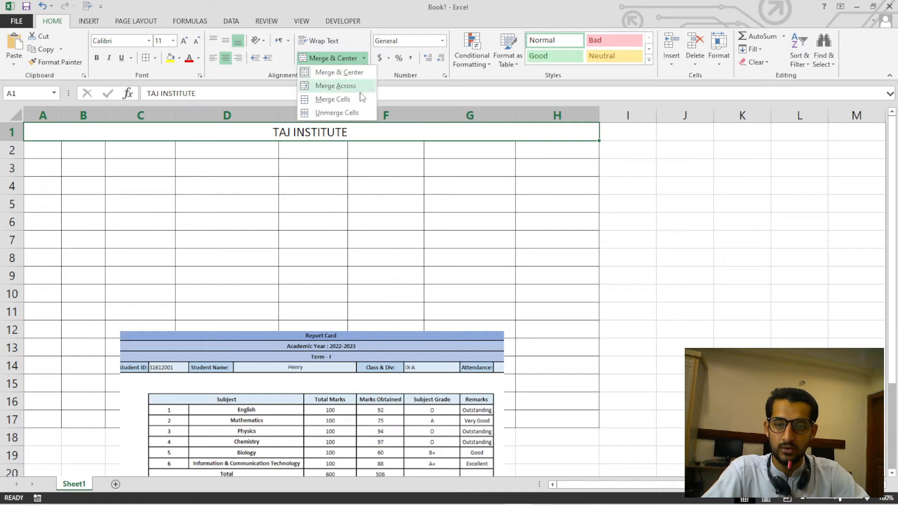
{"action": "left_click", "coordinate": [342, 116]}
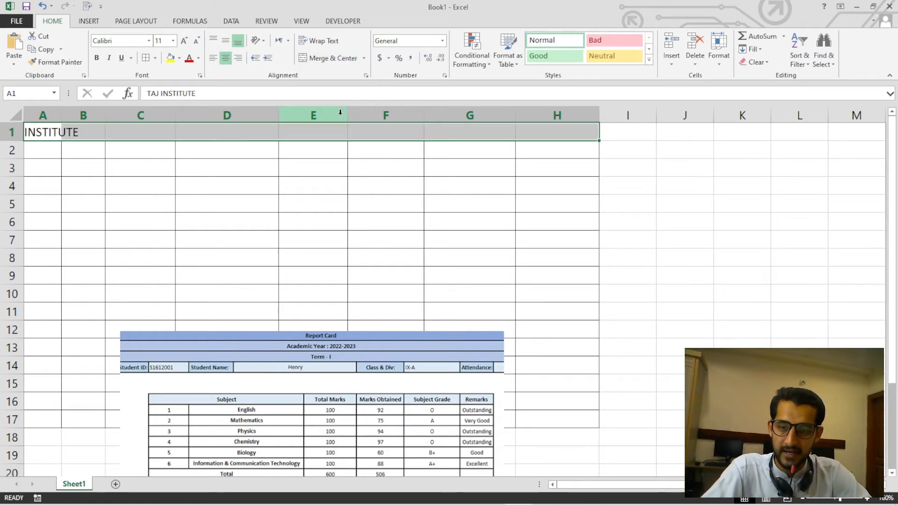
Inspect the unmerged cells of row 1 from column A to column H.
{"action": "left_click", "coordinate": [323, 192]}
{"action": "left_click", "coordinate": [53, 136]}
{"action": "left_click", "coordinate": [87, 135]}
{"action": "left_click", "coordinate": [194, 134]}
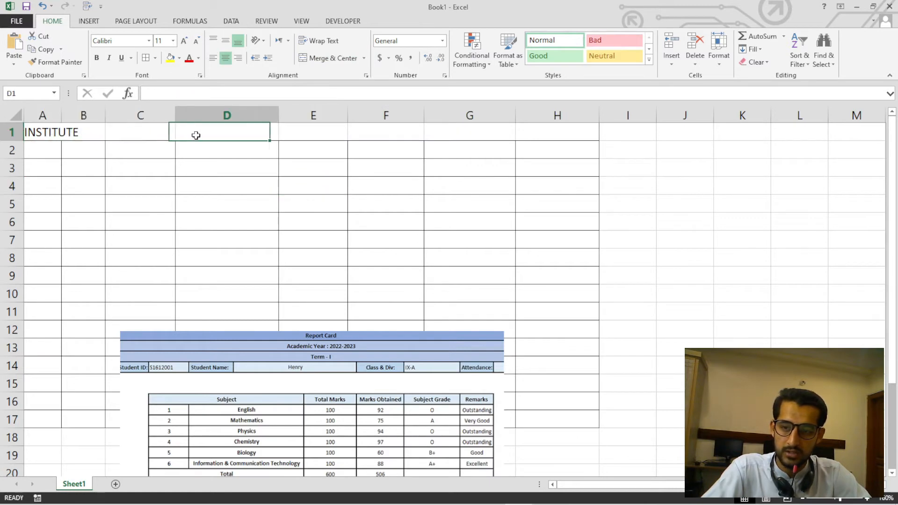
{"action": "left_click", "coordinate": [328, 135]}
{"action": "left_click", "coordinate": [448, 136]}
{"action": "left_click", "coordinate": [530, 135]}
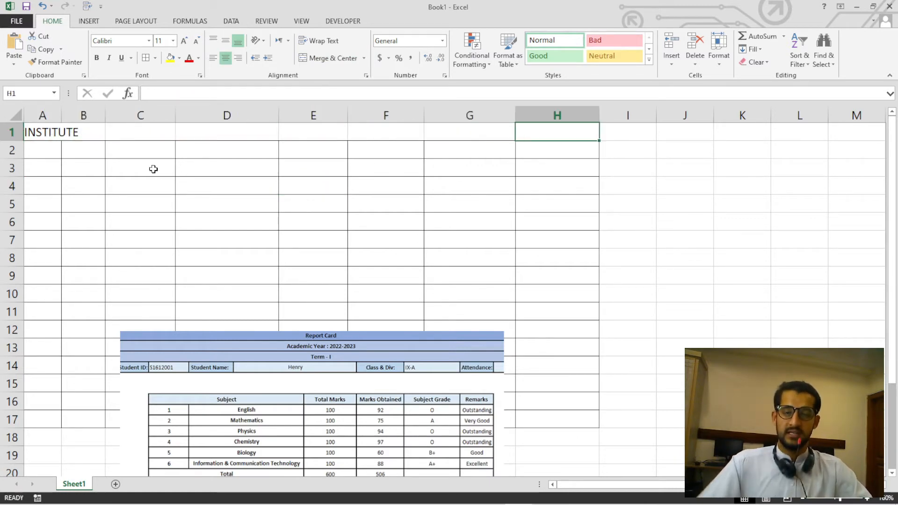
Merge the range A1:H1 containing the TAJ INSTITUTE heading into a single cell.
{"action": "left_click", "coordinate": [41, 133]}
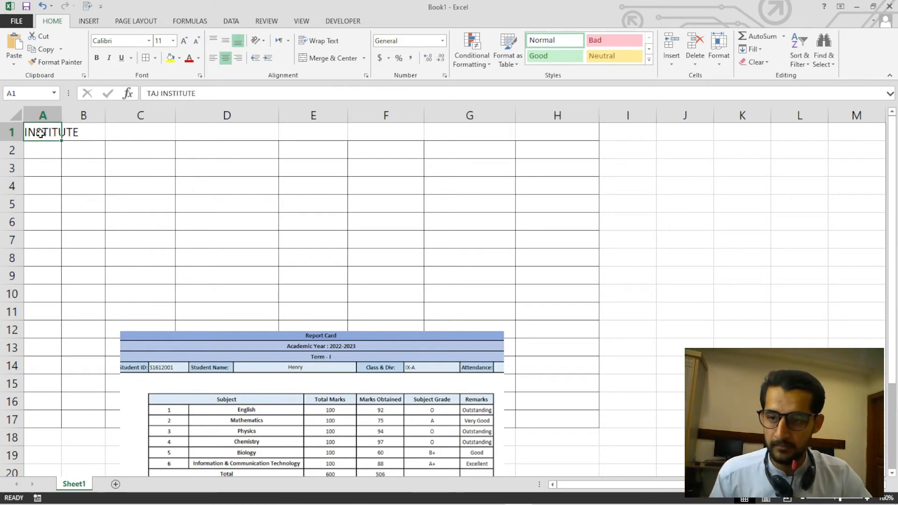
{"action": "left_click_drag", "start_coordinate": [41, 134], "coordinate": [521, 129]}
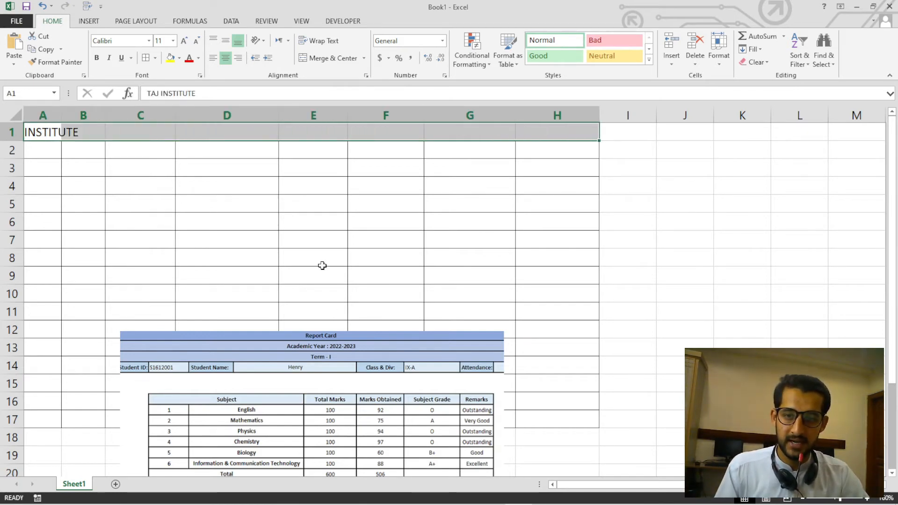
{"action": "left_click", "coordinate": [364, 60]}
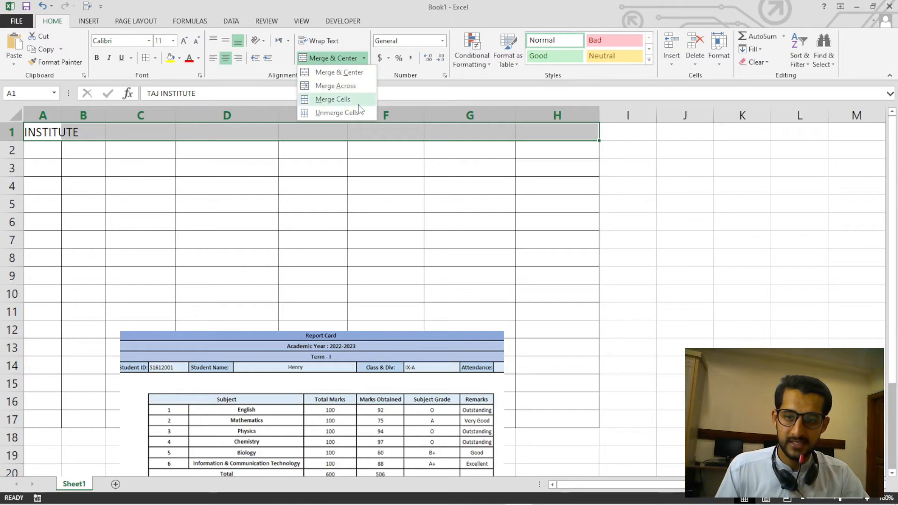
{"action": "left_click", "coordinate": [356, 101]}
Unmerge the TAJ INSTITUTE heading in row 1 and check the separate cells.
{"action": "left_click", "coordinate": [365, 58]}
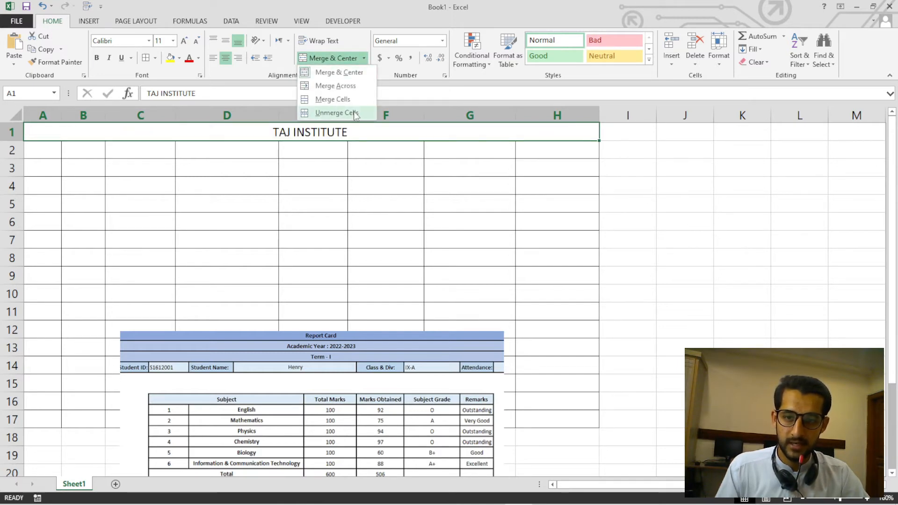
{"action": "left_click", "coordinate": [341, 112]}
{"action": "left_click", "coordinate": [356, 185]}
{"action": "left_click", "coordinate": [53, 133]}
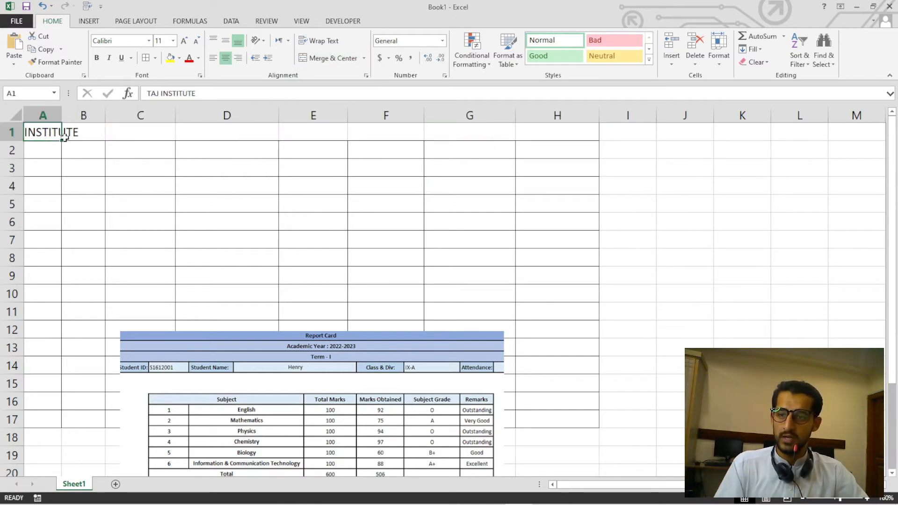
{"action": "left_click", "coordinate": [84, 132]}
{"action": "left_click", "coordinate": [189, 135]}
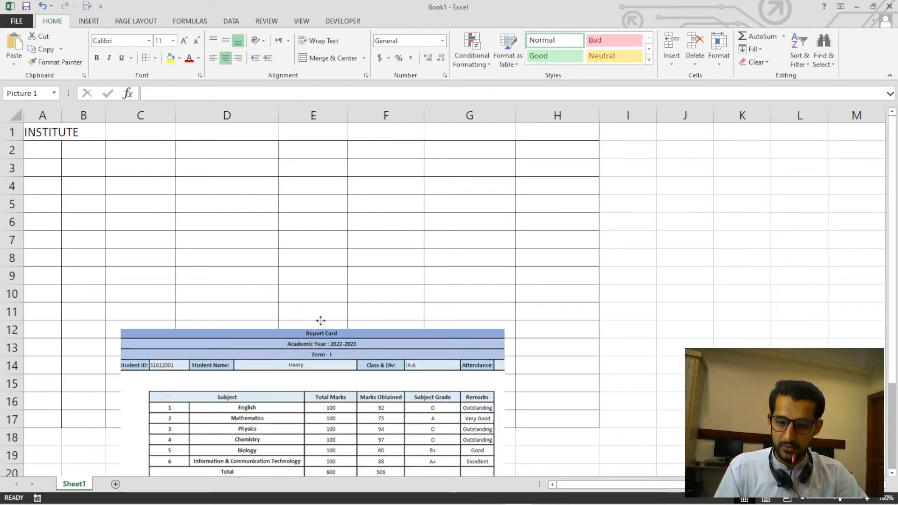
Enlarge the sheet view and reposition the sample report card picture below row 8.
{"action": "left_click_drag", "start_coordinate": [311, 363], "coordinate": [331, 213]}
{"action": "scroll", "coordinate": [358, 271], "scroll_direction": "up", "scroll_amount": 1, "text": "ctrl"}
{"action": "scroll", "coordinate": [358, 271], "scroll_direction": "up", "scroll_amount": 1, "text": "ctrl"}
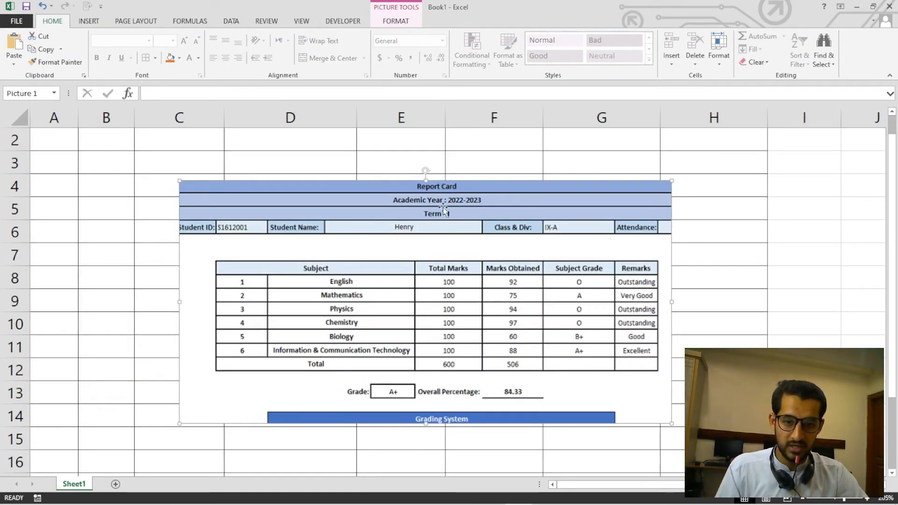
{"action": "left_click_drag", "start_coordinate": [502, 214], "coordinate": [482, 337]}
{"action": "scroll", "coordinate": [368, 172], "scroll_direction": "up", "scroll_amount": 1}
{"action": "scroll", "coordinate": [368, 172], "scroll_direction": "up", "scroll_amount": 1}
Clear the TAJ INSTITUTE heading text from cell A1.
{"action": "left_click", "coordinate": [140, 204]}
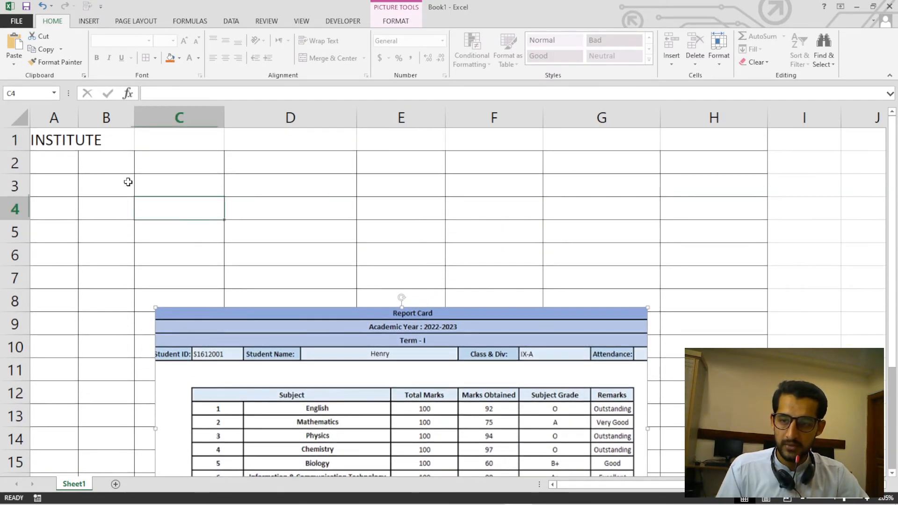
{"action": "left_click", "coordinate": [91, 140]}
{"action": "left_click", "coordinate": [61, 138]}
{"action": "key", "text": "Delete"}
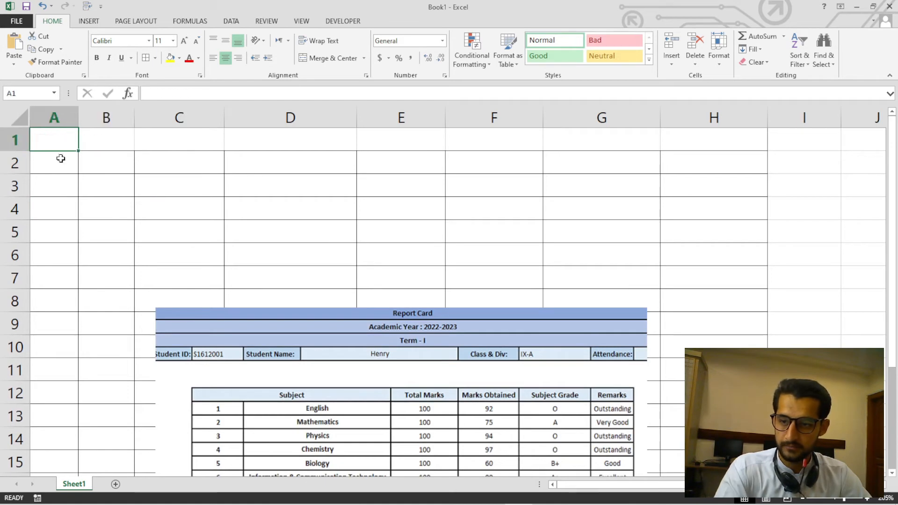
Apply all borders to the empty range A1:H1.
{"action": "left_click", "coordinate": [74, 177]}
{"action": "left_click", "coordinate": [66, 145]}
{"action": "left_click_drag", "start_coordinate": [66, 146], "coordinate": [688, 144]}
{"action": "left_click", "coordinate": [225, 58]}
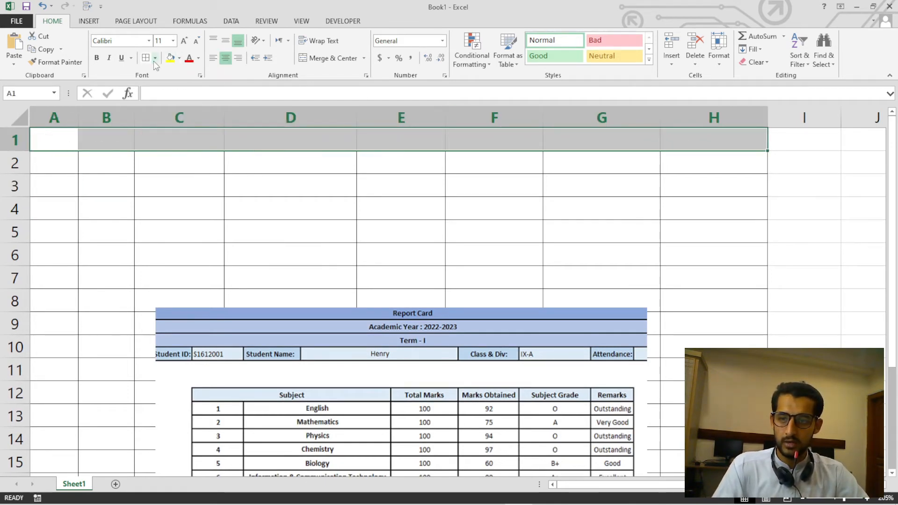
{"action": "left_click", "coordinate": [232, 161]}
Examine the separate cells of rows 1 to 3 across columns A to H.
{"action": "left_click", "coordinate": [52, 143]}
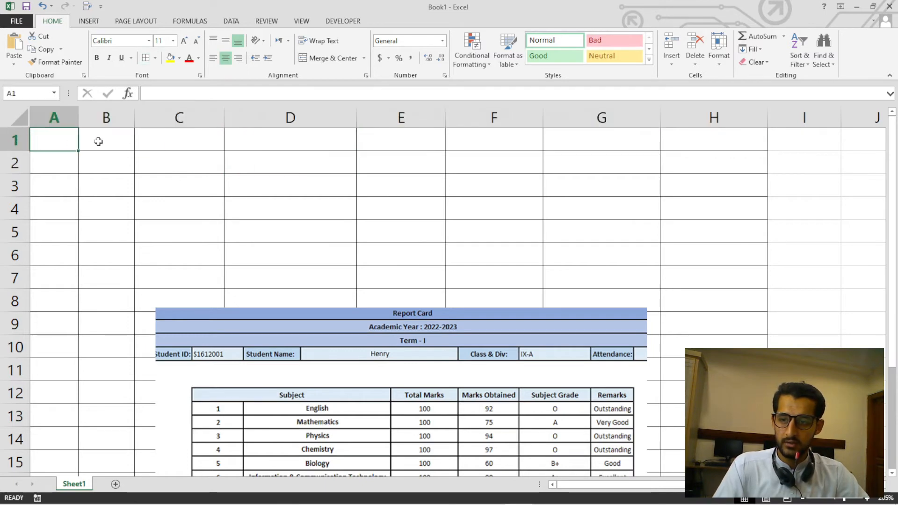
{"action": "left_click", "coordinate": [159, 144]}
{"action": "left_click", "coordinate": [373, 142]}
{"action": "left_click", "coordinate": [401, 141]}
{"action": "left_click", "coordinate": [535, 141]}
{"action": "left_click", "coordinate": [601, 139]}
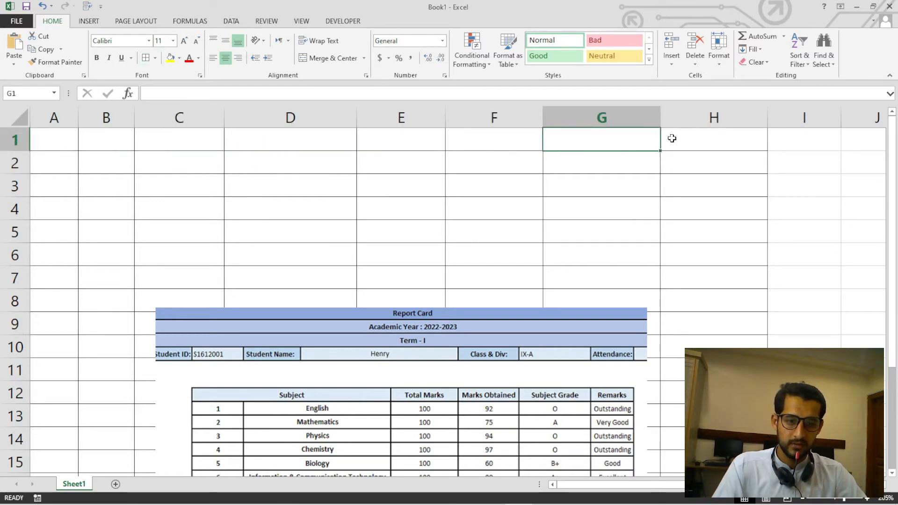
{"action": "left_click", "coordinate": [674, 137]}
{"action": "left_click_drag", "start_coordinate": [63, 165], "coordinate": [704, 172]}
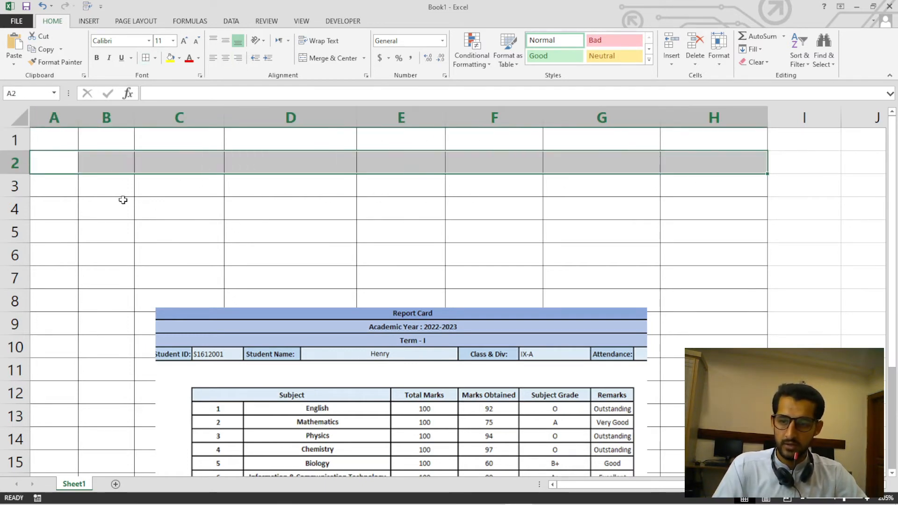
{"action": "left_click_drag", "start_coordinate": [62, 189], "coordinate": [702, 196]}
{"action": "left_click", "coordinate": [402, 209]}
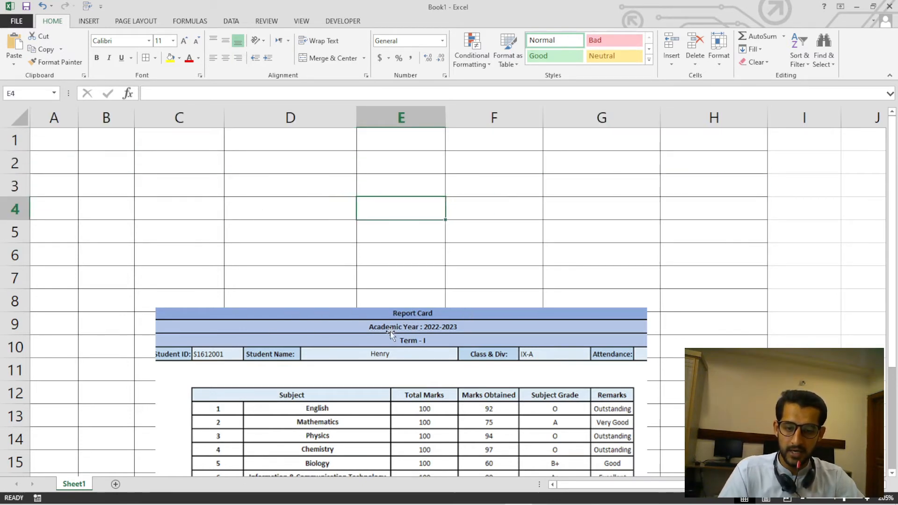
{"action": "left_click", "coordinate": [309, 220]}
Merge A1:H1 into one cell and A2:H2 into another, handling each row separately.
{"action": "left_click_drag", "start_coordinate": [62, 139], "coordinate": [659, 139]}
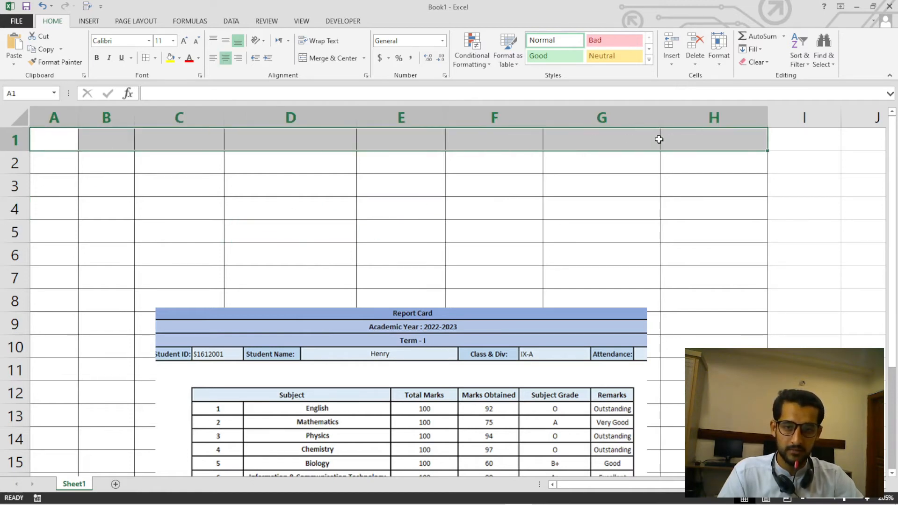
{"action": "left_click", "coordinate": [364, 58]}
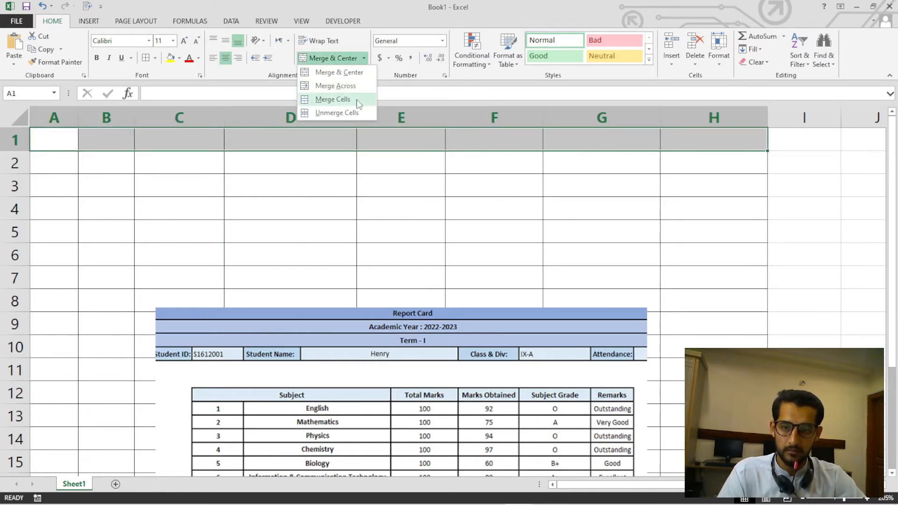
{"action": "left_click", "coordinate": [358, 104]}
{"action": "left_click", "coordinate": [237, 182]}
{"action": "left_click_drag", "start_coordinate": [66, 168], "coordinate": [702, 154]}
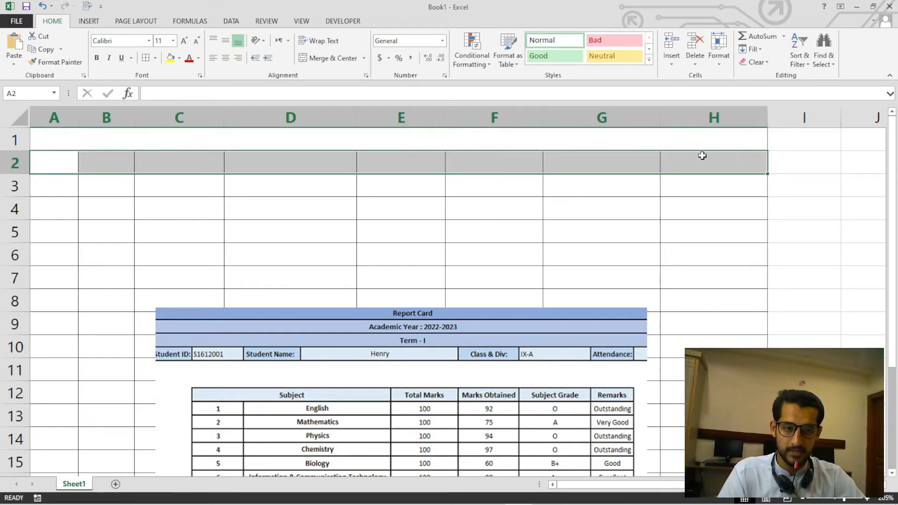
{"action": "left_click", "coordinate": [363, 58]}
{"action": "left_click", "coordinate": [349, 103]}
{"action": "left_click", "coordinate": [333, 199]}
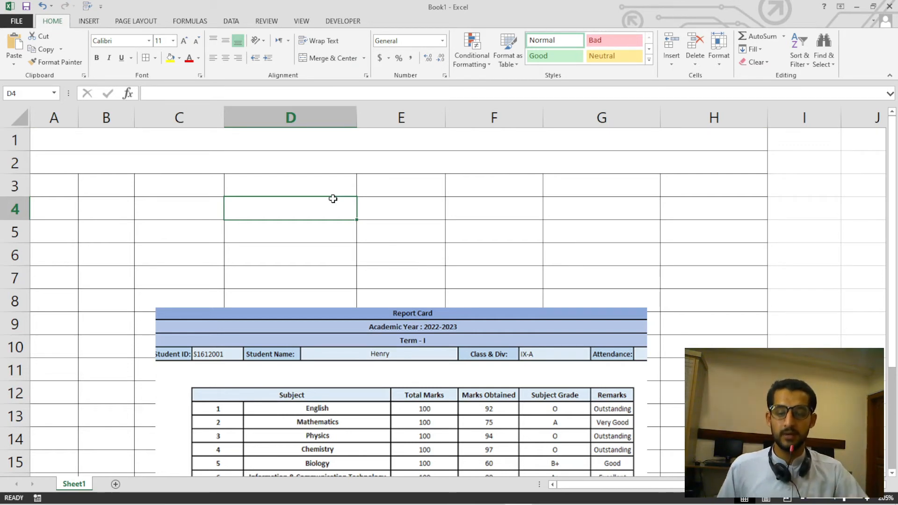
Undo the cell merges in rows 2 and 1.
{"action": "key", "text": "ctrl+z"}
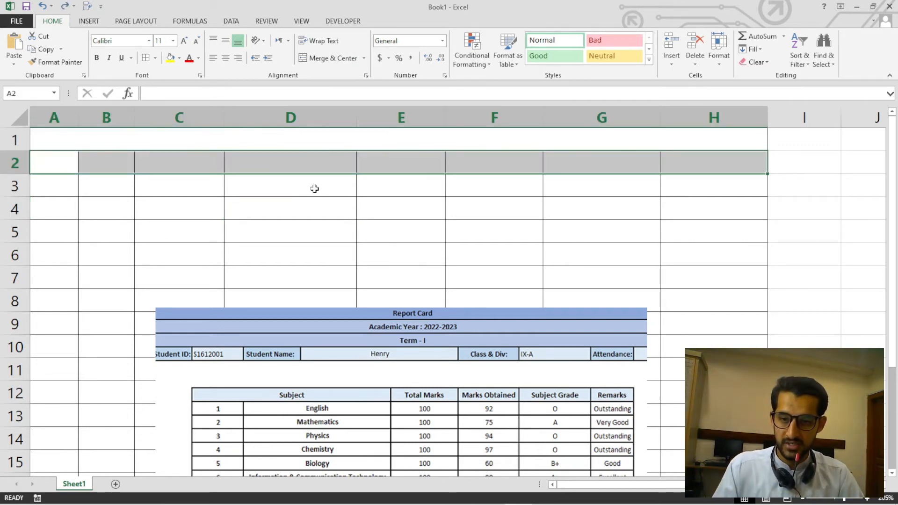
{"action": "key", "text": "ctrl+z"}
{"action": "left_click", "coordinate": [401, 237]}
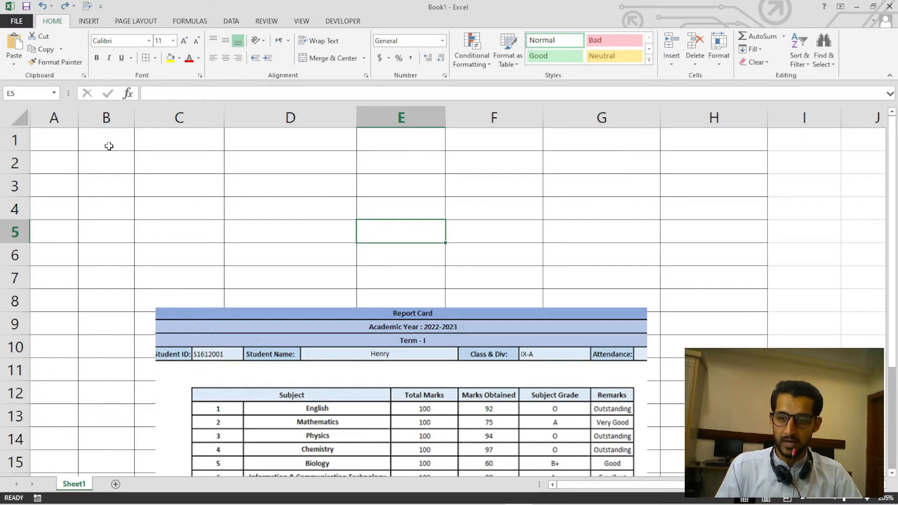
Merge the range A1:H3 with Merge Across so each of the three rows forms one cell.
{"action": "left_click_drag", "start_coordinate": [53, 141], "coordinate": [692, 141]}
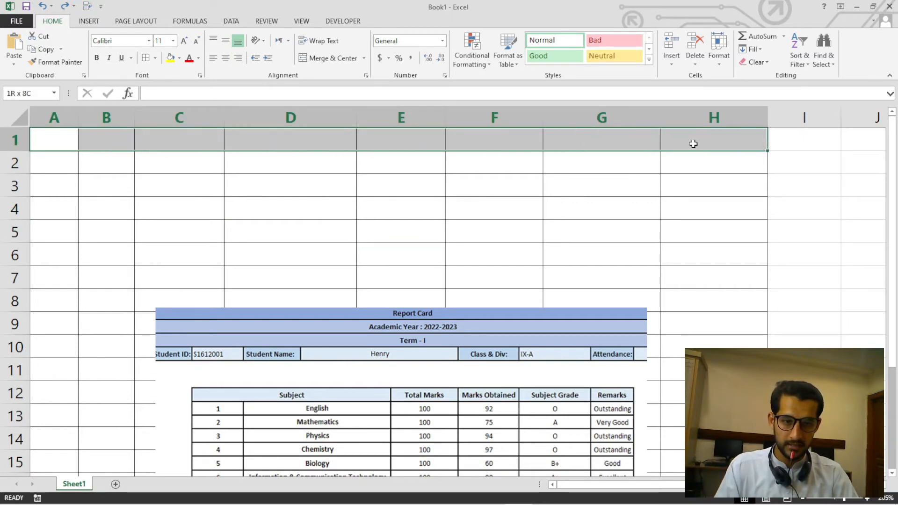
{"action": "left_click_drag", "start_coordinate": [53, 170], "coordinate": [692, 170]}
{"action": "left_click_drag", "start_coordinate": [66, 184], "coordinate": [668, 187]}
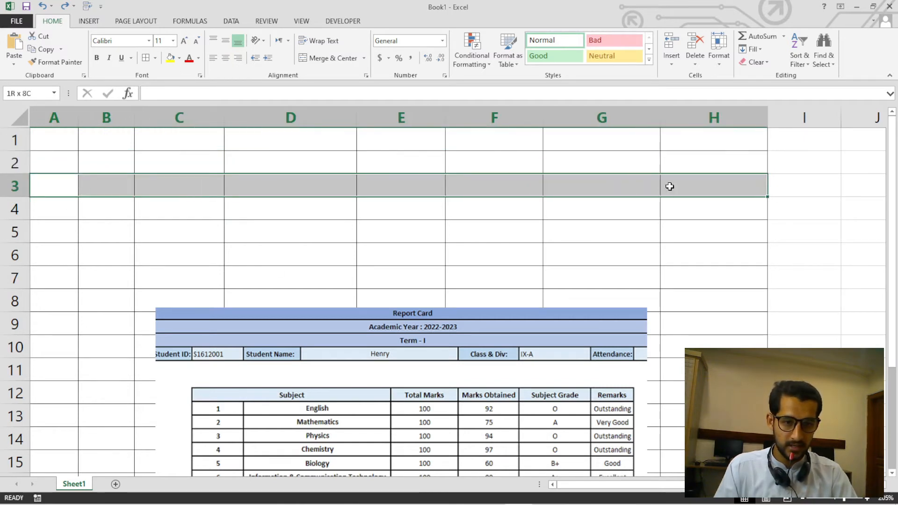
{"action": "left_click", "coordinate": [391, 232]}
{"action": "left_click_drag", "start_coordinate": [48, 139], "coordinate": [702, 190]}
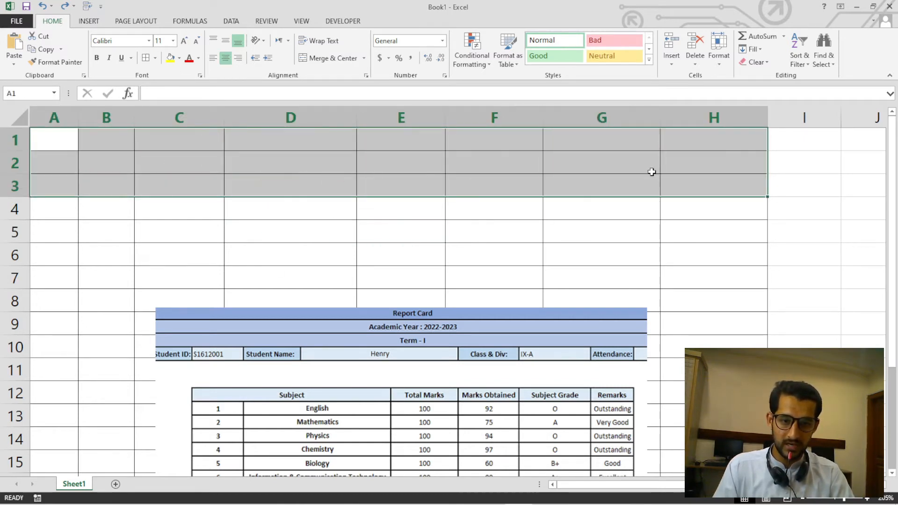
{"action": "left_click", "coordinate": [364, 58]}
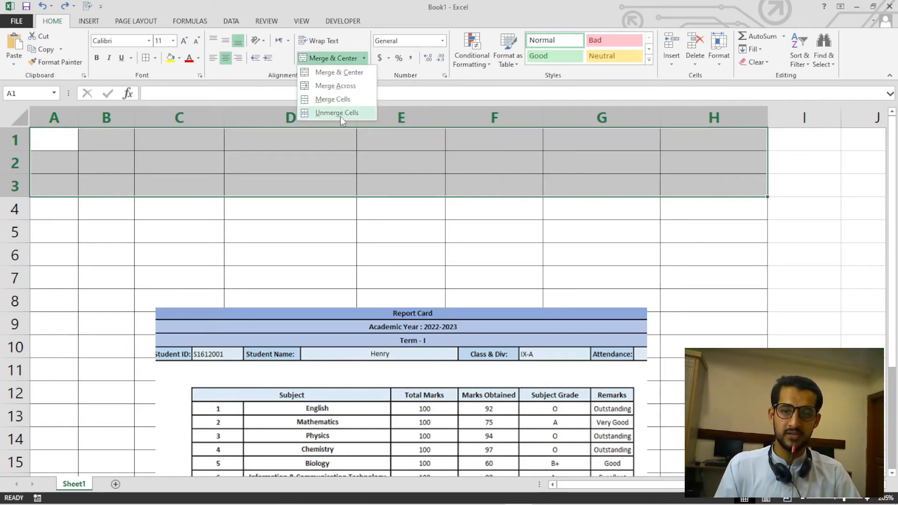
{"action": "left_click", "coordinate": [333, 86]}
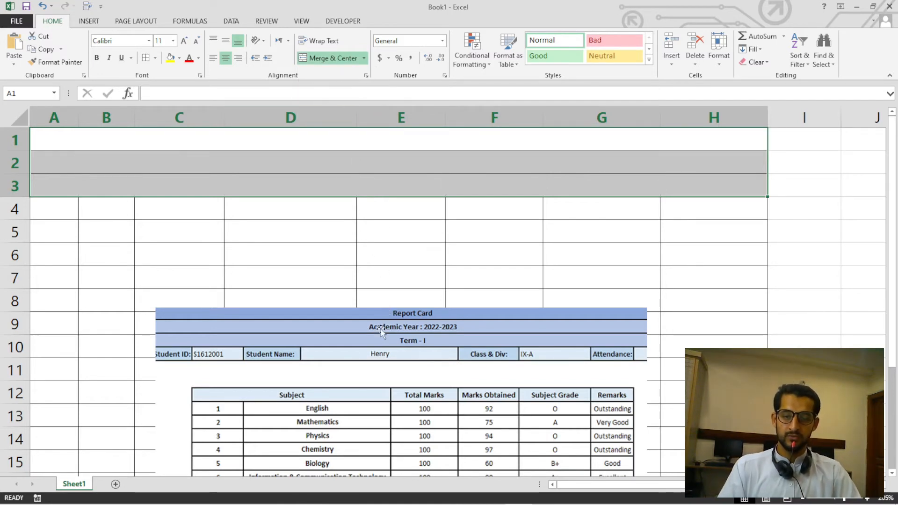
Compare the merged rows 1 to 3 with the three heading rows of the sample picture.
{"action": "left_click_drag", "start_coordinate": [381, 329], "coordinate": [349, 252]}
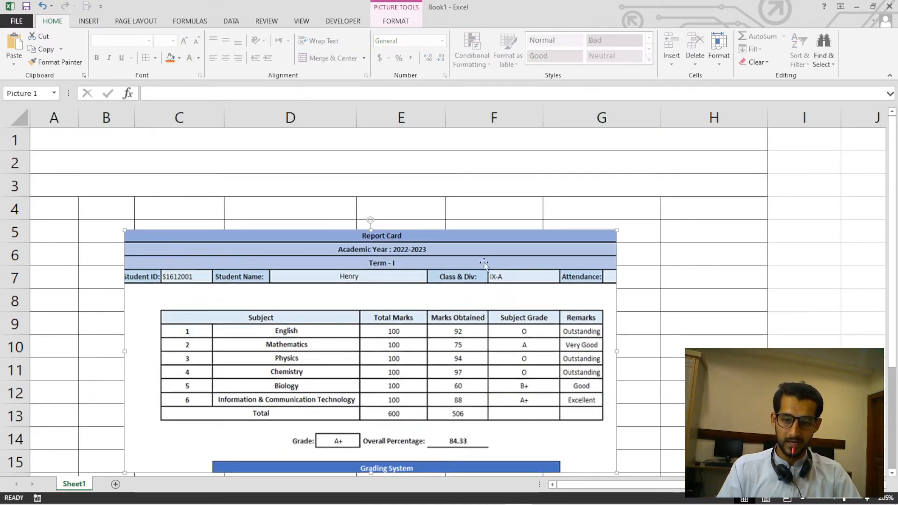
{"action": "left_click", "coordinate": [332, 169]}
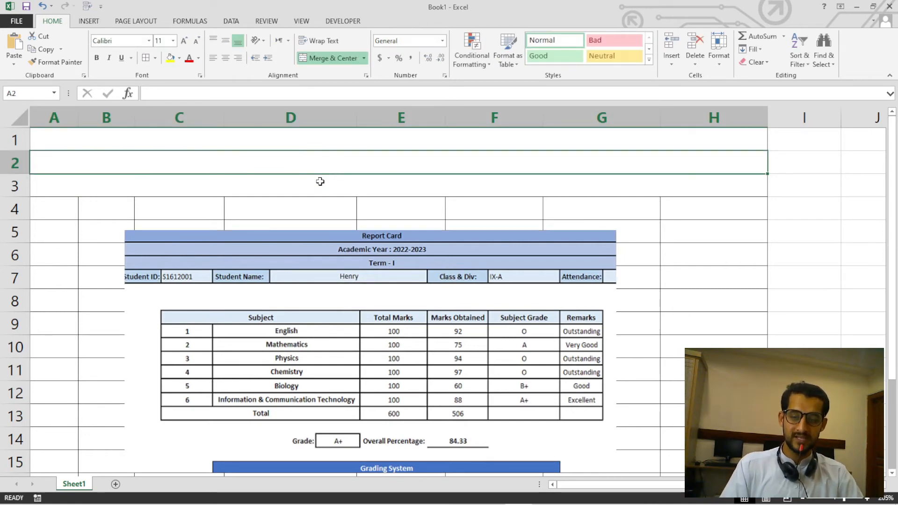
{"action": "left_click", "coordinate": [307, 140]}
{"action": "left_click", "coordinate": [306, 181]}
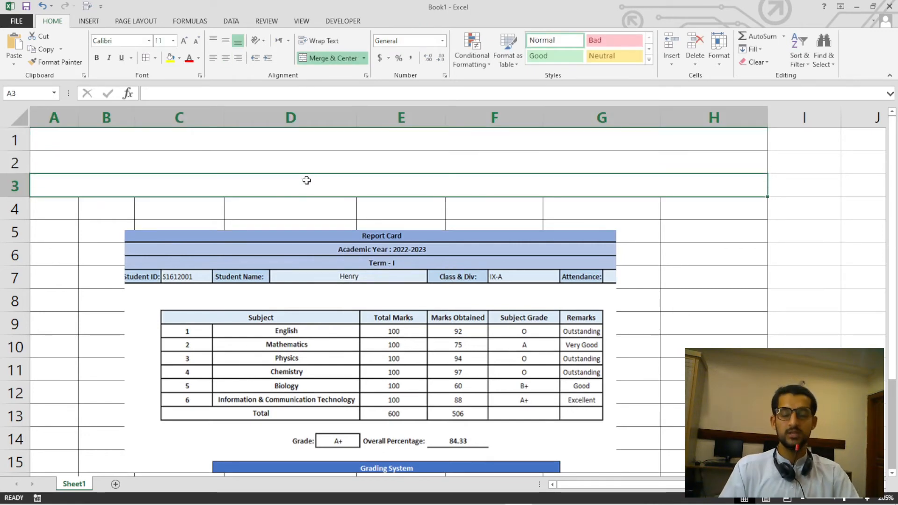
{"action": "left_click_drag", "start_coordinate": [348, 251], "coordinate": [342, 319]}
Place the sample report card picture beside the grid, starting at column I, and enlarge it.
{"action": "scroll", "coordinate": [312, 279], "scroll_direction": "down", "scroll_amount": 1}
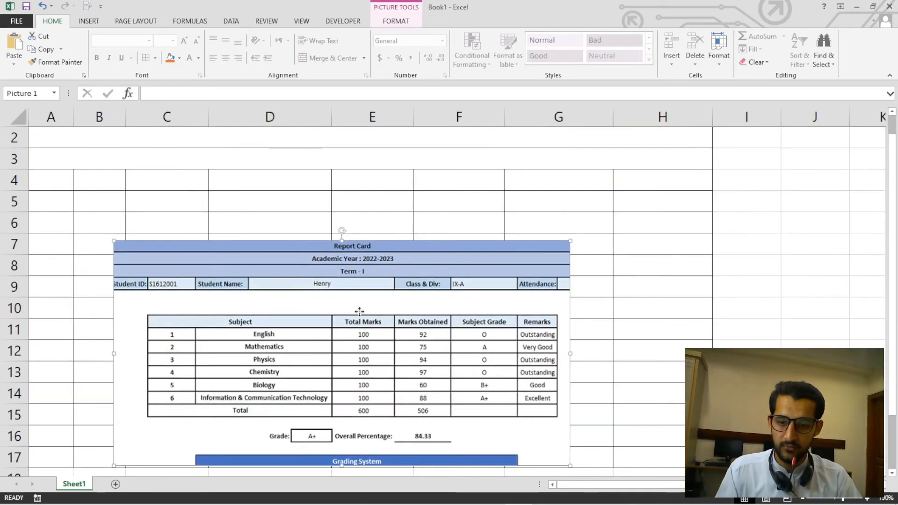
{"action": "scroll", "coordinate": [314, 310], "scroll_direction": "down", "scroll_amount": 1}
{"action": "scroll", "coordinate": [316, 309], "scroll_direction": "down", "scroll_amount": 2}
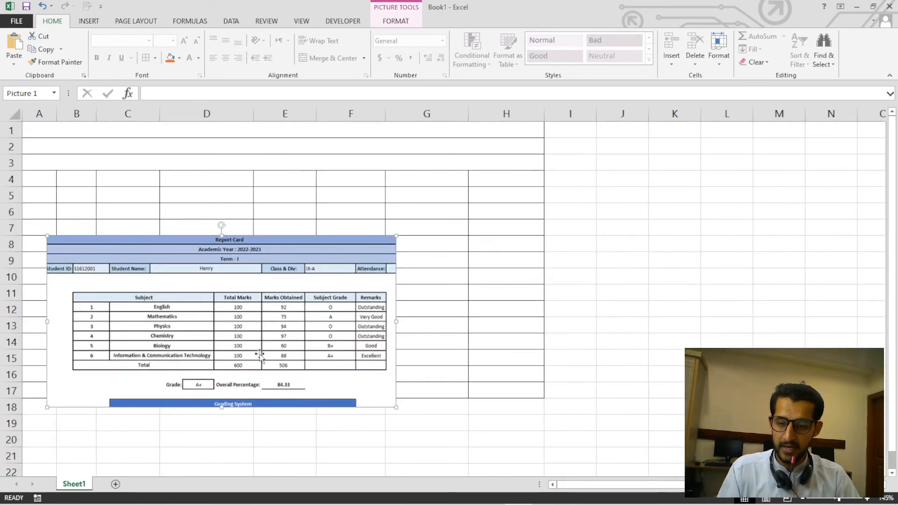
{"action": "left_click_drag", "start_coordinate": [258, 353], "coordinate": [721, 325]}
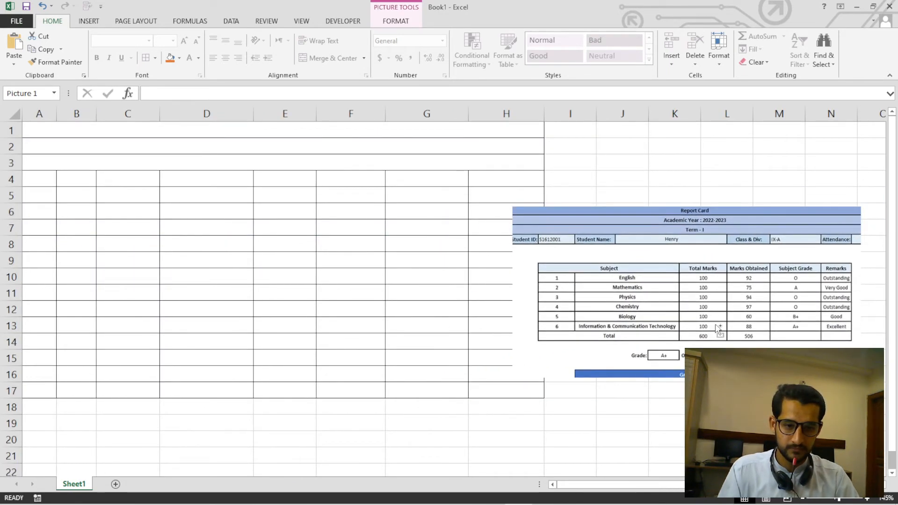
{"action": "scroll", "coordinate": [716, 329], "scroll_direction": "down", "scroll_amount": 1}
{"action": "left_click_drag", "start_coordinate": [601, 283], "coordinate": [628, 254]}
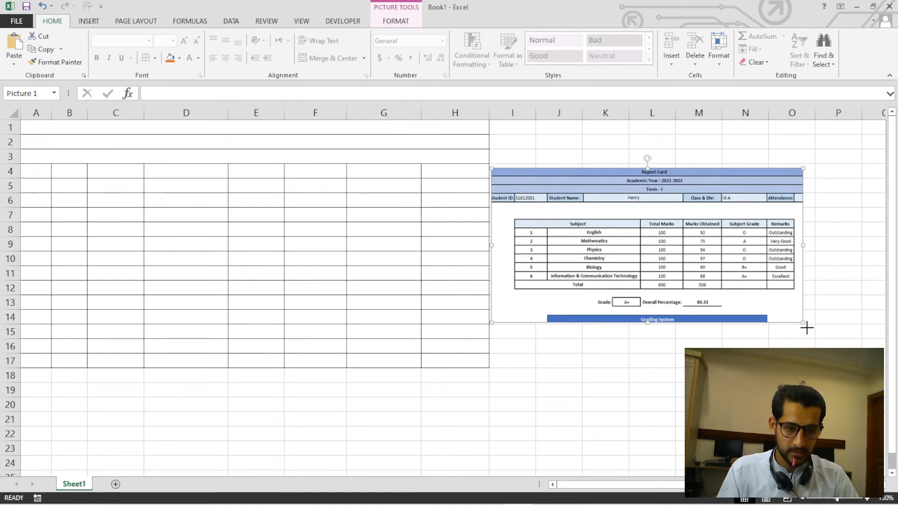
{"action": "left_click_drag", "start_coordinate": [807, 328], "coordinate": [889, 368]}
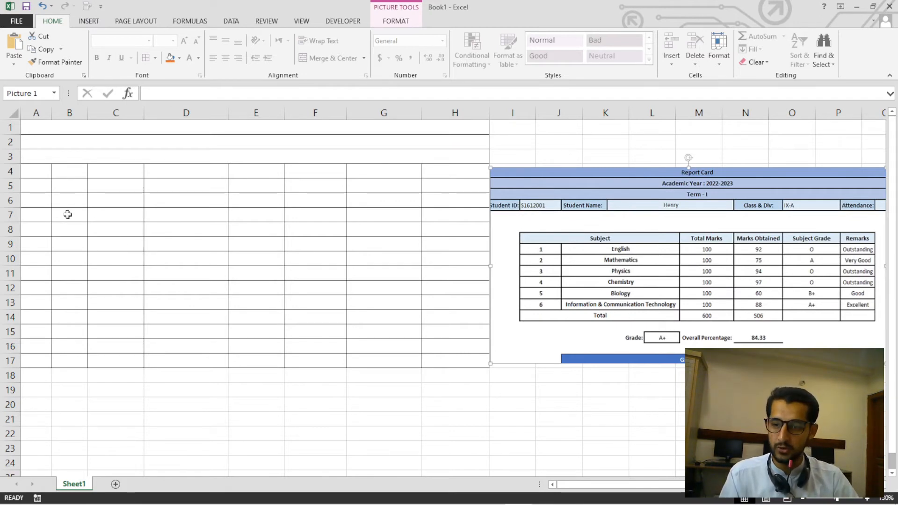
Enter the title "Report Card" in the merged cell of row 1.
{"action": "left_click", "coordinate": [44, 215]}
{"action": "left_click", "coordinate": [34, 172]}
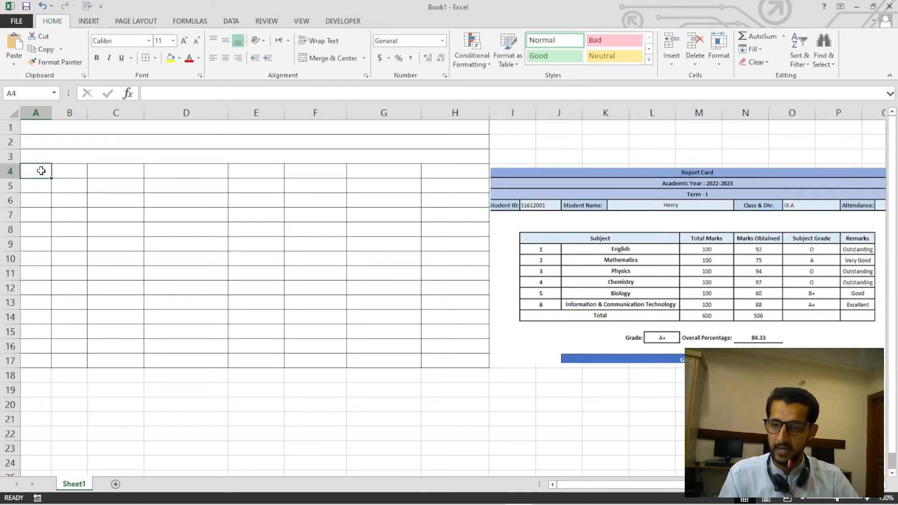
{"action": "left_click", "coordinate": [117, 132]}
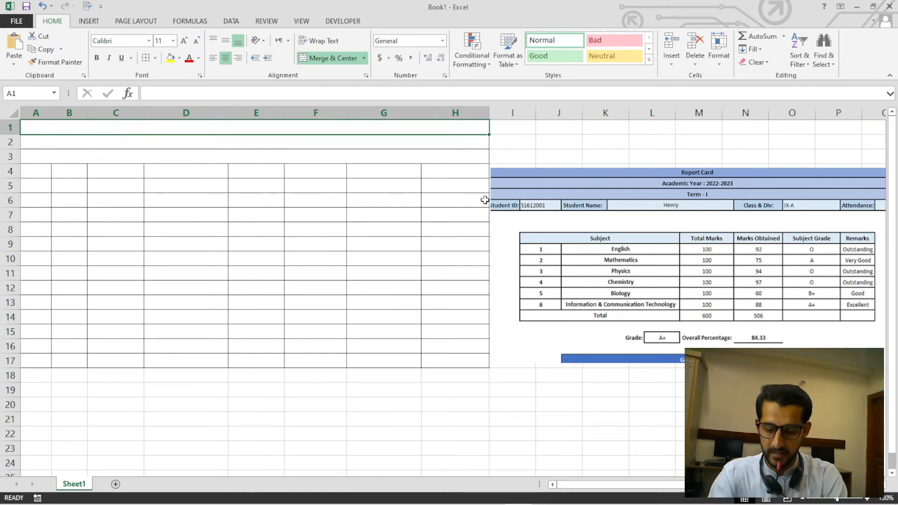
{"action": "type", "text": "rEPO"}
{"action": "key", "text": "BackSpace"}
{"action": "key", "text": "BackSpace"}
{"action": "key", "text": "BackSpace"}
{"action": "key", "text": "BackSpace"}
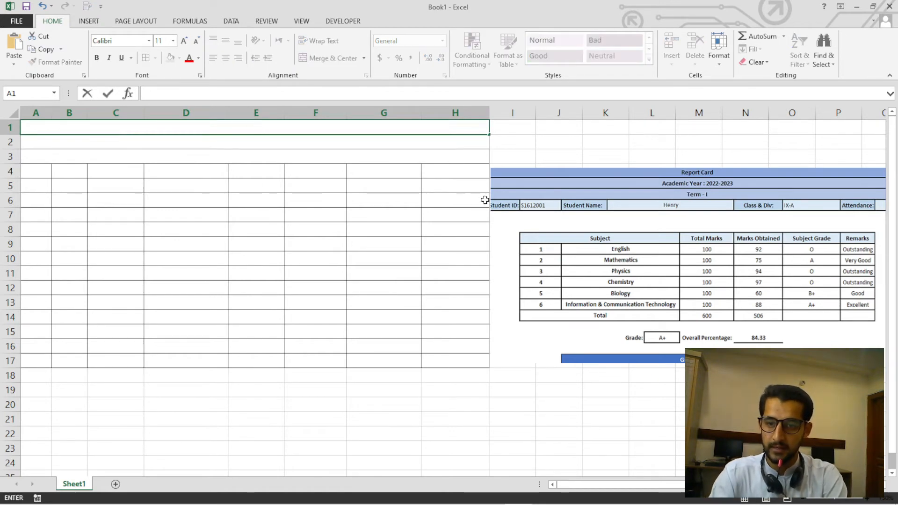
{"action": "type", "text": "rE"}
{"action": "key", "text": "BackSpace"}
{"action": "key", "text": "BackSpace"}
{"action": "type", "text": "Re"}
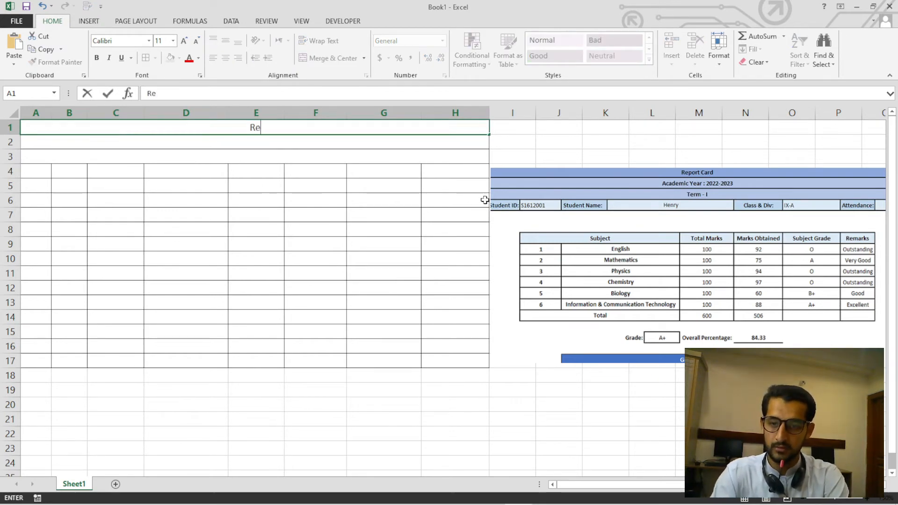
{"action": "type", "text": "port Card"}
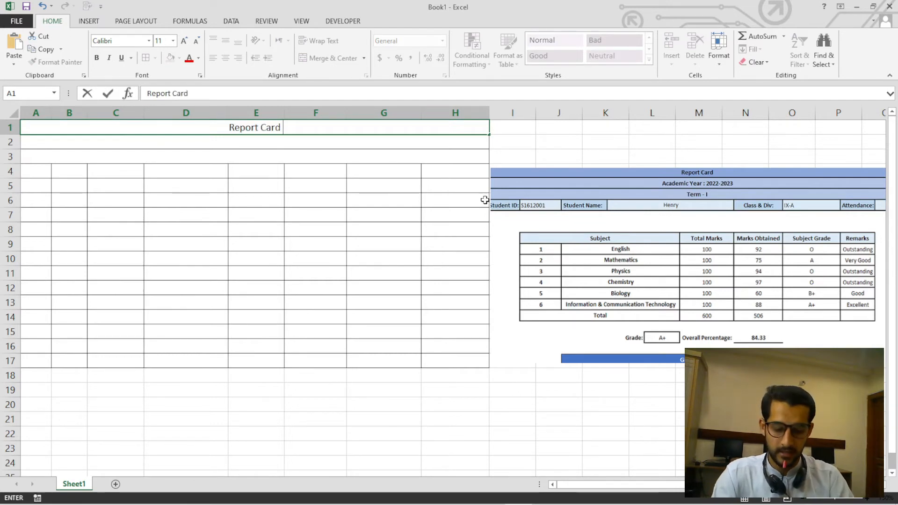
{"action": "key", "text": "Return"}
Enter "Academic Year: 2022-2023" in the merged cell of row 2.
{"action": "type", "text": "Ac"}
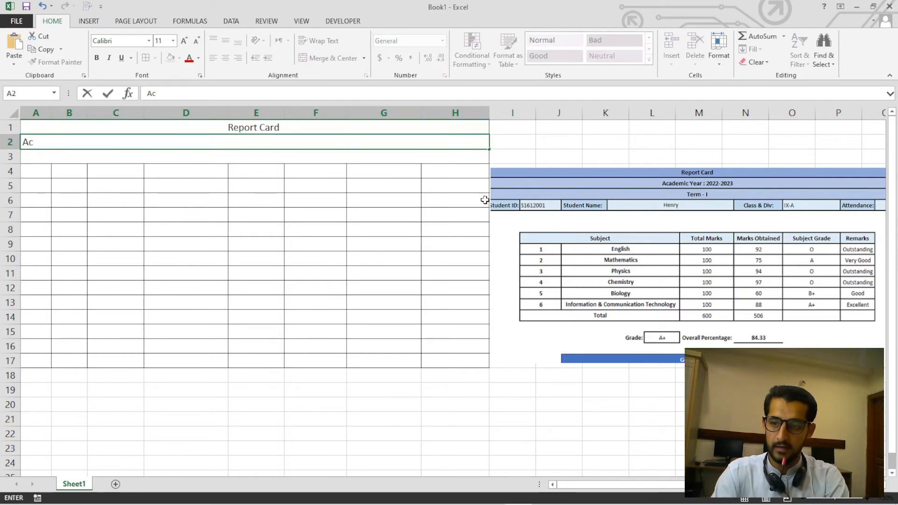
{"action": "type", "text": "ademic"}
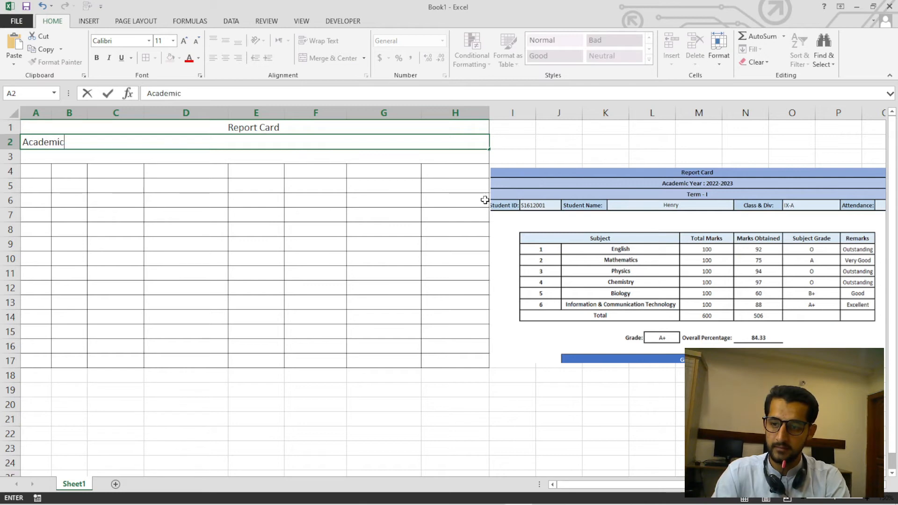
{"action": "type", "text": " Year"}
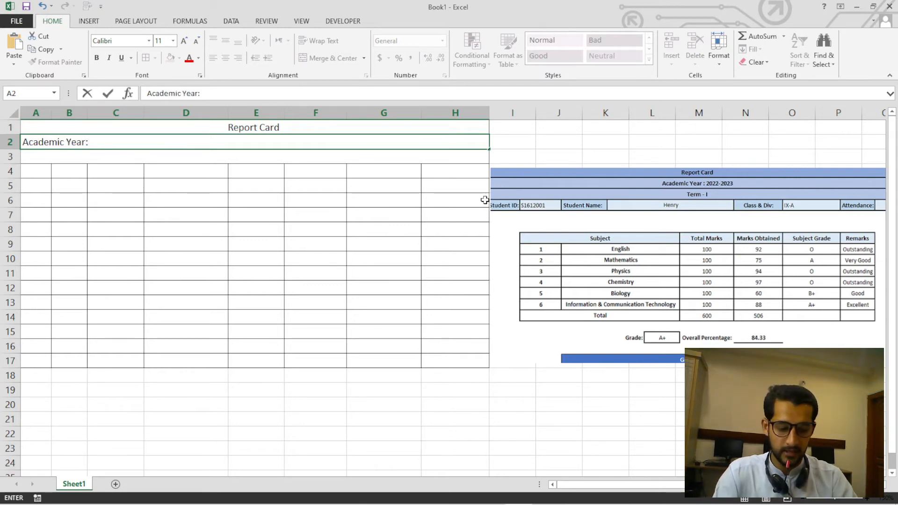
{"action": "type", "text": ": 2022-2023"}
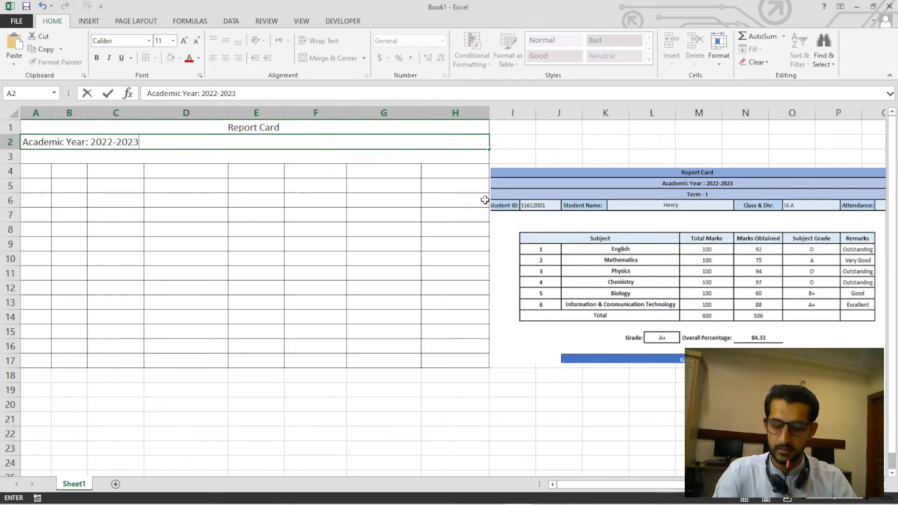
{"action": "key", "text": "Return"}
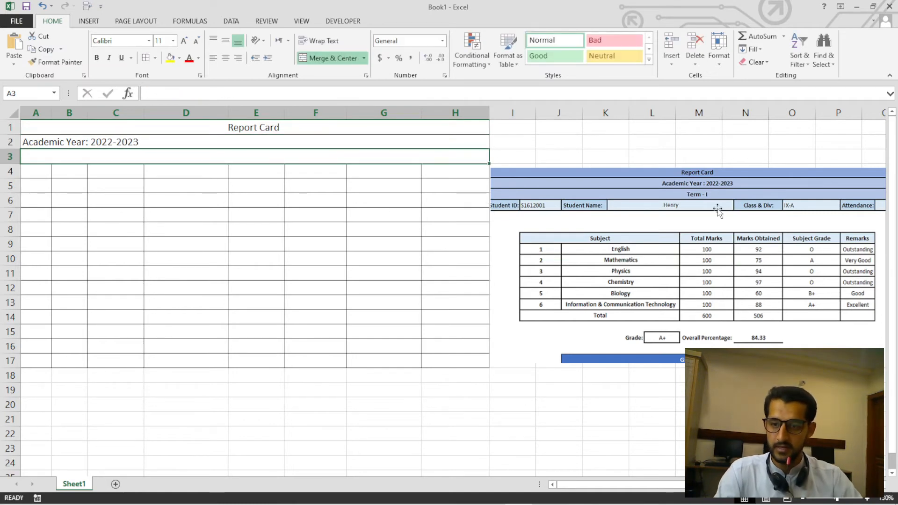
Centre the academic year text horizontally and vertically in row 2 and middle-align the title in row 1.
{"action": "left_click", "coordinate": [460, 226]}
{"action": "left_click", "coordinate": [373, 142]}
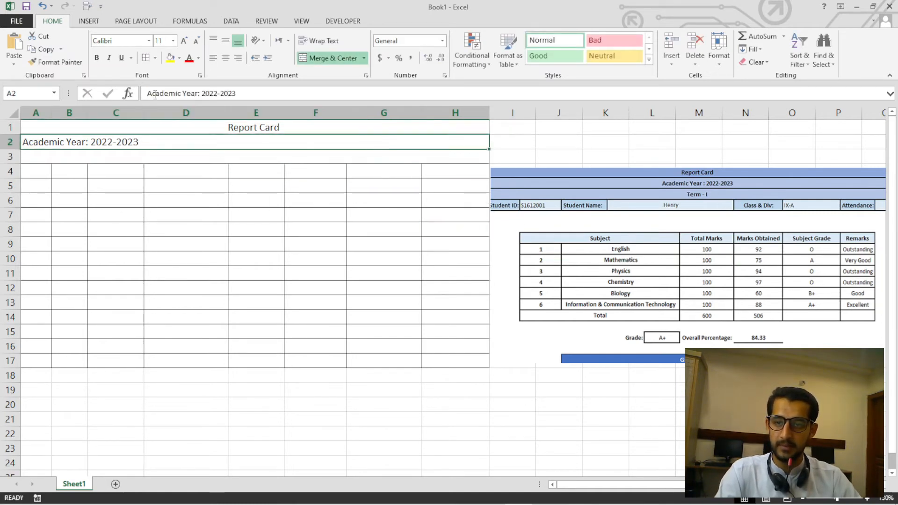
{"action": "left_click", "coordinate": [226, 56]}
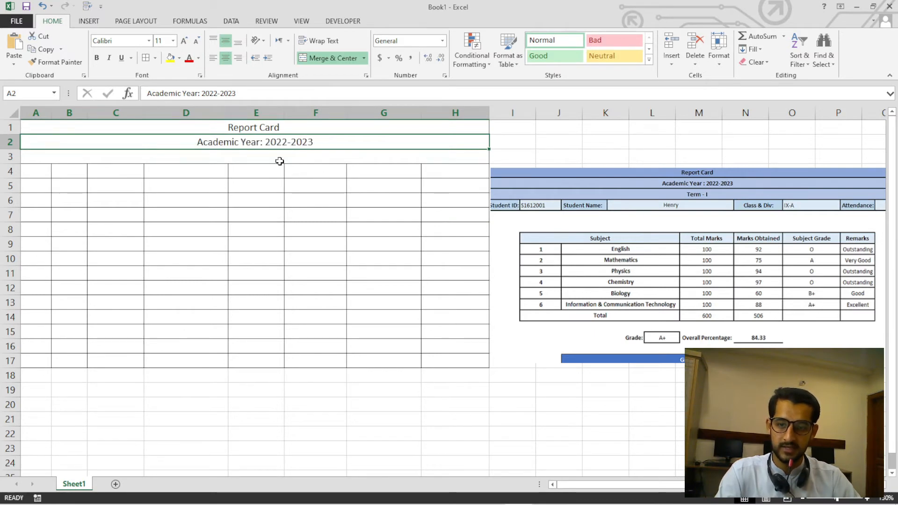
{"action": "left_click", "coordinate": [277, 129]}
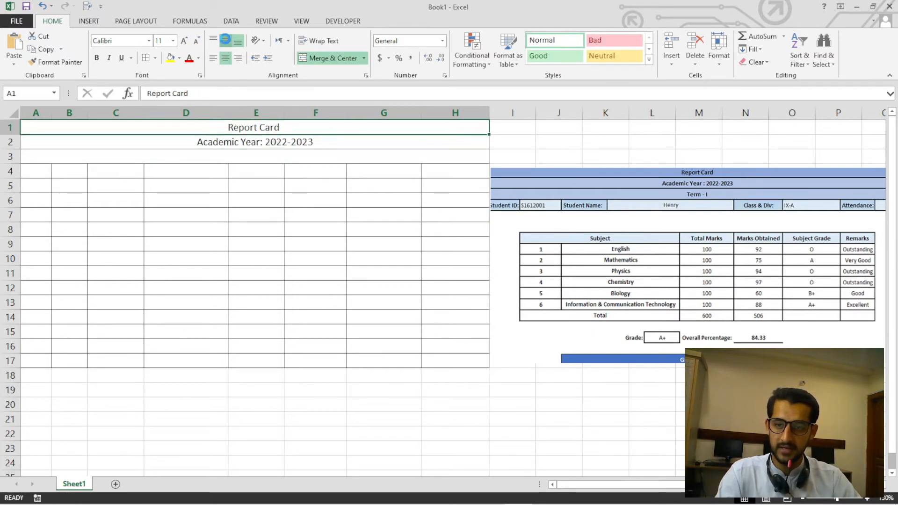
{"action": "left_click", "coordinate": [225, 41]}
Set the font size of the headings in rows 1 and 2 to 12.
{"action": "left_click_drag", "start_coordinate": [233, 123], "coordinate": [237, 142]}
{"action": "left_click", "coordinate": [159, 41]}
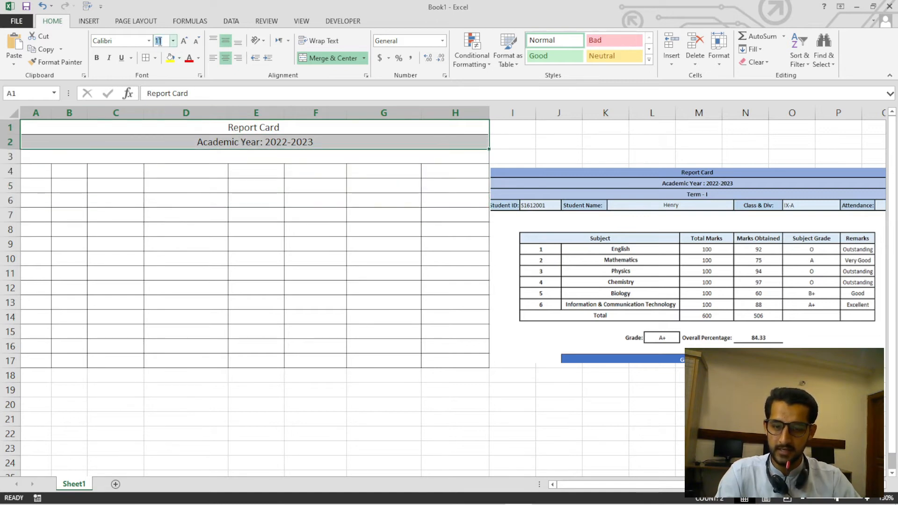
{"action": "type", "text": "12"}
{"action": "key", "text": "Return"}
{"action": "left_click_drag", "start_coordinate": [302, 287], "coordinate": [298, 276]}
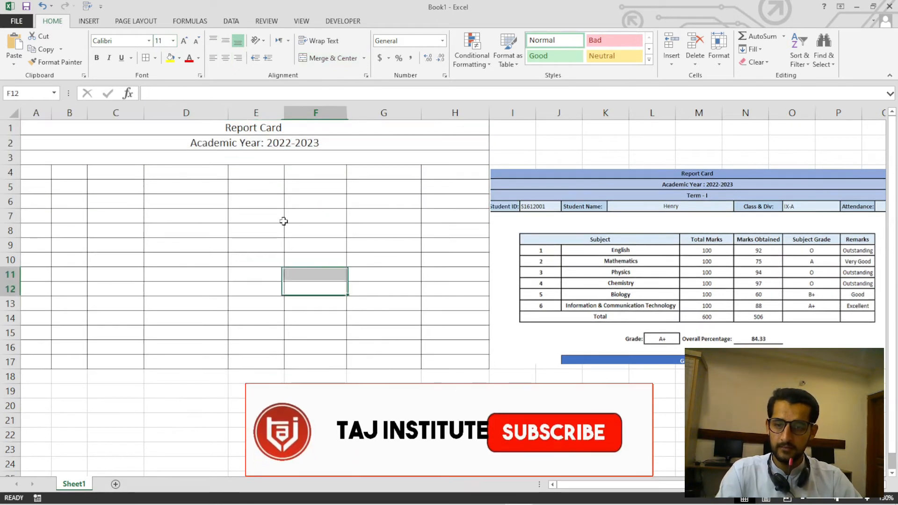
Make the "Report Card" title in row 1 bold.
{"action": "left_click", "coordinate": [279, 131]}
{"action": "mouse_move", "coordinate": [279, 132]}
{"action": "left_mouse_down"}
{"action": "mouse_move", "coordinate": [280, 143]}
{"action": "mouse_move", "coordinate": [278, 131]}
{"action": "left_mouse_up"}
{"action": "left_click", "coordinate": [97, 58]}
{"action": "left_click", "coordinate": [256, 230]}
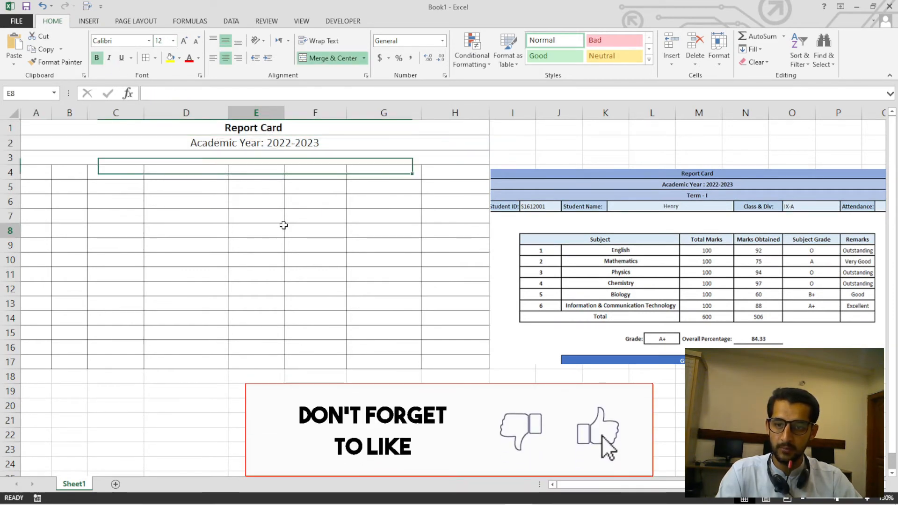
Enter "Term-I" in the merged cell of row 3.
{"action": "left_click", "coordinate": [246, 149]}
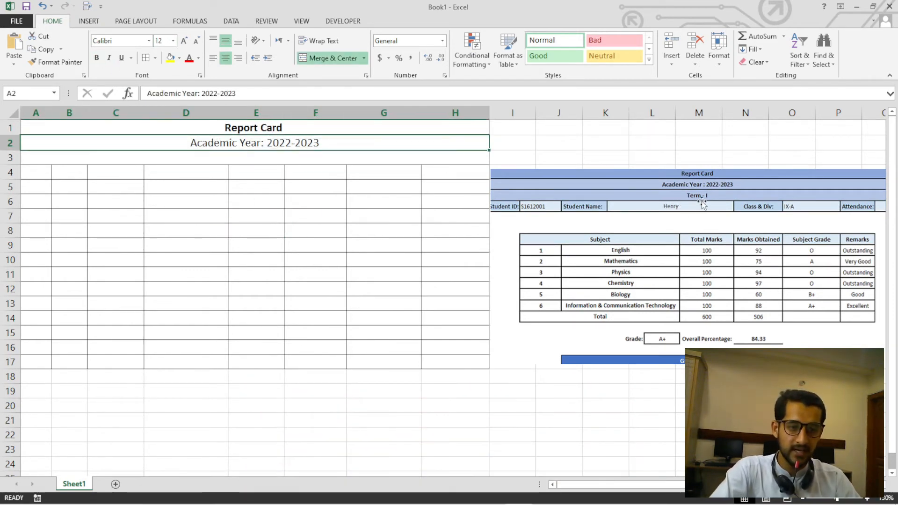
{"action": "left_click", "coordinate": [280, 162]}
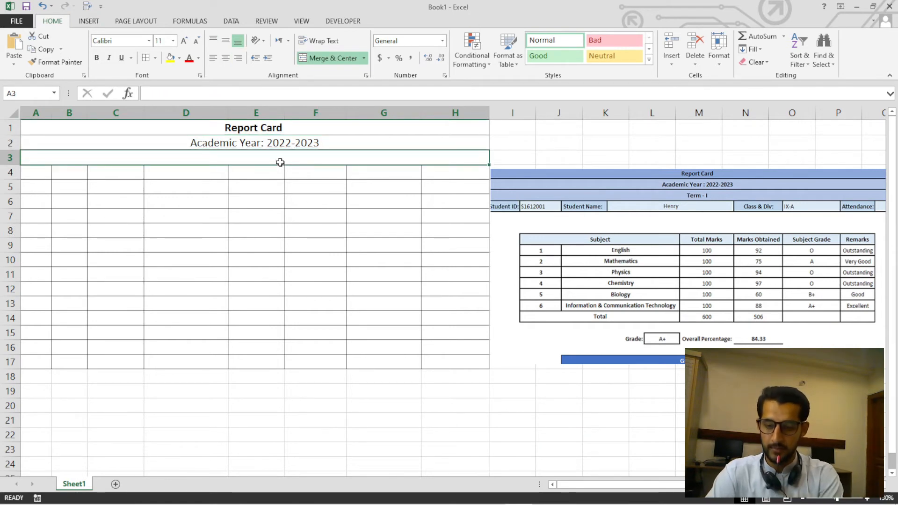
{"action": "type", "text": "Ter"}
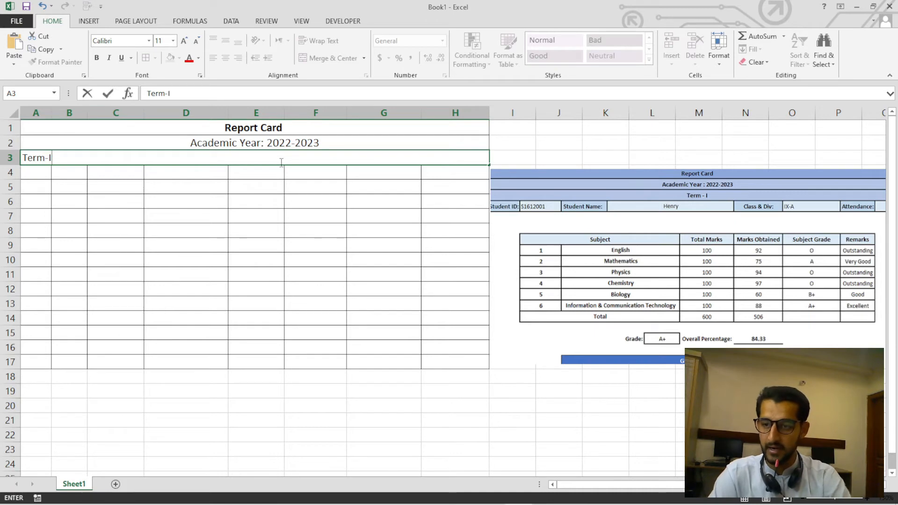
{"action": "type", "text": "m-I"}
{"action": "left_click", "coordinate": [182, 246]}
Set the Term-I heading to font size 12 and centre it horizontally and vertically in row 3.
{"action": "left_click", "coordinate": [190, 159]}
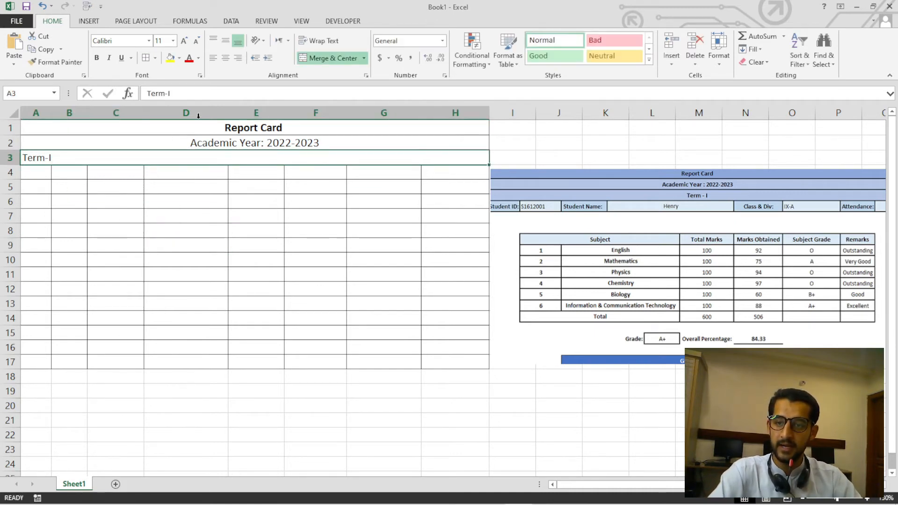
{"action": "left_click", "coordinate": [167, 41]}
{"action": "type", "text": "12"}
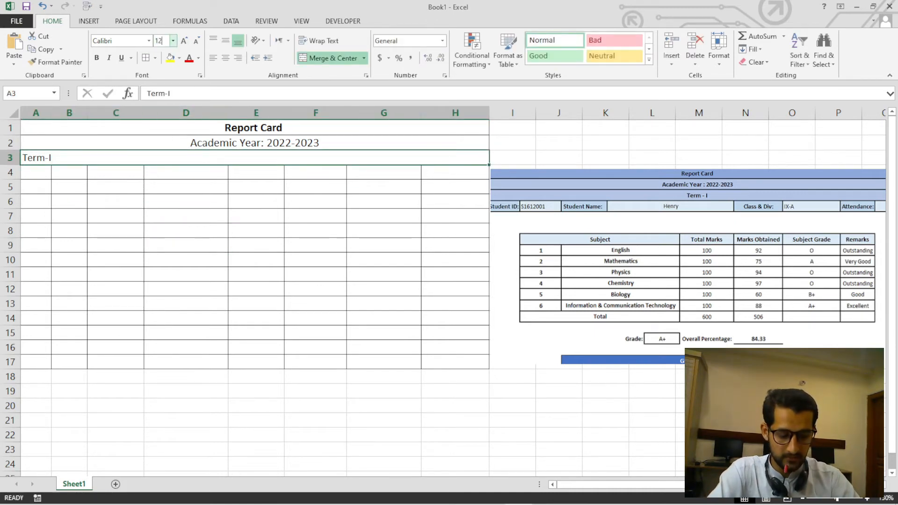
{"action": "key", "text": "Return"}
{"action": "left_click", "coordinate": [226, 58]}
{"action": "left_click", "coordinate": [227, 42]}
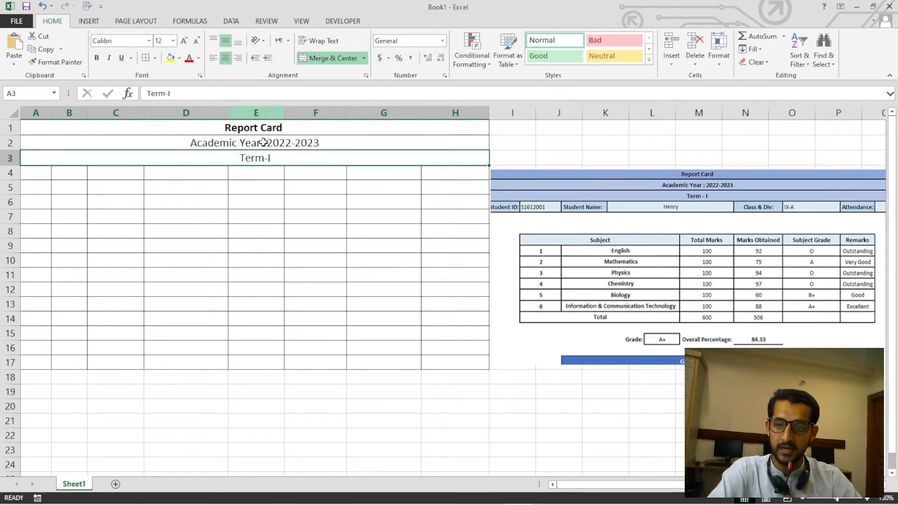
Check the merged cells of heading rows 1 to 3 and review the available merge options.
{"action": "left_click", "coordinate": [271, 173]}
{"action": "left_click", "coordinate": [274, 156]}
{"action": "left_click", "coordinate": [277, 143]}
{"action": "left_click", "coordinate": [274, 130]}
{"action": "left_click", "coordinate": [272, 141]}
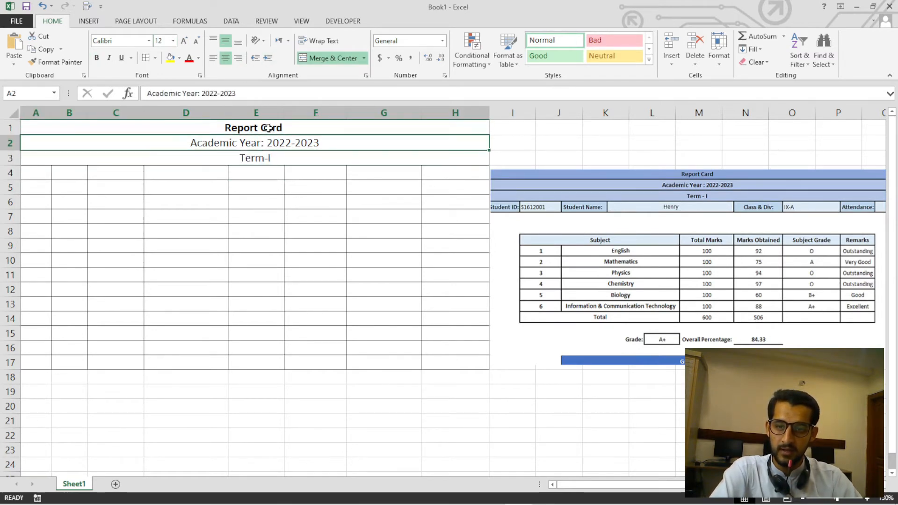
{"action": "left_click", "coordinate": [271, 127]}
{"action": "left_click", "coordinate": [268, 144]}
{"action": "left_click", "coordinate": [267, 157]}
{"action": "left_click", "coordinate": [267, 143]}
{"action": "left_click", "coordinate": [266, 130]}
{"action": "left_click", "coordinate": [266, 141]}
{"action": "left_click", "coordinate": [267, 154]}
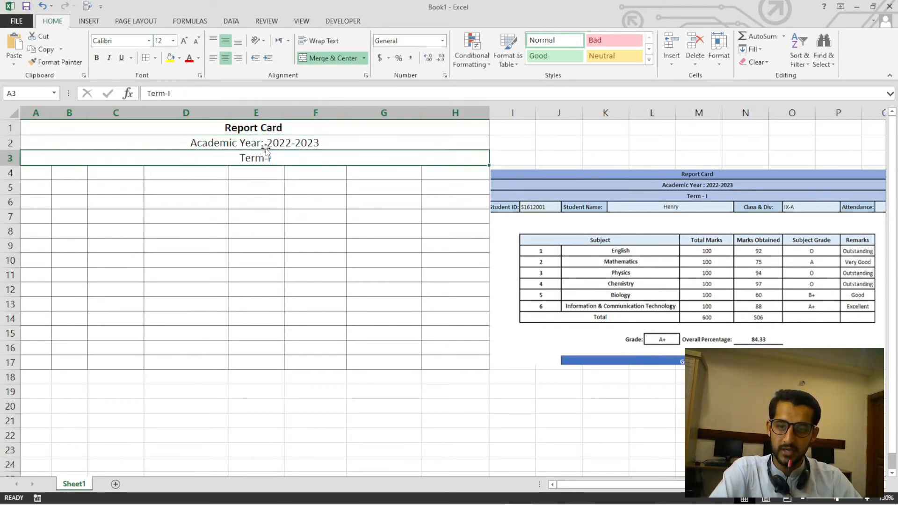
{"action": "left_click", "coordinate": [266, 144]}
{"action": "left_click", "coordinate": [262, 130]}
{"action": "left_click", "coordinate": [313, 140]}
{"action": "left_click", "coordinate": [364, 58]}
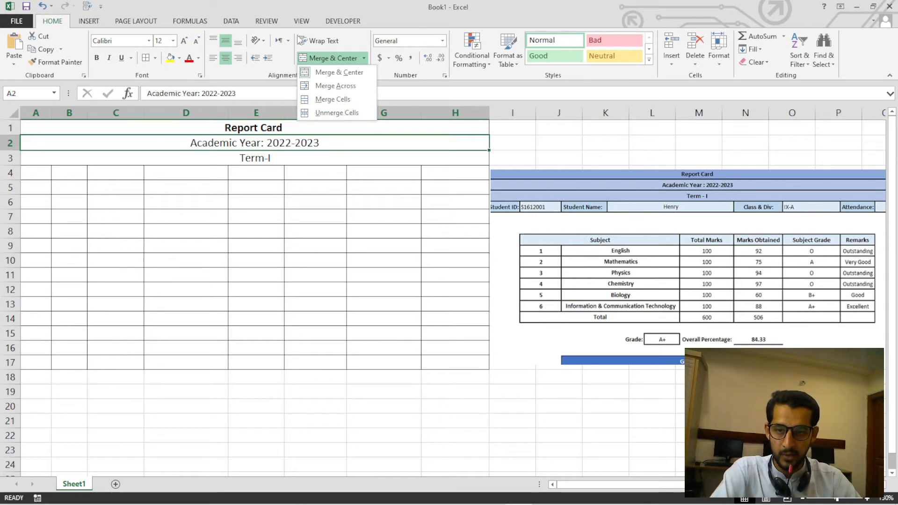
{"action": "left_click", "coordinate": [308, 184]}
Enter the label "Student ID:" in cell A4, following the sample picture.
{"action": "left_click", "coordinate": [505, 216]}
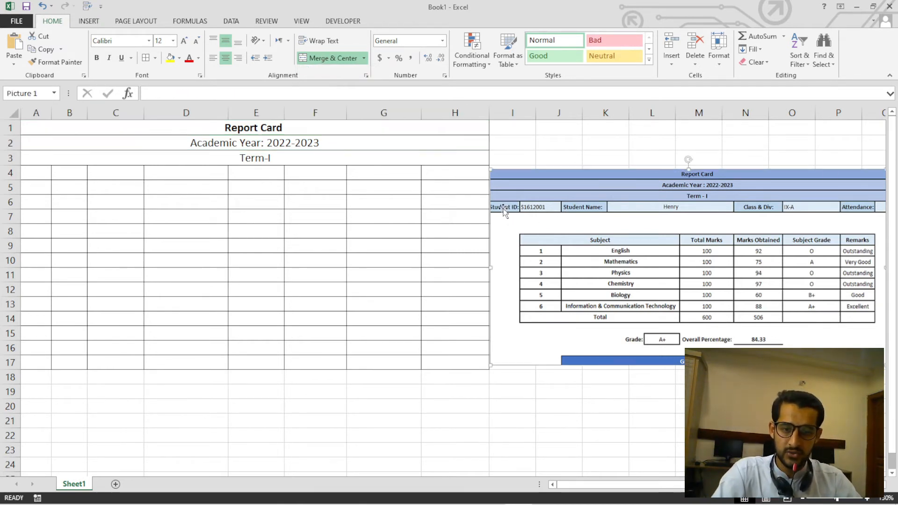
{"action": "left_click", "coordinate": [73, 192]}
{"action": "left_click", "coordinate": [38, 178]}
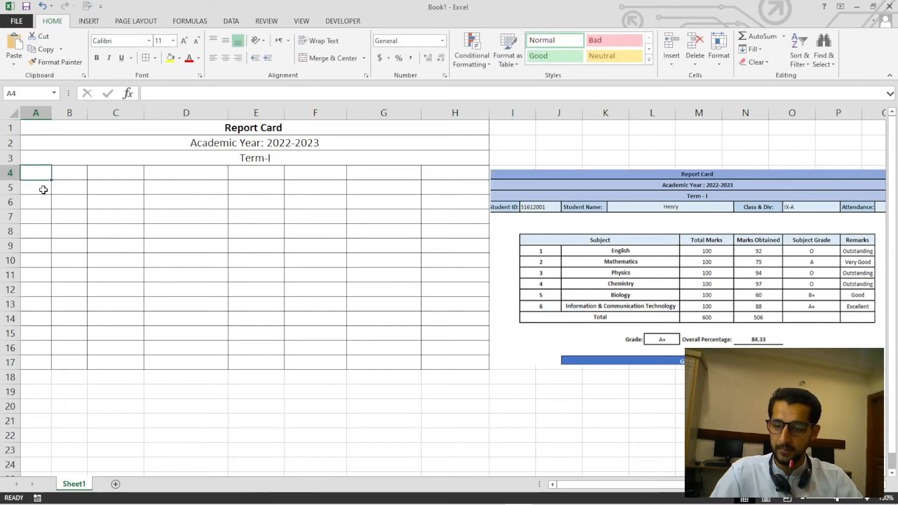
{"action": "type", "text": "Student ID"}
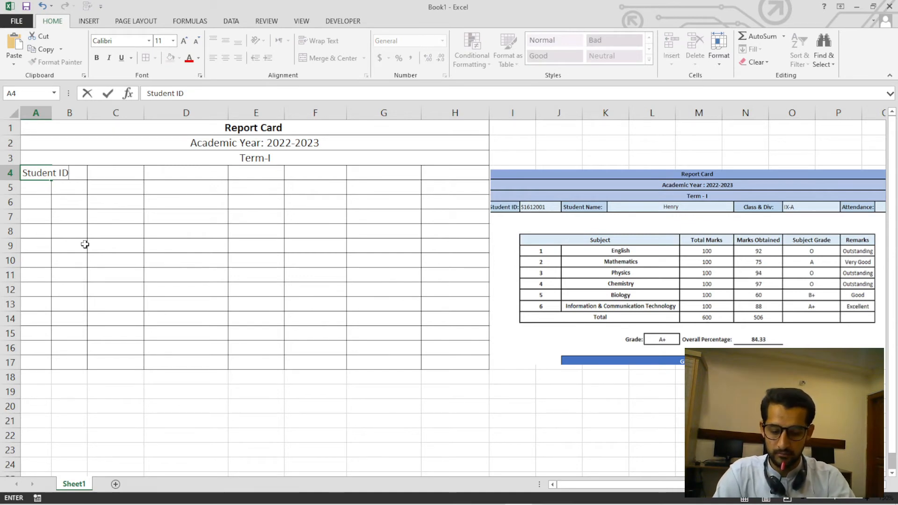
{"action": "type", "text": ":"}
{"action": "left_click", "coordinate": [85, 245]}
Widen column A so that the "Student ID:" label fits inside its cell.
{"action": "left_click", "coordinate": [21, 177]}
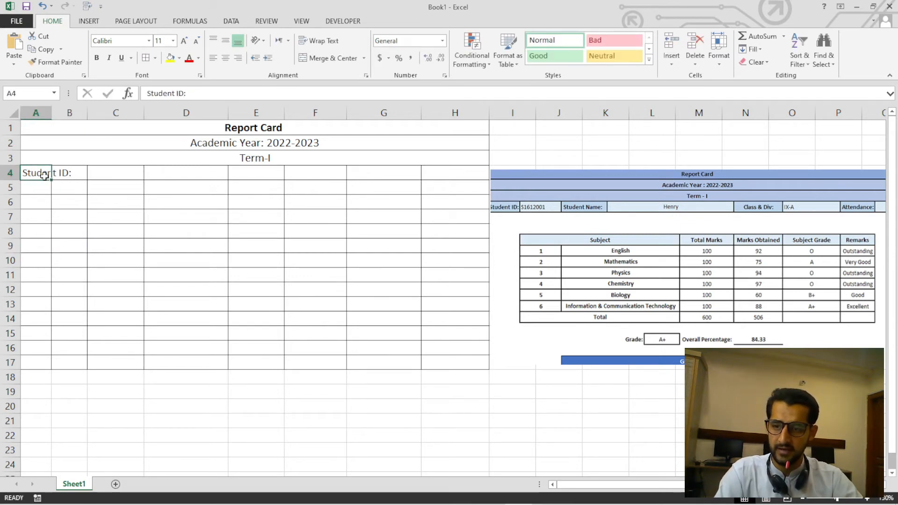
{"action": "left_click_drag", "start_coordinate": [51, 114], "coordinate": [70, 117]}
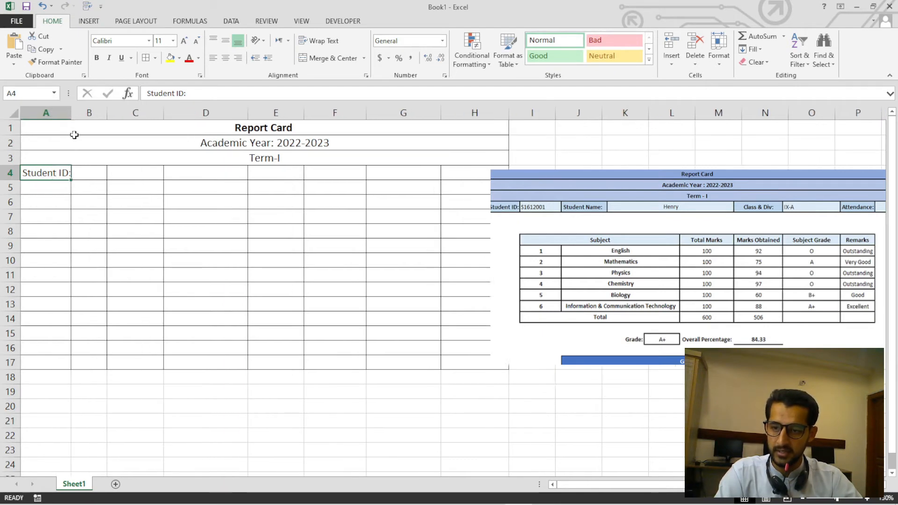
{"action": "left_click", "coordinate": [73, 201]}
{"action": "left_click", "coordinate": [86, 185]}
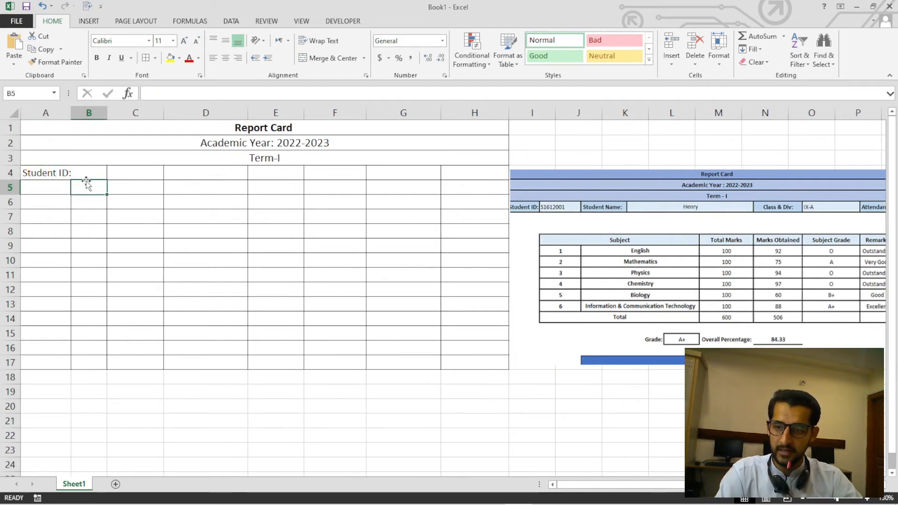
{"action": "left_click_drag", "start_coordinate": [71, 115], "coordinate": [74, 114]}
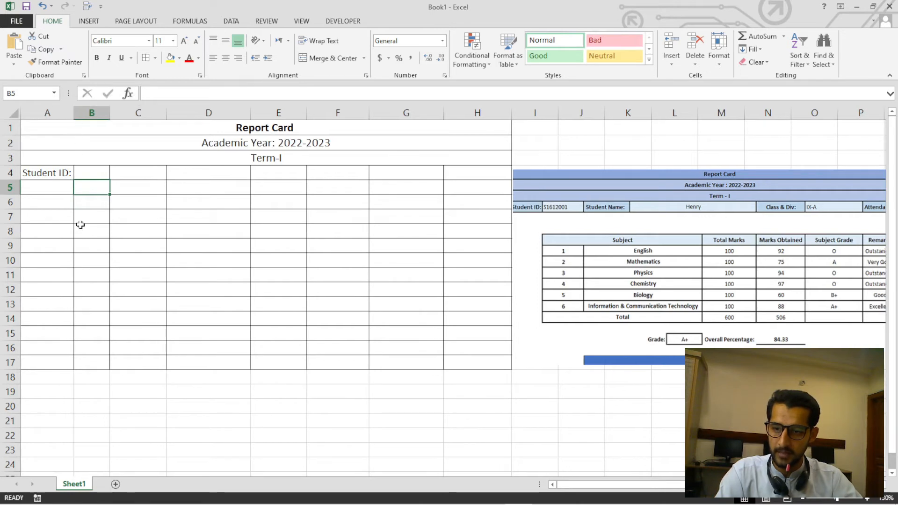
Enter the student's ID number in cell B4, beside the label.
{"action": "left_click", "coordinate": [80, 222]}
{"action": "left_click", "coordinate": [81, 175]}
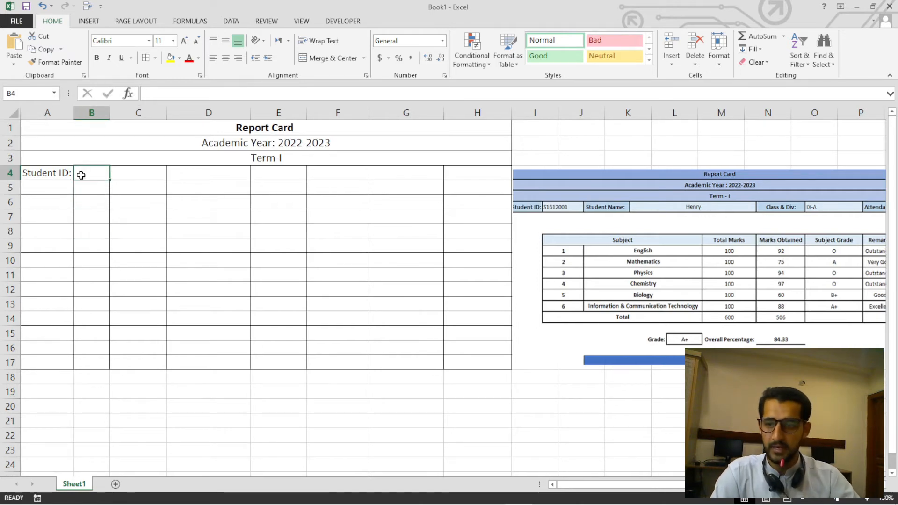
{"action": "type", "text": "25412"}
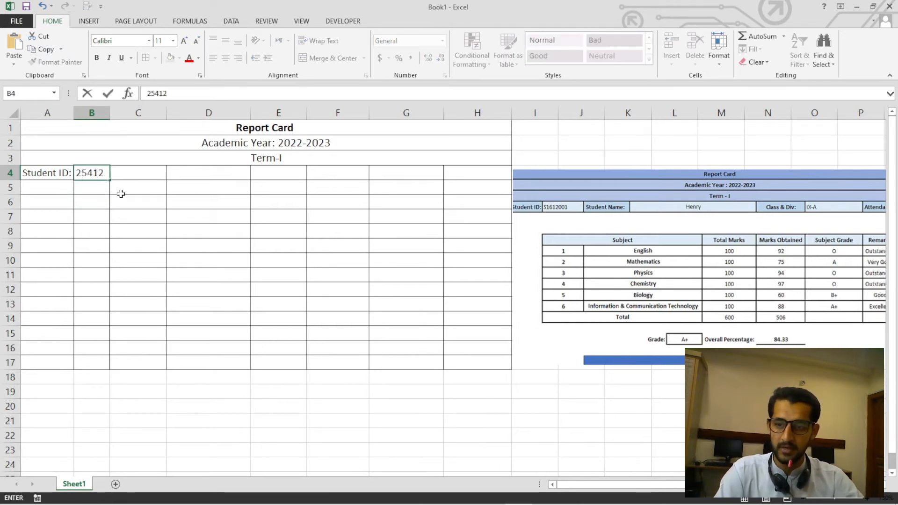
{"action": "left_click", "coordinate": [121, 195]}
{"action": "left_click", "coordinate": [126, 180]}
{"action": "left_click", "coordinate": [45, 175]}
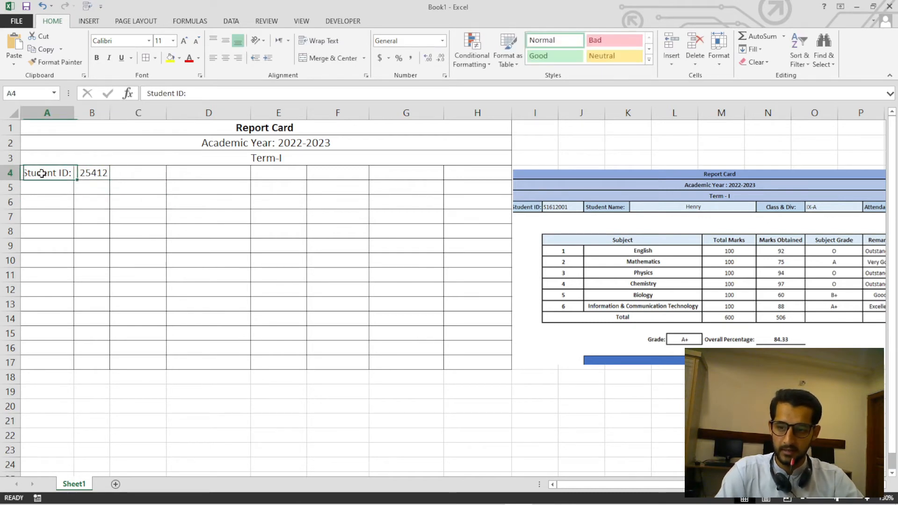
Enter the label "Student Name" in cell C4 and widen column C so that it fits.
{"action": "left_click", "coordinate": [144, 176]}
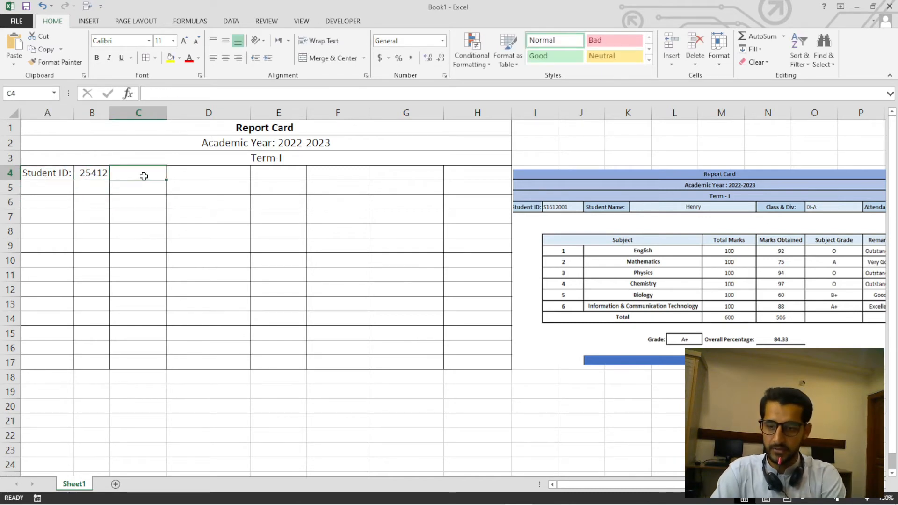
{"action": "type", "text": "Student Nam"}
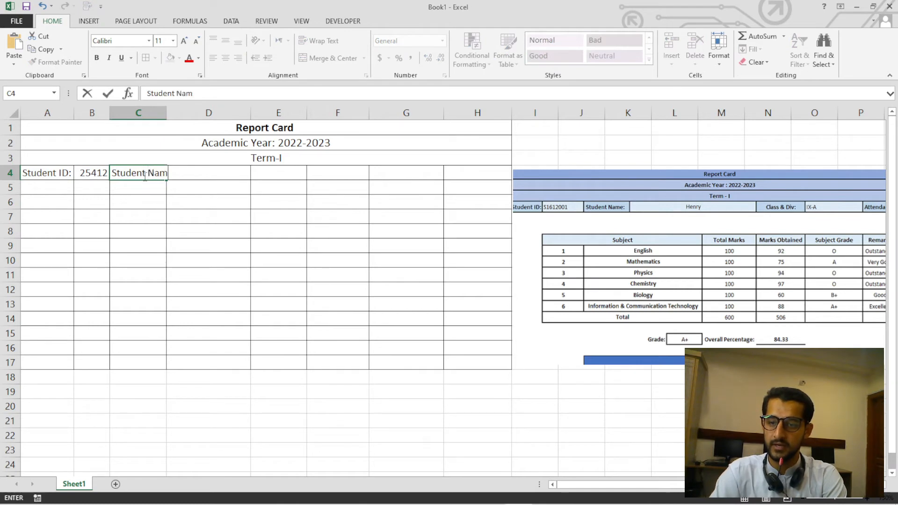
{"action": "type", "text": "e"}
{"action": "left_click", "coordinate": [175, 218]}
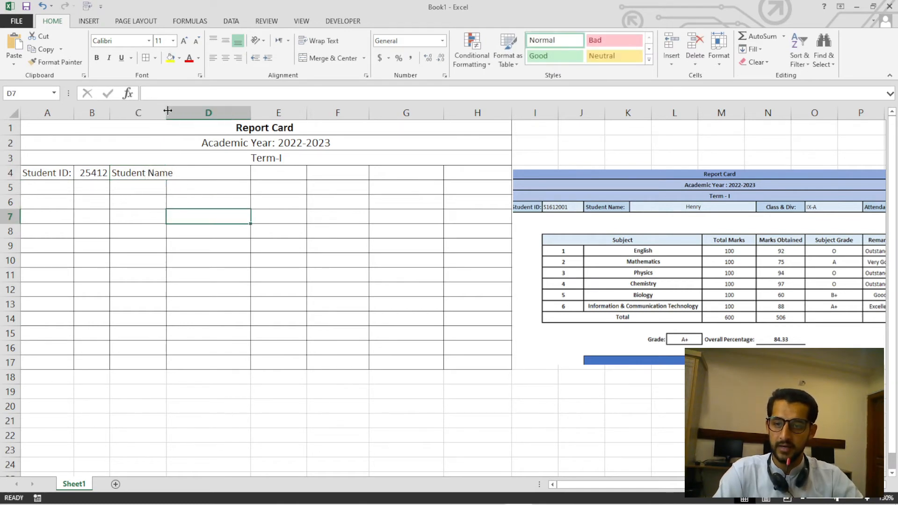
{"action": "left_click_drag", "start_coordinate": [168, 110], "coordinate": [177, 112]}
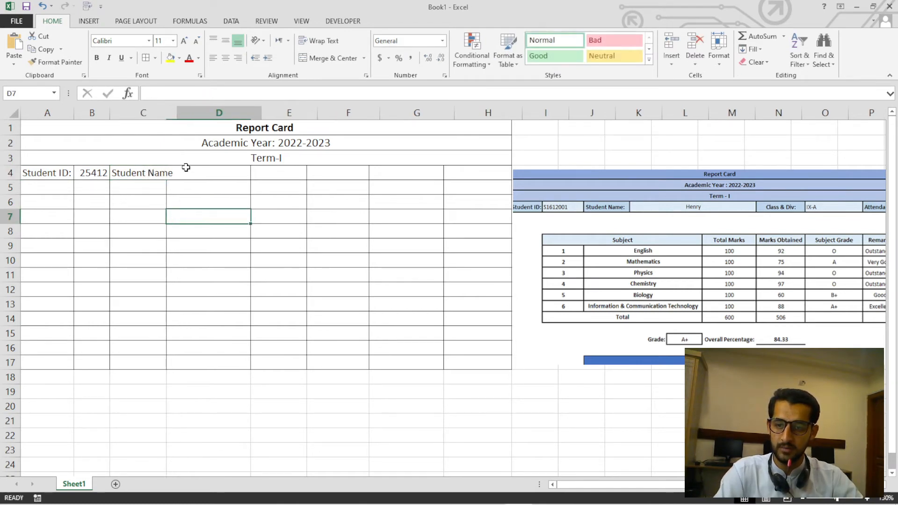
Merge and center cells D4 and E4, and enter the student's name in the merged cell.
{"action": "left_click", "coordinate": [176, 174]}
{"action": "left_click", "coordinate": [189, 175]}
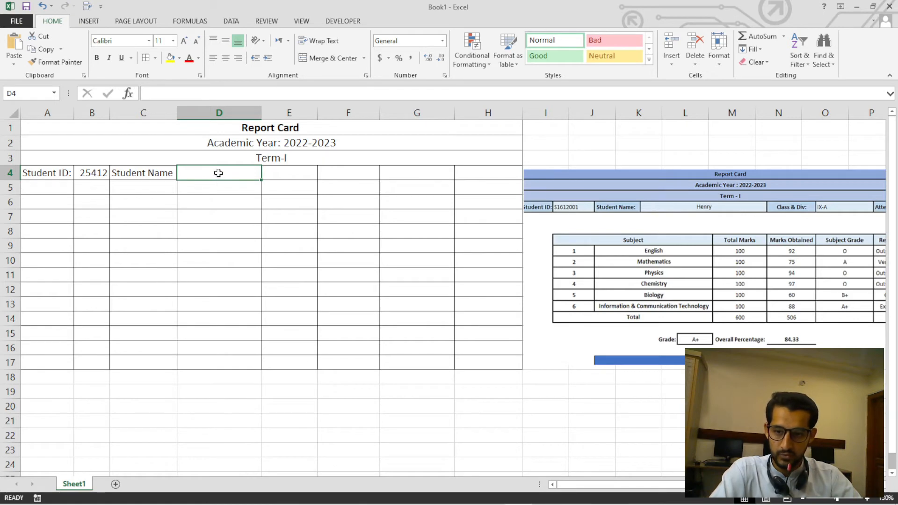
{"action": "left_click_drag", "start_coordinate": [218, 172], "coordinate": [294, 178]}
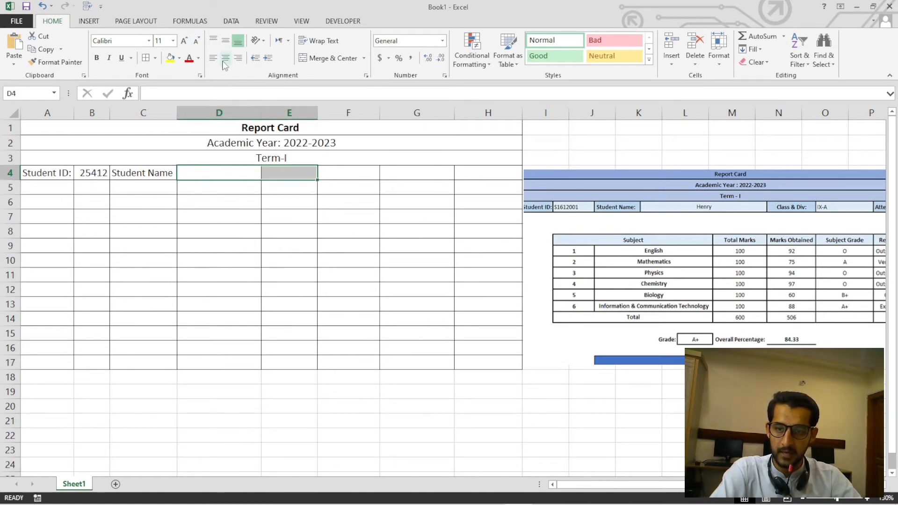
{"action": "left_click", "coordinate": [364, 58]}
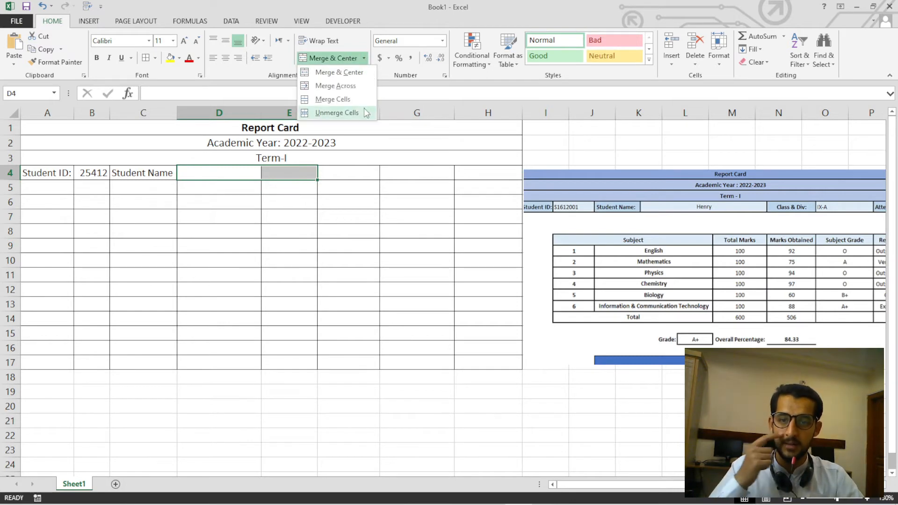
{"action": "left_click", "coordinate": [346, 73]}
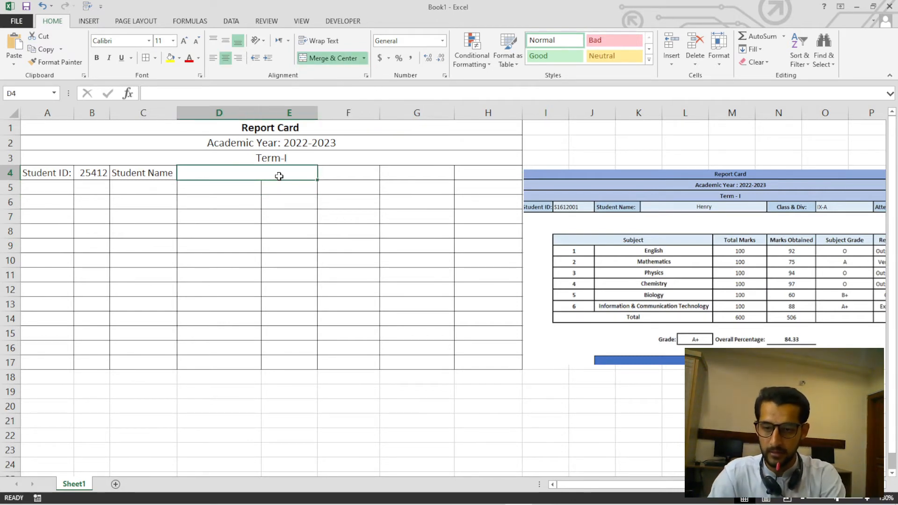
{"action": "type", "text": "Henry"}
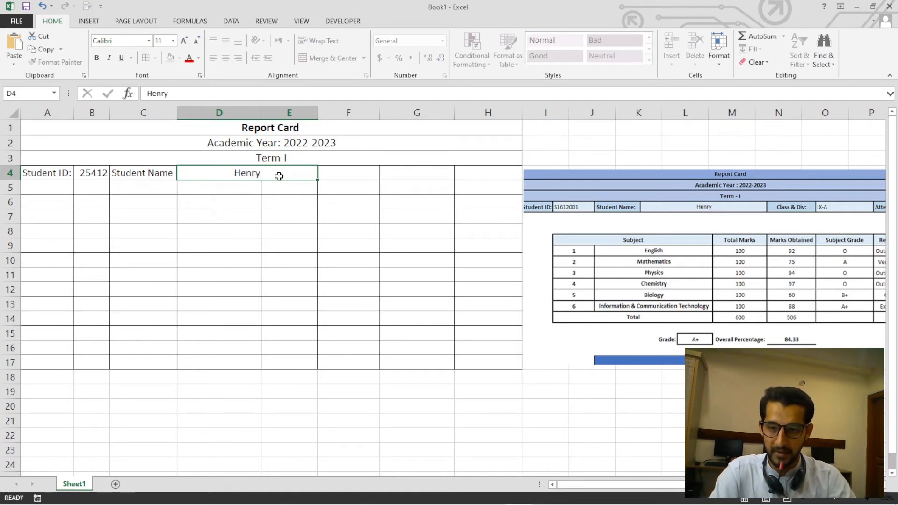
{"action": "key", "text": "Return"}
{"action": "left_click", "coordinate": [273, 176]}
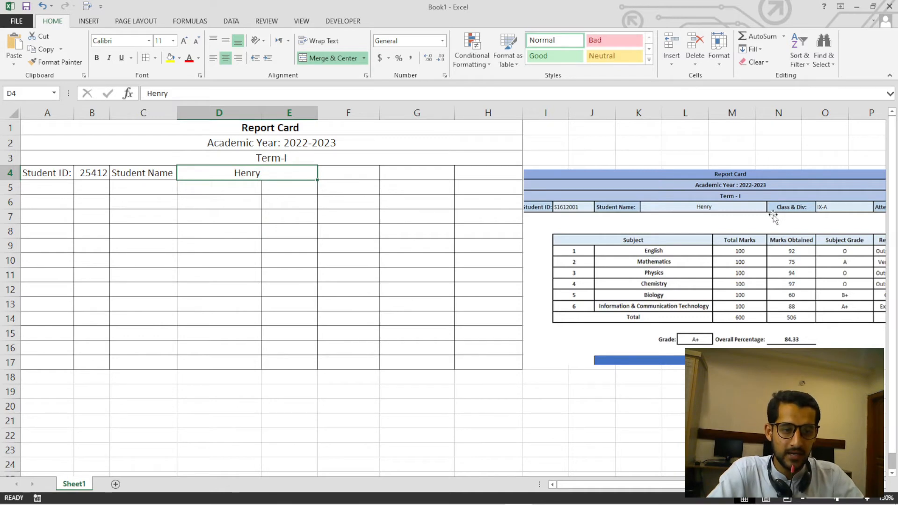
Enter the label "Class & Div:" in cell F4.
{"action": "left_click", "coordinate": [359, 176]}
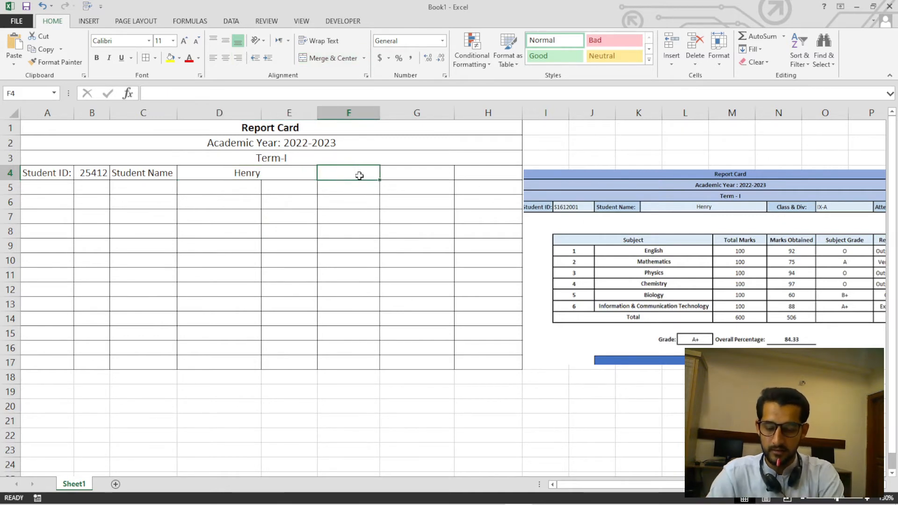
{"action": "type", "text": "Clas"}
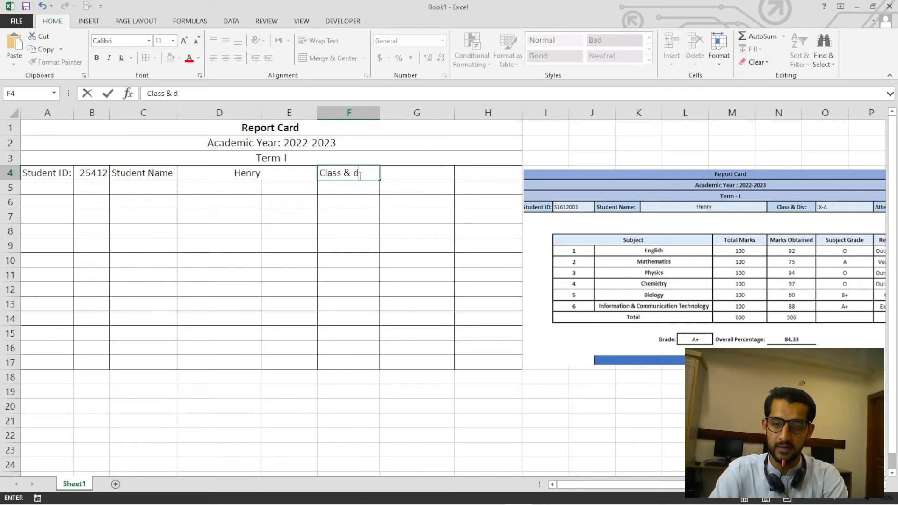
{"action": "type", "text": "s & Di"}
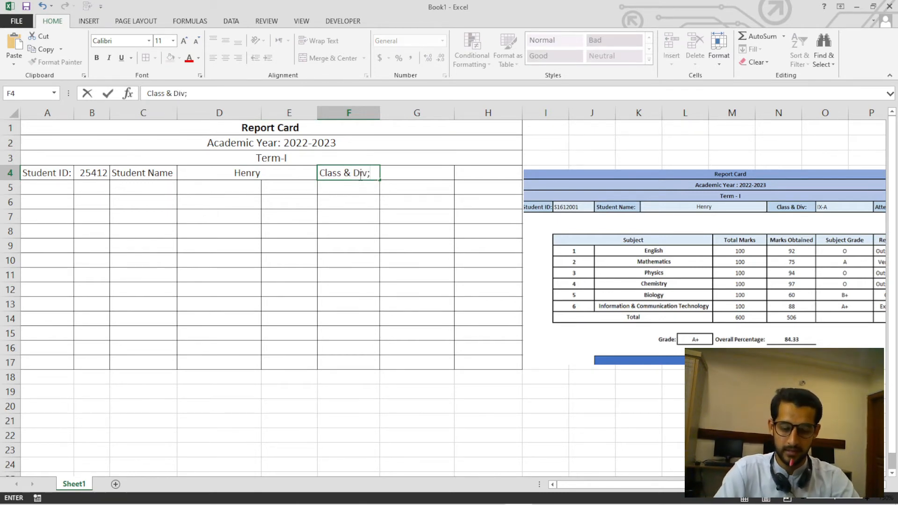
{"action": "type", "text": "v;"}
{"action": "key", "text": "BackSpace"}
{"action": "type", "text": ":"}
{"action": "left_click", "coordinate": [430, 261]}
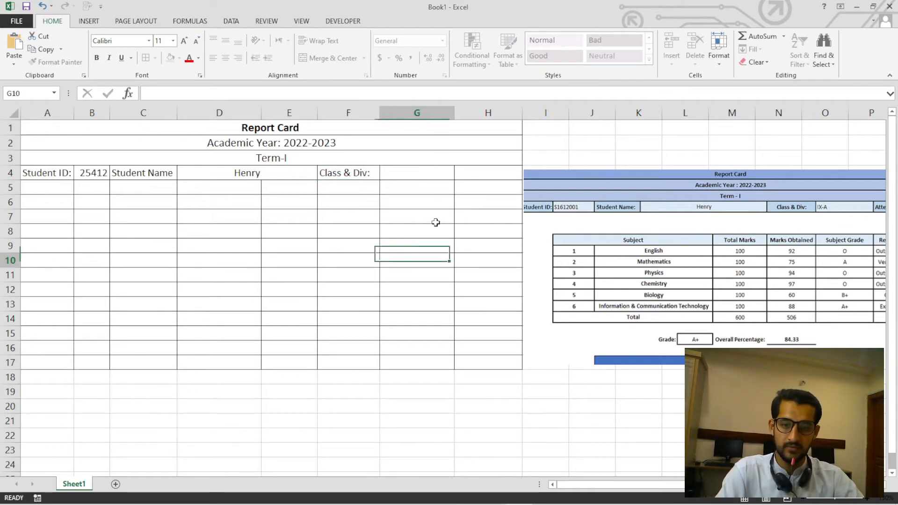
Enter "9th A" in cell G4 and move the sample picture down, clear of the student details row.
{"action": "left_click", "coordinate": [430, 174]}
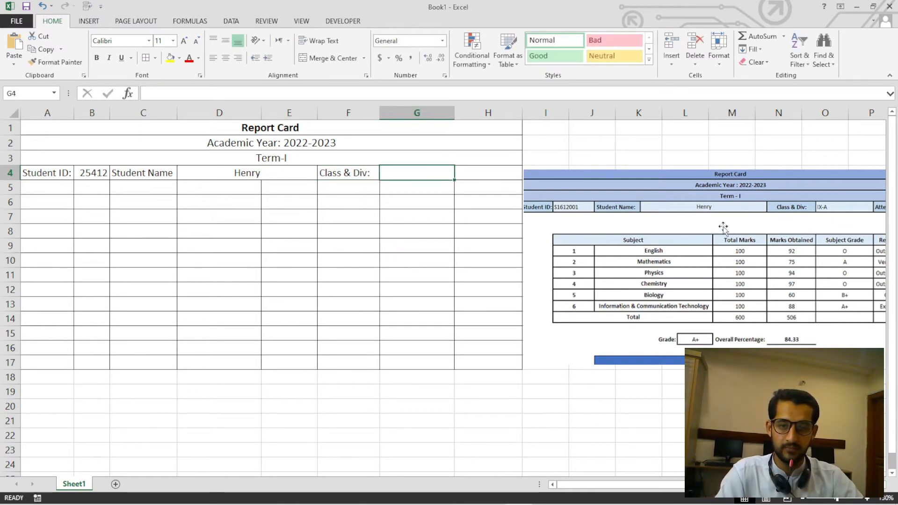
{"action": "type", "text": "9th A"}
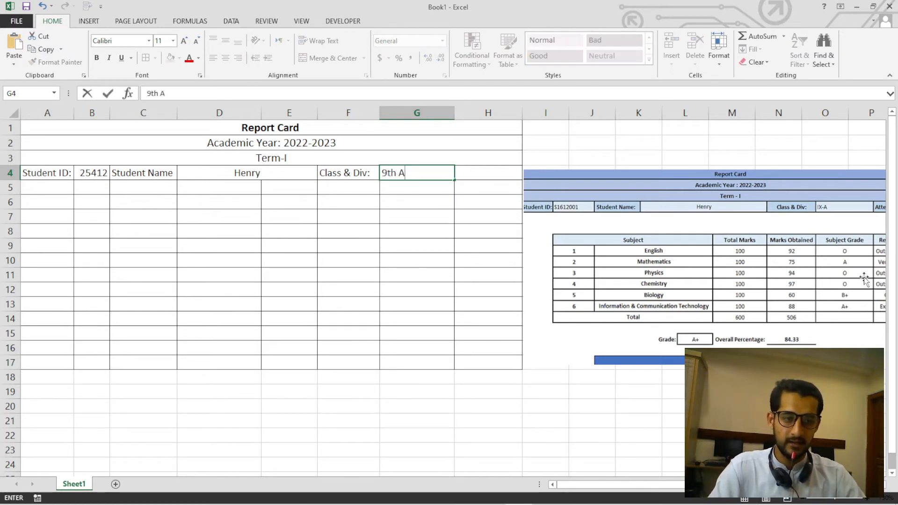
{"action": "left_click_drag", "start_coordinate": [864, 280], "coordinate": [753, 301]}
{"action": "left_click_drag", "start_coordinate": [639, 298], "coordinate": [704, 335]}
Enter the label "Attendance" in cell H4 and move the sample picture over the lower grid rows so its Attendance column shows.
{"action": "left_click", "coordinate": [485, 175]}
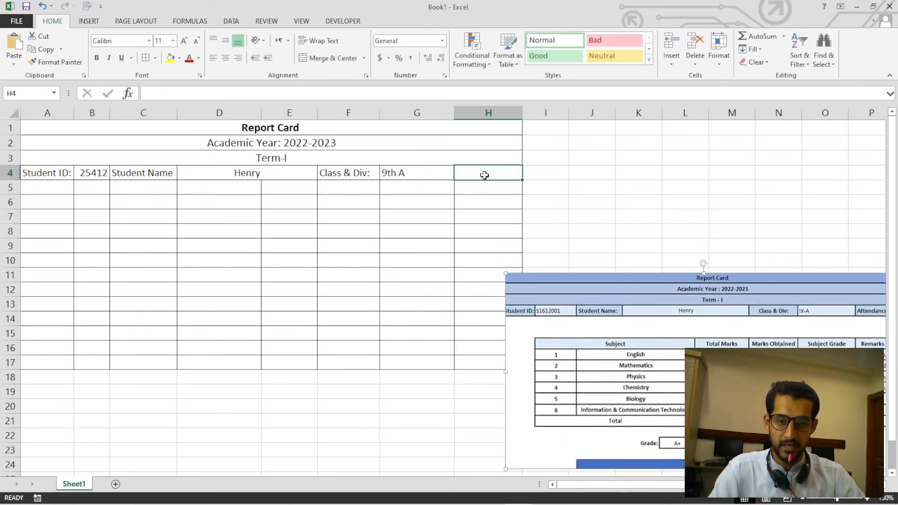
{"action": "type", "text": "Atten"}
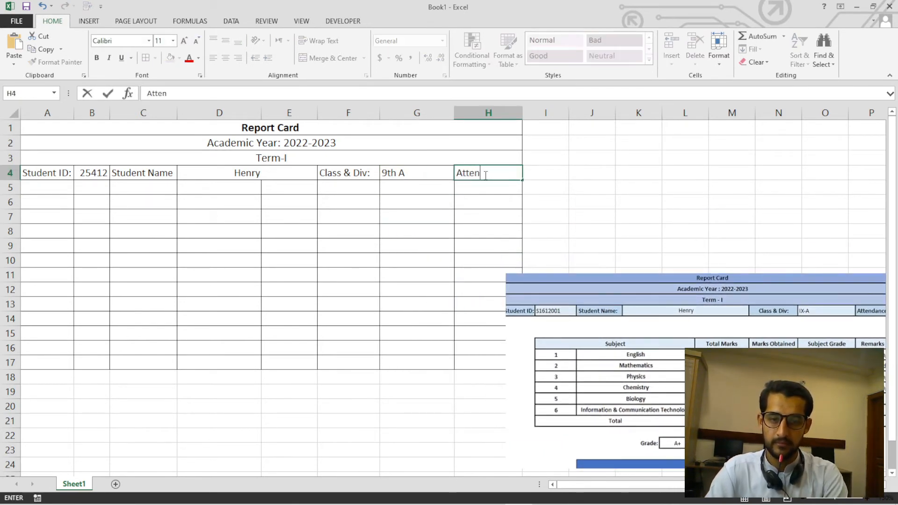
{"action": "type", "text": "dance"}
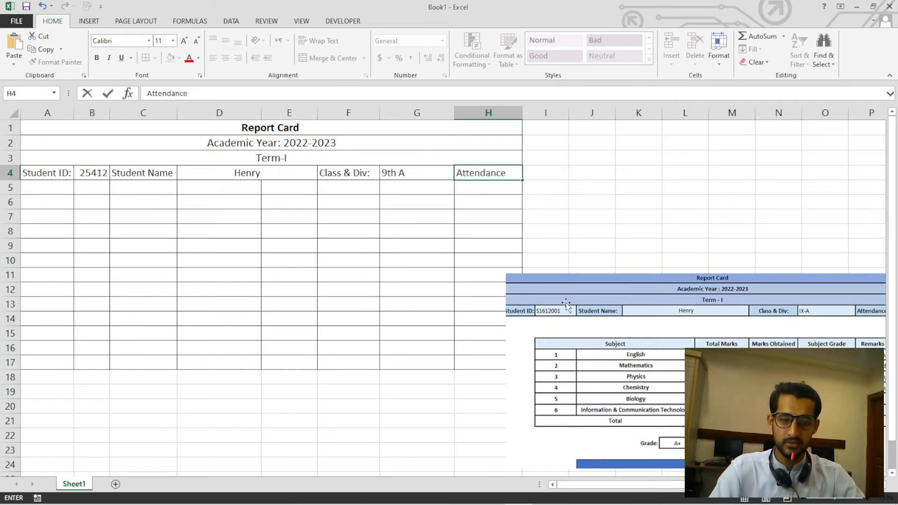
{"action": "left_click_drag", "start_coordinate": [507, 320], "coordinate": [210, 250]}
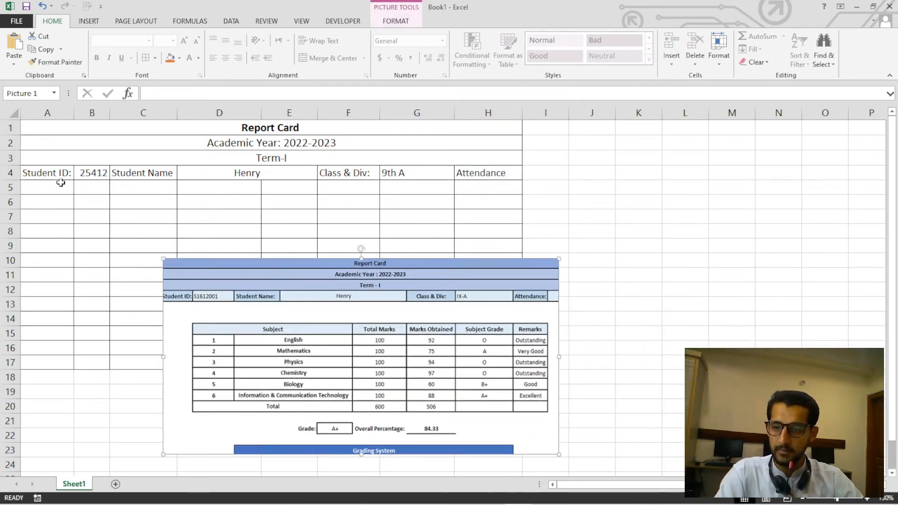
Make the labels in cells A4, C4 and F4 of the student details row bold.
{"action": "mouse_move", "coordinate": [63, 174]}
{"action": "left_mouse_down"}
{"action": "mouse_move", "coordinate": [375, 173]}
{"action": "mouse_move", "coordinate": [62, 174]}
{"action": "left_mouse_up"}
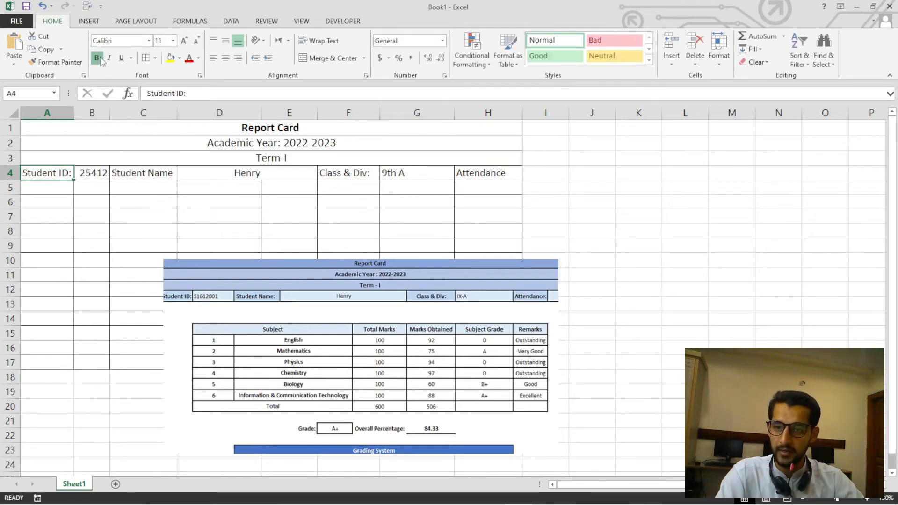
{"action": "left_click", "coordinate": [100, 58]}
{"action": "left_click", "coordinate": [142, 169]}
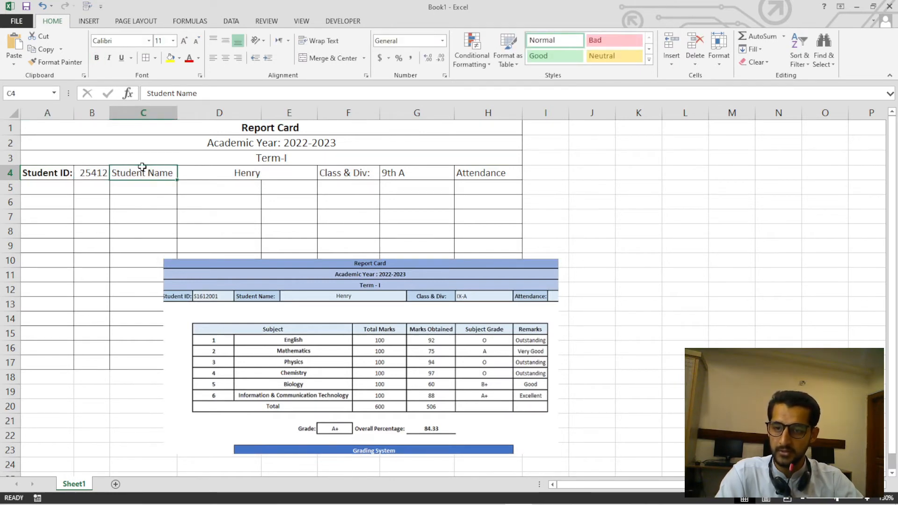
{"action": "left_click", "coordinate": [96, 57]}
{"action": "left_click", "coordinate": [340, 177]}
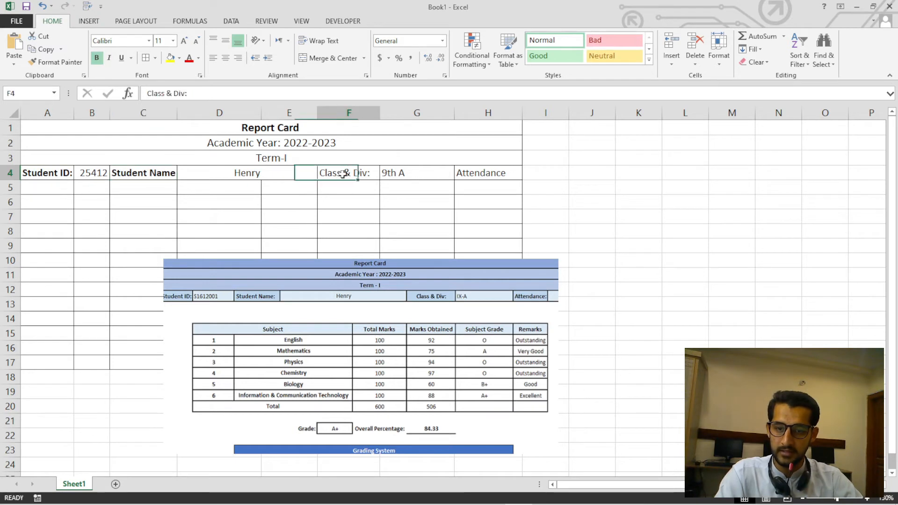
{"action": "left_click", "coordinate": [96, 58]}
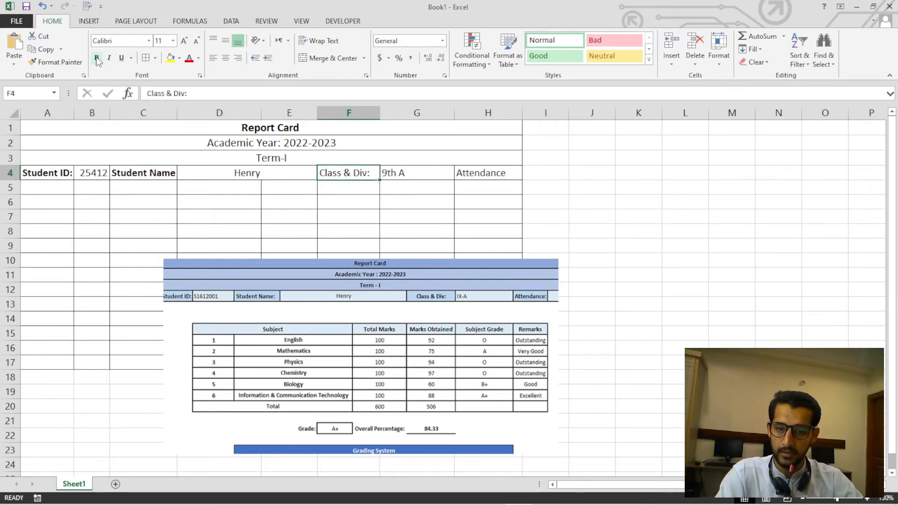
{"action": "left_click", "coordinate": [467, 176]}
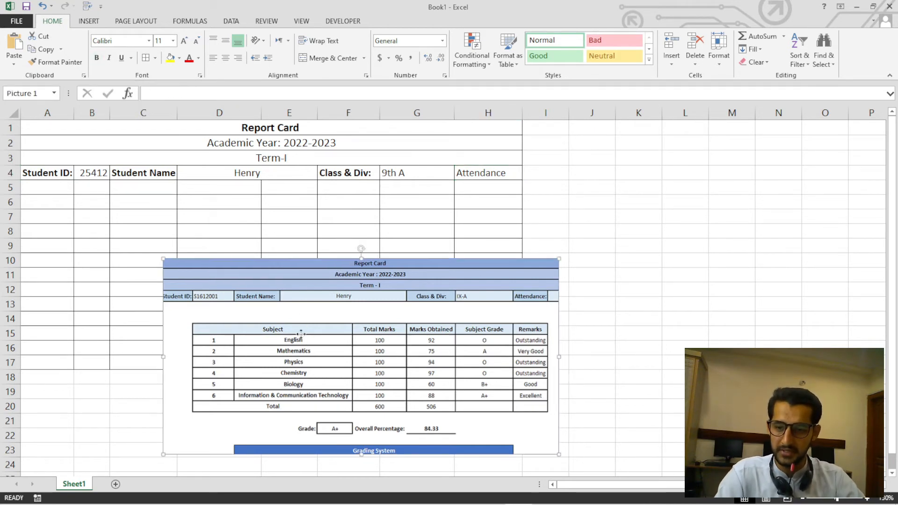
Move the sample picture aside to uncover most of the grid, and set the font size of cells A4:H4 to 12.
{"action": "left_click_drag", "start_coordinate": [338, 341], "coordinate": [645, 342]}
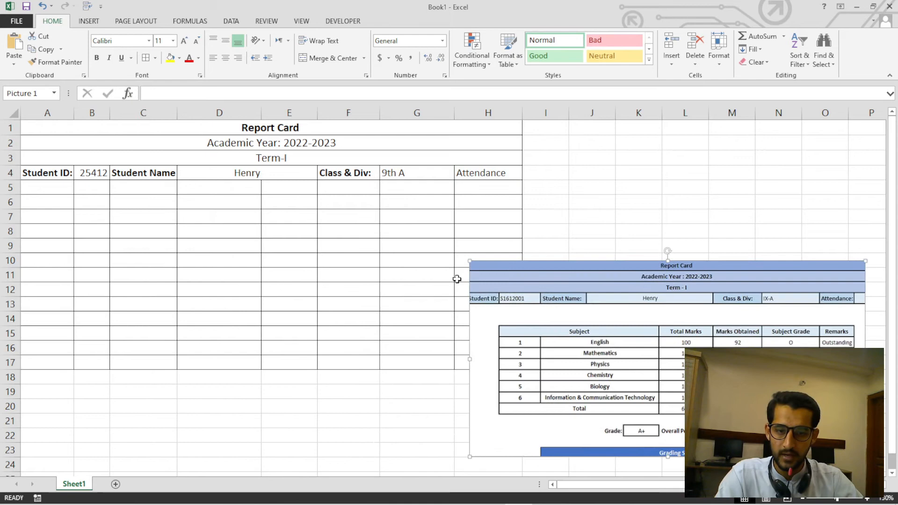
{"action": "left_click", "coordinate": [226, 215]}
{"action": "left_click_drag", "start_coordinate": [72, 173], "coordinate": [484, 182]}
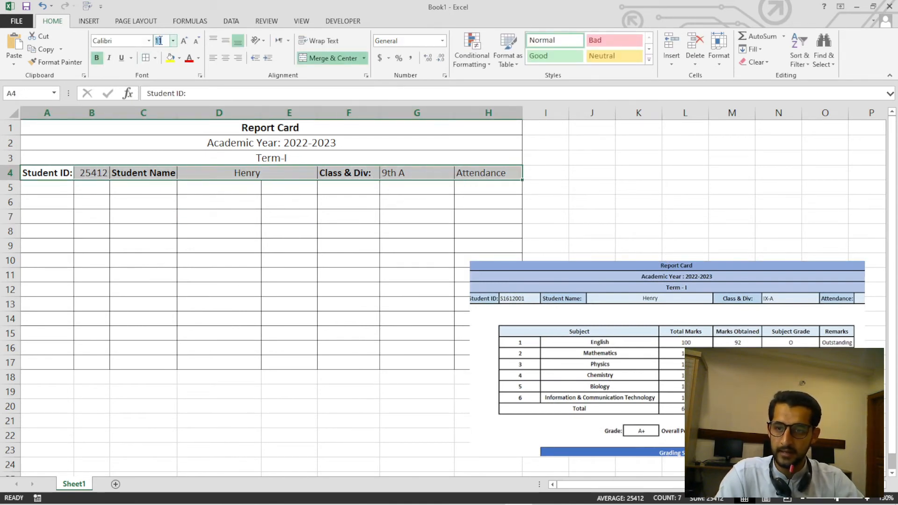
{"action": "type", "text": "12"}
{"action": "key", "text": "Return"}
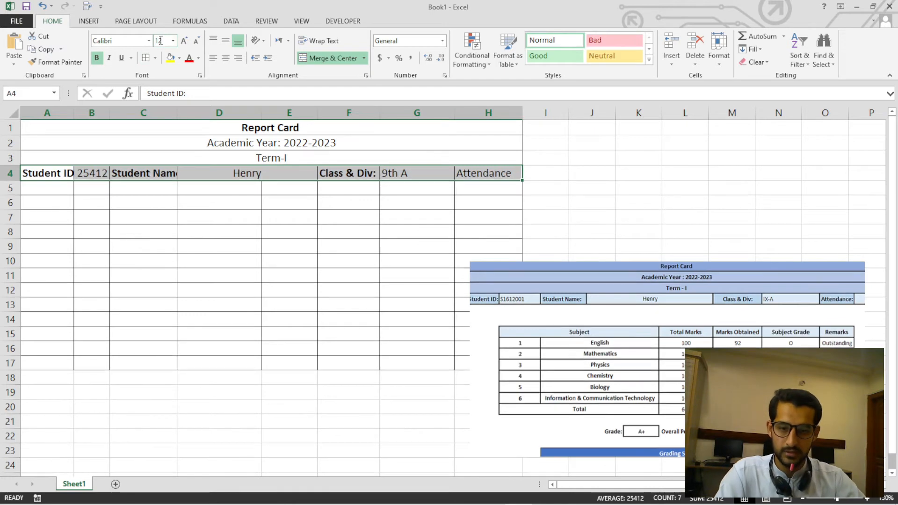
Widen columns A, B and C so that the enlarged row 4 entries fit inside their cells.
{"action": "left_click", "coordinate": [338, 241]}
{"action": "left_click", "coordinate": [129, 174]}
{"action": "left_click_drag", "start_coordinate": [177, 115], "coordinate": [191, 114]}
{"action": "left_click", "coordinate": [89, 169]}
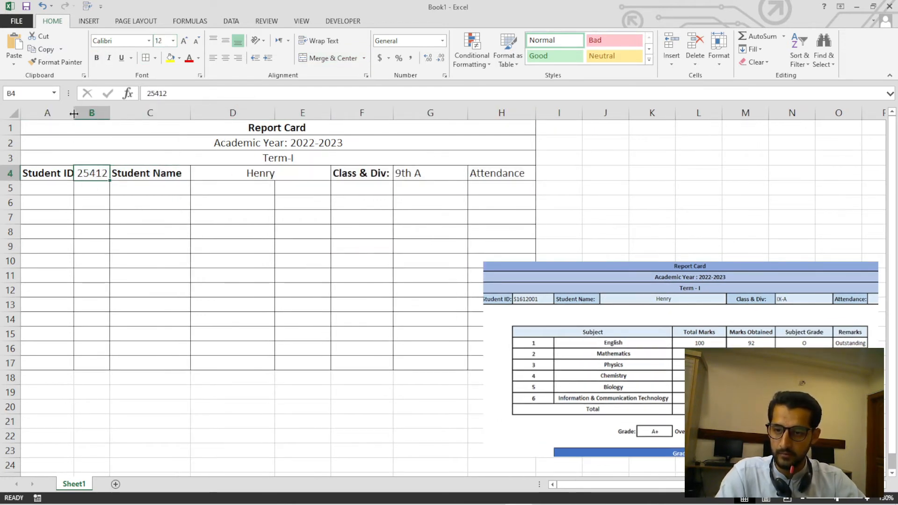
{"action": "left_click_drag", "start_coordinate": [74, 114], "coordinate": [120, 113]}
Check the row 4 entries against the sample picture, repositioning the picture over the lower grid rows.
{"action": "left_click", "coordinate": [385, 174]}
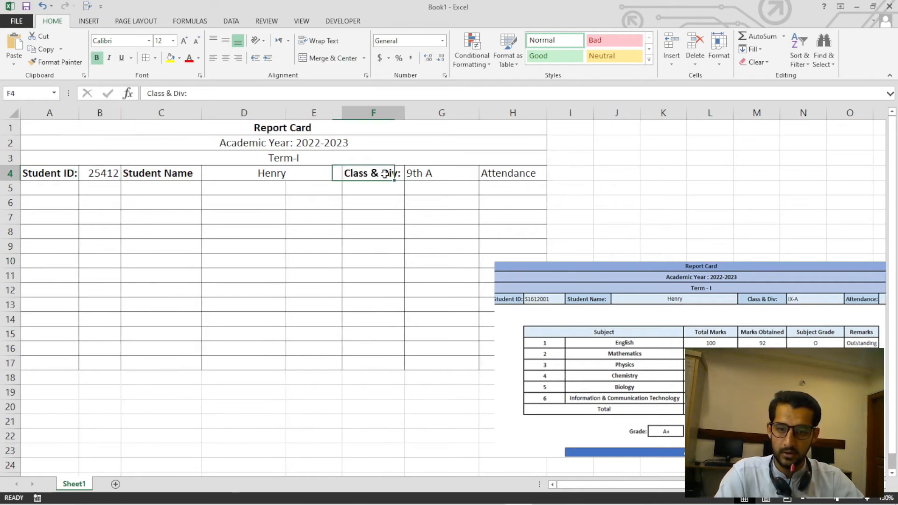
{"action": "left_click", "coordinate": [444, 173]}
{"action": "left_click", "coordinate": [484, 173]}
{"action": "left_click", "coordinate": [264, 173]}
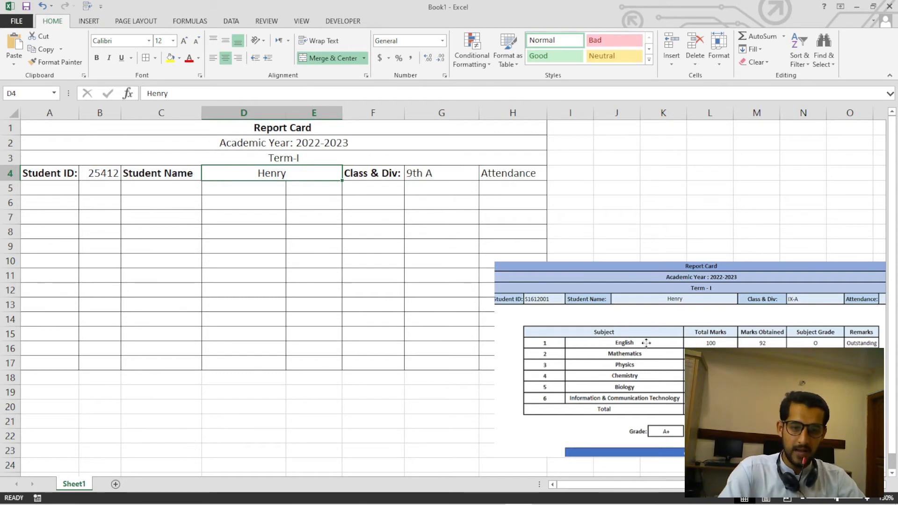
{"action": "left_click_drag", "start_coordinate": [643, 339], "coordinate": [244, 358]}
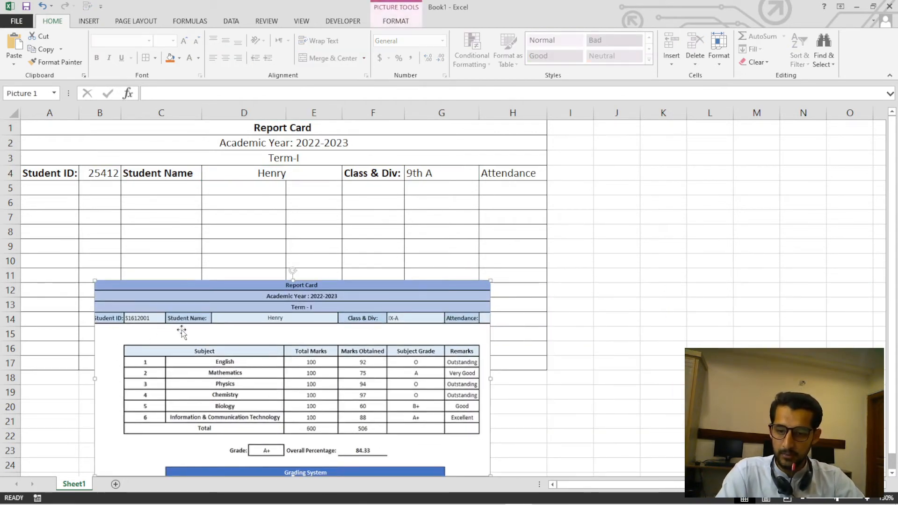
{"action": "left_click_drag", "start_coordinate": [303, 341], "coordinate": [518, 325]}
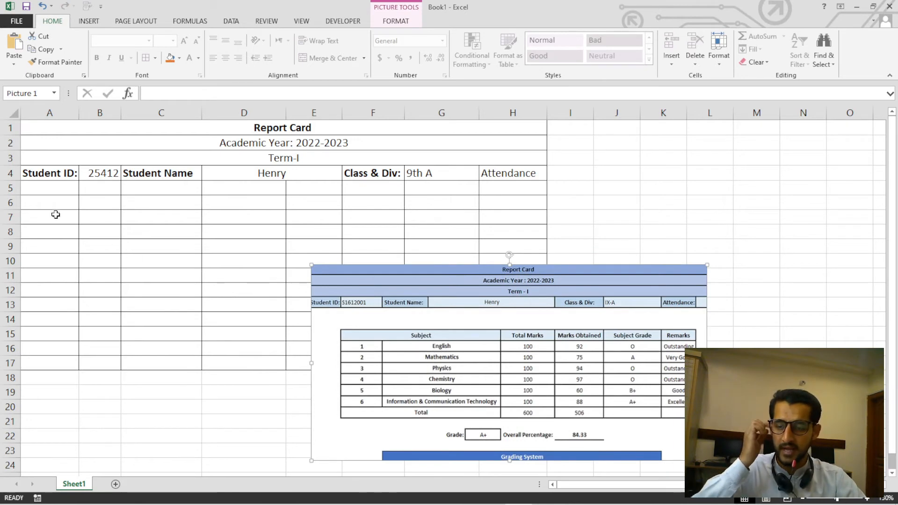
Increase the height of row 5 and merge cells A5:H5 into one blank spacer row.
{"action": "left_click_drag", "start_coordinate": [15, 195], "coordinate": [493, 208]}
{"action": "left_click", "coordinate": [10, 207]}
{"action": "left_click", "coordinate": [45, 213]}
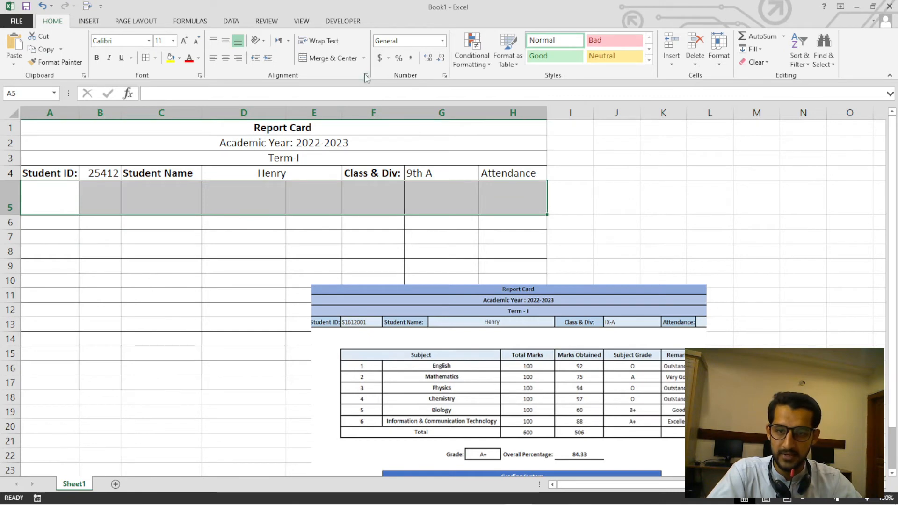
{"action": "left_click", "coordinate": [364, 58]}
{"action": "left_click", "coordinate": [341, 100]}
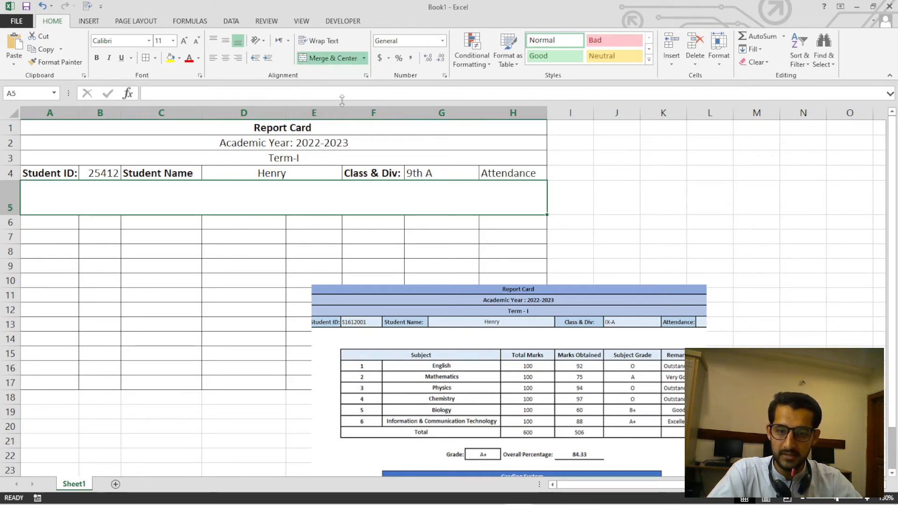
Move the sample picture up so that it starts beside row 6, over columns F to M.
{"action": "left_click", "coordinate": [276, 220]}
{"action": "left_click", "coordinate": [428, 201]}
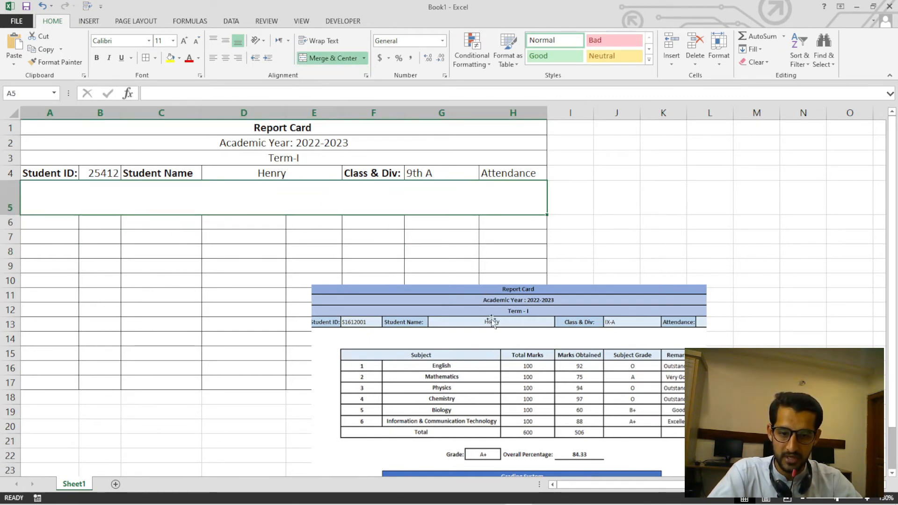
{"action": "left_click_drag", "start_coordinate": [363, 365], "coordinate": [427, 295]}
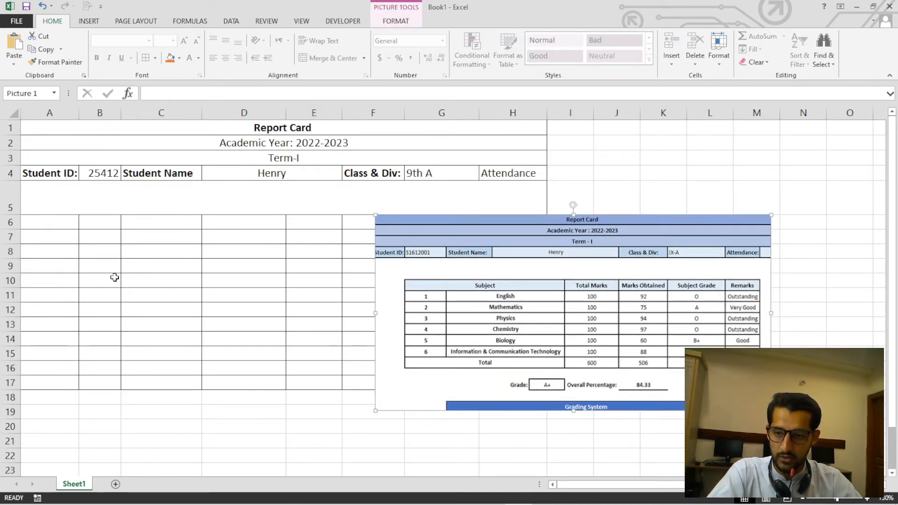
Merge cells A6:A17 into one blank margin cell beside the marks grid, without centring.
{"action": "left_click", "coordinate": [40, 227]}
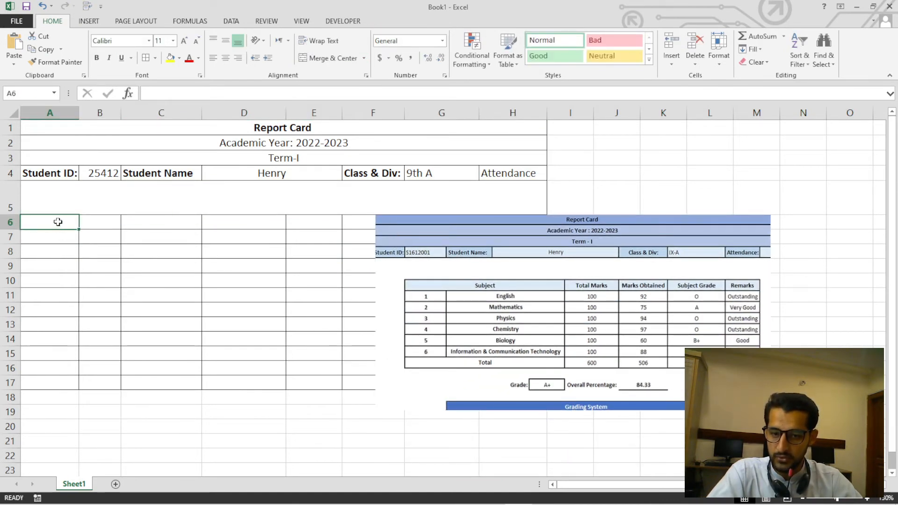
{"action": "left_click_drag", "start_coordinate": [58, 223], "coordinate": [60, 377]}
{"action": "left_click", "coordinate": [364, 58]}
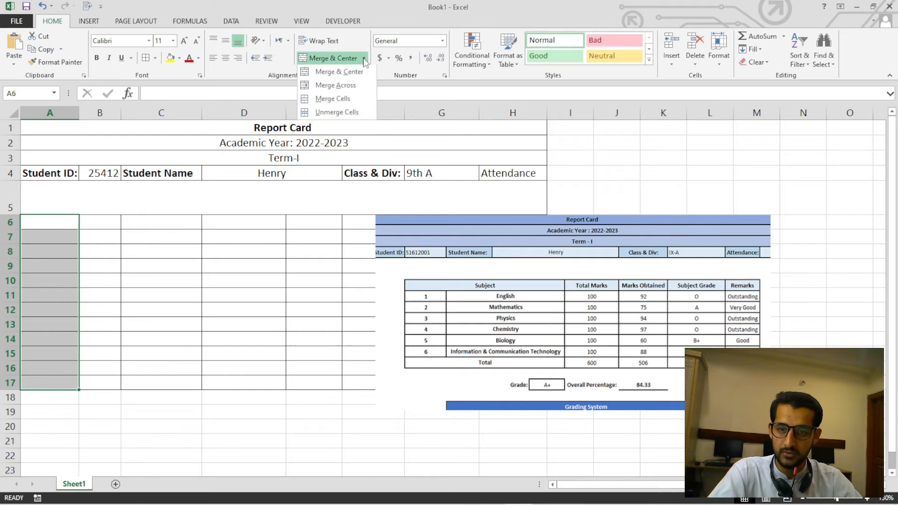
{"action": "left_click", "coordinate": [356, 99]}
{"action": "left_click", "coordinate": [161, 312]}
{"action": "left_click", "coordinate": [99, 251]}
{"action": "left_click", "coordinate": [57, 218]}
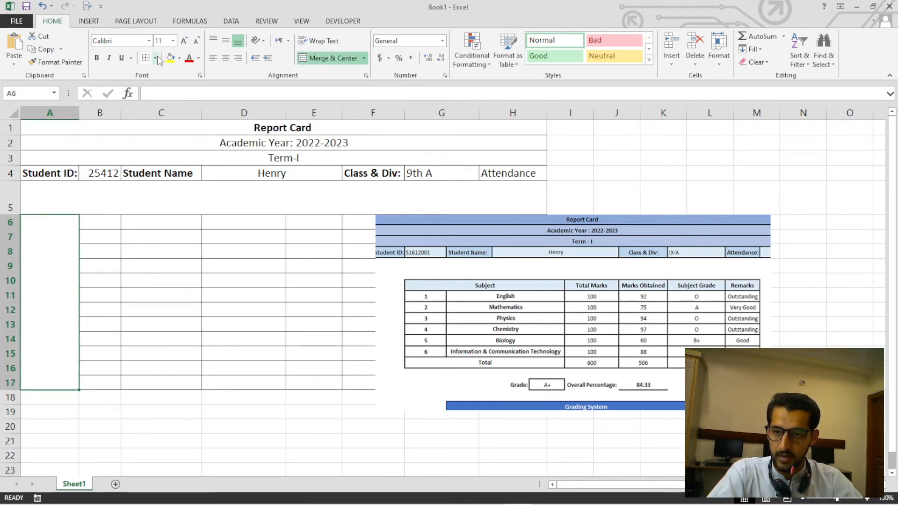
Remove all borders from the merged cell A6:A17.
{"action": "left_click", "coordinate": [138, 231]}
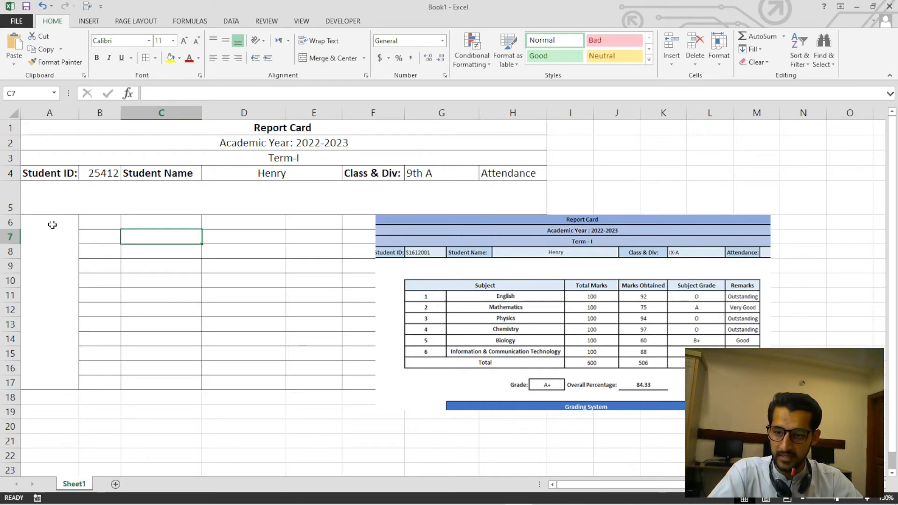
{"action": "left_click", "coordinate": [52, 225]}
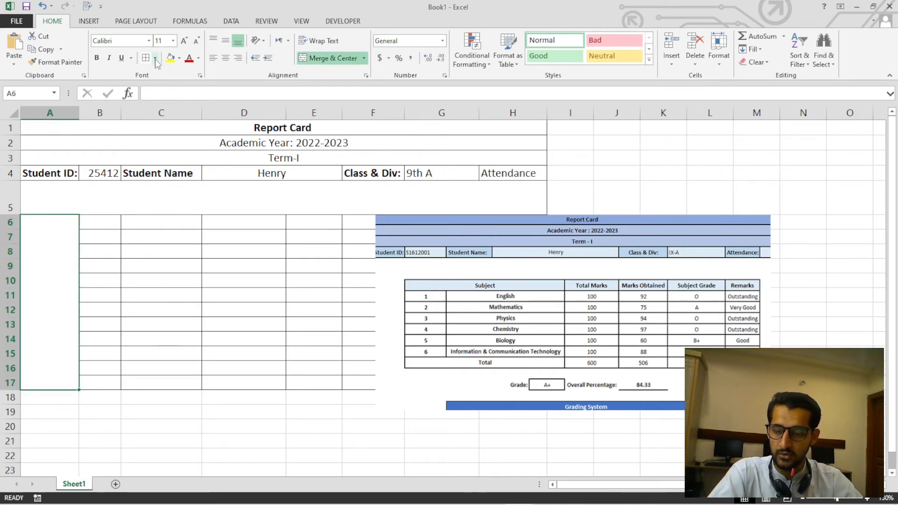
{"action": "left_click", "coordinate": [99, 295]}
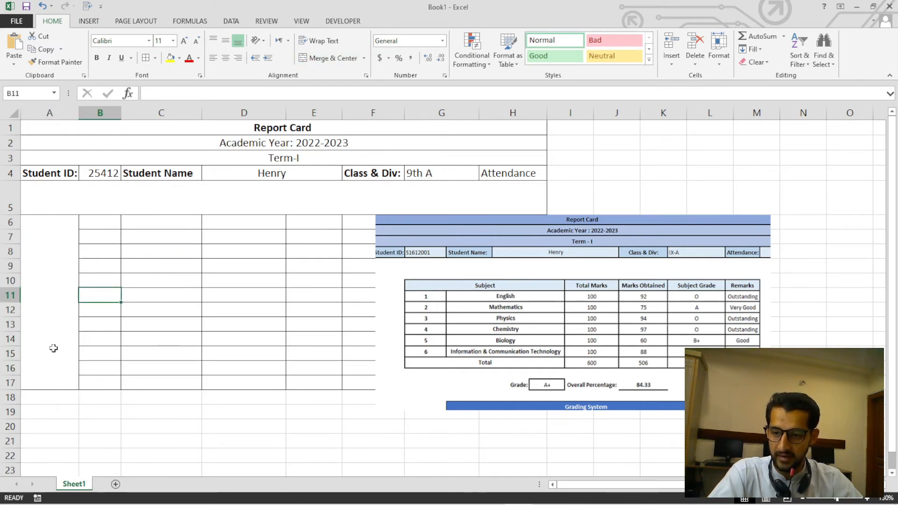
{"action": "left_click", "coordinate": [50, 241]}
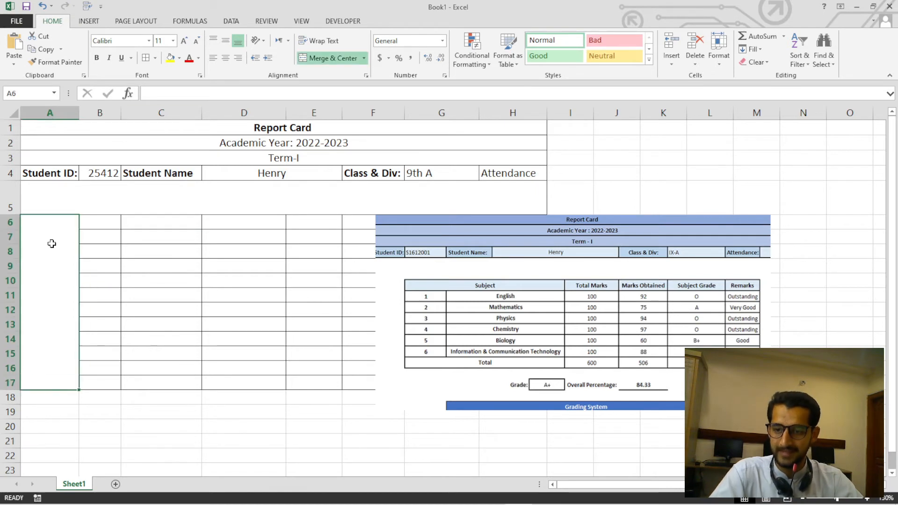
{"action": "left_click", "coordinate": [154, 58]}
{"action": "left_click", "coordinate": [152, 139]}
{"action": "left_click", "coordinate": [118, 310]}
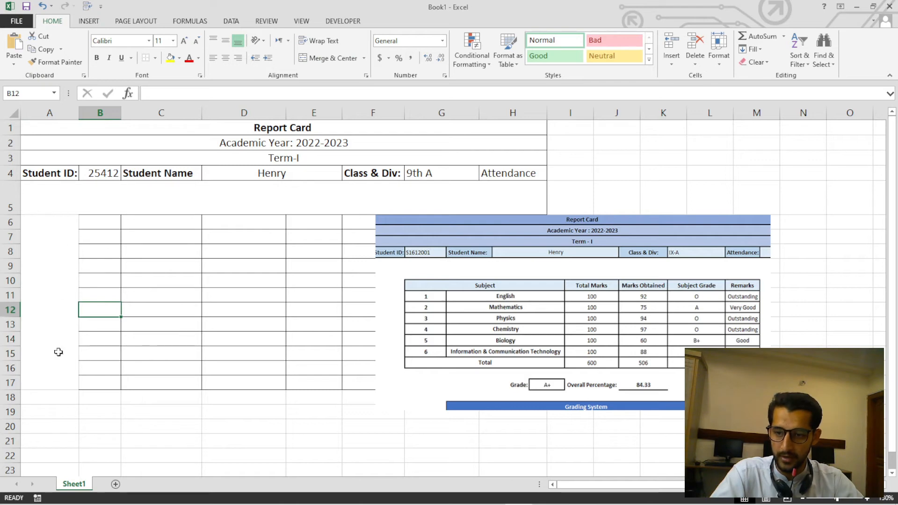
{"action": "left_click", "coordinate": [50, 237]}
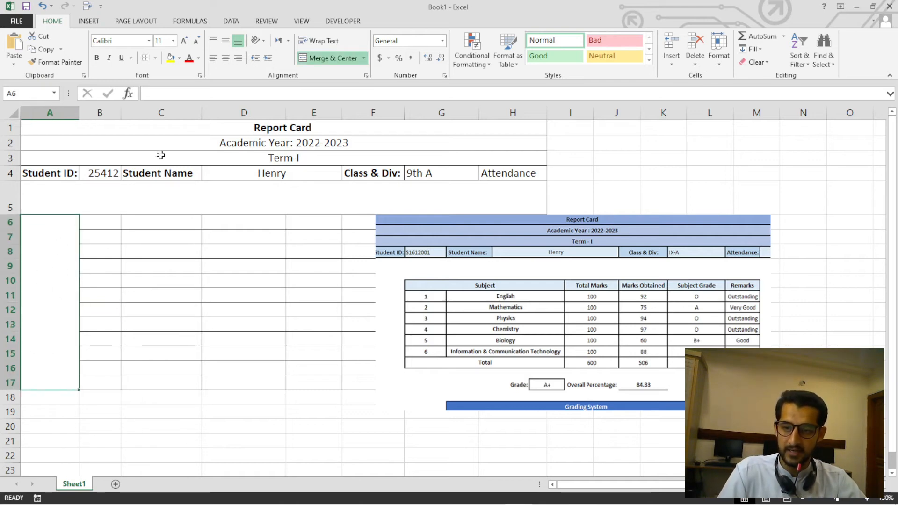
{"action": "left_click", "coordinate": [155, 58]}
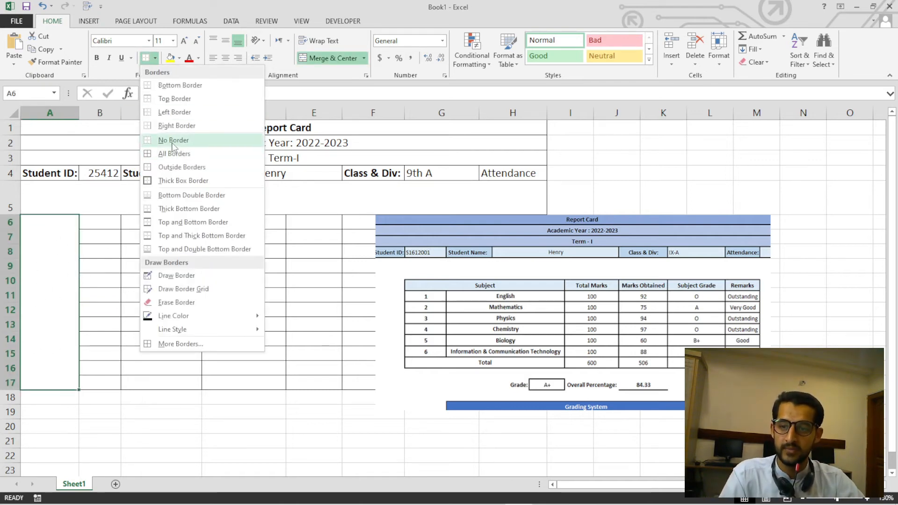
{"action": "left_click", "coordinate": [83, 290]}
Add a left border to cells B6:B17 to close the edge of the marks grid.
{"action": "left_click_drag", "start_coordinate": [96, 224], "coordinate": [97, 347]}
{"action": "left_click", "coordinate": [132, 323]}
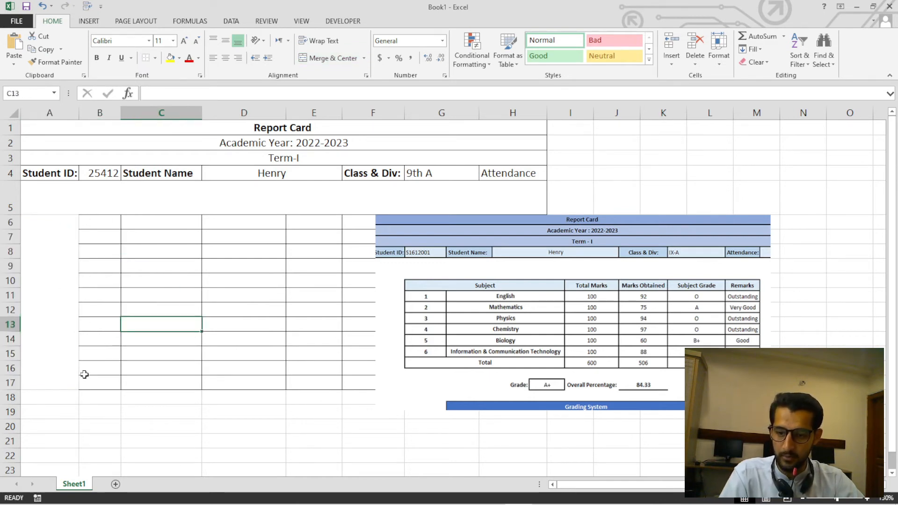
{"action": "left_click_drag", "start_coordinate": [90, 223], "coordinate": [86, 381]}
{"action": "left_click", "coordinate": [155, 57]}
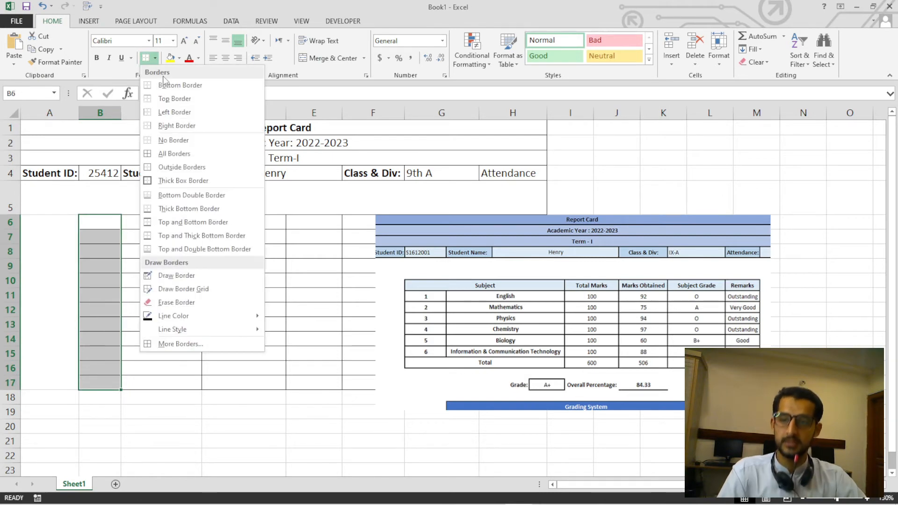
{"action": "left_click", "coordinate": [175, 113]}
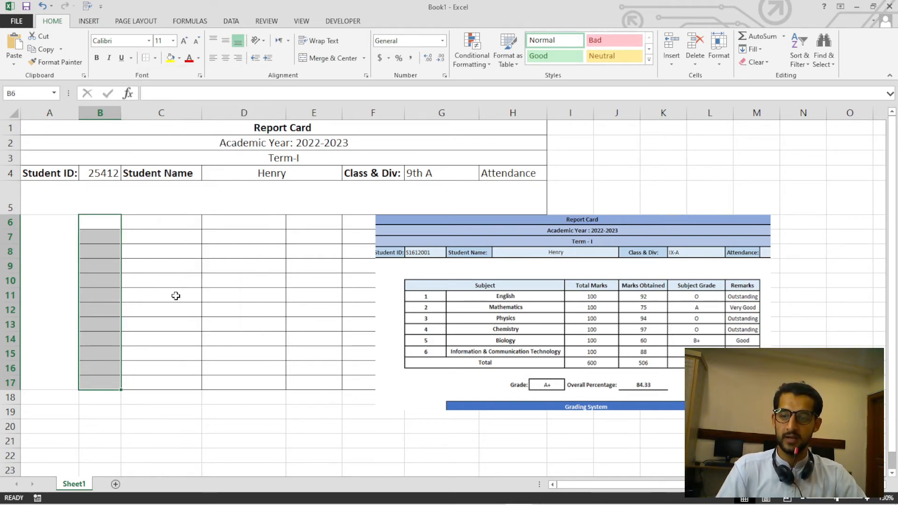
{"action": "left_click", "coordinate": [176, 295]}
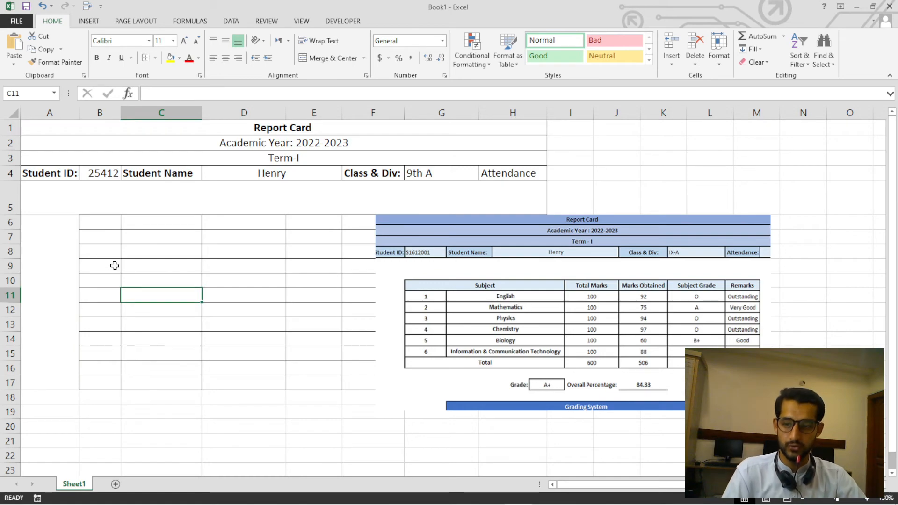
Move the sample picture off the marks grid to the empty area beyond column H.
{"action": "scroll", "coordinate": [115, 266], "scroll_direction": "down", "scroll_amount": 3}
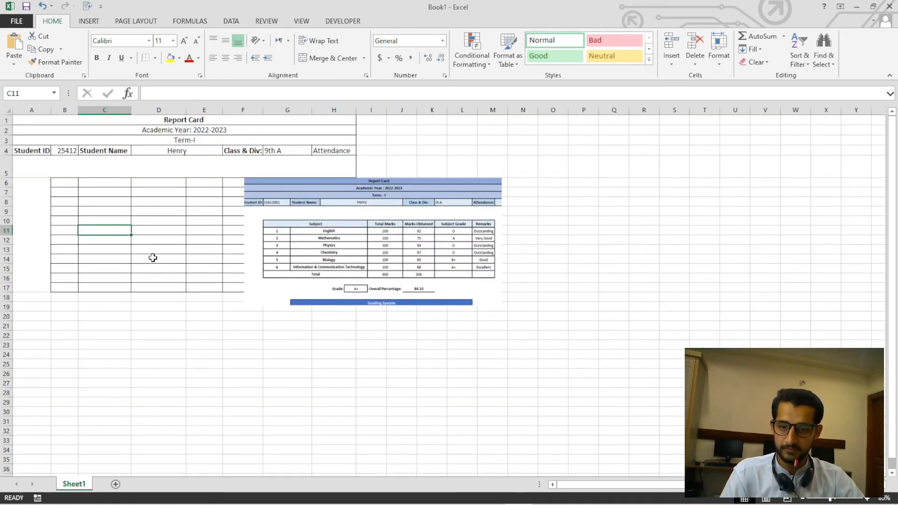
{"action": "left_click_drag", "start_coordinate": [292, 277], "coordinate": [409, 265]}
{"action": "scroll", "coordinate": [251, 287], "scroll_direction": "up", "scroll_amount": 1}
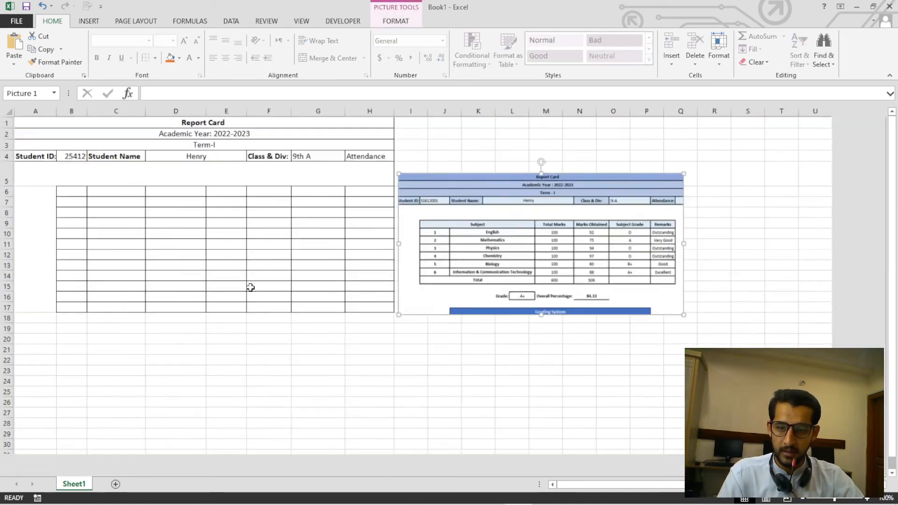
{"action": "scroll", "coordinate": [250, 287], "scroll_direction": "up", "scroll_amount": 1}
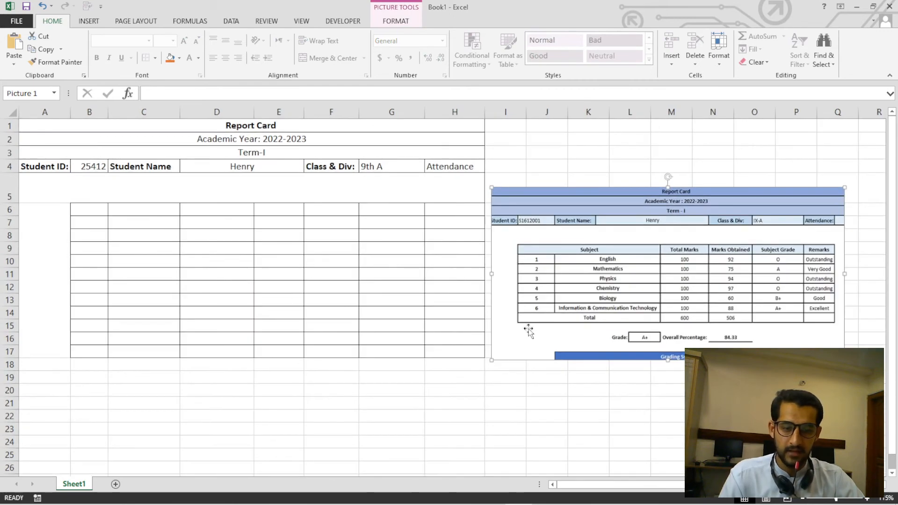
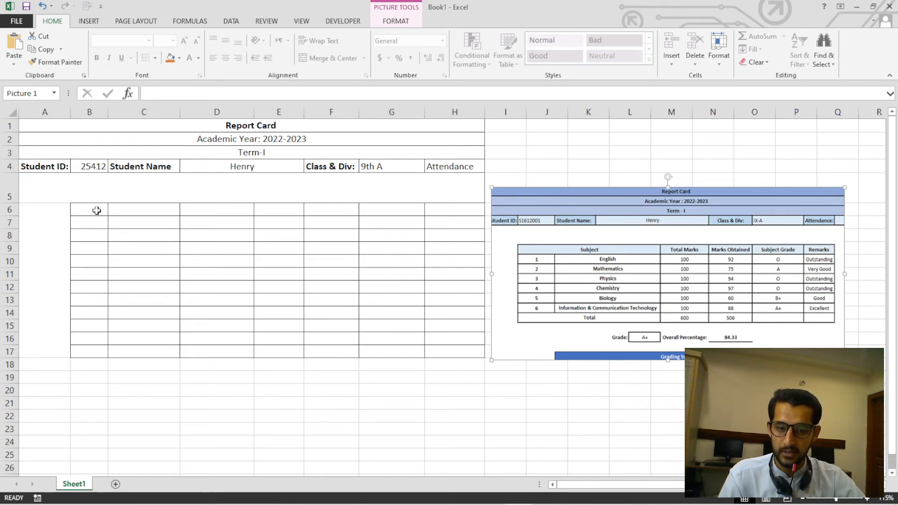
Enter the serial numbers 1, 2 and 3 in cells B7 to B9 of the marks grid.
{"action": "left_click", "coordinate": [90, 223]}
{"action": "type", "text": "1"}
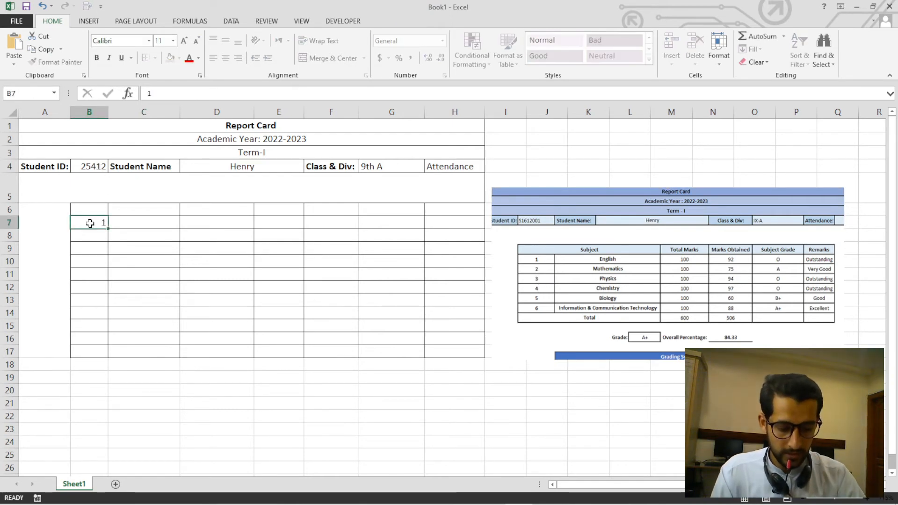
{"action": "key", "text": "Return"}
{"action": "type", "text": "2"}
{"action": "key", "text": "Return"}
{"action": "type", "text": "3"}
{"action": "key", "text": "Return"}
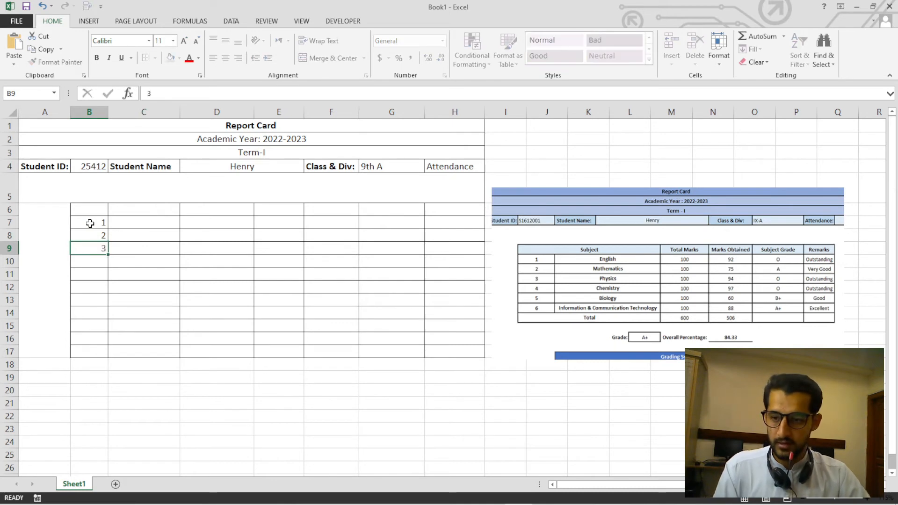
Extend the serial number series down to 6 in cell B12 and centre the numbers horizontally and vertically.
{"action": "left_click", "coordinate": [90, 223]}
{"action": "left_click_drag", "start_coordinate": [89, 224], "coordinate": [104, 294]}
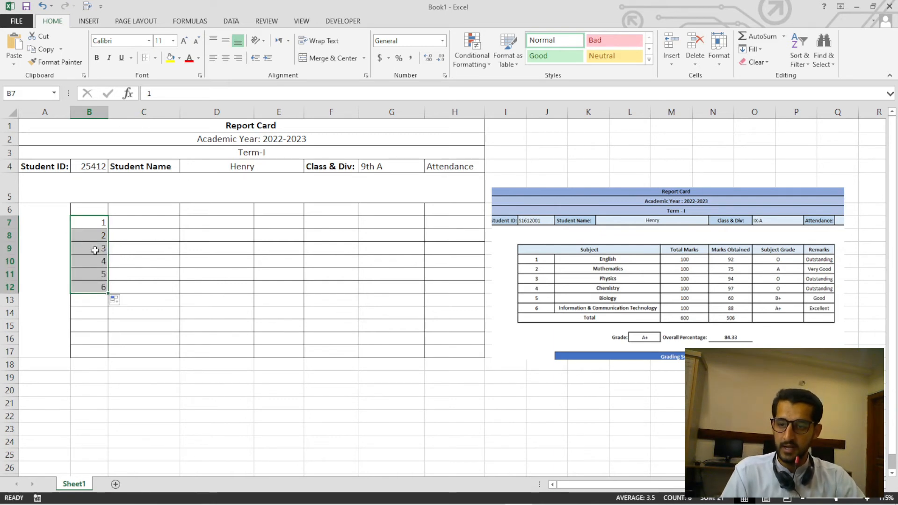
{"action": "left_click", "coordinate": [229, 60]}
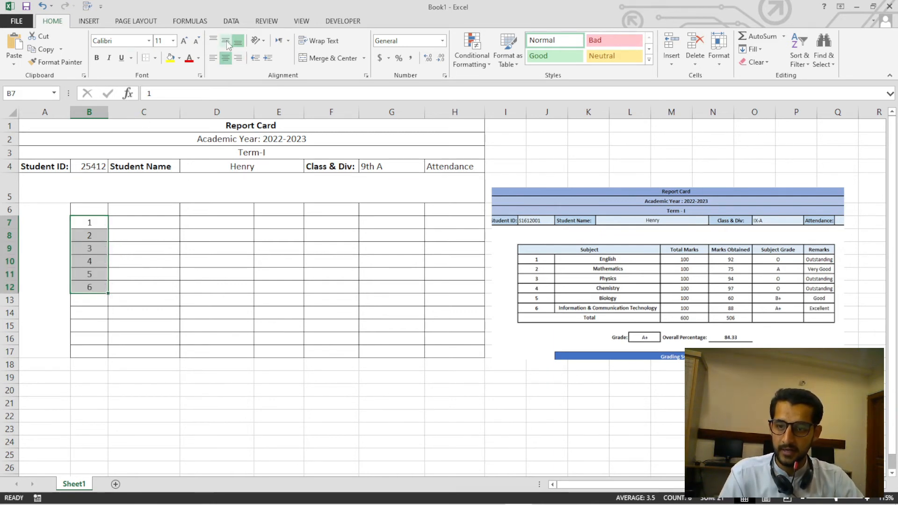
{"action": "left_click", "coordinate": [226, 41]}
Set the font size of the marks grid cells B7:H17 to 12.
{"action": "left_click", "coordinate": [77, 223]}
{"action": "left_click_drag", "start_coordinate": [77, 222], "coordinate": [468, 354]}
{"action": "left_click", "coordinate": [162, 42]}
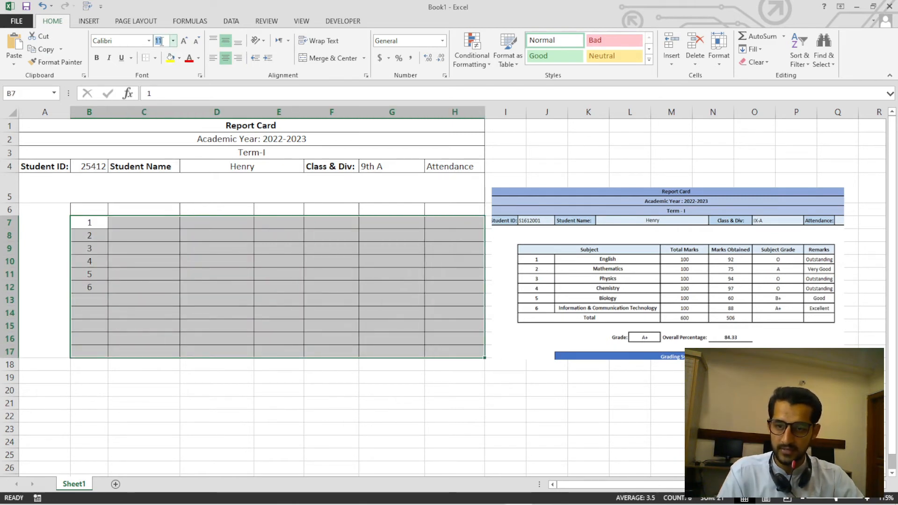
{"action": "type", "text": "12"}
{"action": "key", "text": "Return"}
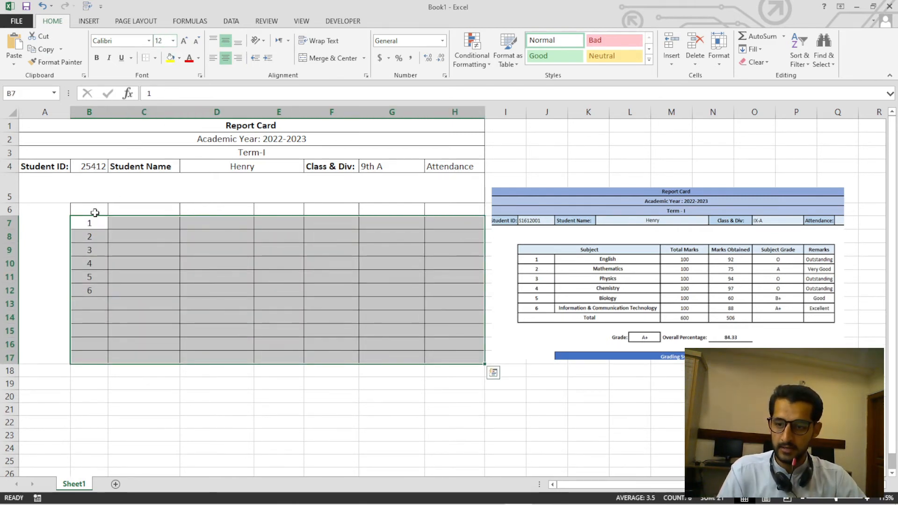
Set the font size of the grid's header row, cells B6:H6, to 12.
{"action": "left_click_drag", "start_coordinate": [89, 209], "coordinate": [456, 210]}
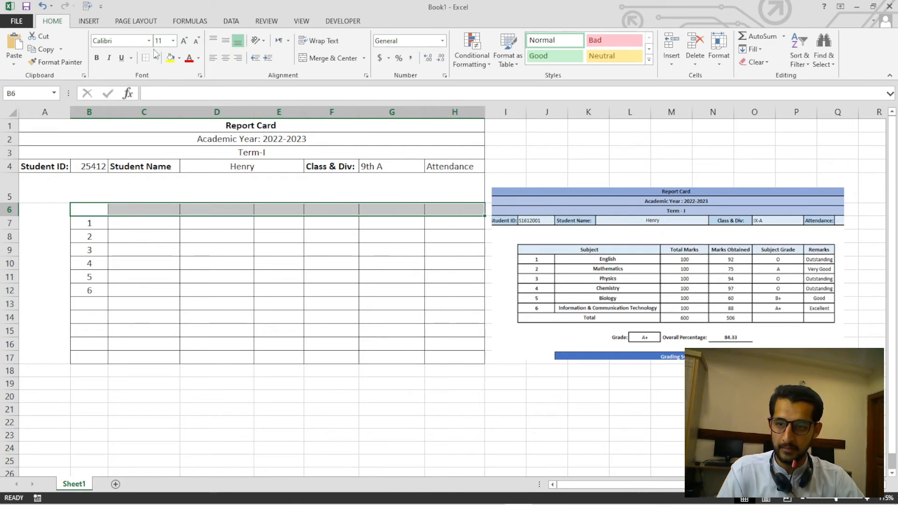
{"action": "type", "text": "12"}
{"action": "key", "text": "Return"}
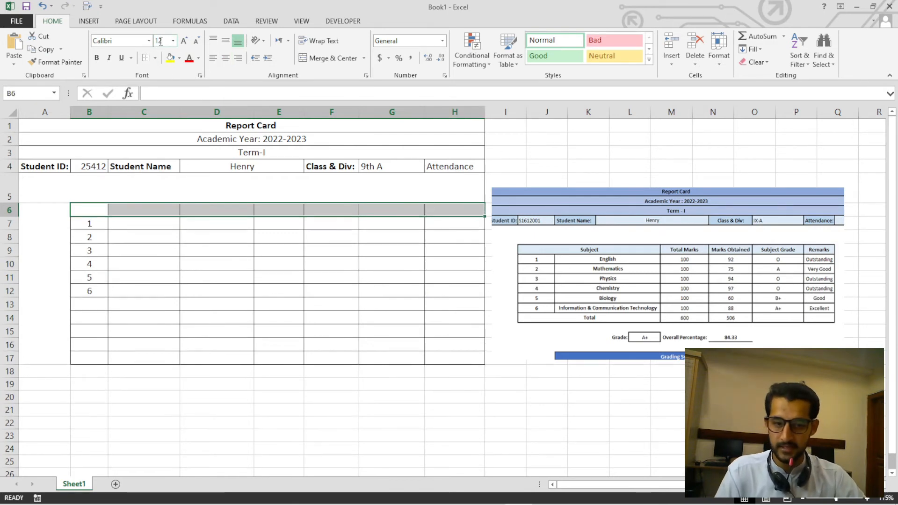
{"action": "left_click", "coordinate": [272, 275]}
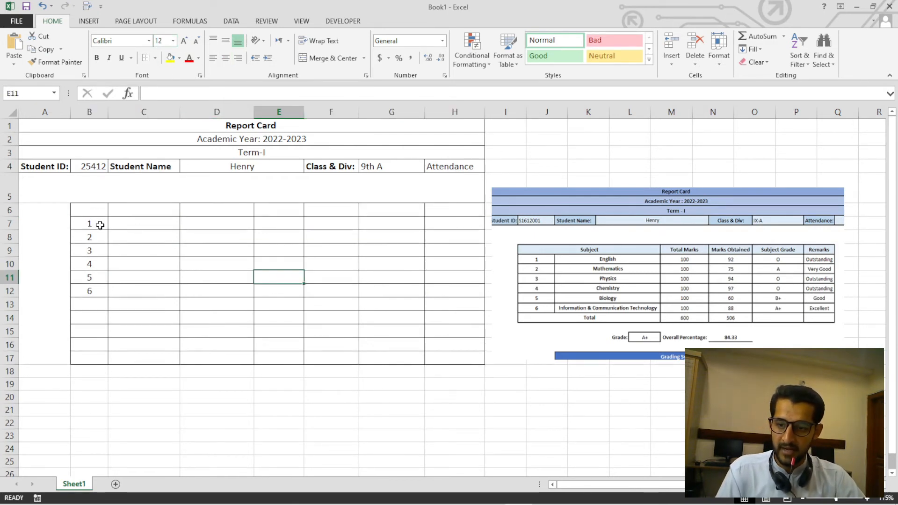
{"action": "left_click_drag", "start_coordinate": [100, 225], "coordinate": [94, 291]}
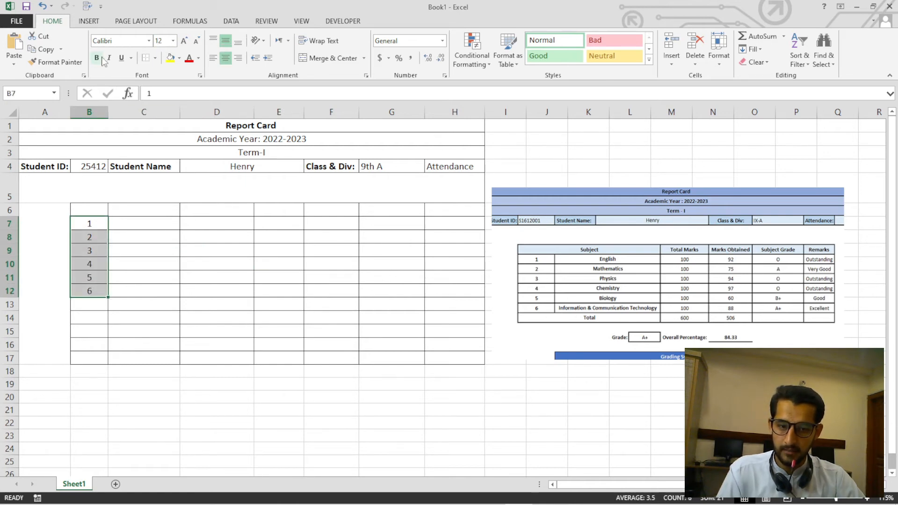
{"action": "left_click", "coordinate": [97, 209]}
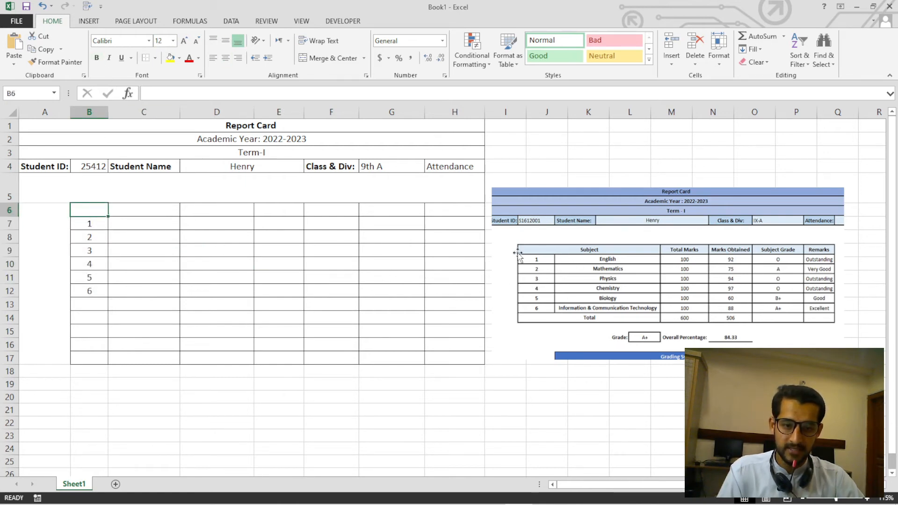
{"action": "left_click", "coordinate": [157, 251]}
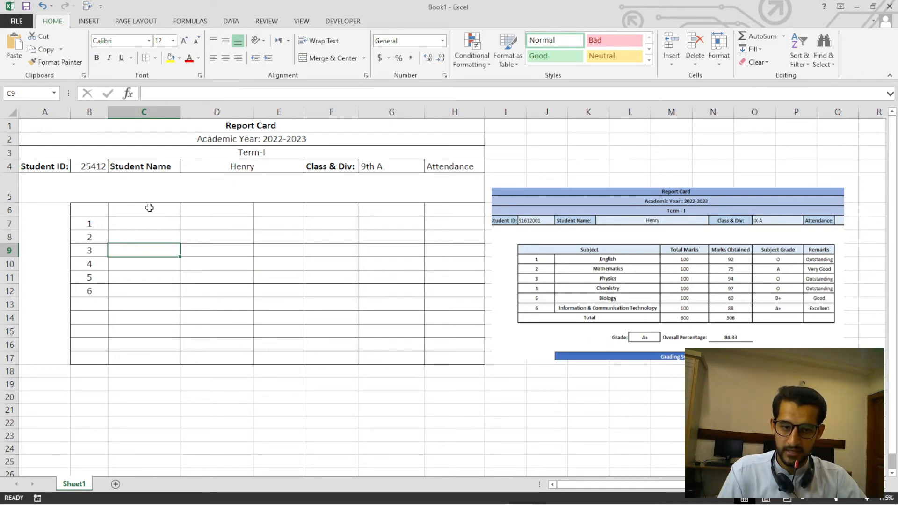
{"action": "left_click_drag", "start_coordinate": [91, 208], "coordinate": [224, 211]}
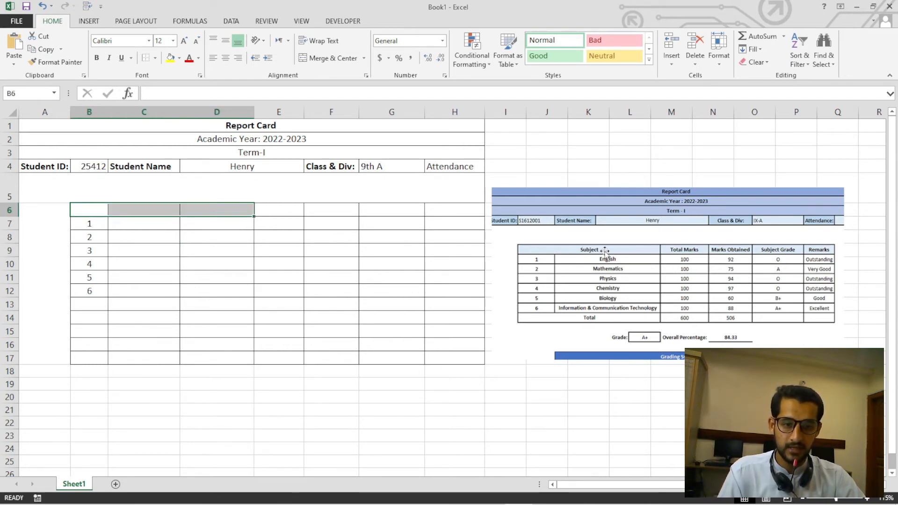
{"action": "left_click", "coordinate": [111, 239]}
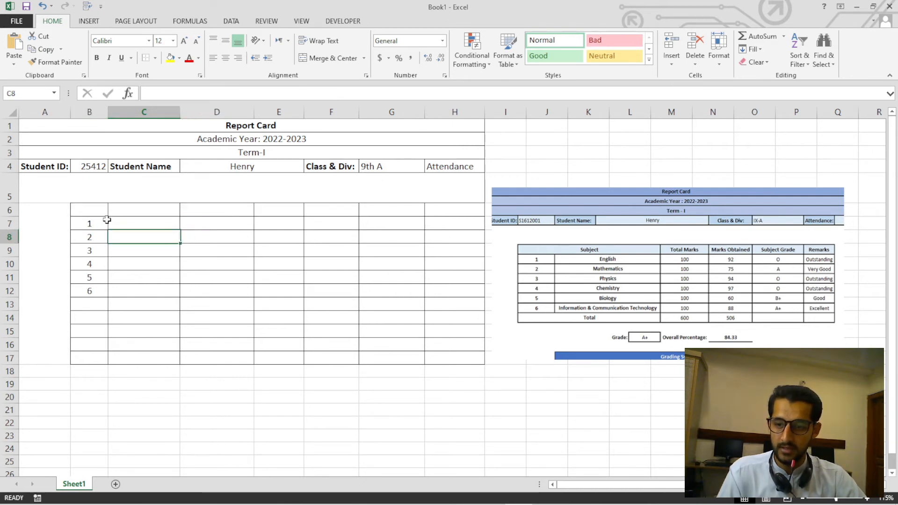
Merge header cells B6:D6 into one cell without centring.
{"action": "left_click", "coordinate": [95, 210]}
{"action": "left_click_drag", "start_coordinate": [104, 211], "coordinate": [202, 210]}
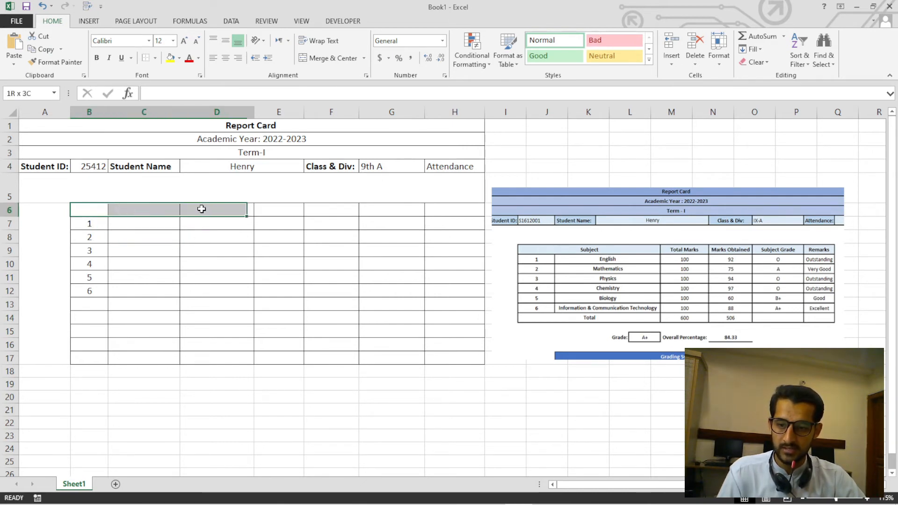
{"action": "left_click", "coordinate": [364, 58]}
{"action": "left_click", "coordinate": [358, 99]}
{"action": "left_click", "coordinate": [219, 275]}
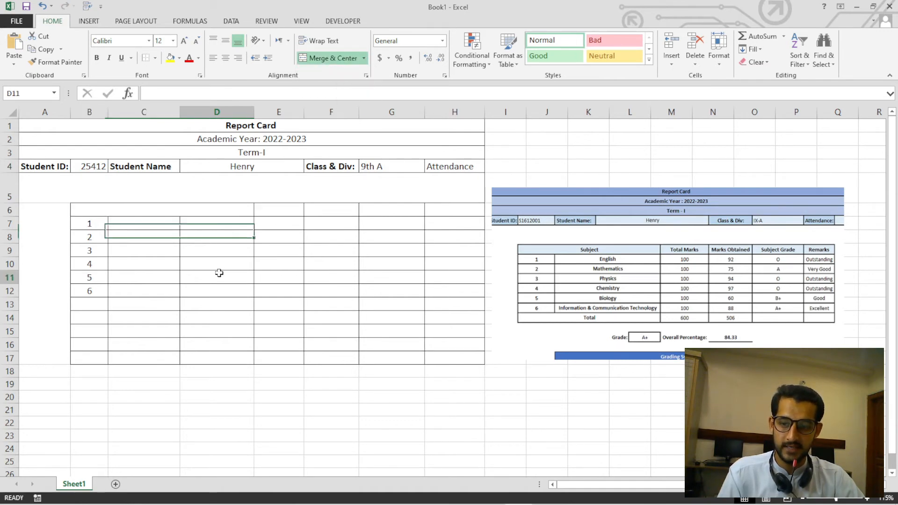
Enter the heading Subject in the merged cell B6:D6, in bold and centred horizontally.
{"action": "left_click", "coordinate": [187, 214]}
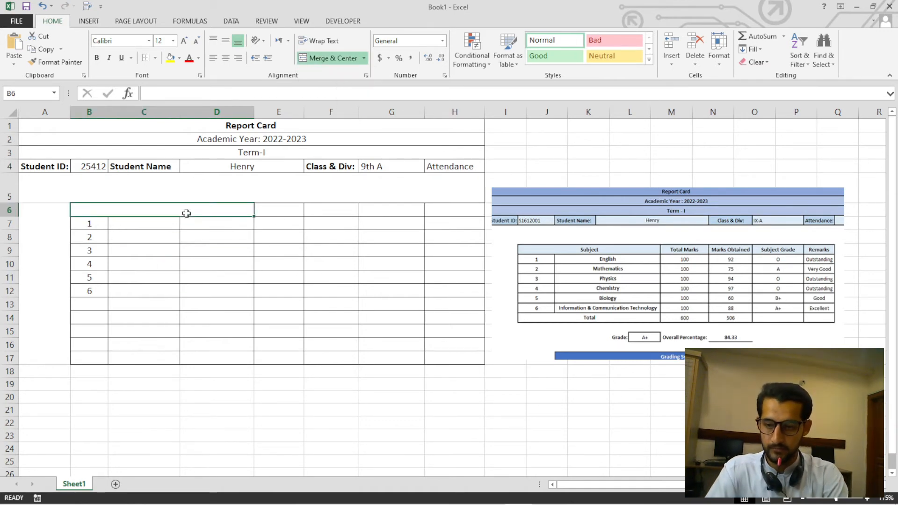
{"action": "type", "text": "Subject"}
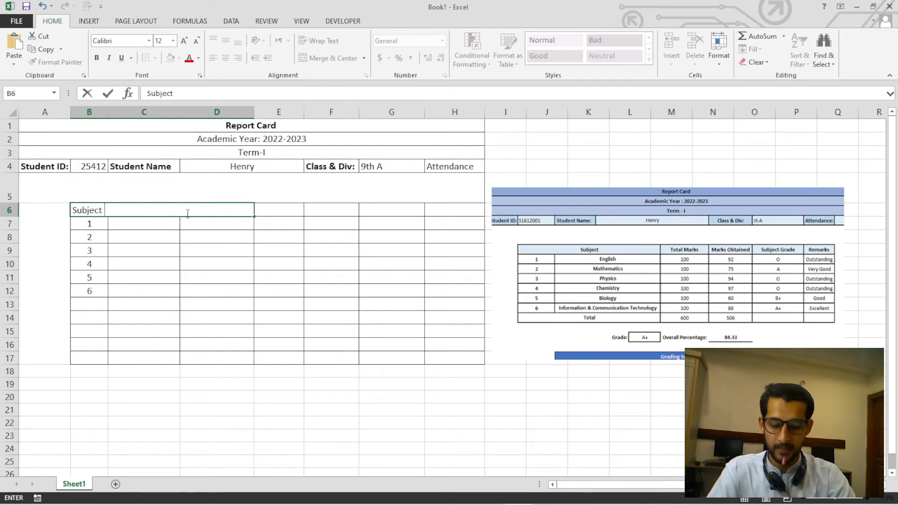
{"action": "key", "text": "Return"}
{"action": "left_click", "coordinate": [183, 253]}
{"action": "left_click", "coordinate": [176, 208]}
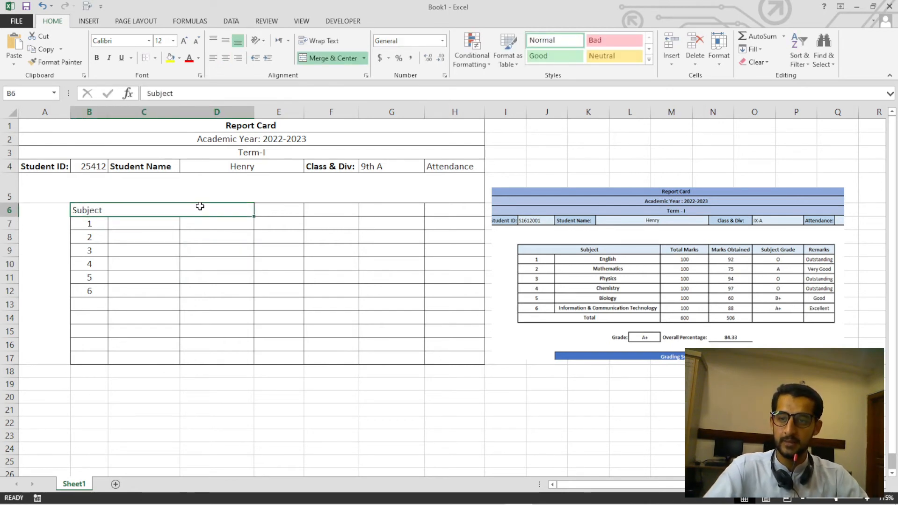
{"action": "left_click", "coordinate": [97, 58]}
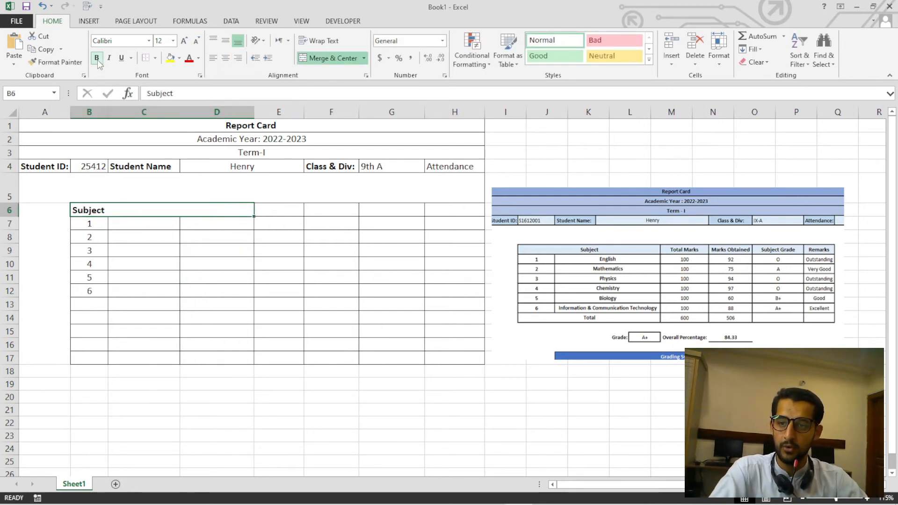
{"action": "left_click", "coordinate": [226, 59]}
{"action": "left_click", "coordinate": [219, 255]}
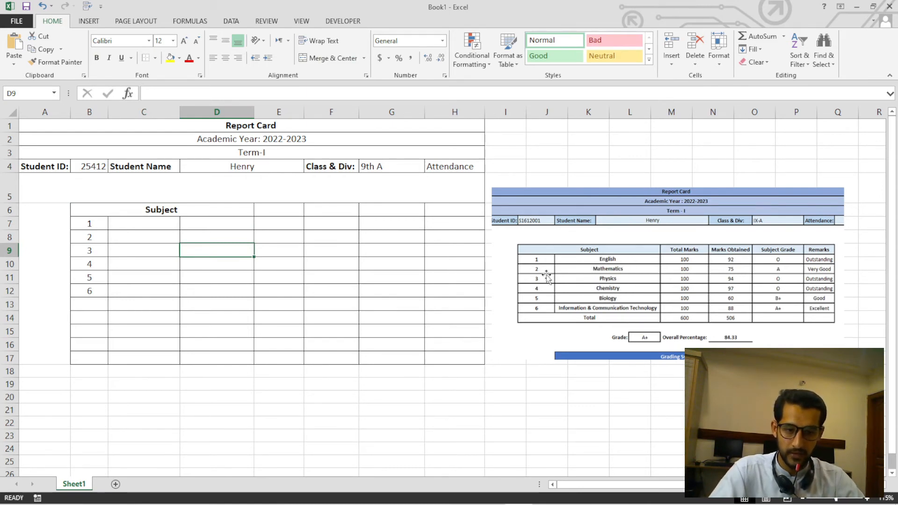
Try to merge and centre cells C8 and D8.
{"action": "left_click_drag", "start_coordinate": [155, 228], "coordinate": [209, 235]}
{"action": "left_click", "coordinate": [330, 58]}
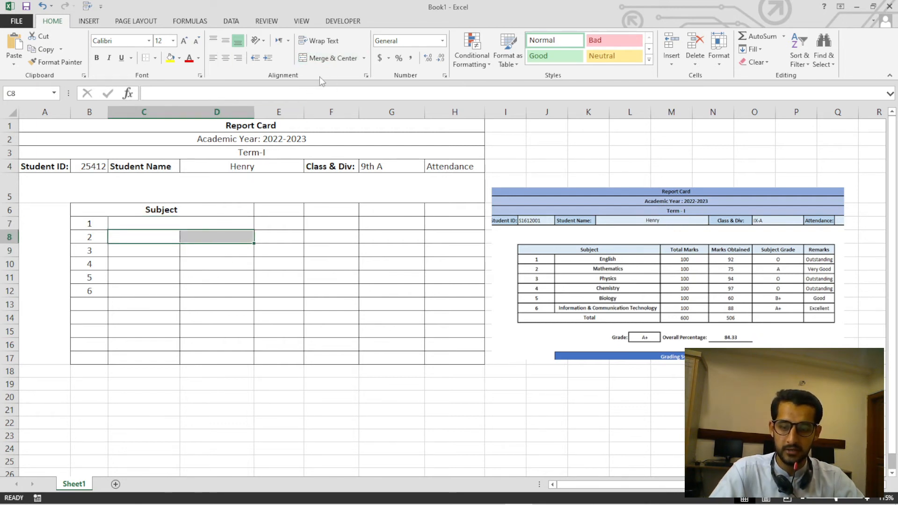
{"action": "key", "text": "ctrl+z"}
{"action": "left_click", "coordinate": [201, 295]}
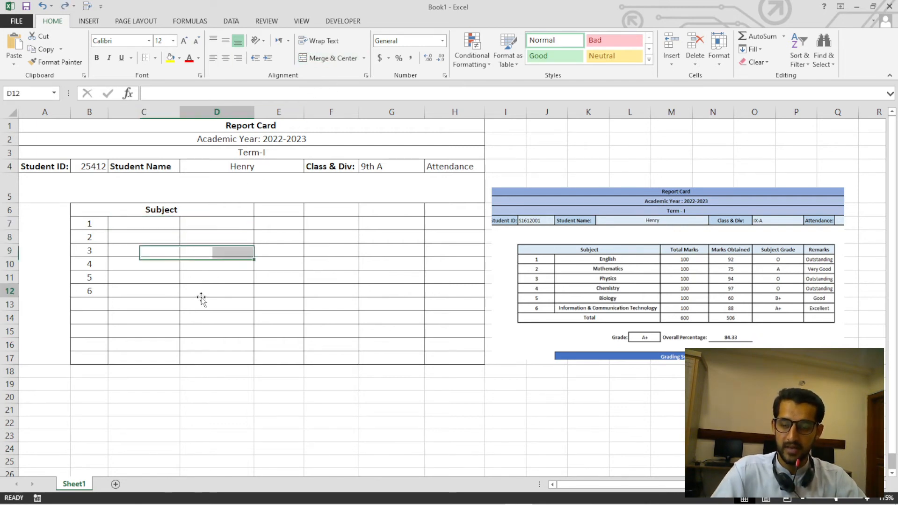
Merge columns C and D row by row across C7:D12 with Merge Across.
{"action": "left_click", "coordinate": [153, 226]}
{"action": "mouse_move", "coordinate": [153, 226]}
{"action": "left_mouse_down"}
{"action": "mouse_move", "coordinate": [206, 262]}
{"action": "mouse_move", "coordinate": [206, 287]}
{"action": "left_mouse_up"}
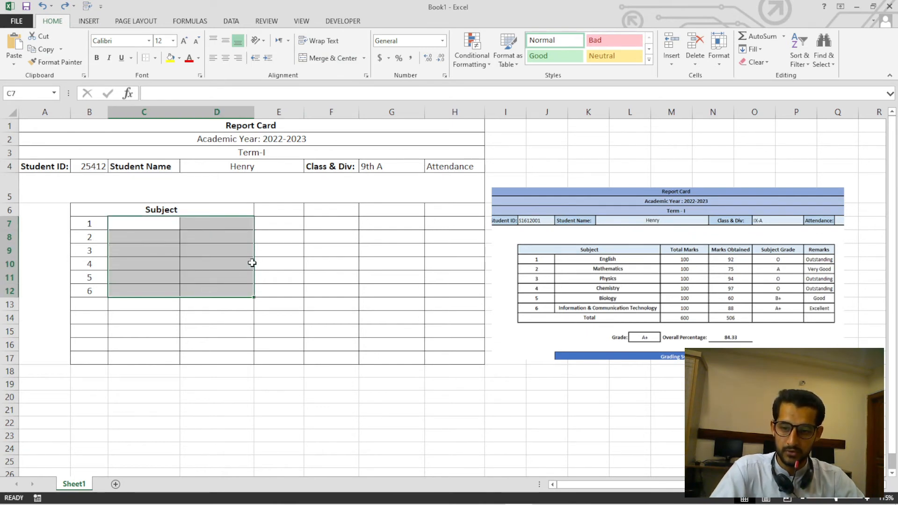
{"action": "left_click", "coordinate": [364, 58]}
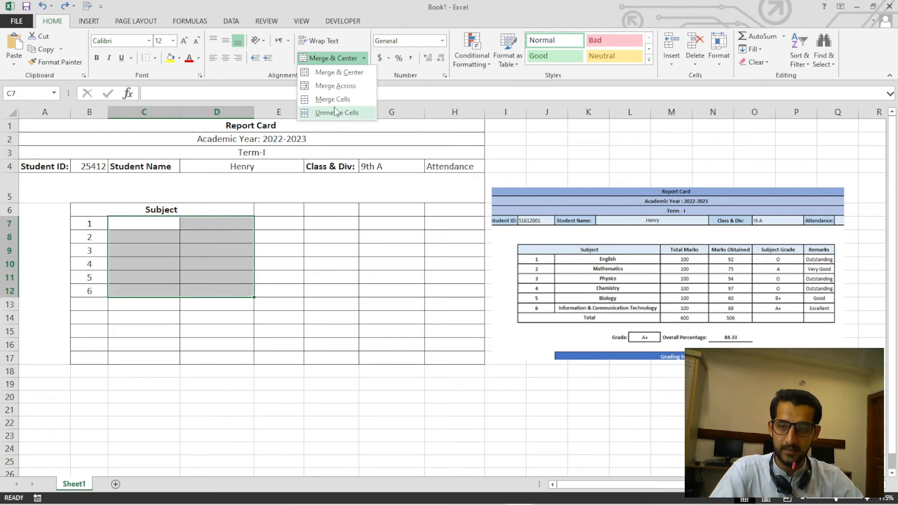
{"action": "left_click", "coordinate": [336, 85]}
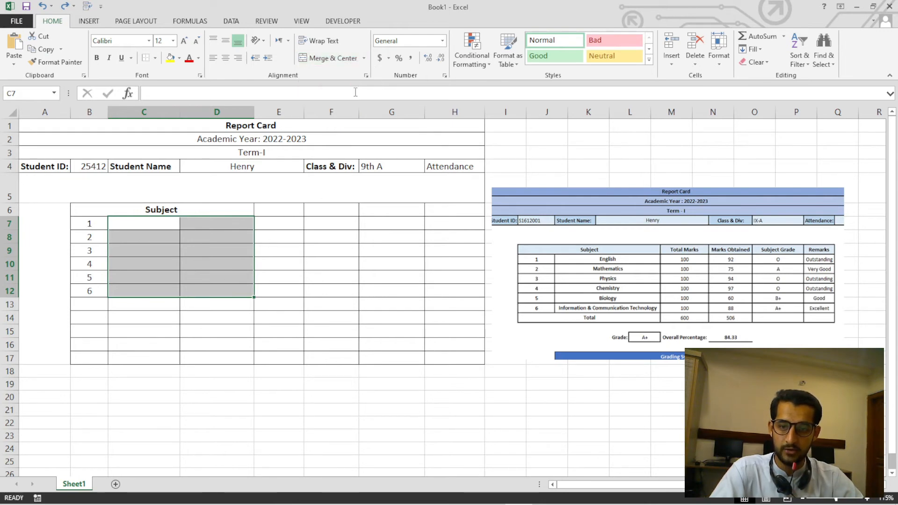
{"action": "left_click", "coordinate": [182, 329]}
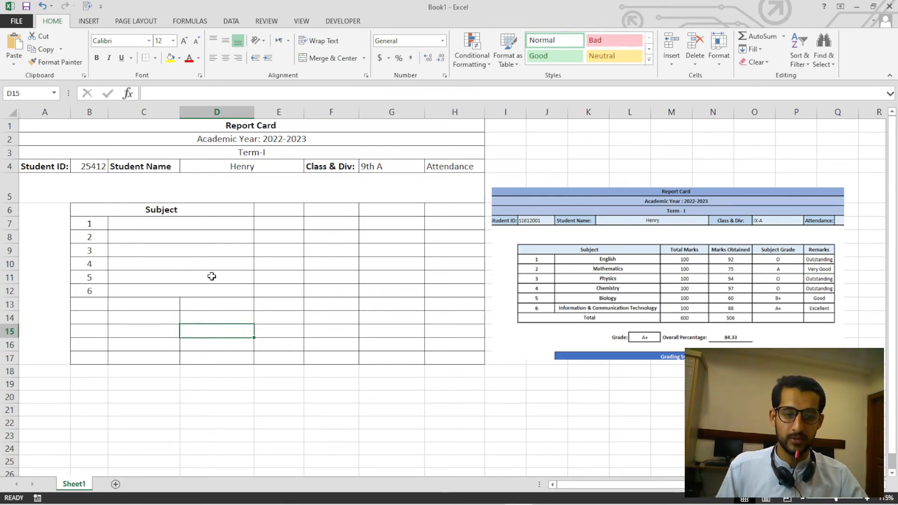
Enter the subject names English in cell C7 and Mathematics in cell C8.
{"action": "left_click", "coordinate": [186, 225]}
{"action": "type", "text": "En"}
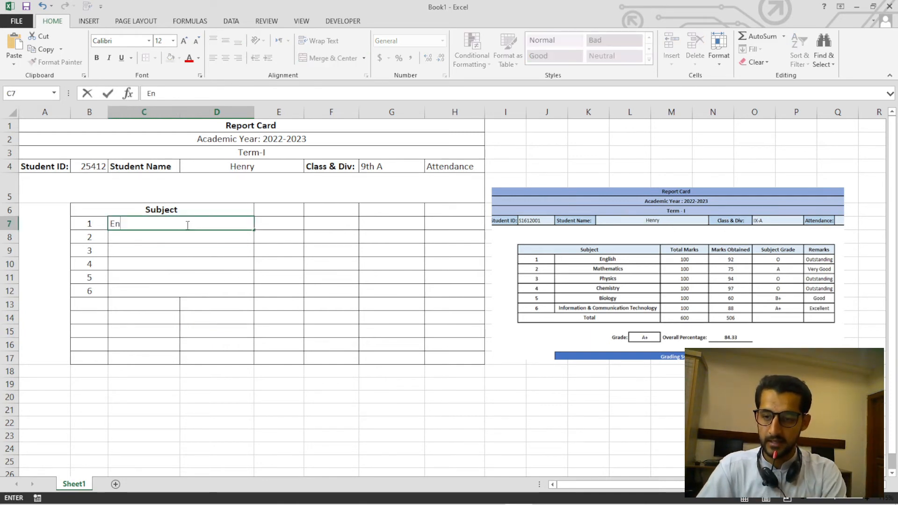
{"action": "type", "text": "glish"}
{"action": "key", "text": "Return"}
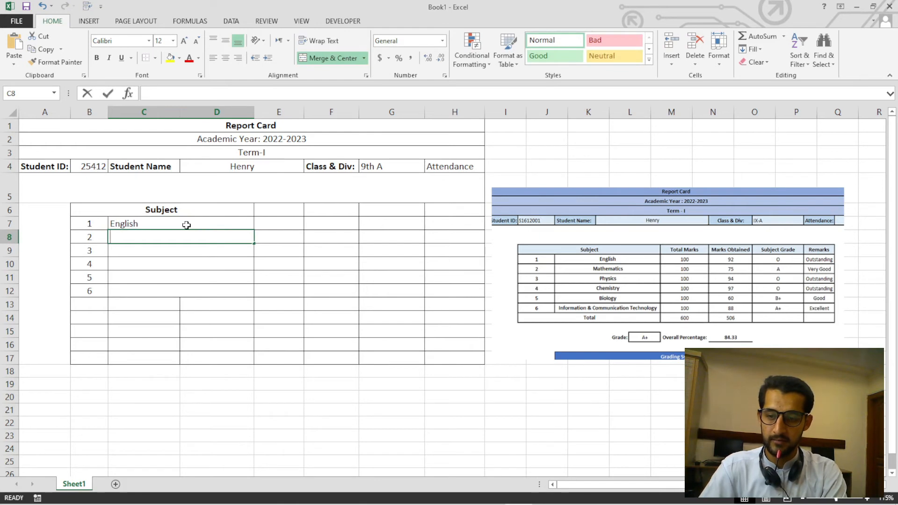
{"action": "type", "text": "math"}
{"action": "key", "text": "BackSpace"}
{"action": "key", "text": "BackSpace"}
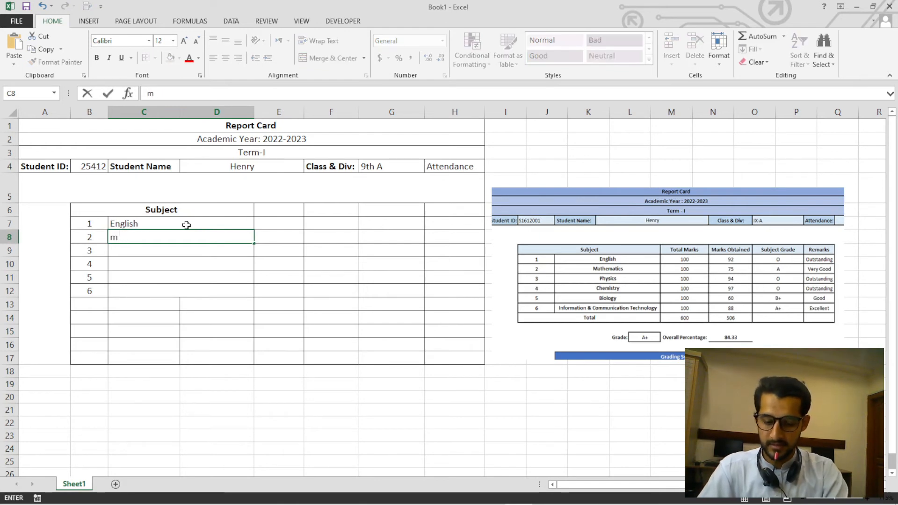
{"action": "key", "text": "BackSpace"}
{"action": "type", "text": "Mathematics"}
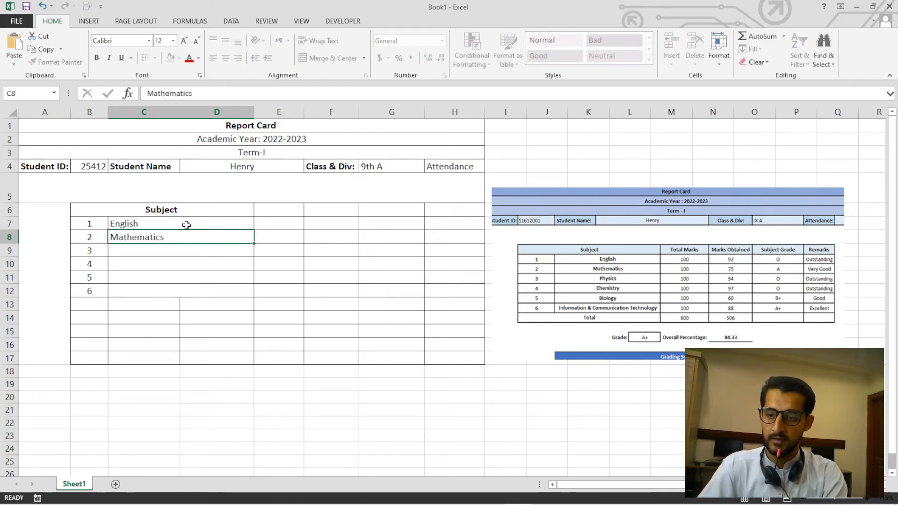
{"action": "key", "text": "Return"}
Enter the subject names Physics, Chemistry and Biology in cells C9, C10 and C11.
{"action": "type", "text": "P"}
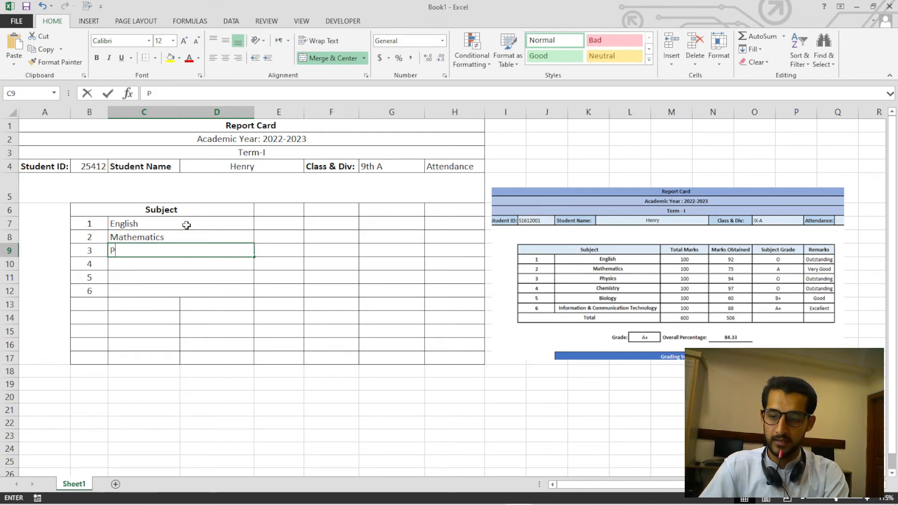
{"action": "type", "text": "hysics"}
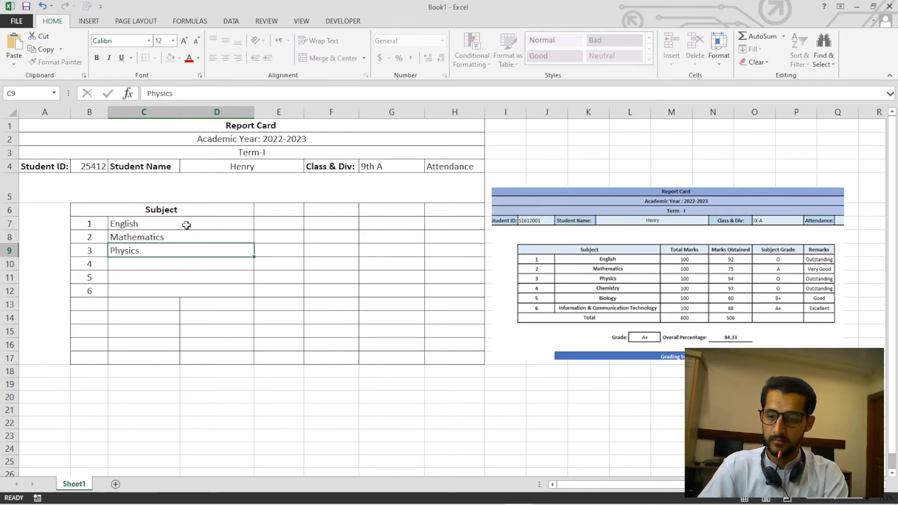
{"action": "key", "text": "Return"}
{"action": "type", "text": "Ch"}
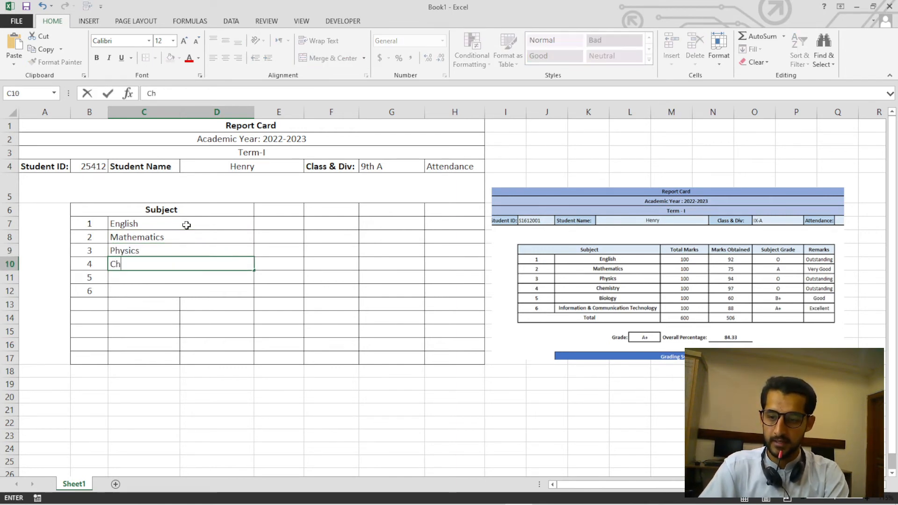
{"action": "type", "text": "me"}
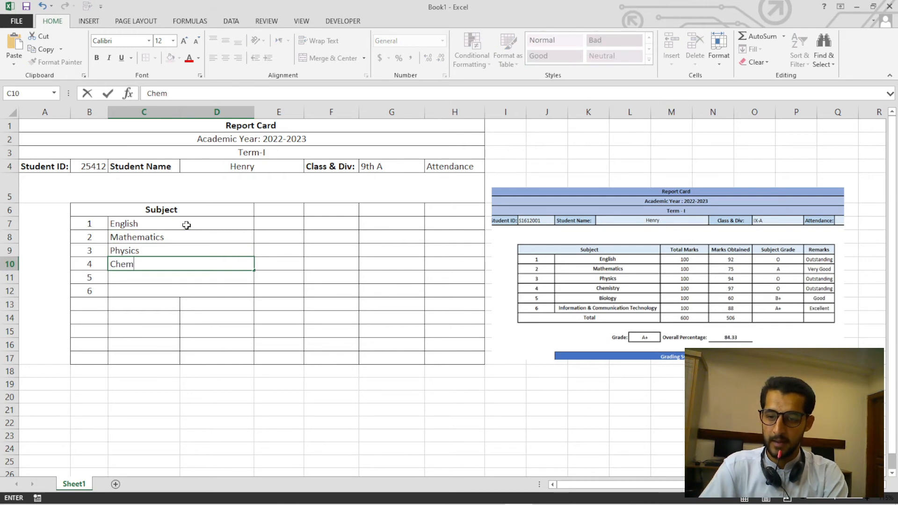
{"action": "key", "text": "Return"}
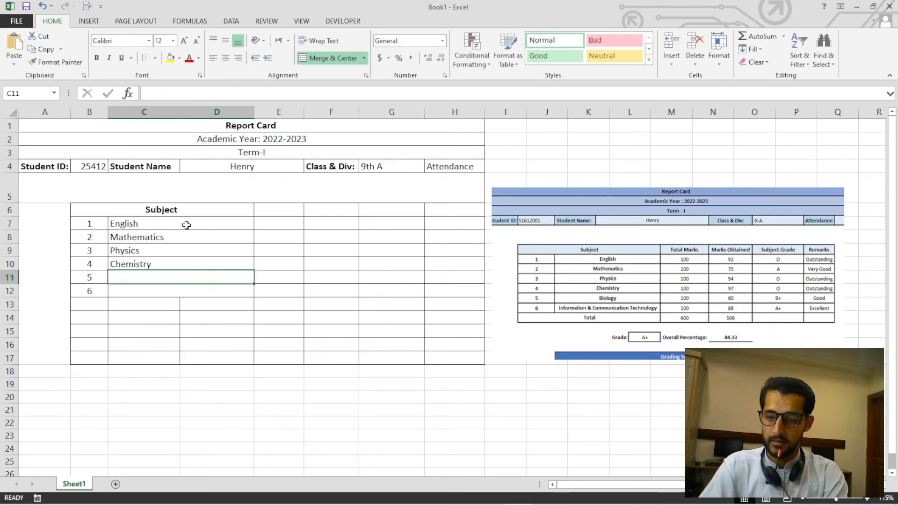
{"action": "type", "text": "Bio"}
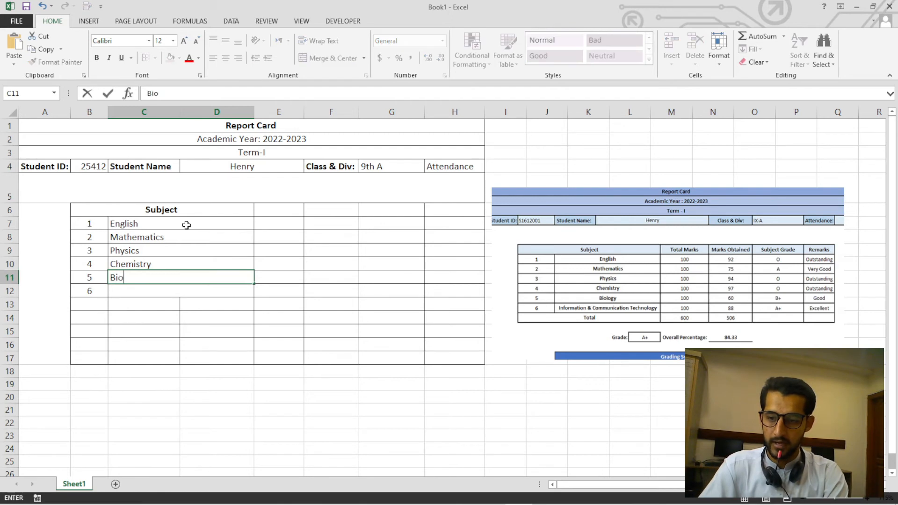
{"action": "type", "text": "logy"}
{"action": "key", "text": "Return"}
Enter the subject name Computer Science in cell C12.
{"action": "type", "text": "Computer Sci"}
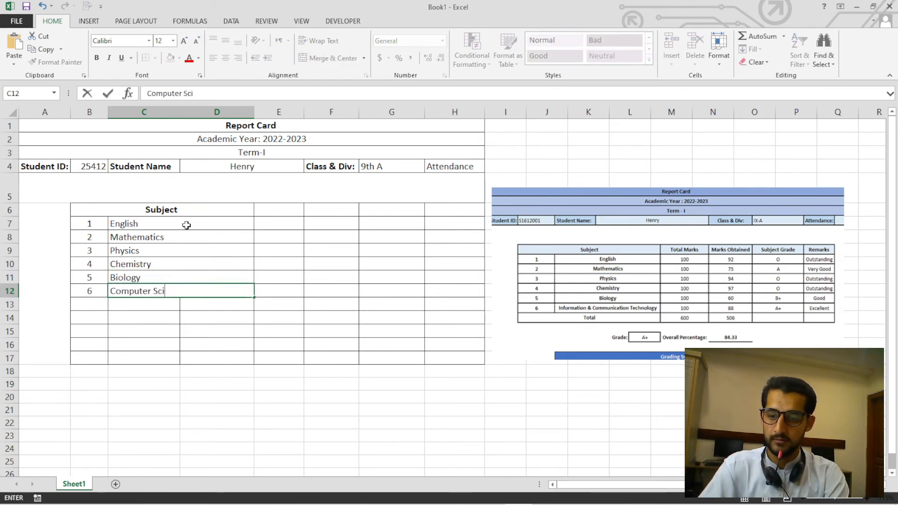
{"action": "type", "text": "ences"}
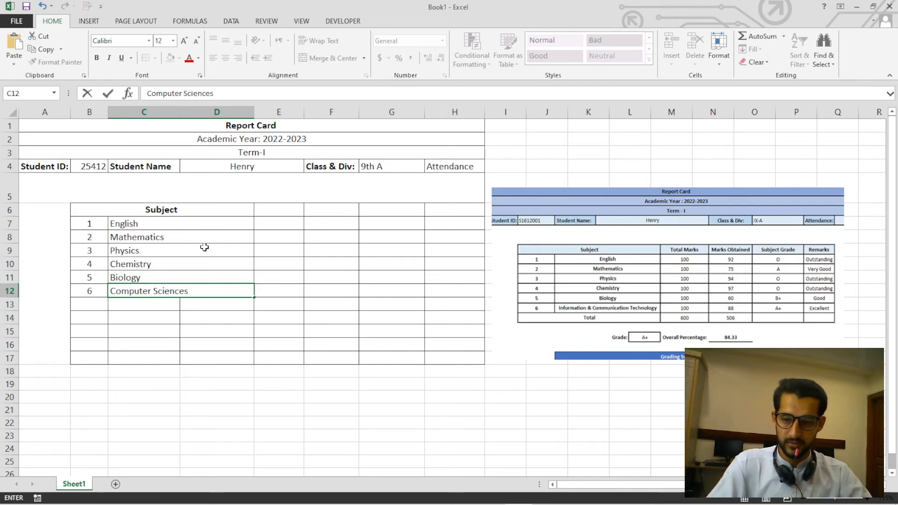
{"action": "left_click", "coordinate": [201, 347]}
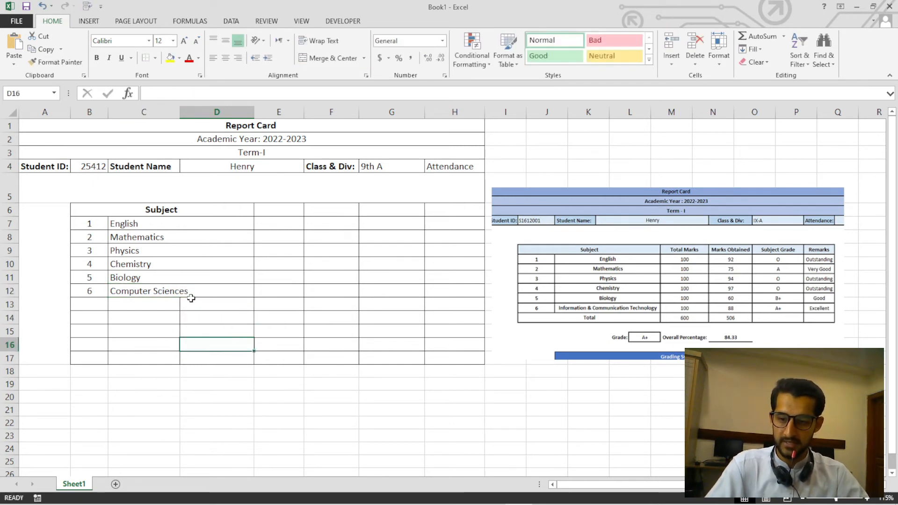
{"action": "left_click", "coordinate": [191, 299]}
{"action": "left_click", "coordinate": [199, 292]}
{"action": "double_click", "coordinate": [200, 293]}
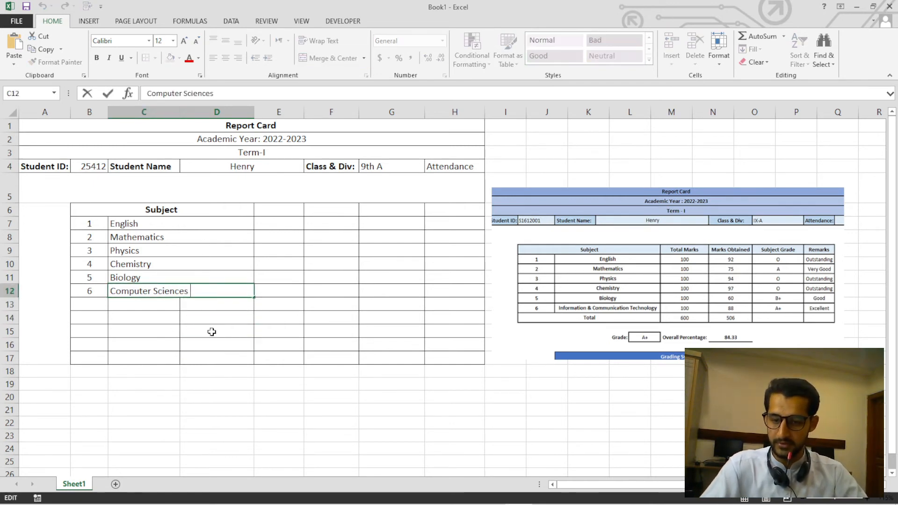
{"action": "left_click", "coordinate": [212, 332]}
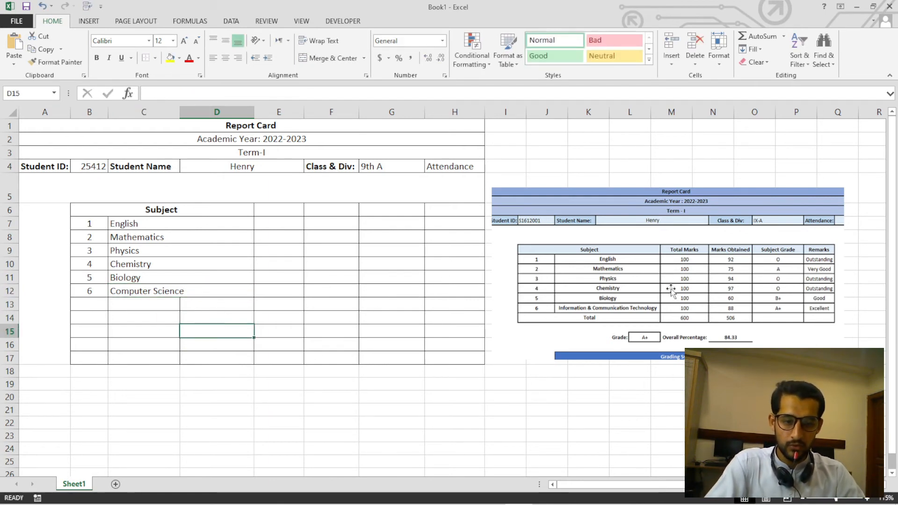
Enter the heading Total Marks in cell E6.
{"action": "left_click", "coordinate": [291, 210]}
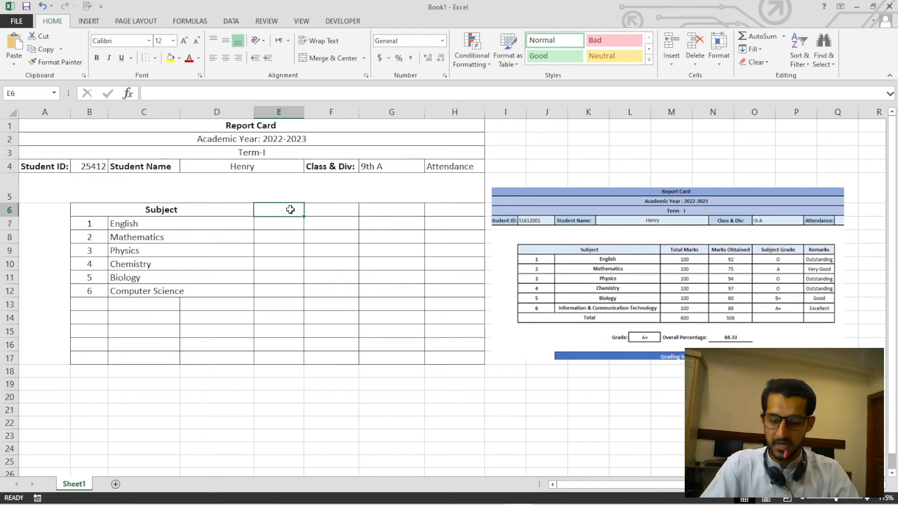
{"action": "type", "text": "Total"}
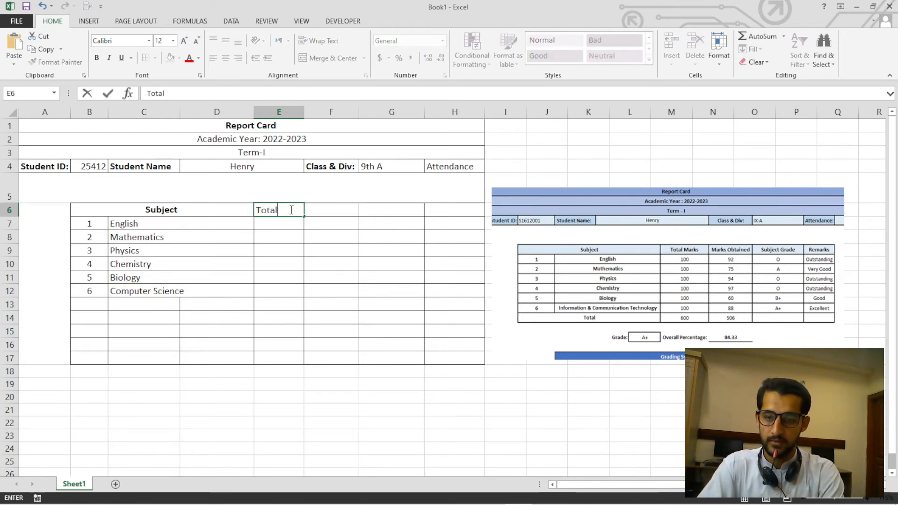
{"action": "type", "text": " Marks"}
{"action": "key", "text": "Return"}
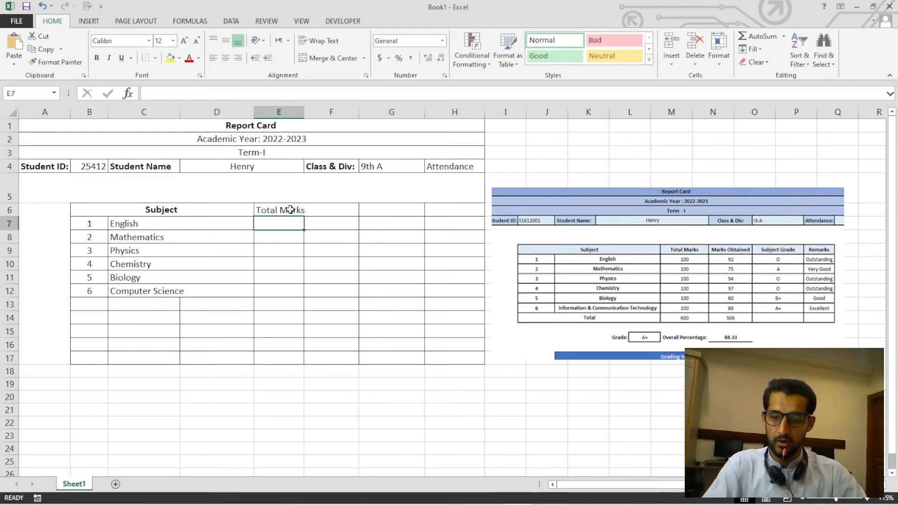
Widen column E slightly to fit the Total Marks heading, and make that heading bold and centred.
{"action": "left_click", "coordinate": [297, 245]}
{"action": "left_click", "coordinate": [295, 218]}
{"action": "left_click_drag", "start_coordinate": [305, 112], "coordinate": [308, 112]}
{"action": "left_click", "coordinate": [302, 254]}
{"action": "left_click", "coordinate": [280, 209]}
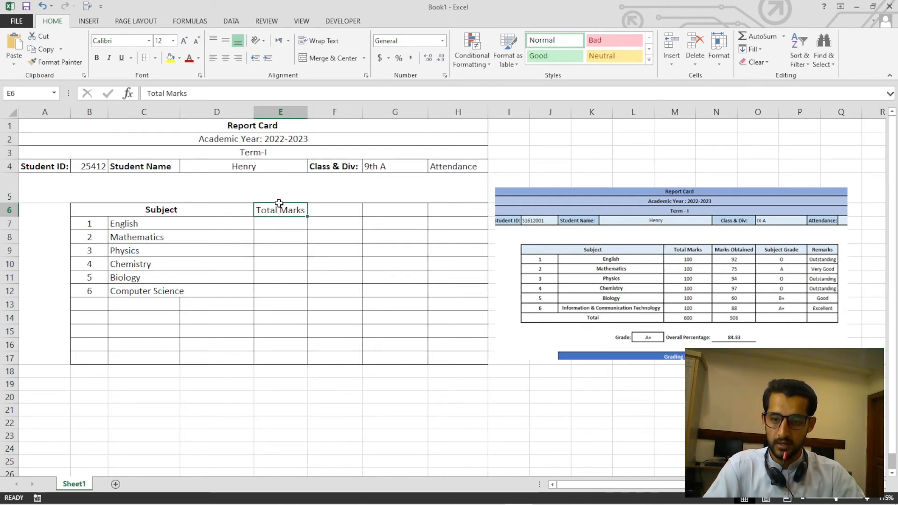
{"action": "left_click", "coordinate": [97, 58]}
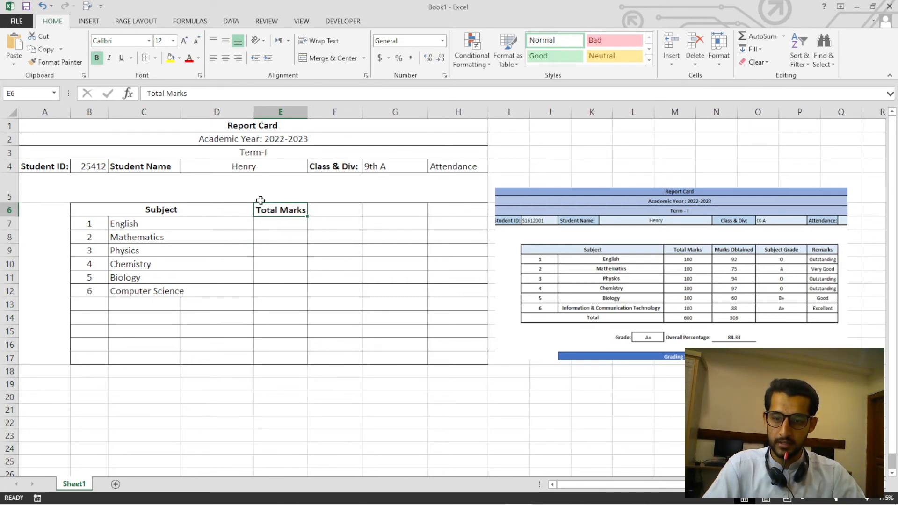
Copy the formatted Total Marks heading from E6 into cells F6:H6.
{"action": "left_click", "coordinate": [324, 211]}
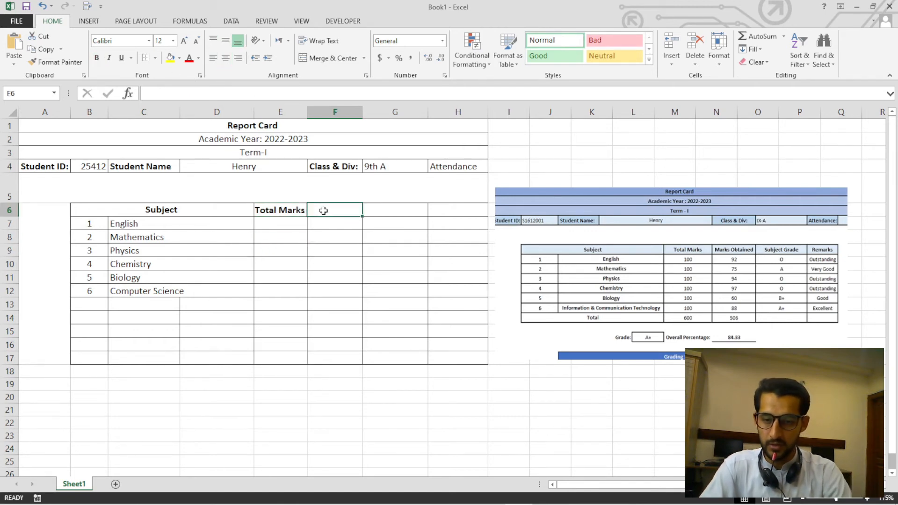
{"action": "left_click", "coordinate": [294, 212]}
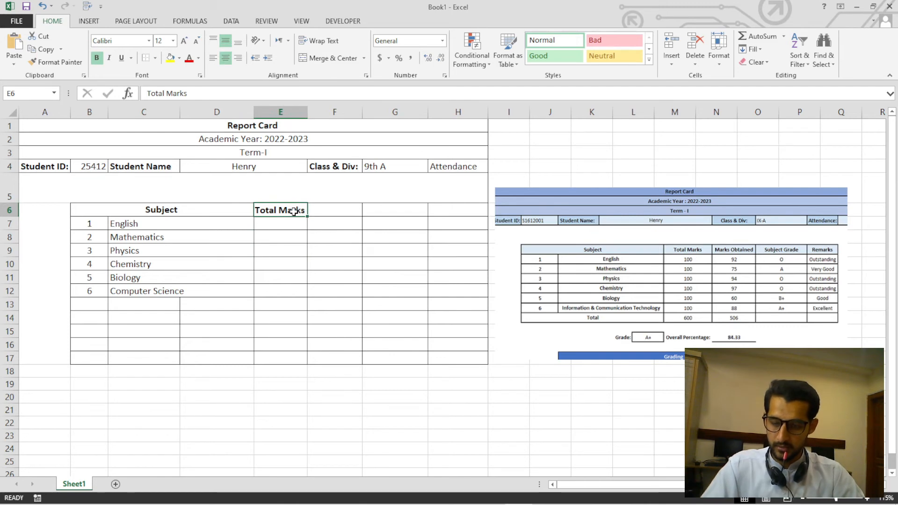
{"action": "key", "text": "ctrl+c"}
{"action": "left_click", "coordinate": [337, 209]}
{"action": "left_click_drag", "start_coordinate": [364, 209], "coordinate": [437, 209]}
{"action": "key", "text": "ctrl+v"}
{"action": "left_click", "coordinate": [430, 251]}
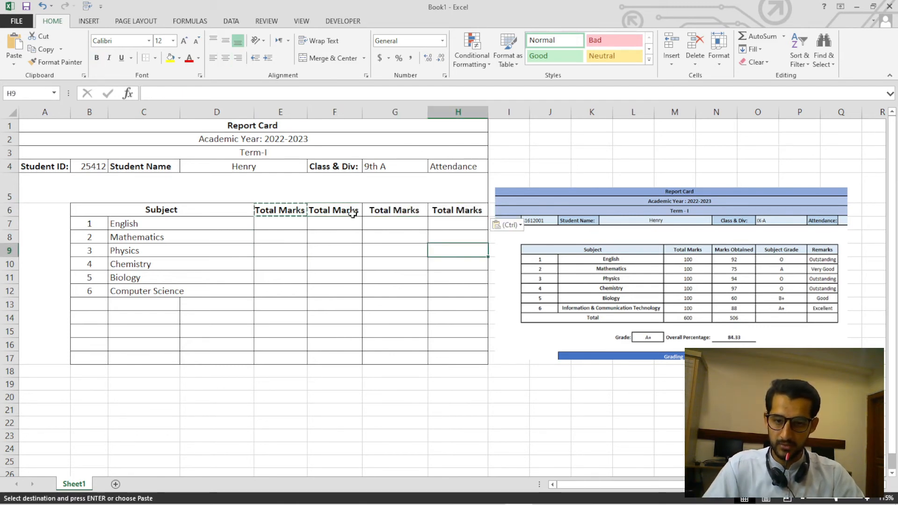
{"action": "left_click", "coordinate": [354, 213]}
{"action": "key", "text": "Escape"}
{"action": "left_click", "coordinate": [345, 234]}
Replace the copied headings in F6, G6 and H6 with Marks Obt., Sub. Grade and Remarks.
{"action": "left_click", "coordinate": [342, 213]}
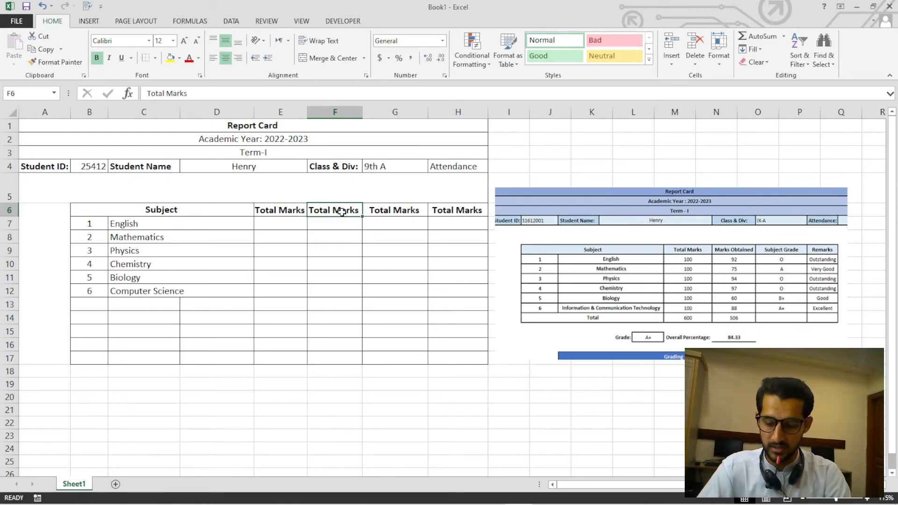
{"action": "type", "text": "Marks Obt."}
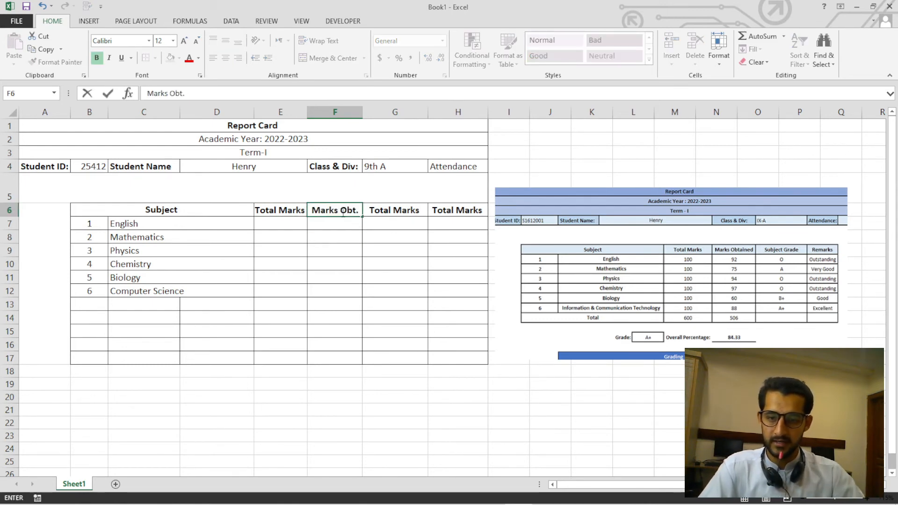
{"action": "left_click", "coordinate": [392, 212]}
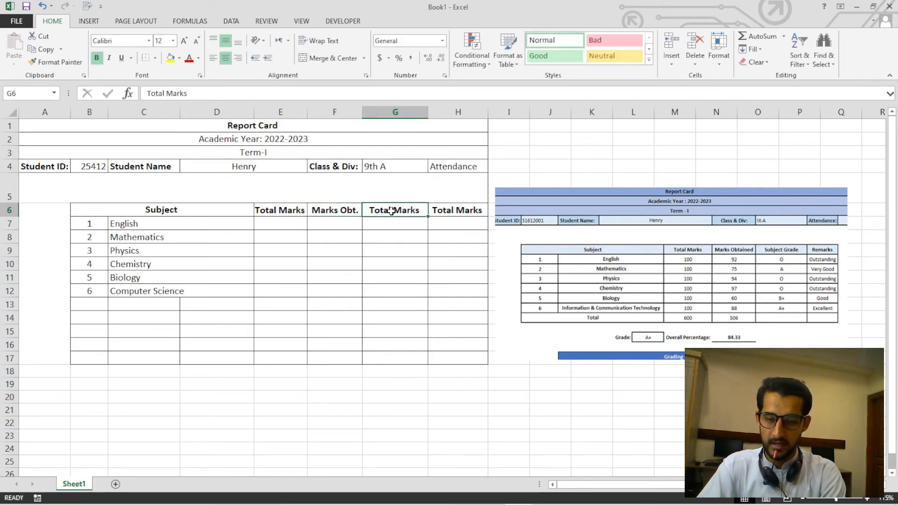
{"action": "type", "text": "su"}
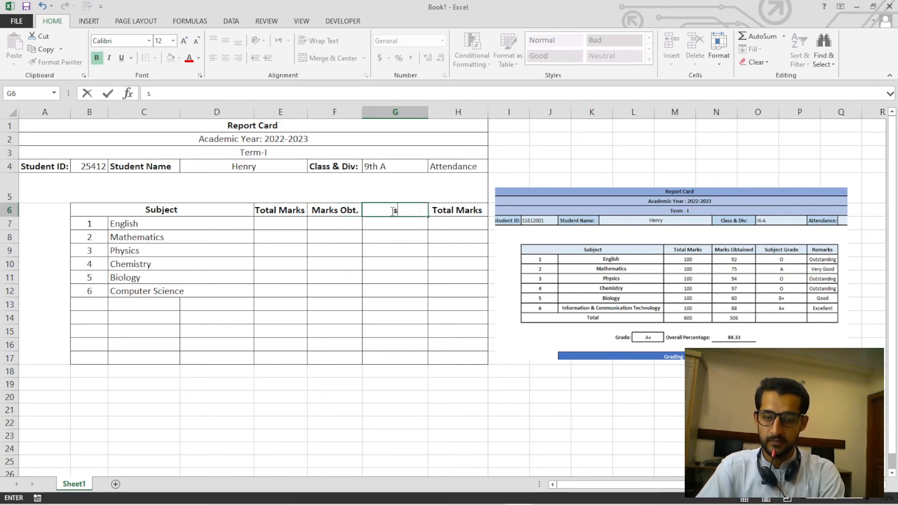
{"action": "type", "text": "ubj"}
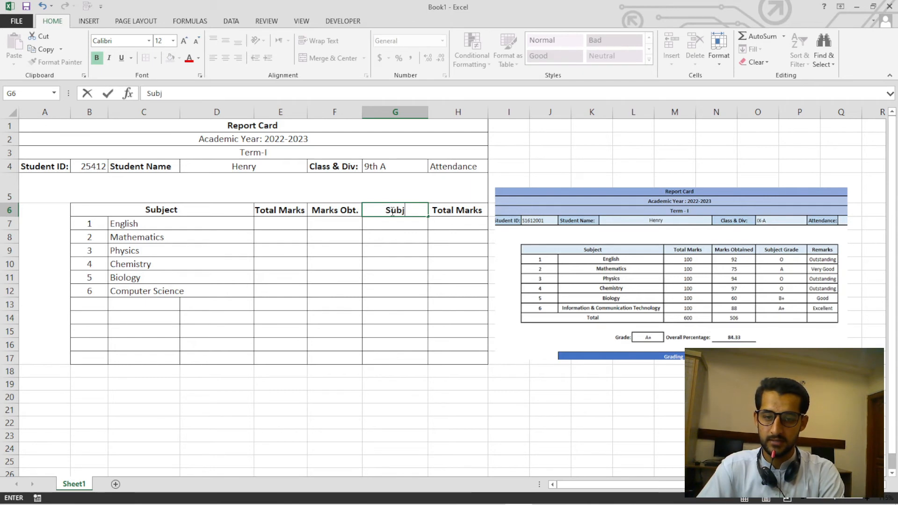
{"action": "key", "text": "BackSpace"}
{"action": "type", "text": ". Grade"}
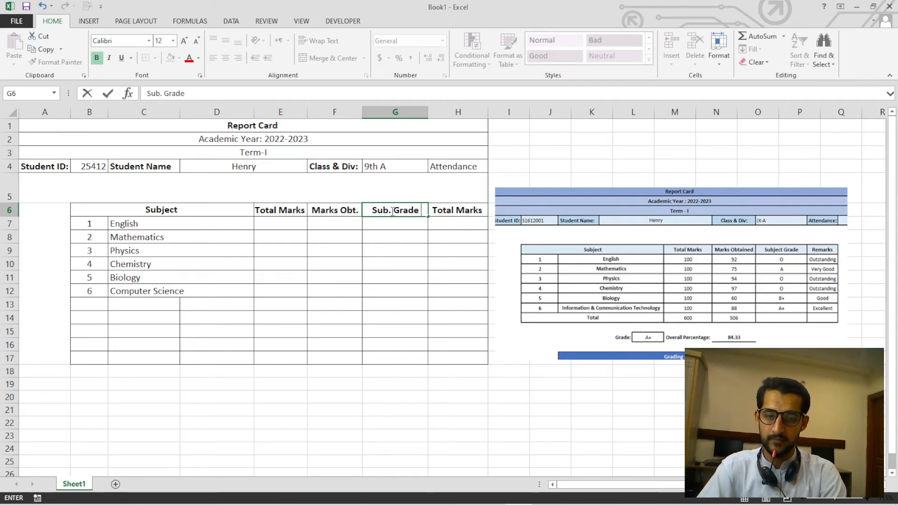
{"action": "key", "text": "Tab"}
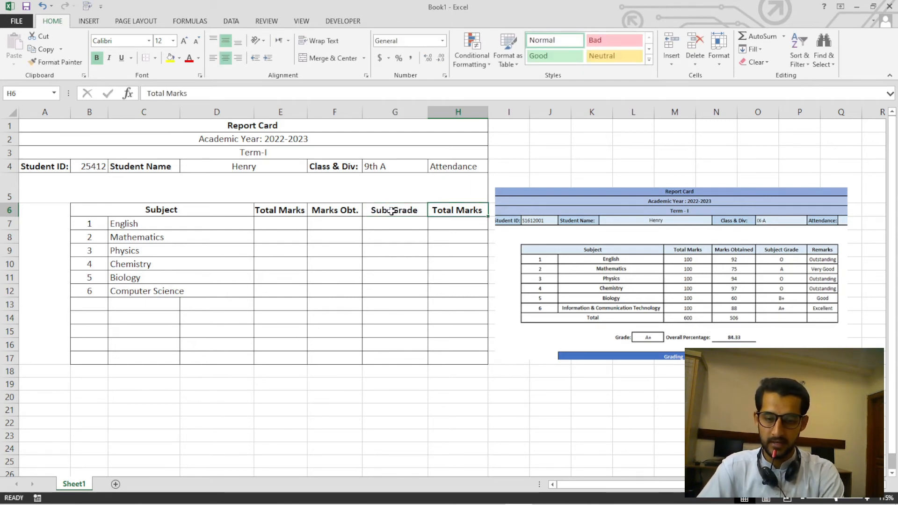
{"action": "type", "text": "Remarks"}
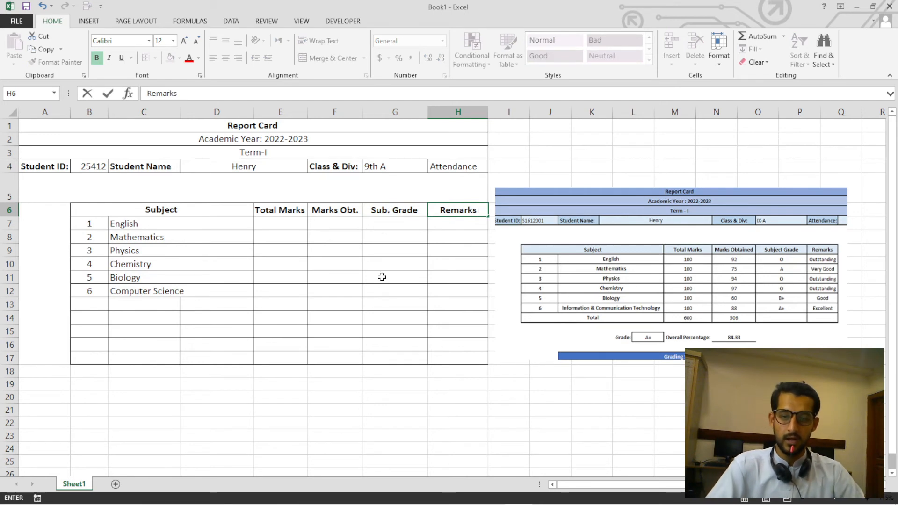
{"action": "left_click", "coordinate": [381, 277]}
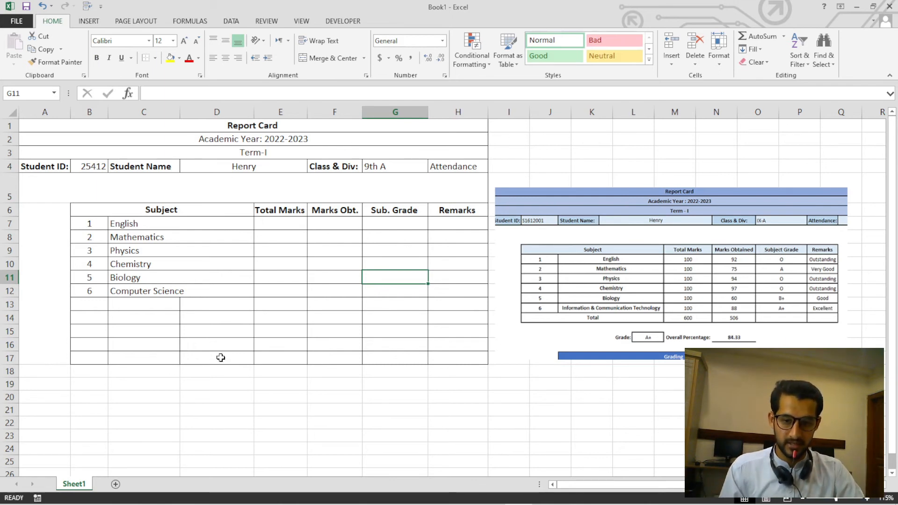
Widen columns E and F together so the Total Marks and Marks Obt. headings have more room.
{"action": "left_click_drag", "start_coordinate": [278, 213], "coordinate": [458, 210]}
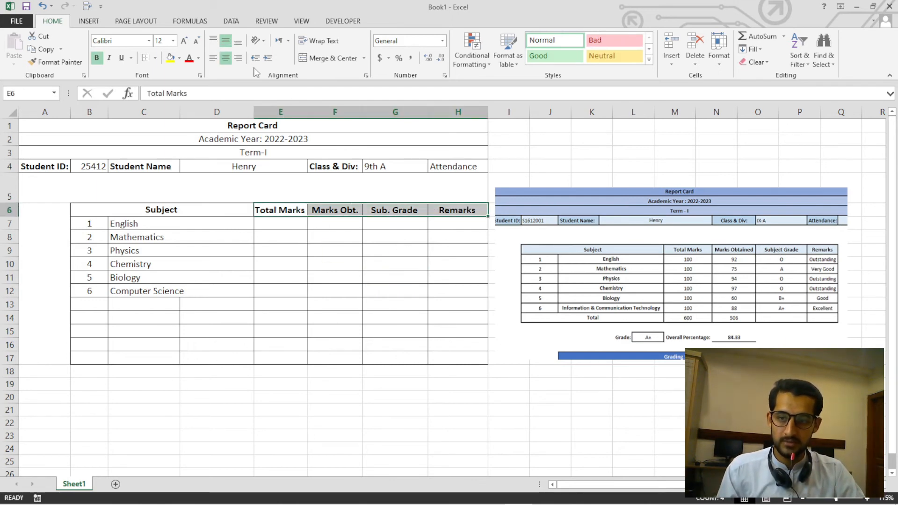
{"action": "left_click", "coordinate": [295, 212]}
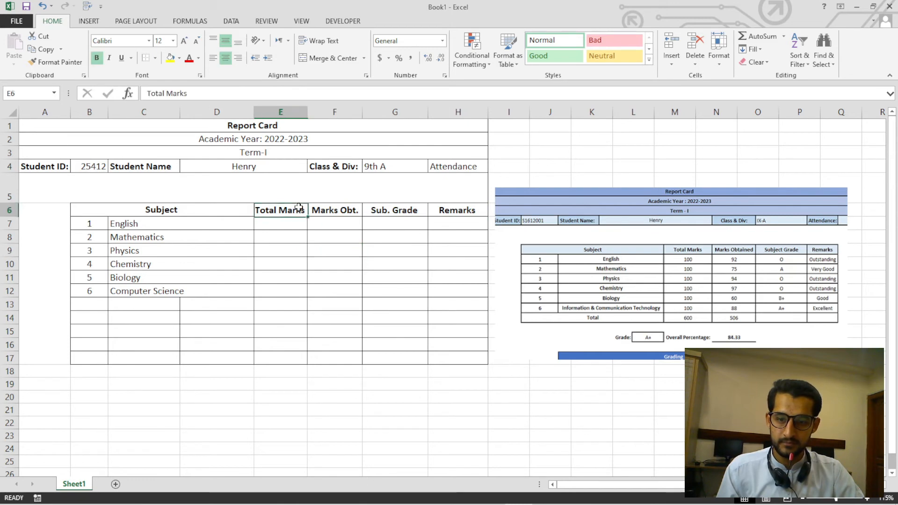
{"action": "left_click_drag", "start_coordinate": [300, 112], "coordinate": [367, 113]}
{"action": "left_click", "coordinate": [347, 261]}
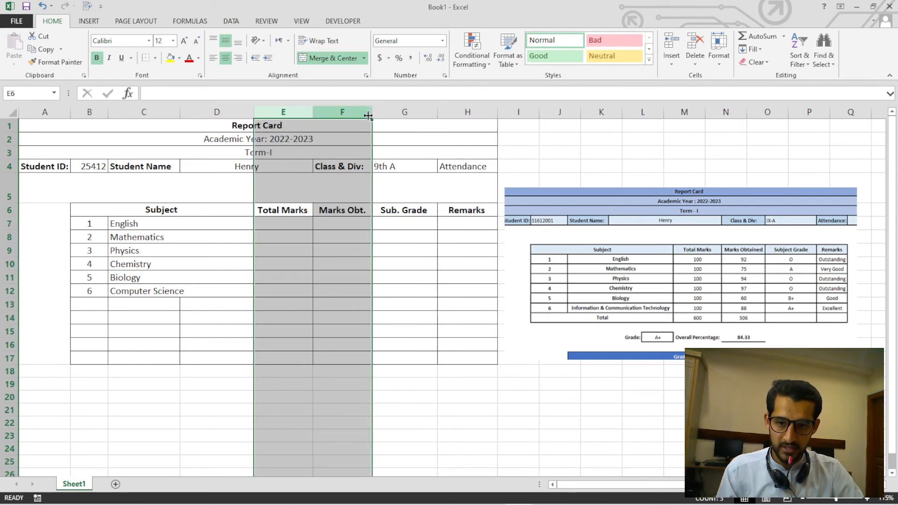
{"action": "left_click", "coordinate": [316, 263]}
{"action": "left_click", "coordinate": [297, 227]}
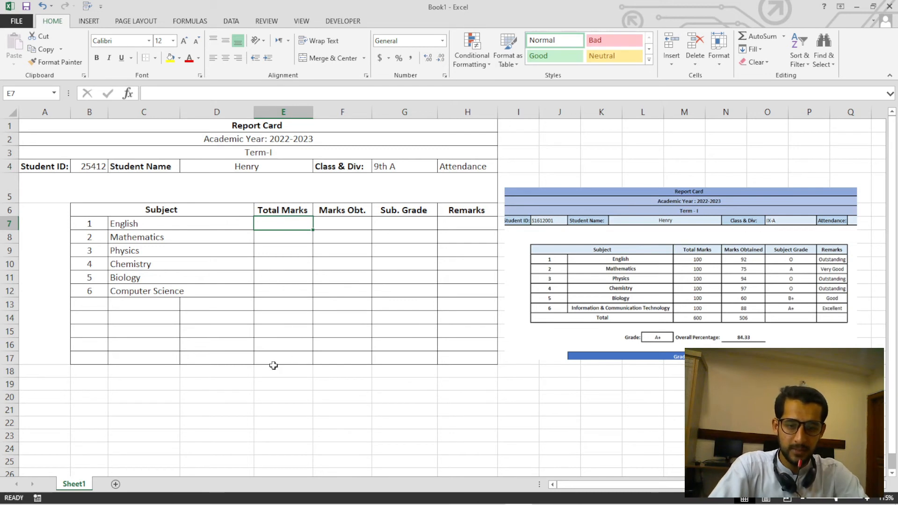
Centre the subject names in C7:D12 horizontally and vertically.
{"action": "left_click_drag", "start_coordinate": [208, 225], "coordinate": [201, 291]}
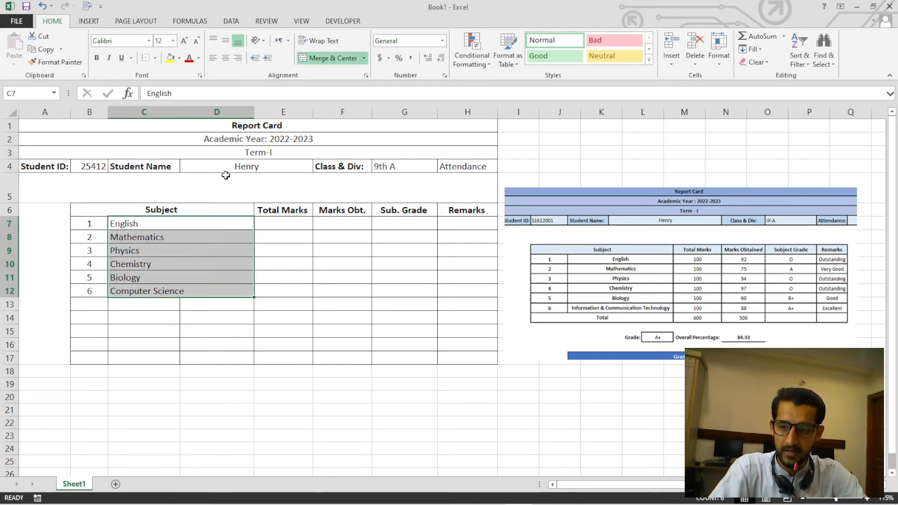
{"action": "left_click", "coordinate": [225, 58]}
{"action": "left_click", "coordinate": [225, 41]}
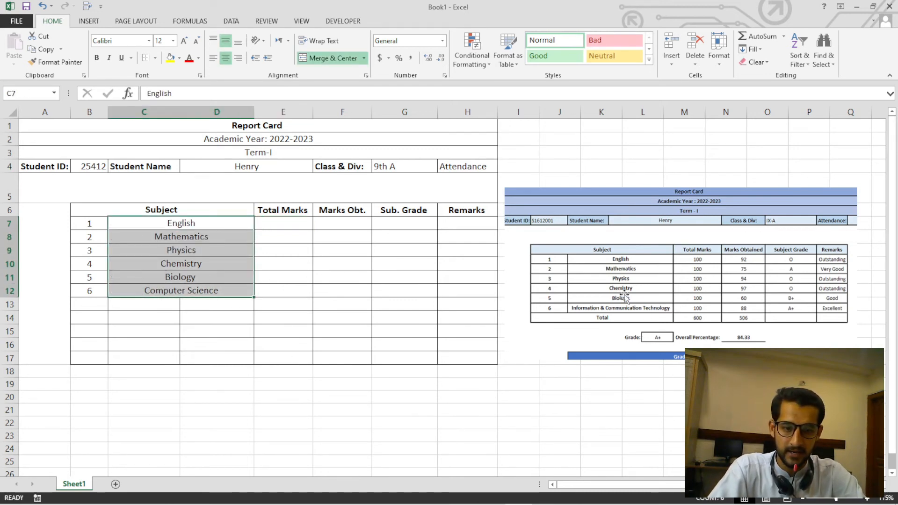
Enter 100 as the Total Marks for English in E7 and fill it down through E12.
{"action": "left_click", "coordinate": [304, 225]}
{"action": "type", "text": "100"}
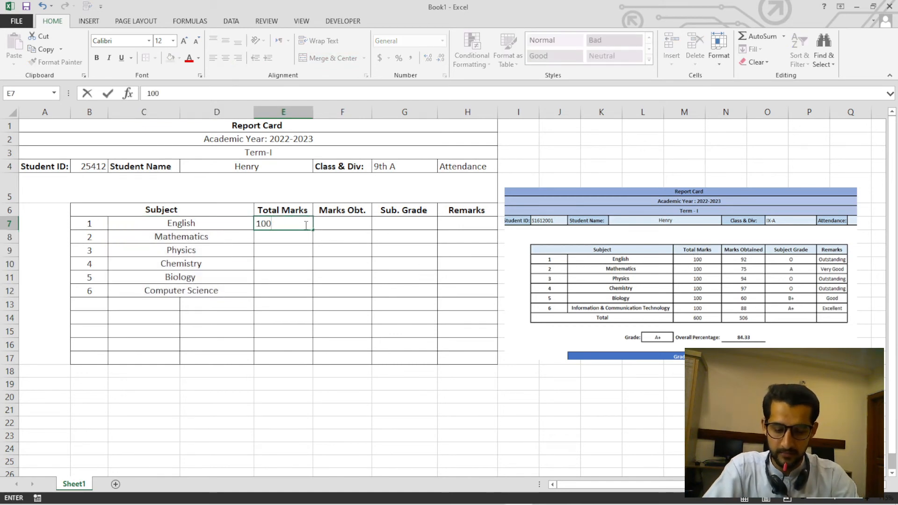
{"action": "key", "text": "Return"}
{"action": "left_click", "coordinate": [297, 223]}
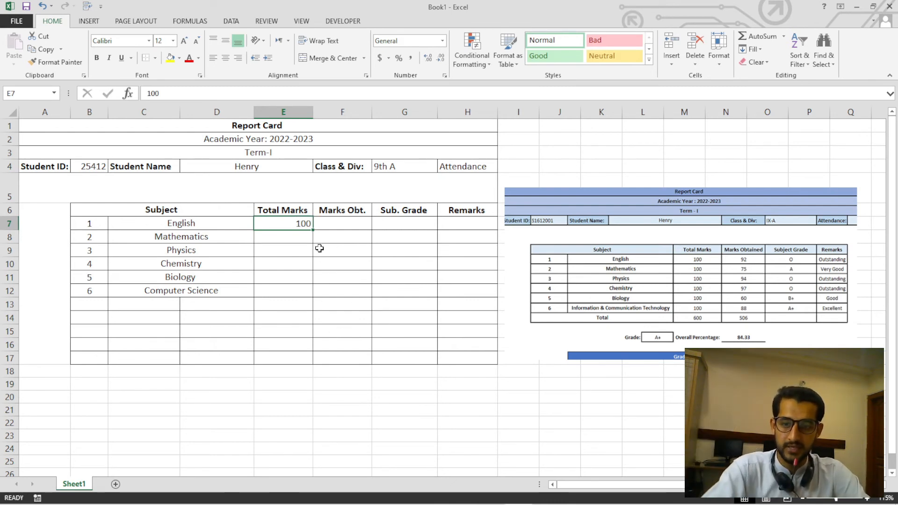
{"action": "scroll", "coordinate": [301, 249], "scroll_direction": "up", "scroll_amount": 2}
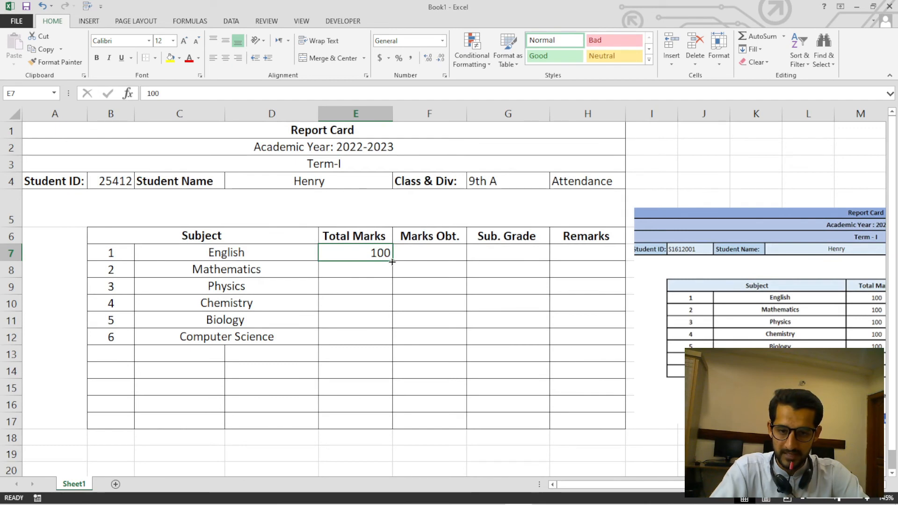
{"action": "left_click_drag", "start_coordinate": [392, 261], "coordinate": [394, 347]}
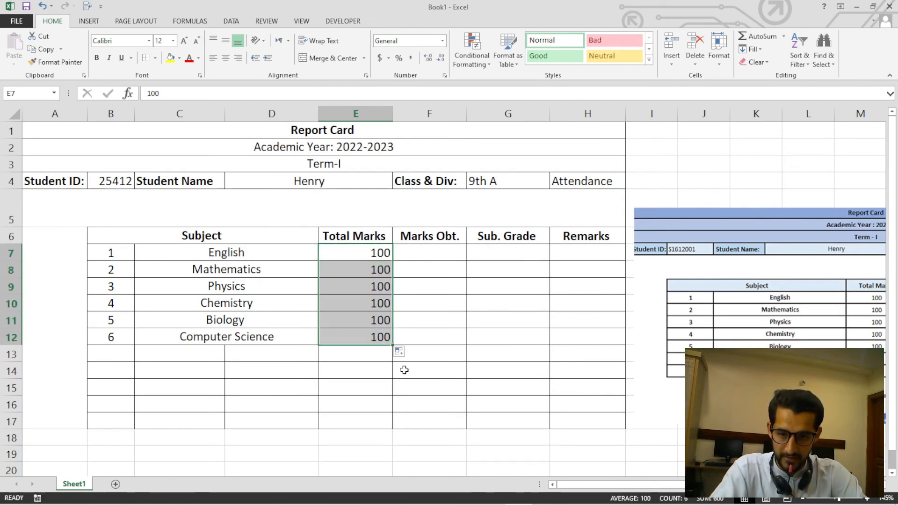
Move the sample report card picture under the Computer Science row so its marks are readable beside the table.
{"action": "left_click_drag", "start_coordinate": [681, 363], "coordinate": [389, 502]}
{"action": "left_click_drag", "start_coordinate": [573, 437], "coordinate": [493, 441]}
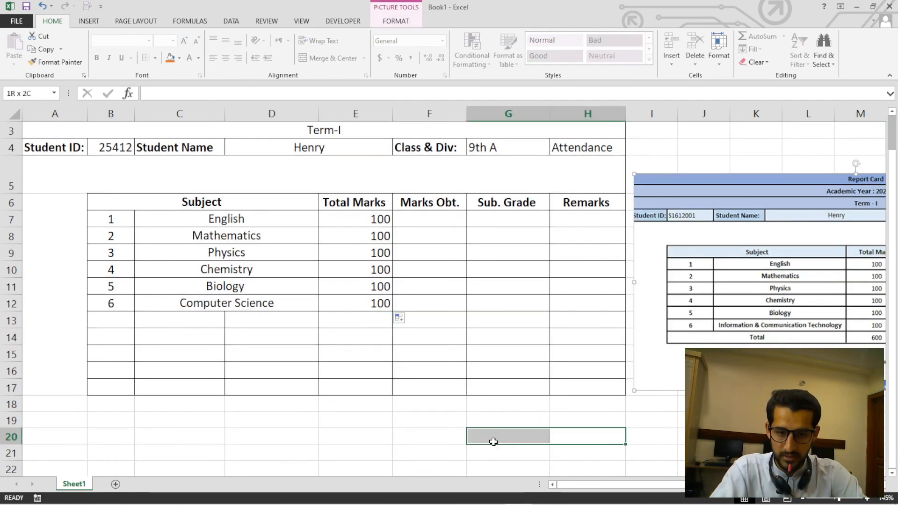
{"action": "left_click", "coordinate": [752, 306]}
{"action": "left_click_drag", "start_coordinate": [752, 307], "coordinate": [420, 408]}
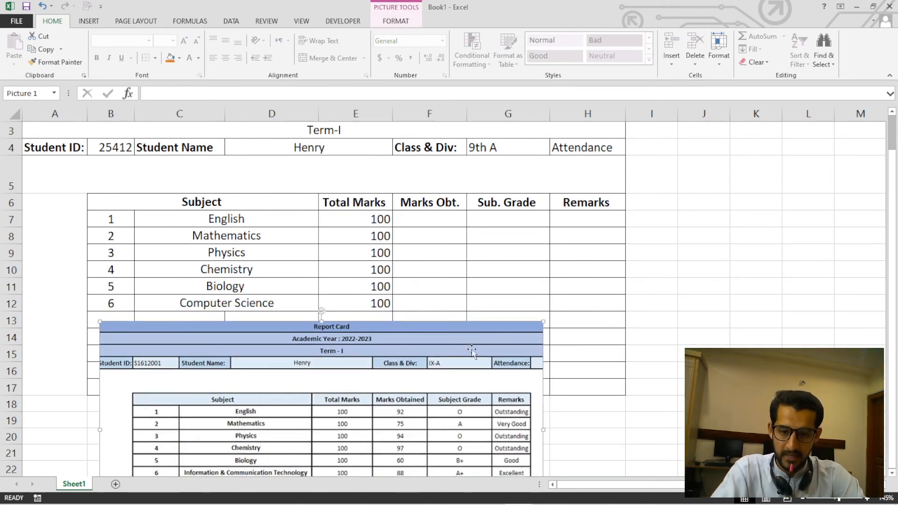
Enter the obtained marks 92, 63, 41, 25, 21 and 74 in F7:F12.
{"action": "left_click", "coordinate": [440, 223]}
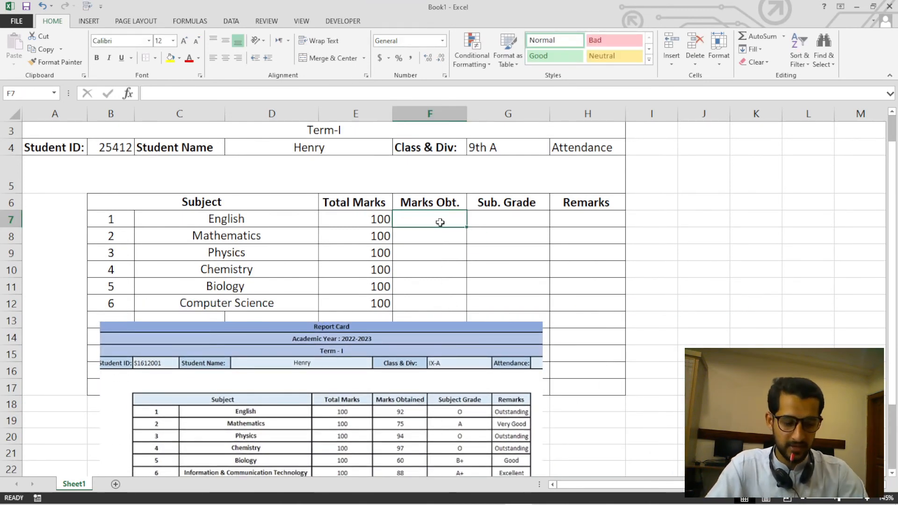
{"action": "type", "text": "92"}
{"action": "key", "text": "Return"}
{"action": "type", "text": "63"}
{"action": "key", "text": "Return"}
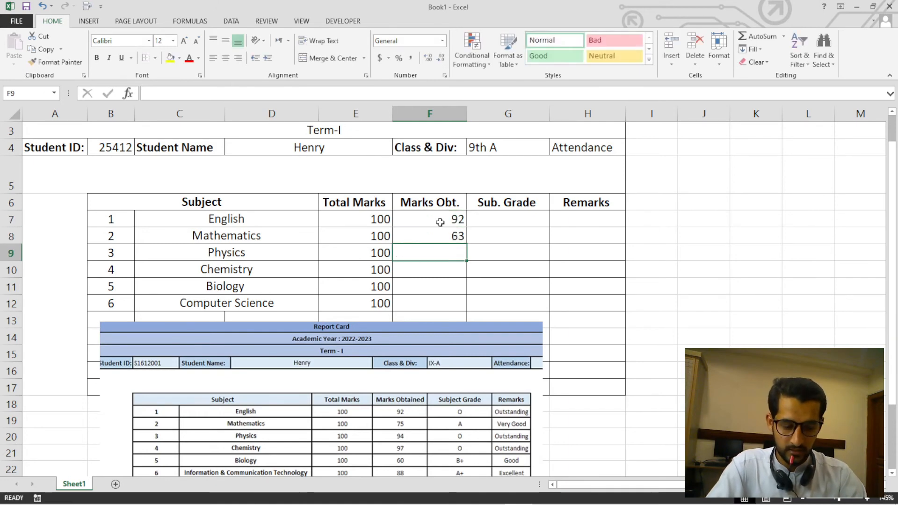
{"action": "type", "text": "41"}
{"action": "key", "text": "Return"}
{"action": "type", "text": "25"}
{"action": "key", "text": "Return"}
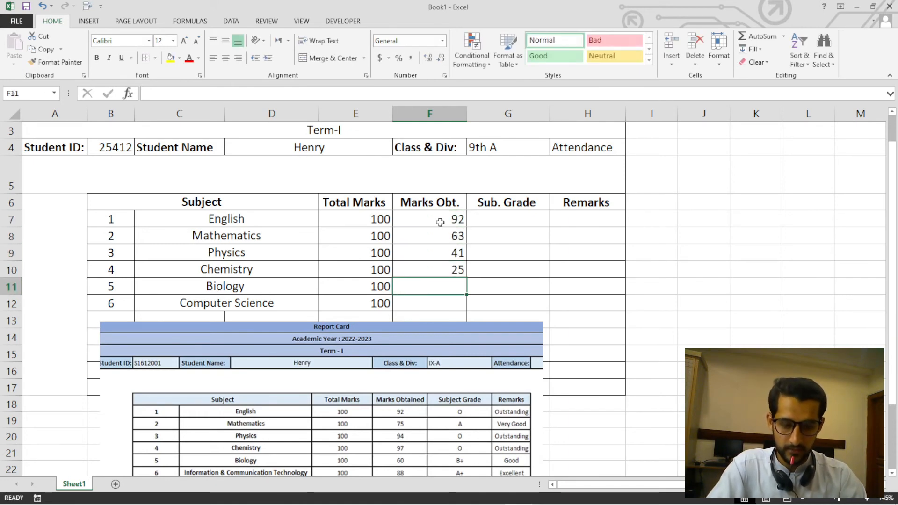
{"action": "type", "text": "21"}
{"action": "key", "text": "Return"}
{"action": "type", "text": "74"}
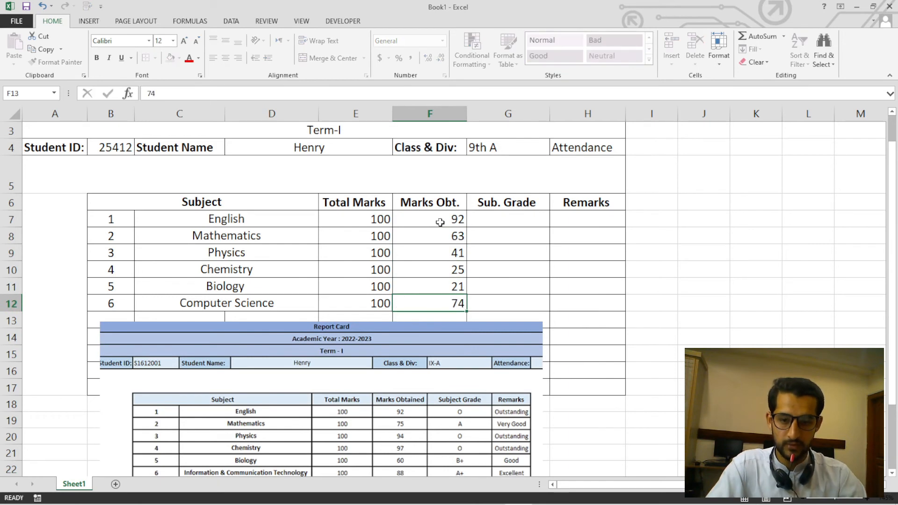
{"action": "key", "text": "Return"}
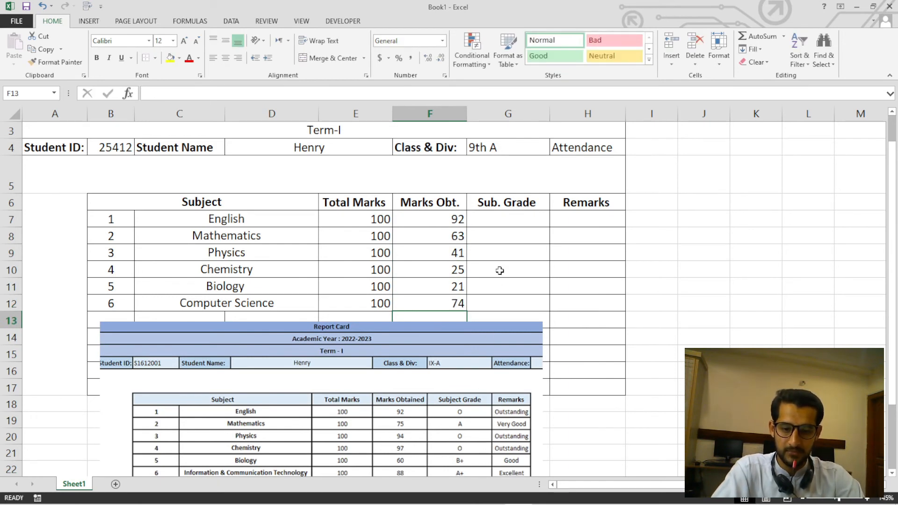
Enter the subject grades A, B, C, A, A and D in G7:G12.
{"action": "left_click", "coordinate": [517, 219]}
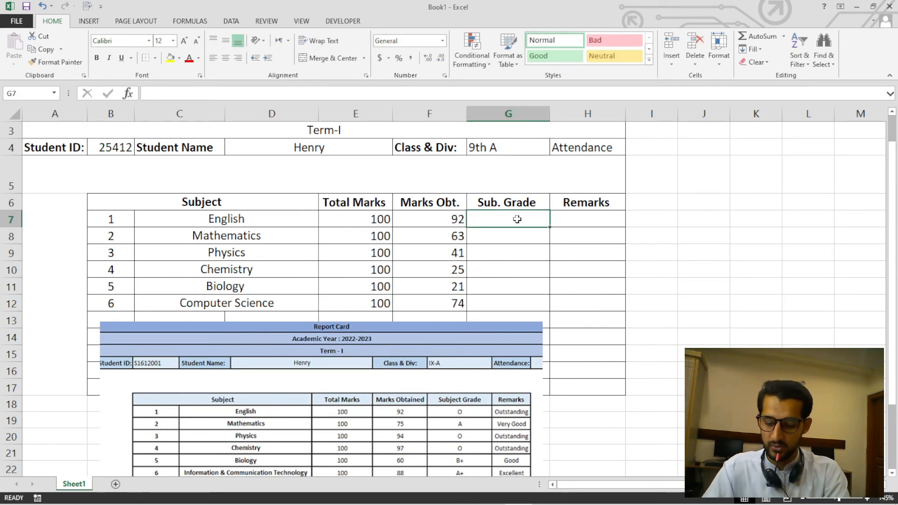
{"action": "type", "text": "A"}
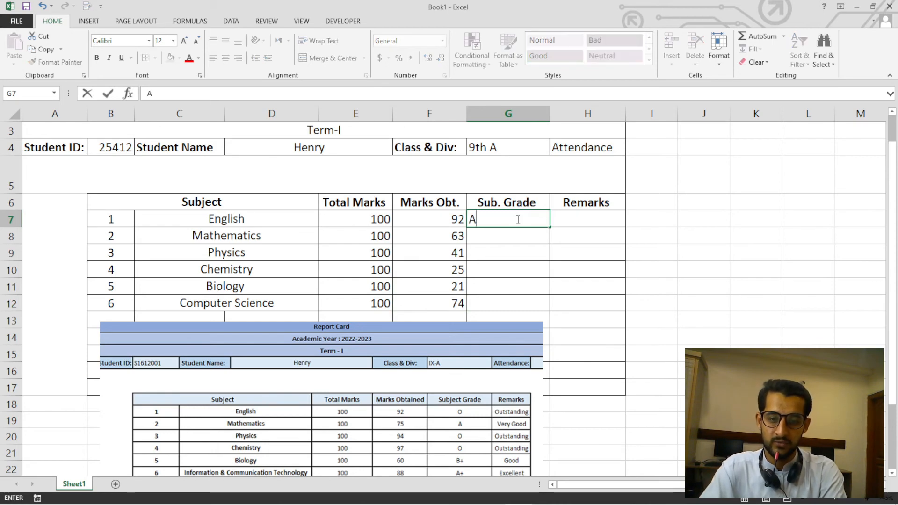
{"action": "key", "text": "Return"}
{"action": "type", "text": "B"}
{"action": "key", "text": "Return"}
{"action": "type", "text": "C"}
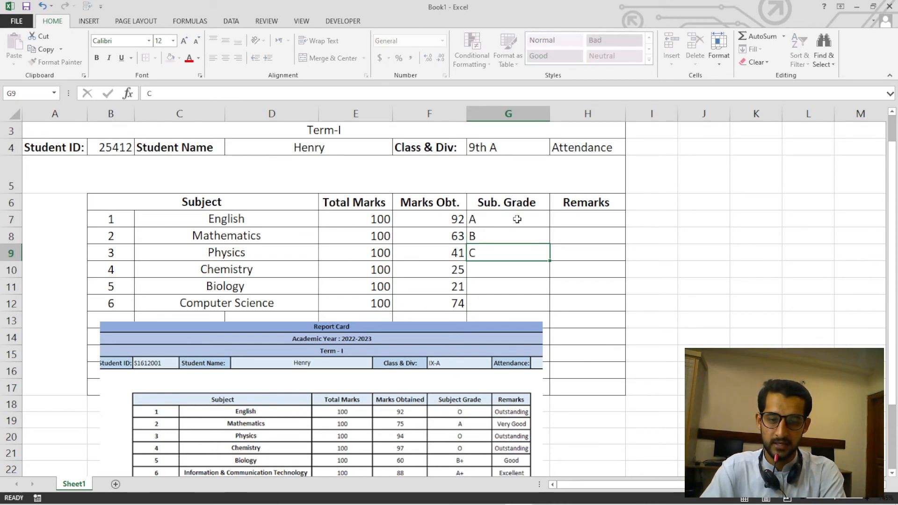
{"action": "key", "text": "Return"}
{"action": "type", "text": "A"}
{"action": "key", "text": "Return"}
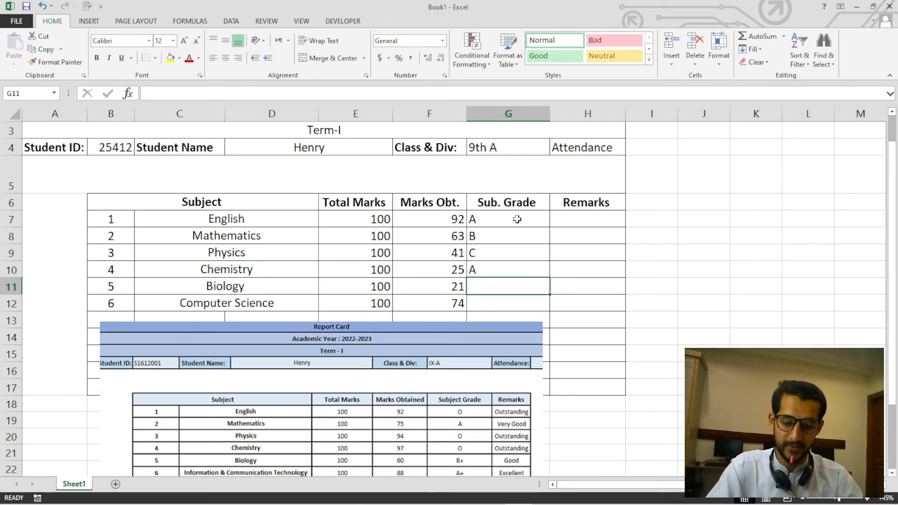
{"action": "type", "text": "A"}
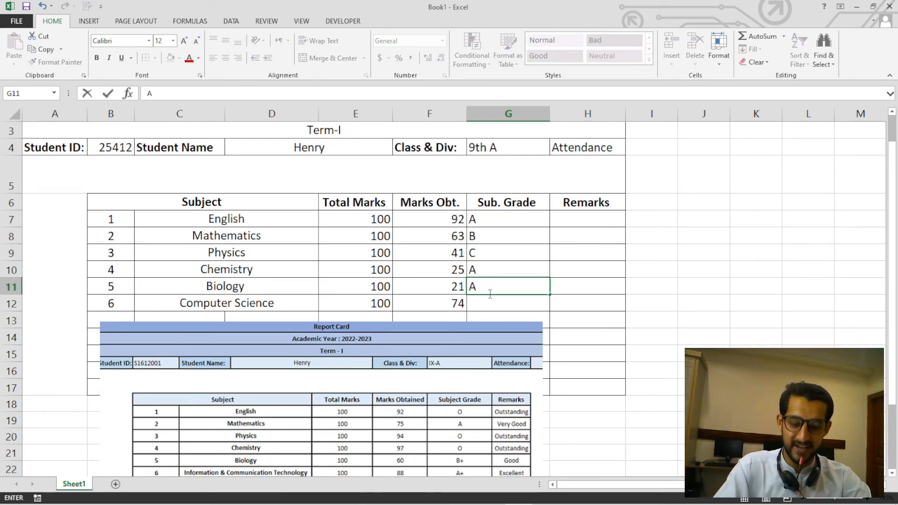
{"action": "key", "text": "Return"}
{"action": "type", "text": "D"}
Enter the remarks Good, Very Good and Outstanding in H7:H9 and fill the same sequence down through H12.
{"action": "left_click", "coordinate": [562, 300]}
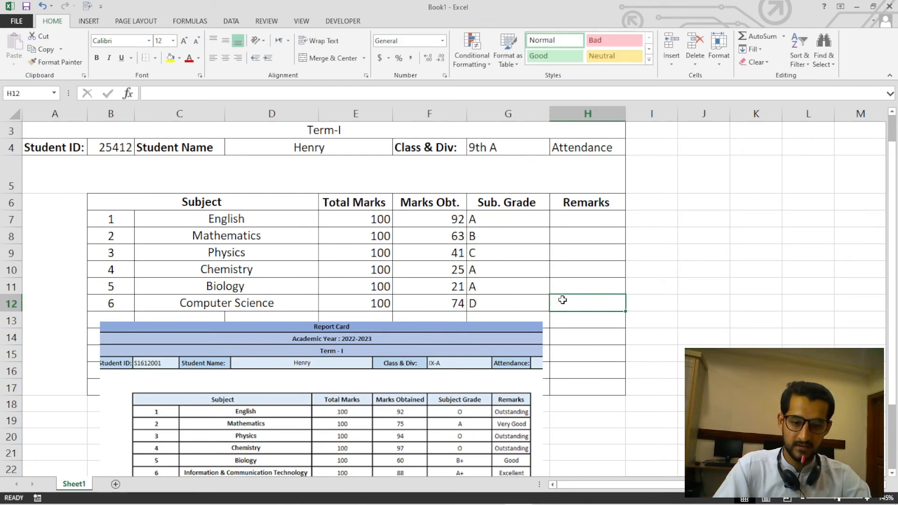
{"action": "key", "text": "Up"}
{"action": "key", "text": "Up"}
{"action": "key", "text": "Up"}
{"action": "key", "text": "Up"}
{"action": "key", "text": "Up"}
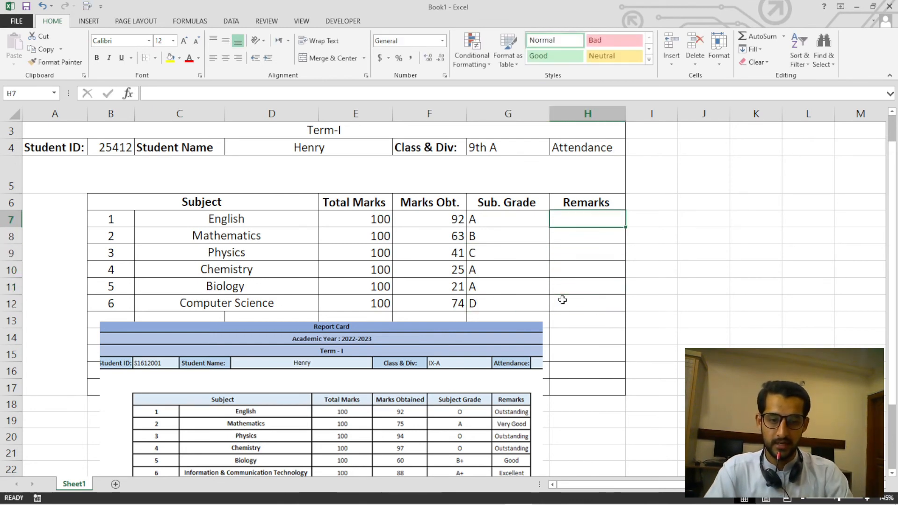
{"action": "type", "text": "Good"}
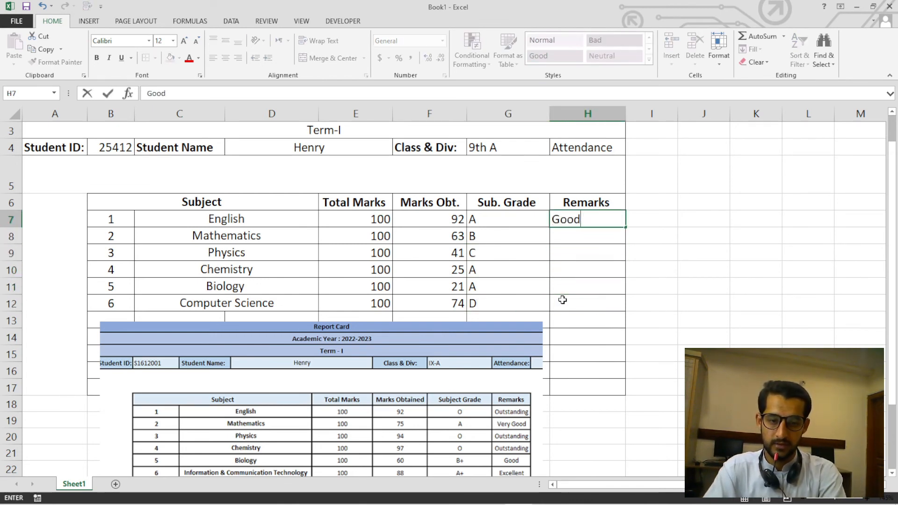
{"action": "key", "text": "Return"}
{"action": "type", "text": "Very"}
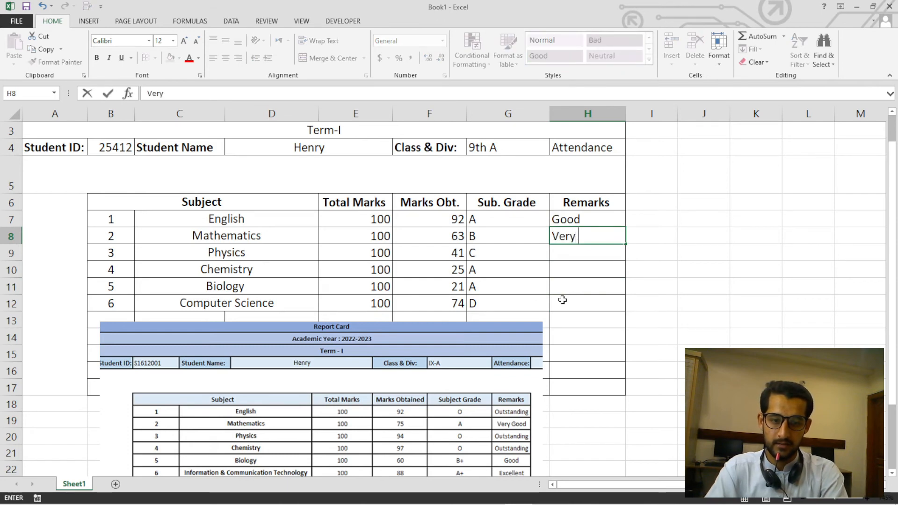
{"action": "type", "text": " Good"}
{"action": "key", "text": "Return"}
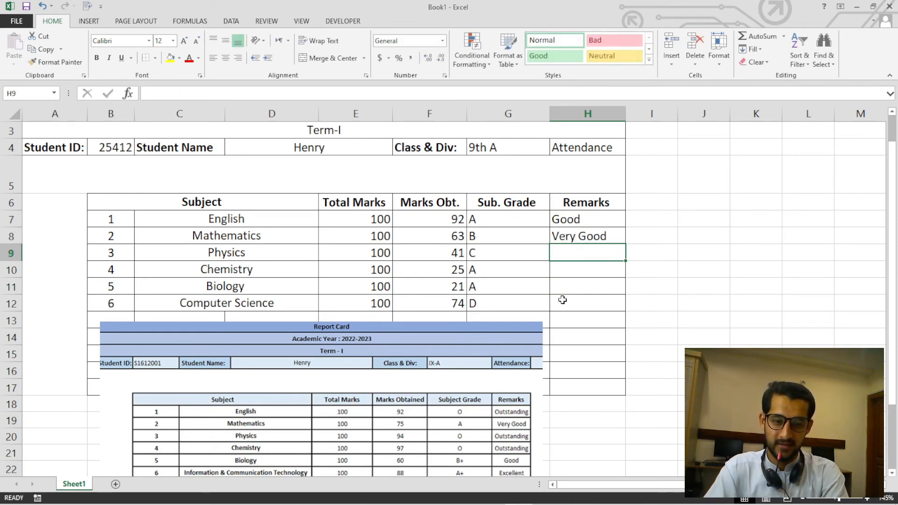
{"action": "type", "text": "Out"}
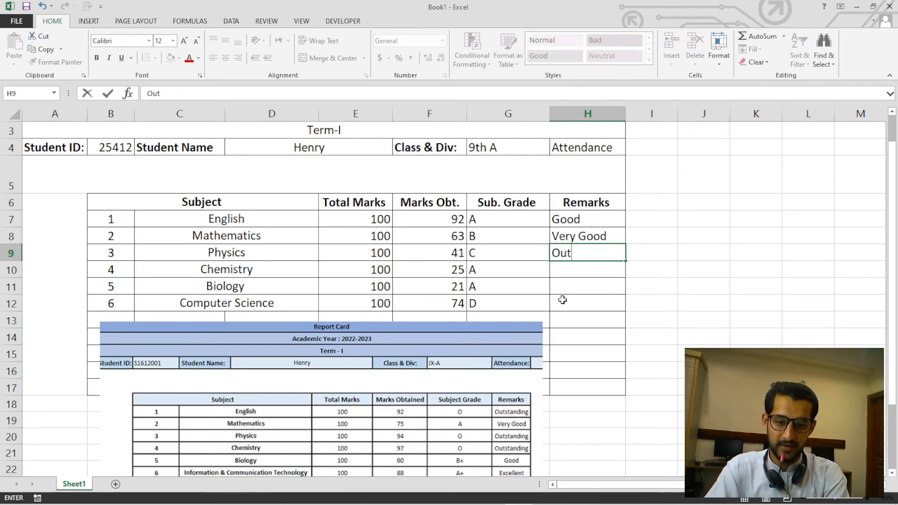
{"action": "type", "text": "standi"}
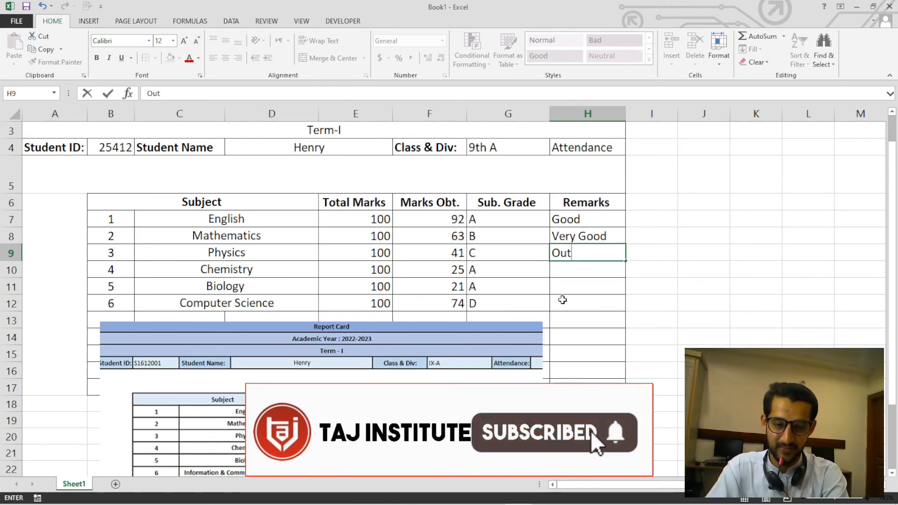
{"action": "type", "text": "ng"}
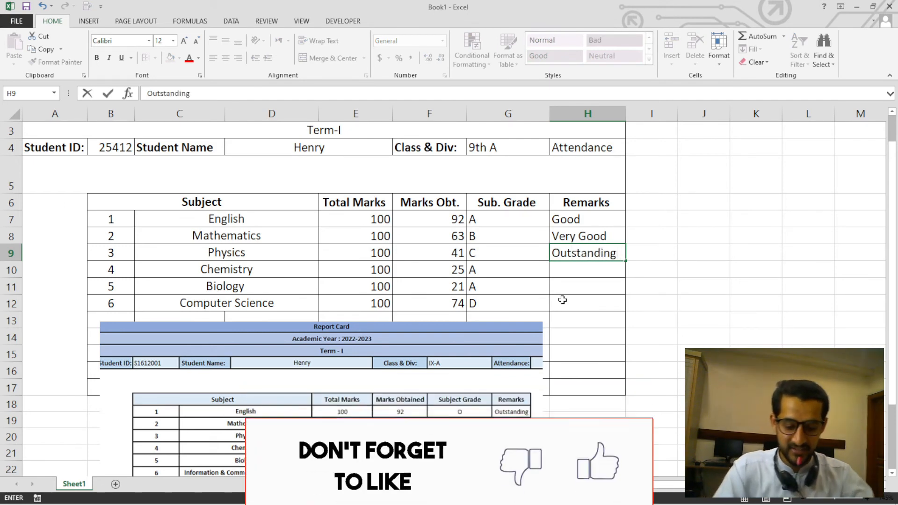
{"action": "left_click_drag", "start_coordinate": [593, 225], "coordinate": [601, 253]}
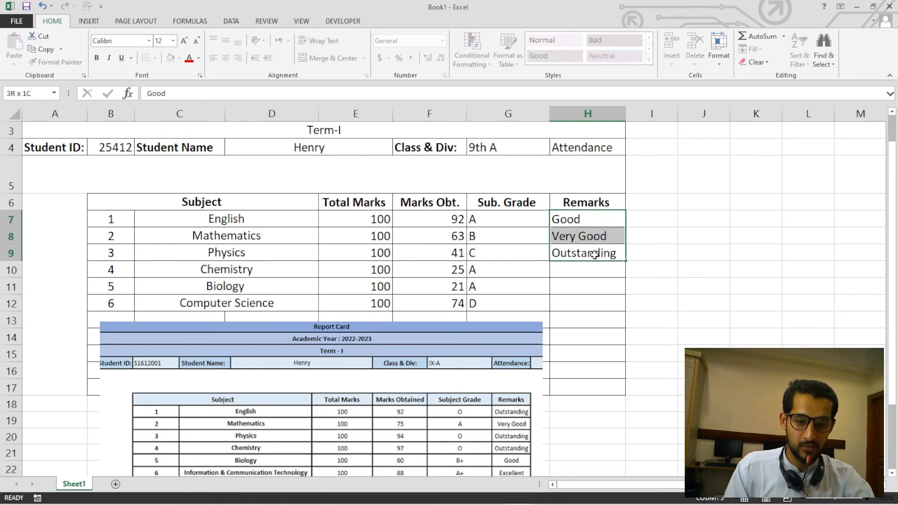
{"action": "left_click_drag", "start_coordinate": [608, 220], "coordinate": [627, 313]}
Move the sample picture clear below the table and centre the entries in E7:H12 horizontally and vertically.
{"action": "left_click_drag", "start_coordinate": [452, 412], "coordinate": [563, 218]}
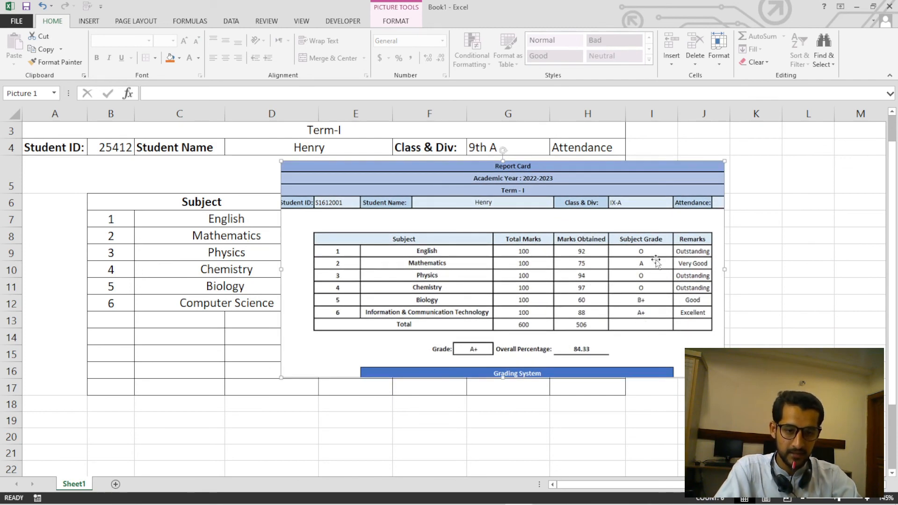
{"action": "left_click_drag", "start_coordinate": [645, 293], "coordinate": [509, 458]}
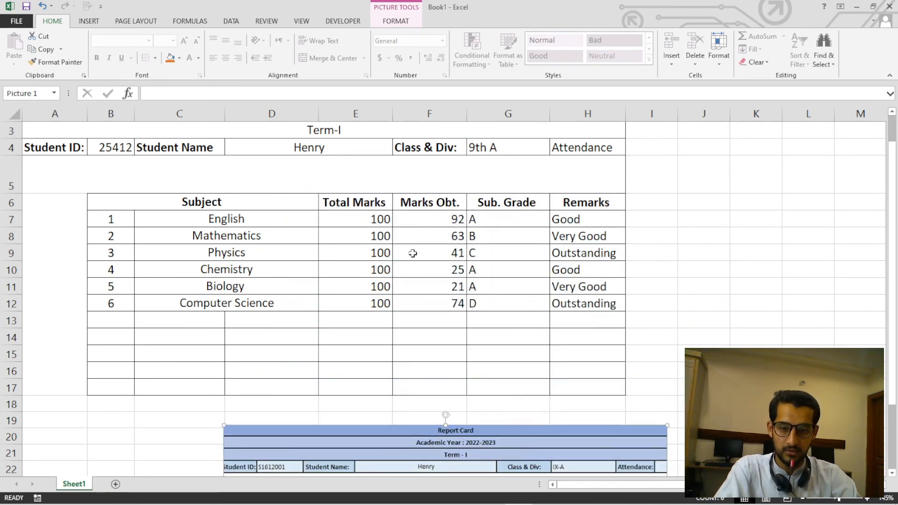
{"action": "left_click", "coordinate": [378, 221]}
{"action": "left_click_drag", "start_coordinate": [379, 225], "coordinate": [584, 304]}
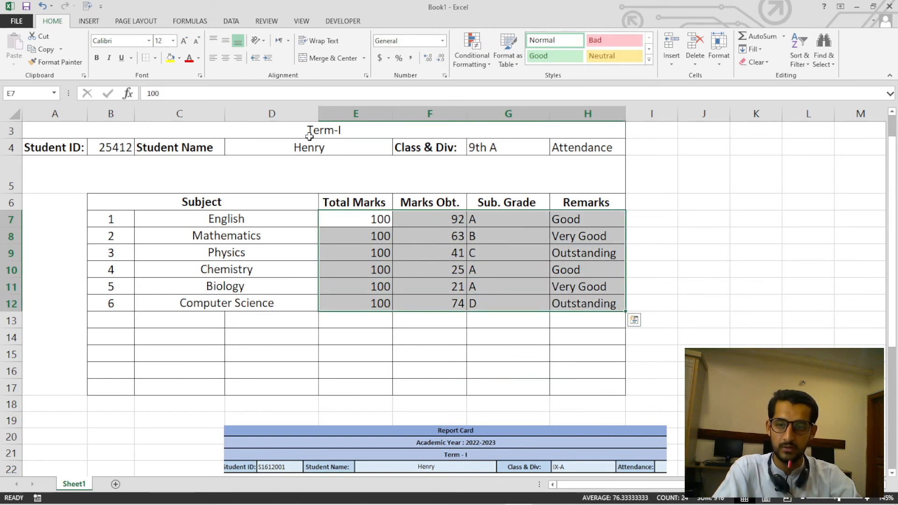
{"action": "left_click", "coordinate": [223, 61]}
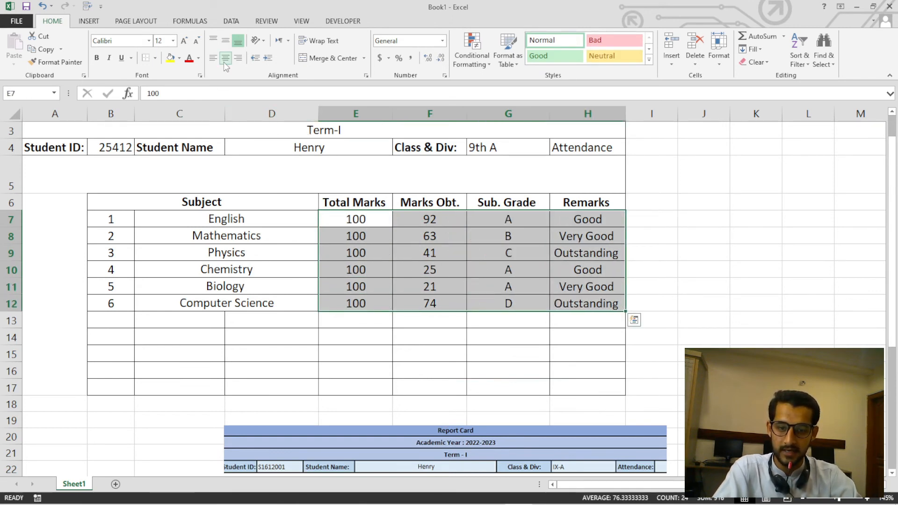
{"action": "left_click", "coordinate": [225, 43]}
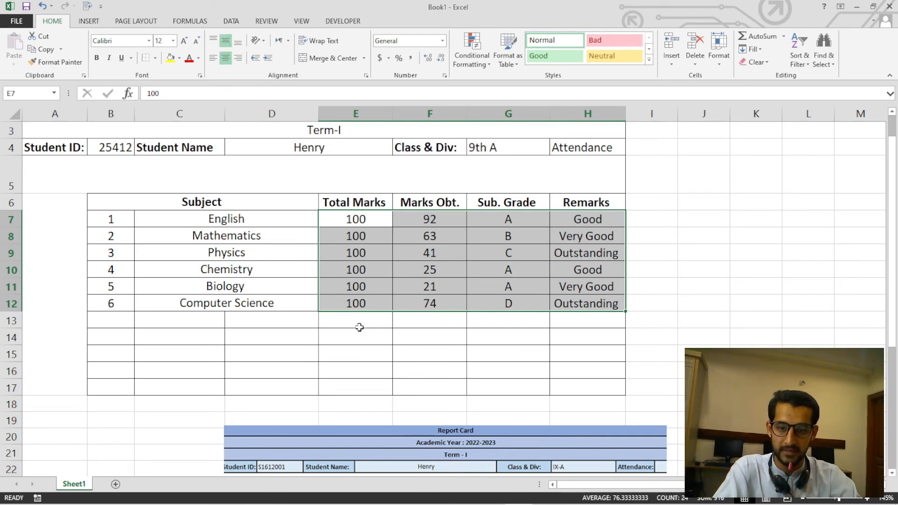
Bring the sample picture up over the table to examine its Total row, and move it back below row 17.
{"action": "left_click_drag", "start_coordinate": [395, 433], "coordinate": [391, 422]}
{"action": "left_click_drag", "start_coordinate": [347, 259], "coordinate": [346, 252]}
{"action": "left_click_drag", "start_coordinate": [421, 322], "coordinate": [462, 264]}
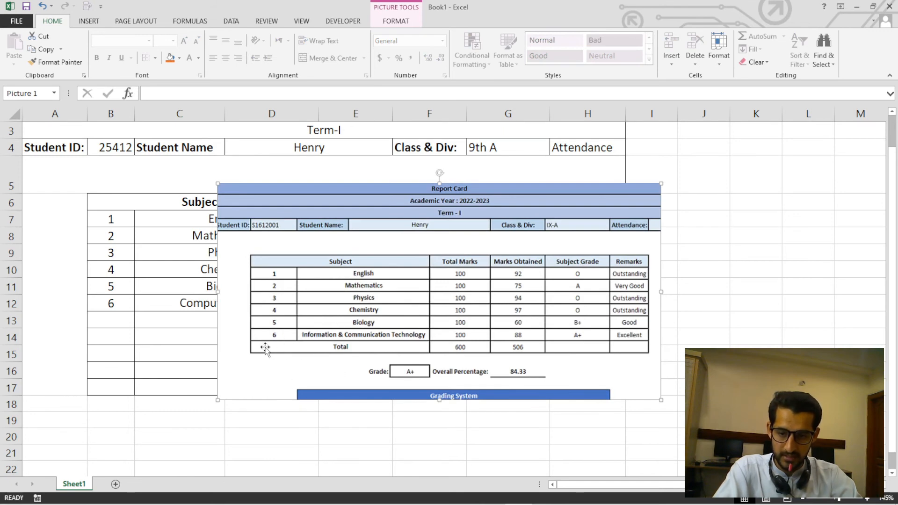
{"action": "left_click_drag", "start_coordinate": [392, 246], "coordinate": [366, 363]}
{"action": "left_click_drag", "start_coordinate": [380, 318], "coordinate": [376, 413]}
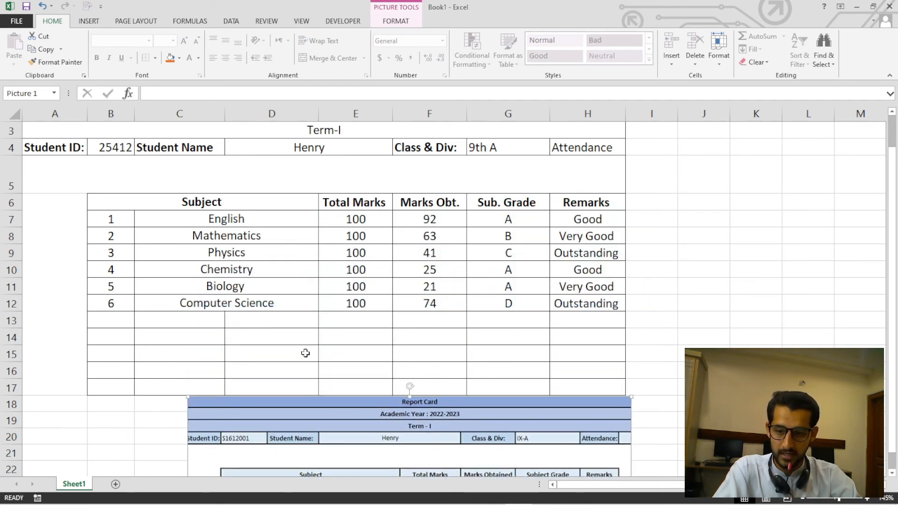
Merge and centre cells B13:D13 in the row below Computer Science.
{"action": "left_click", "coordinate": [116, 322]}
{"action": "left_click", "coordinate": [163, 321]}
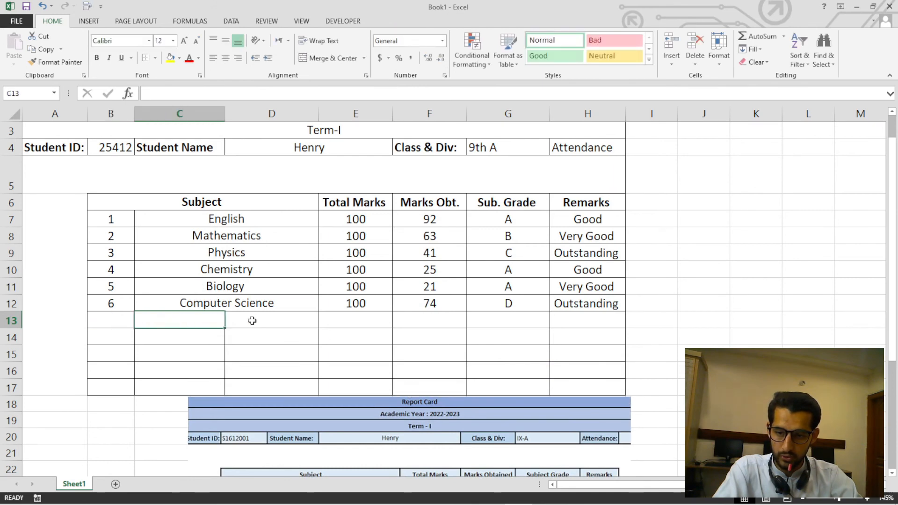
{"action": "left_click", "coordinate": [253, 321]}
{"action": "left_click_drag", "start_coordinate": [121, 317], "coordinate": [244, 321]}
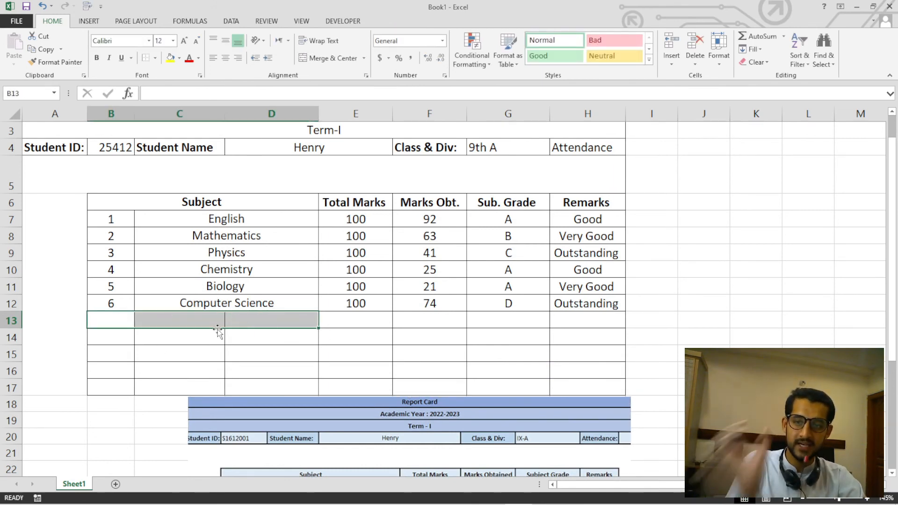
{"action": "left_click", "coordinate": [364, 58]}
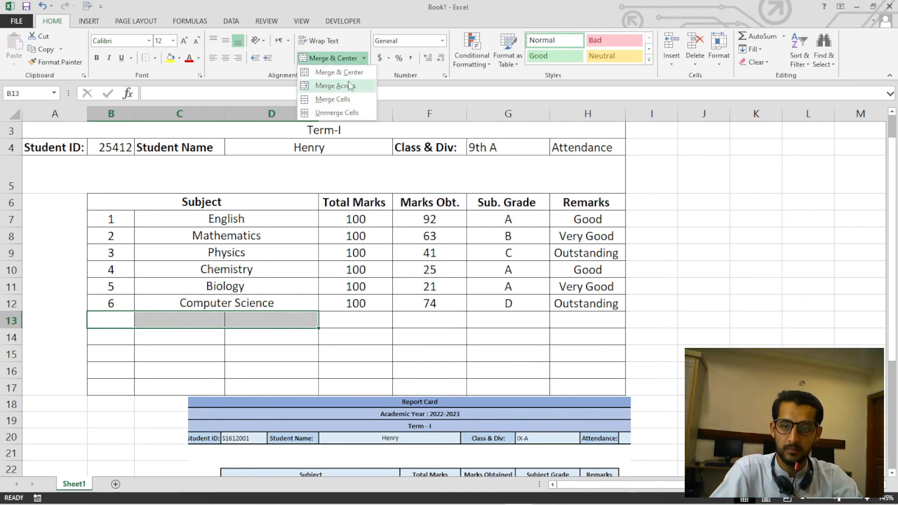
{"action": "left_click", "coordinate": [348, 73]}
Check the sample picture's last table row, enter Total in the merged cell B13 and make it bold.
{"action": "left_click_drag", "start_coordinate": [383, 439], "coordinate": [421, 256]}
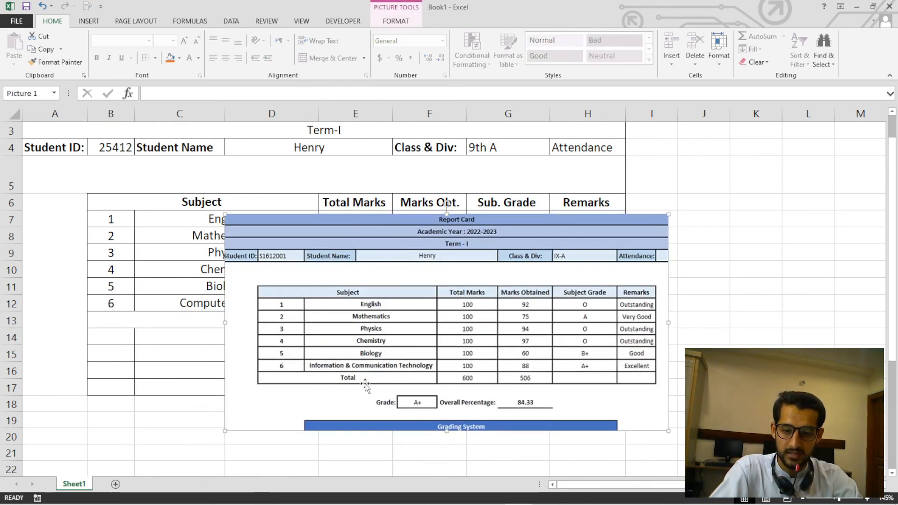
{"action": "left_click_drag", "start_coordinate": [401, 329], "coordinate": [318, 500]}
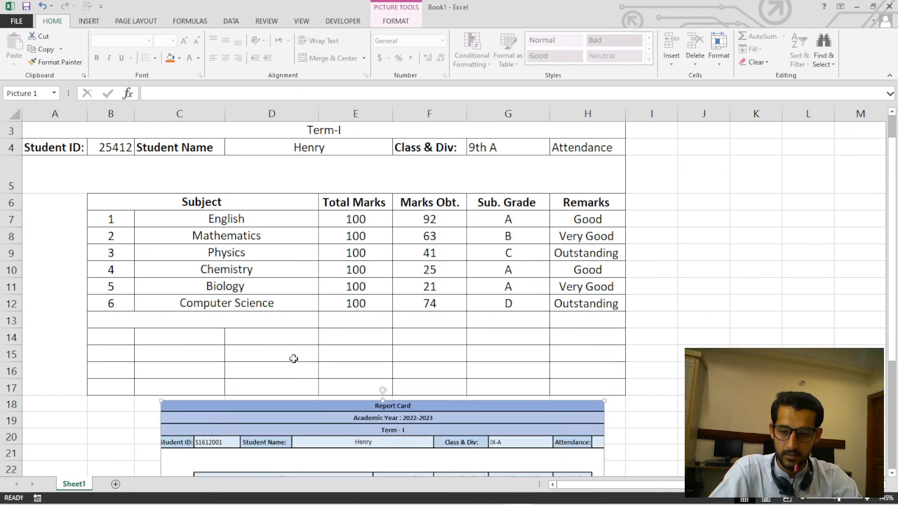
{"action": "left_click", "coordinate": [266, 316]}
{"action": "type", "text": "t"}
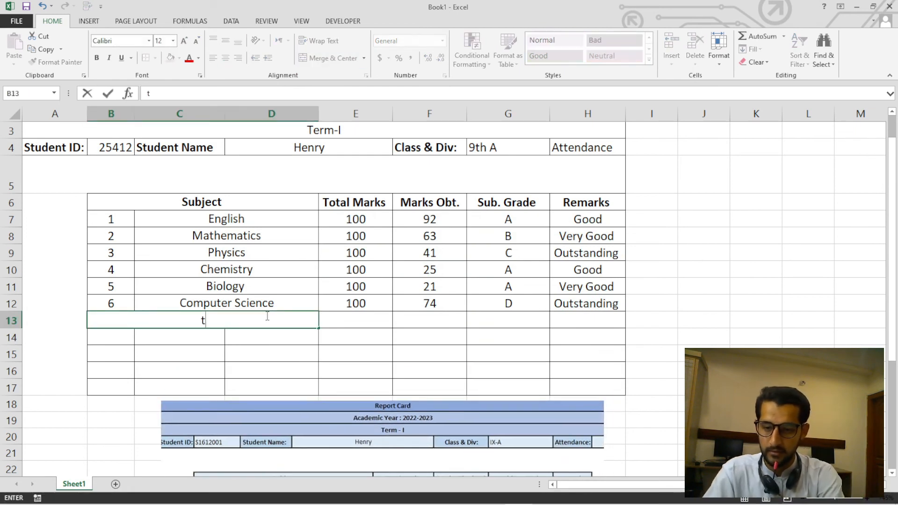
{"action": "key", "text": "BackSpace"}
{"action": "key", "text": "BackSpace"}
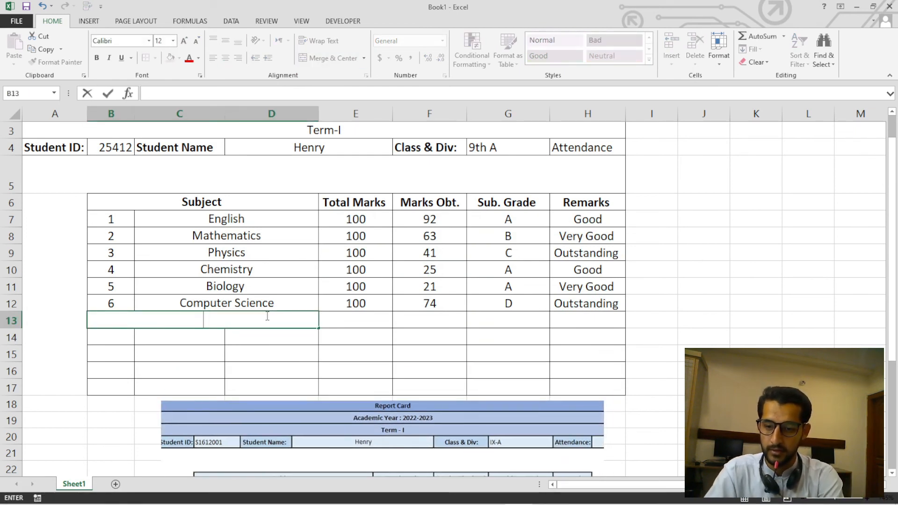
{"action": "type", "text": "Total"}
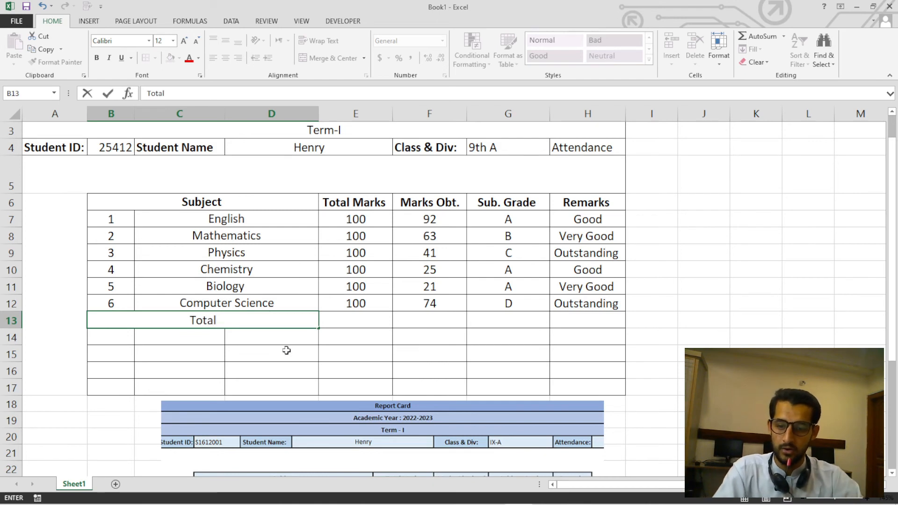
{"action": "left_click", "coordinate": [287, 350]}
{"action": "left_click", "coordinate": [254, 324]}
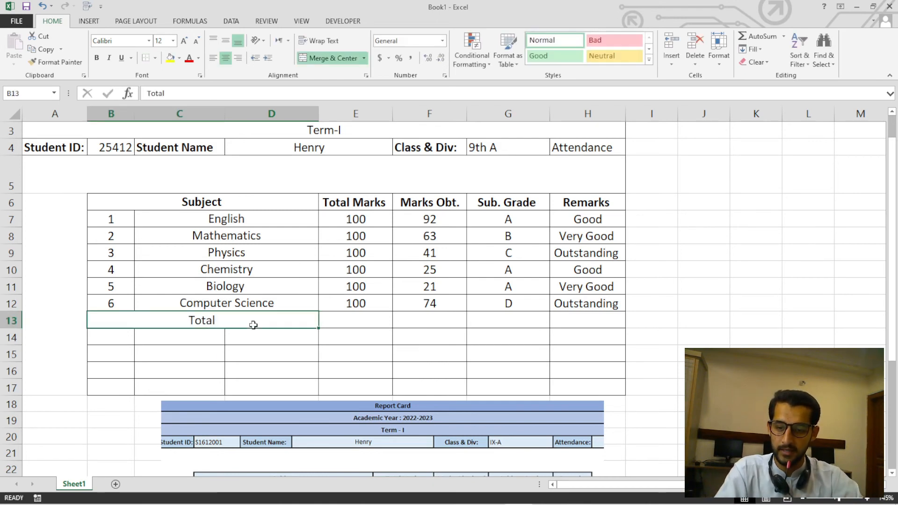
{"action": "left_click", "coordinate": [97, 58]}
Move the sample picture to check its totals, place it back below the table, and enter 600 in E13 and 506 in F13.
{"action": "left_click_drag", "start_coordinate": [371, 399], "coordinate": [408, 491]}
{"action": "left_click_drag", "start_coordinate": [395, 308], "coordinate": [395, 396]}
{"action": "left_click_drag", "start_coordinate": [397, 372], "coordinate": [389, 438]}
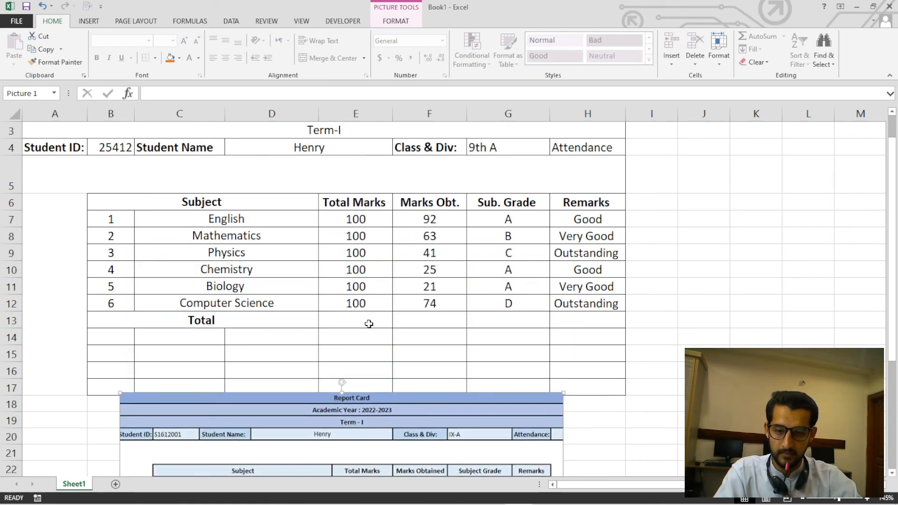
{"action": "left_click", "coordinate": [367, 321]}
{"action": "type", "text": "600"}
{"action": "key", "text": "Return"}
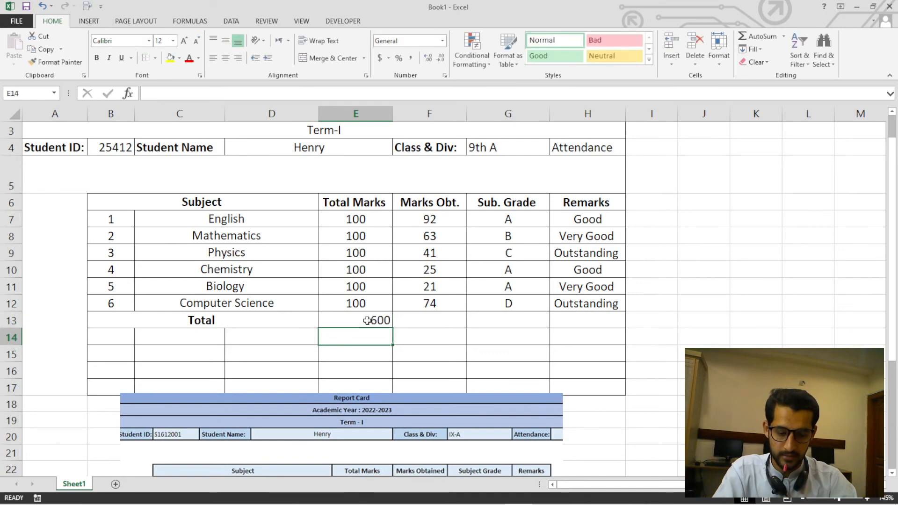
{"action": "key", "text": "Right"}
{"action": "key", "text": "Up"}
{"action": "type", "text": "5"}
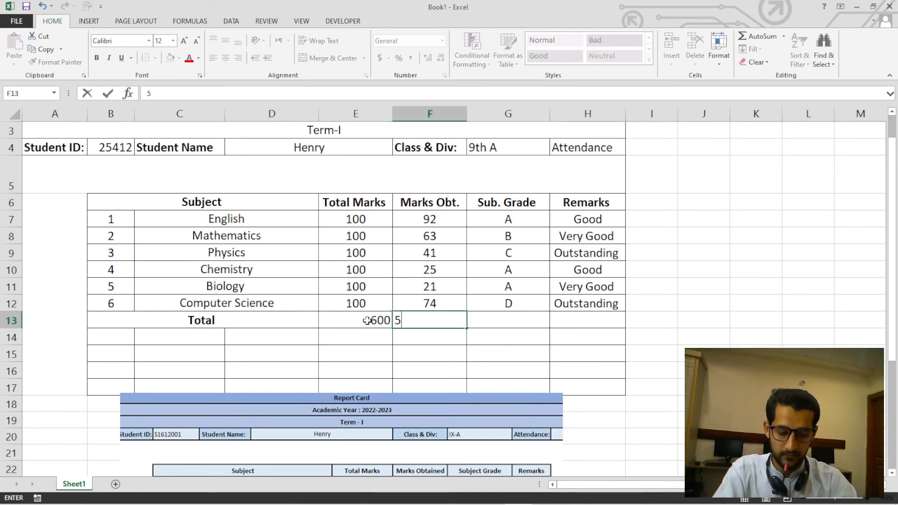
{"action": "type", "text": "06"}
{"action": "key", "text": "Return"}
Make the totals in E13:F13 bold and centre them horizontally and vertically.
{"action": "left_click_drag", "start_coordinate": [380, 327], "coordinate": [412, 321]}
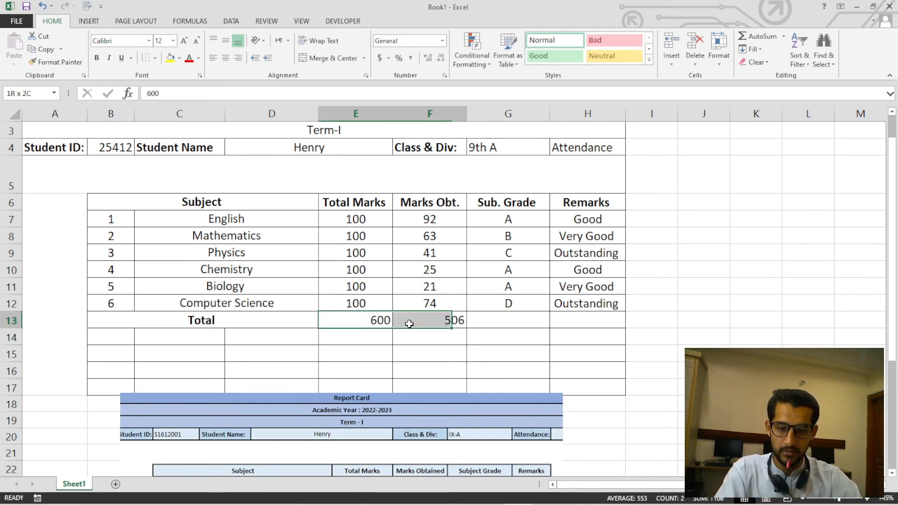
{"action": "left_click", "coordinate": [97, 58]}
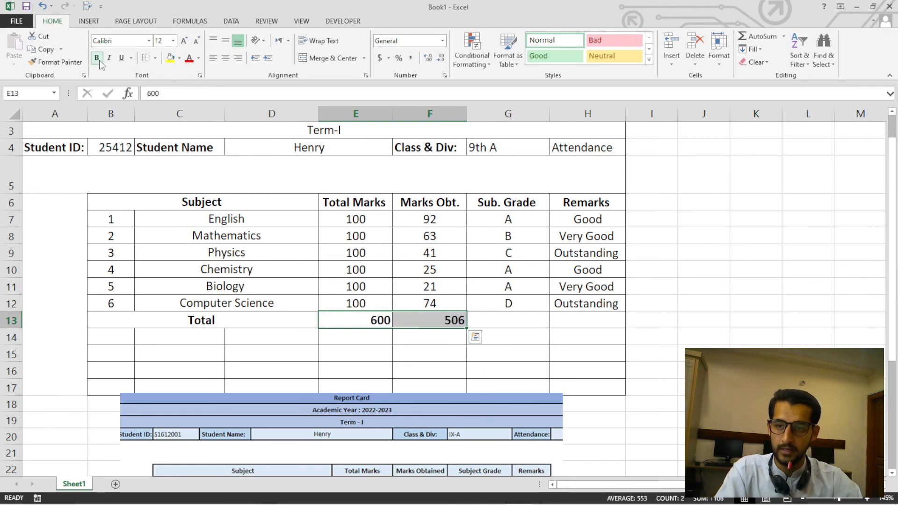
{"action": "left_click", "coordinate": [225, 57]}
{"action": "left_click", "coordinate": [225, 41]}
Bring the sample picture up to examine the area under its Total row, and move it back down to start at row 20.
{"action": "left_click_drag", "start_coordinate": [422, 429], "coordinate": [418, 311]}
{"action": "left_click_drag", "start_coordinate": [468, 422], "coordinate": [465, 412]}
{"action": "scroll", "coordinate": [465, 414], "scroll_direction": "down", "scroll_amount": 1}
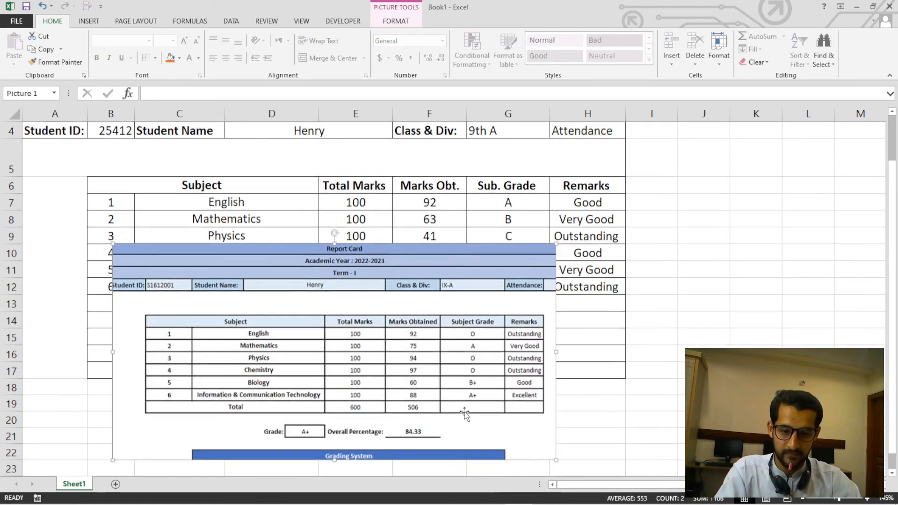
{"action": "left_click_drag", "start_coordinate": [431, 307], "coordinate": [600, 197]}
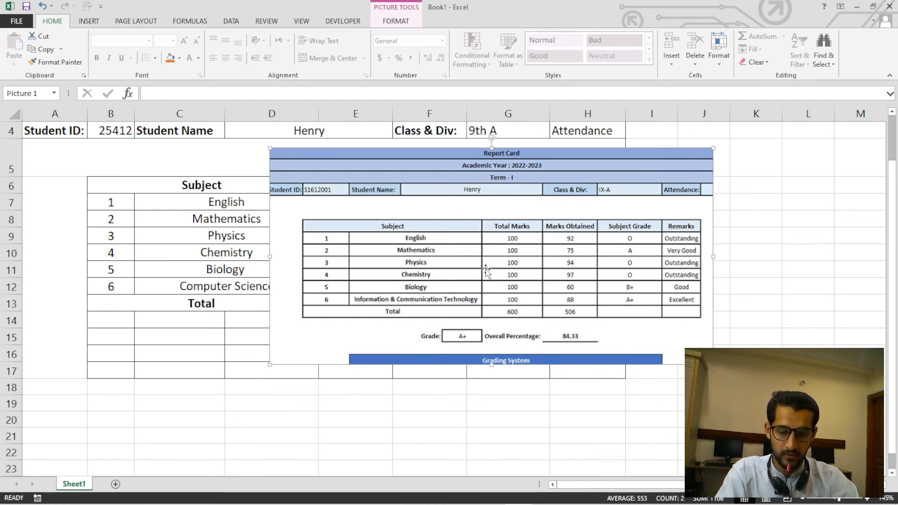
{"action": "left_click_drag", "start_coordinate": [487, 271], "coordinate": [417, 378]}
Remove all borders from the empty rows B14:H17 below the Total row.
{"action": "left_click_drag", "start_coordinate": [122, 231], "coordinate": [546, 281]}
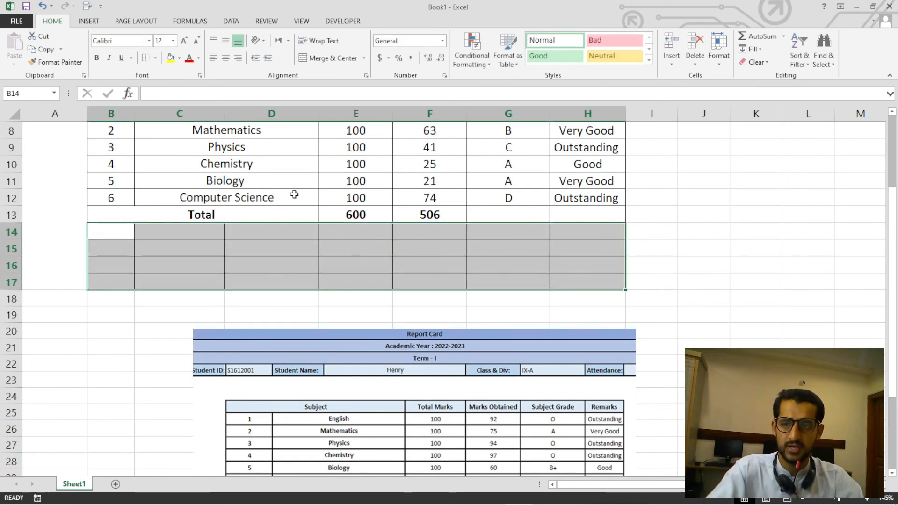
{"action": "left_click", "coordinate": [157, 60]}
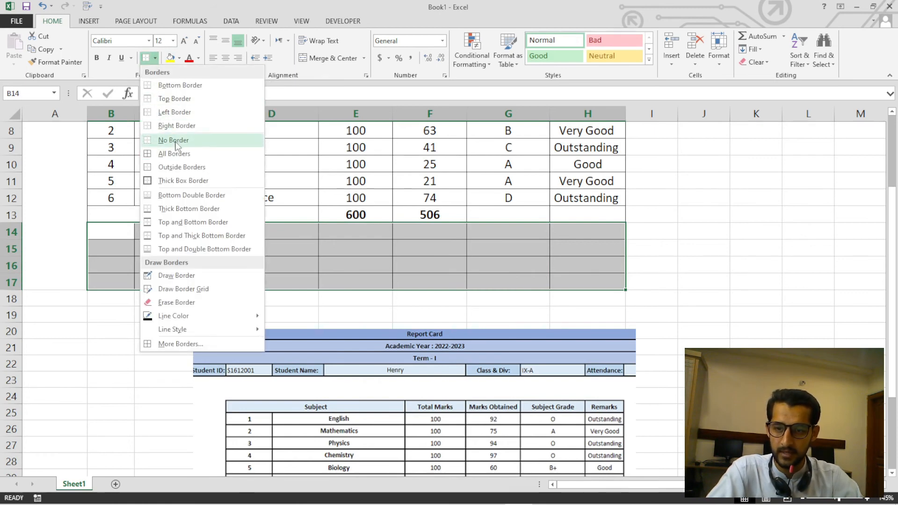
{"action": "left_click", "coordinate": [175, 140]}
{"action": "left_click", "coordinate": [656, 276]}
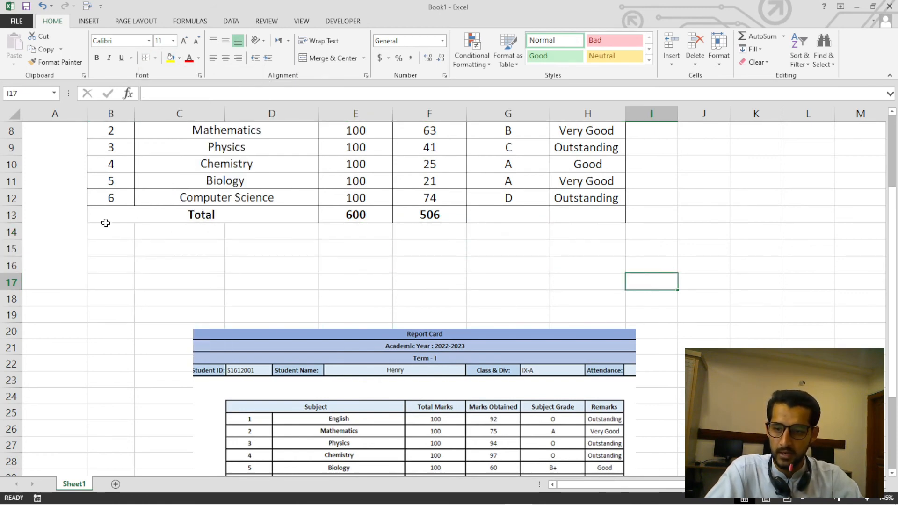
Add a bottom border to the Total row, B13:H13.
{"action": "left_click_drag", "start_coordinate": [120, 215], "coordinate": [576, 215]}
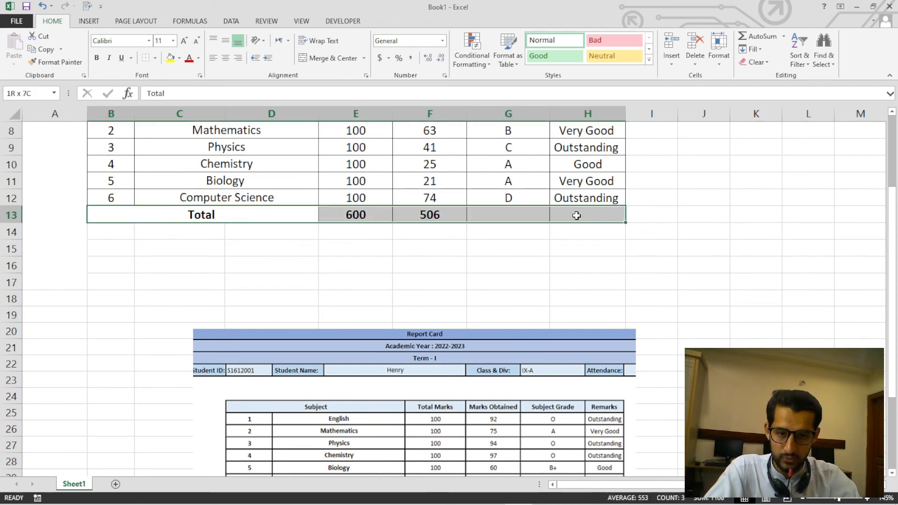
{"action": "left_click", "coordinate": [155, 58]}
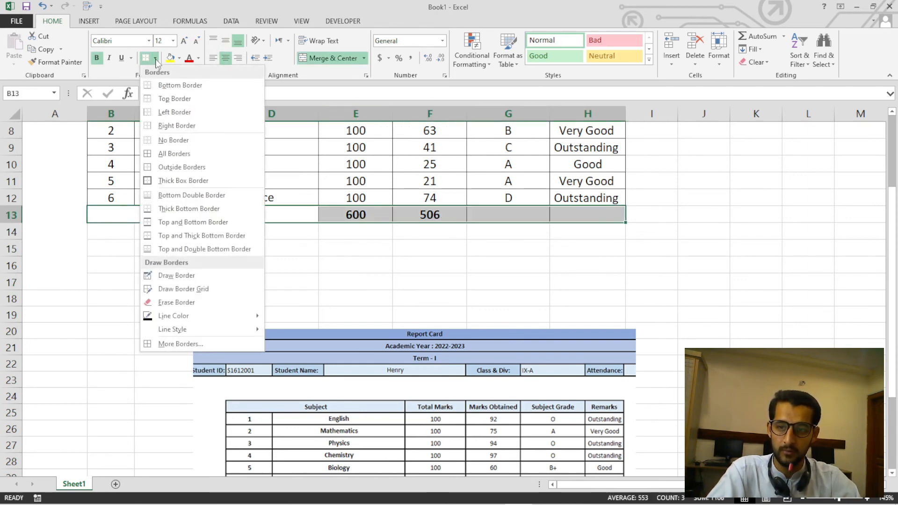
{"action": "left_click", "coordinate": [182, 85]}
{"action": "left_click", "coordinate": [321, 266]}
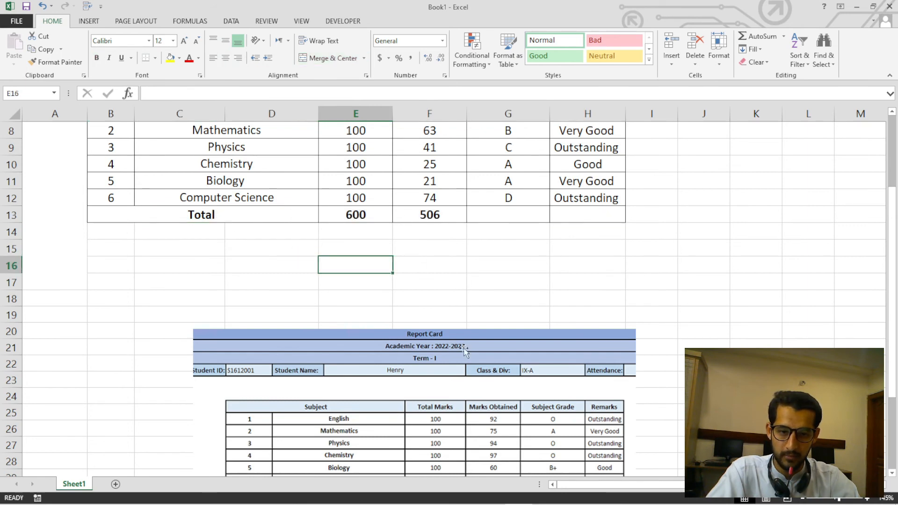
Compare the layout with the sample picture, leave the picture starting at row 17, and select the merged blank row 5.
{"action": "left_click_drag", "start_coordinate": [465, 351], "coordinate": [456, 219]}
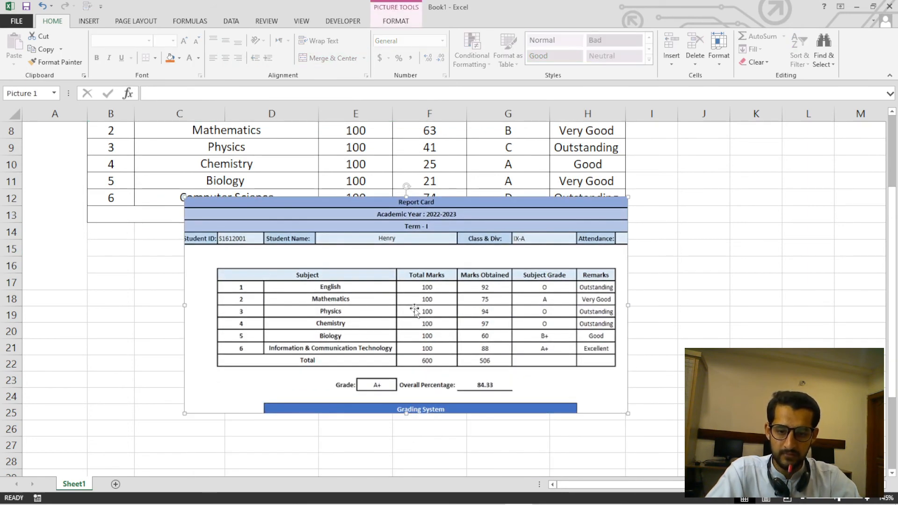
{"action": "left_click_drag", "start_coordinate": [414, 310], "coordinate": [362, 369]}
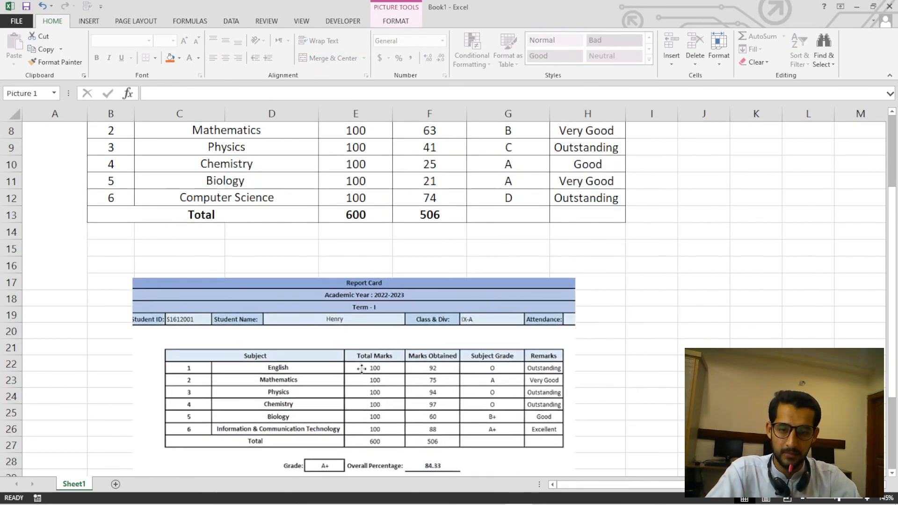
{"action": "scroll", "coordinate": [420, 239], "scroll_direction": "up", "scroll_amount": 3}
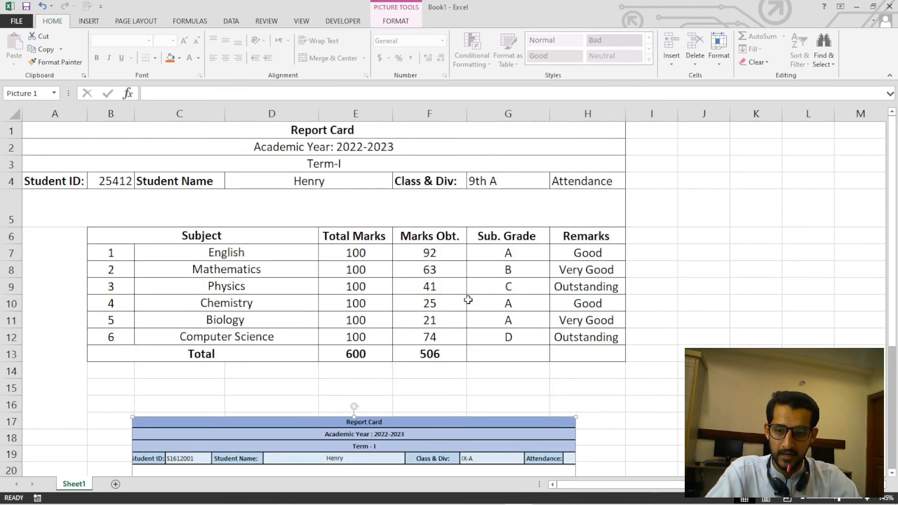
{"action": "left_click", "coordinate": [586, 210]}
{"action": "left_click", "coordinate": [671, 235]}
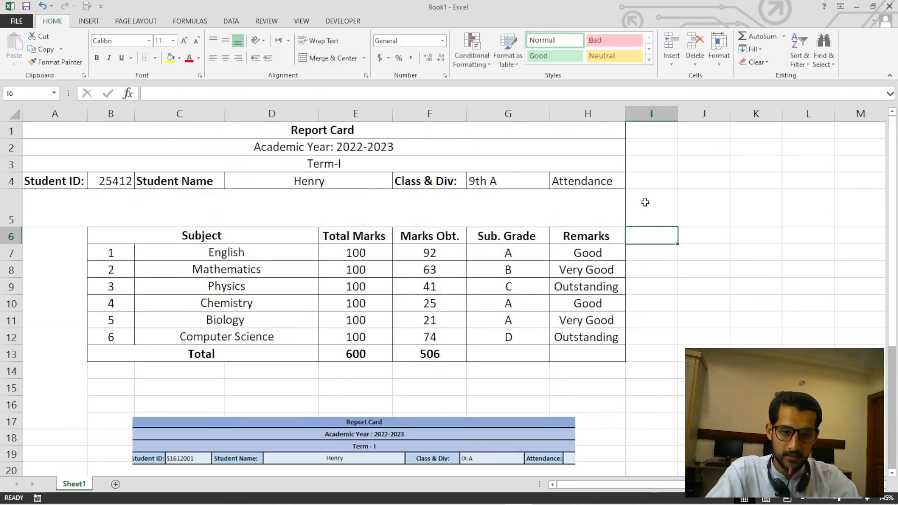
{"action": "left_click", "coordinate": [572, 208]}
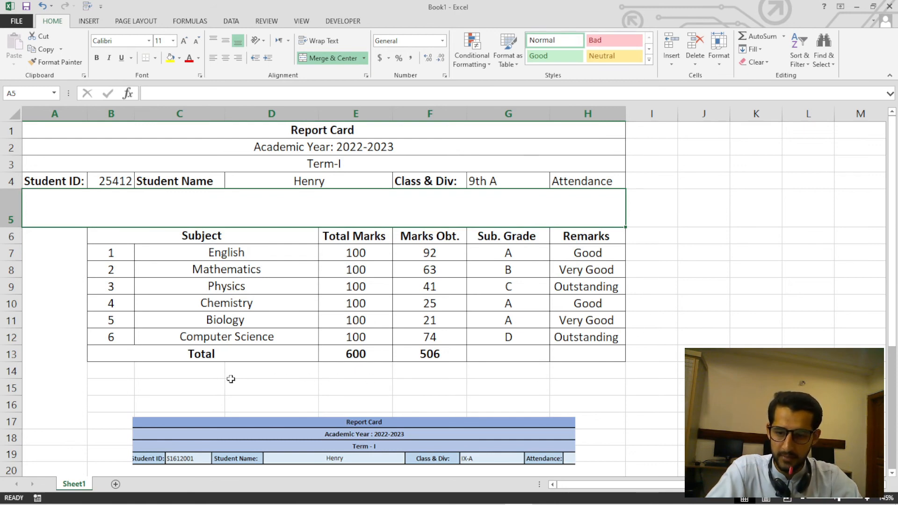
Apply all borders to B14:H17 and merge the range into one cell.
{"action": "left_click_drag", "start_coordinate": [74, 371], "coordinate": [596, 411]}
{"action": "left_click", "coordinate": [95, 385]}
{"action": "left_click", "coordinate": [100, 375]}
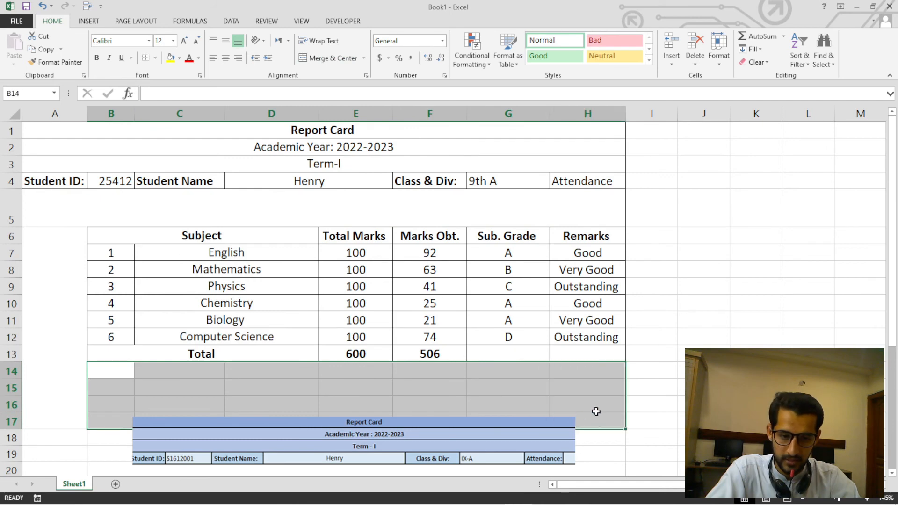
{"action": "left_click", "coordinate": [155, 58]}
{"action": "left_click", "coordinate": [173, 154]}
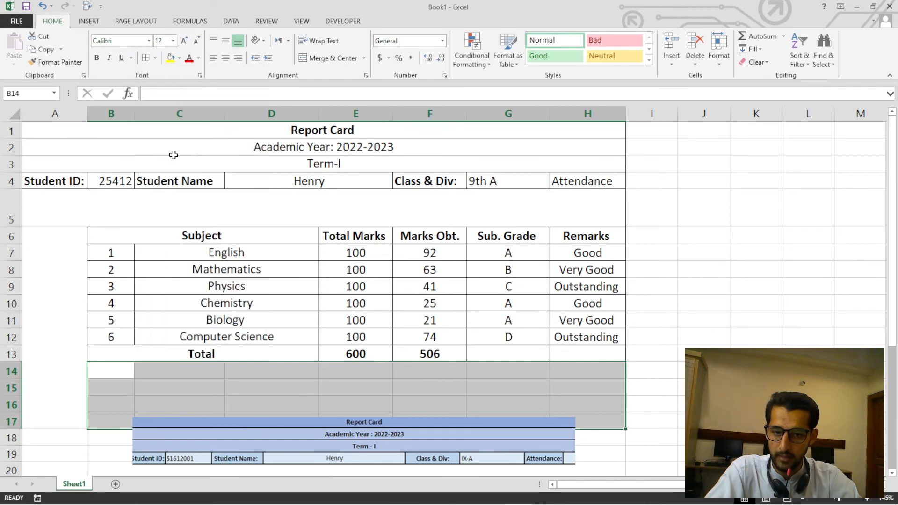
{"action": "scroll", "coordinate": [428, 157], "scroll_direction": "down", "scroll_amount": 2}
{"action": "left_click", "coordinate": [363, 58]}
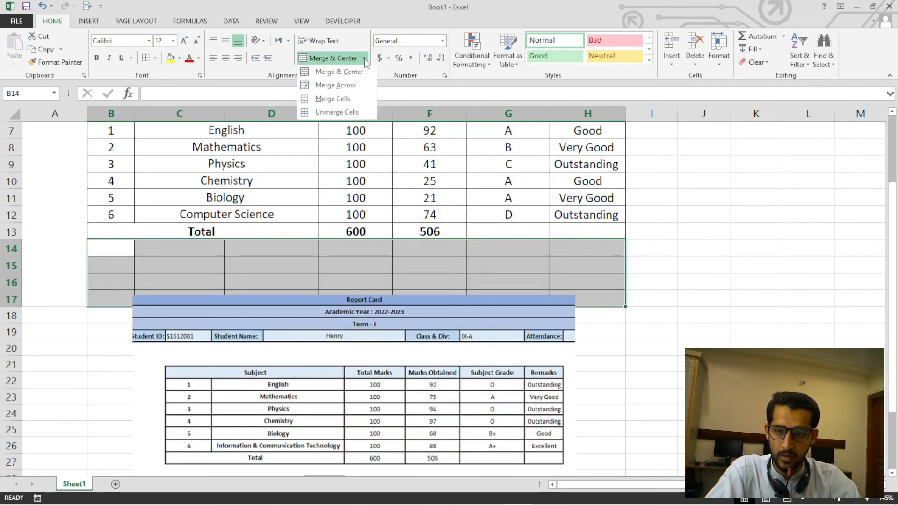
{"action": "left_click", "coordinate": [363, 100]}
{"action": "left_click", "coordinate": [726, 225]}
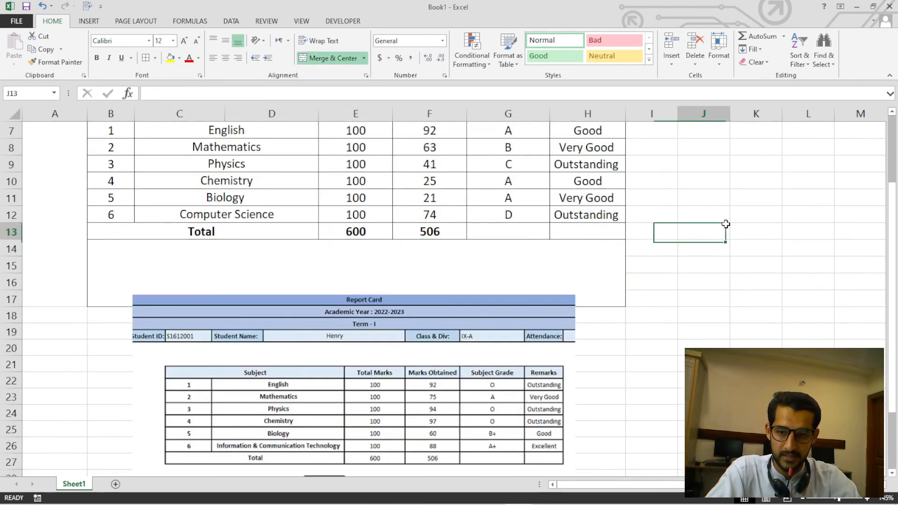
Remove the borders from the merged block B14:H17.
{"action": "left_click", "coordinate": [386, 296]}
{"action": "left_click", "coordinate": [401, 268]}
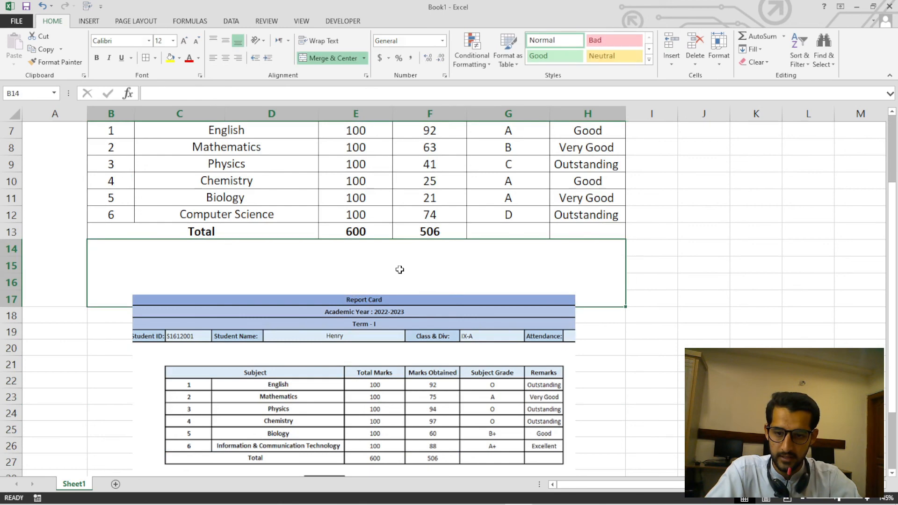
{"action": "left_click", "coordinate": [154, 58]}
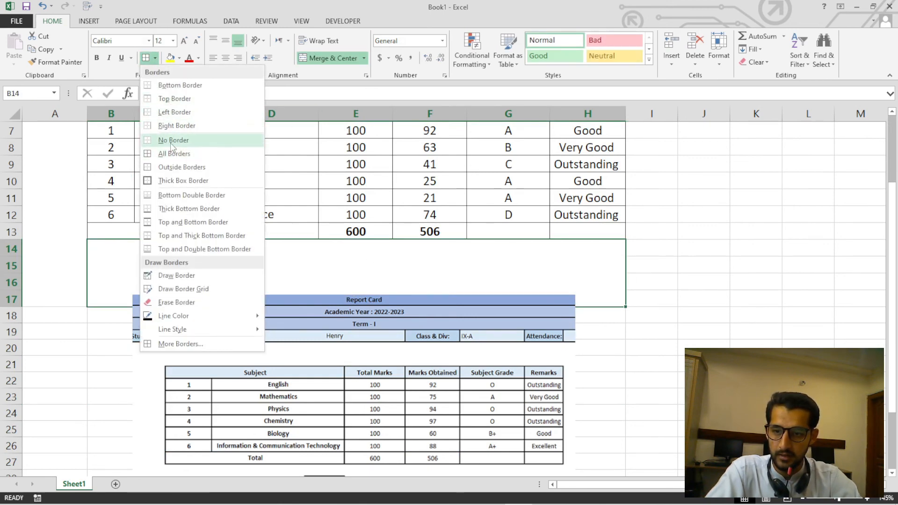
{"action": "left_click", "coordinate": [172, 140]}
{"action": "left_click", "coordinate": [660, 241]}
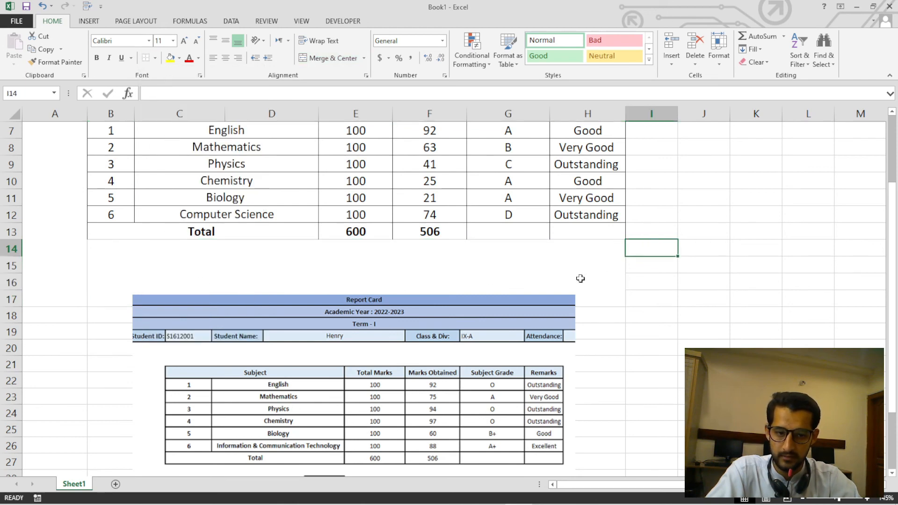
{"action": "left_click", "coordinate": [580, 278]}
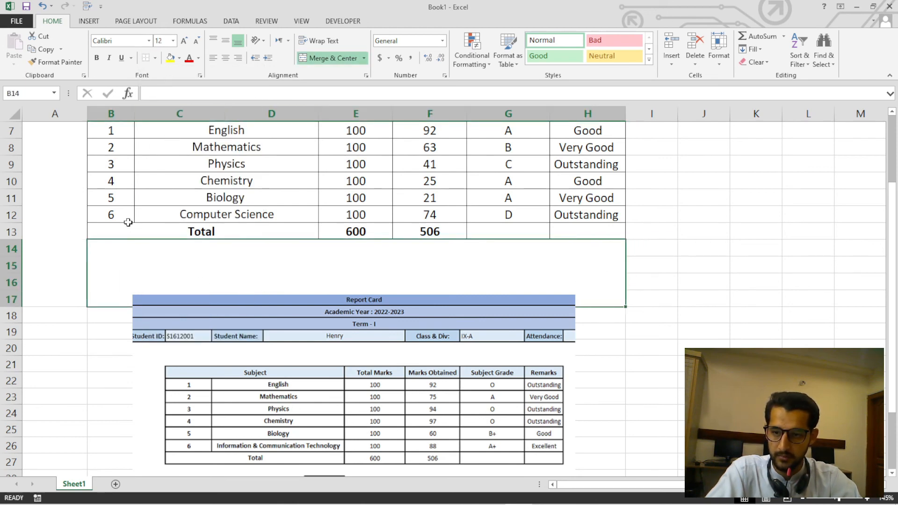
Add a bottom border along row 17 across columns A to H to close off the report card.
{"action": "left_click_drag", "start_coordinate": [117, 276], "coordinate": [84, 275]}
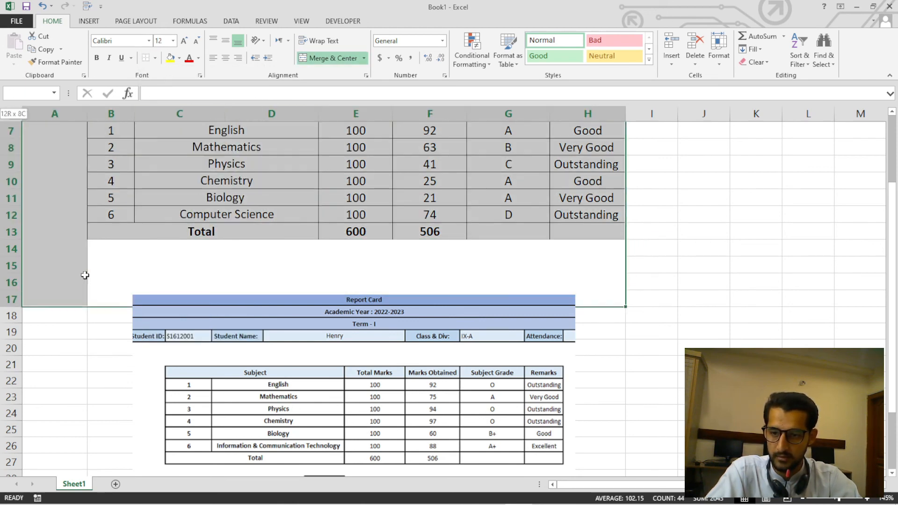
{"action": "left_click", "coordinate": [156, 59]}
{"action": "left_click", "coordinate": [181, 87]}
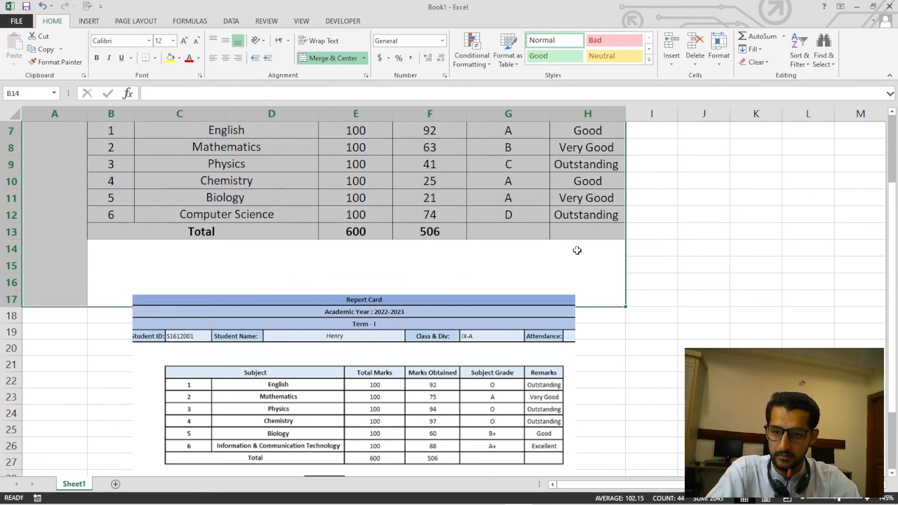
{"action": "left_click", "coordinate": [660, 216]}
{"action": "left_click", "coordinate": [621, 276]}
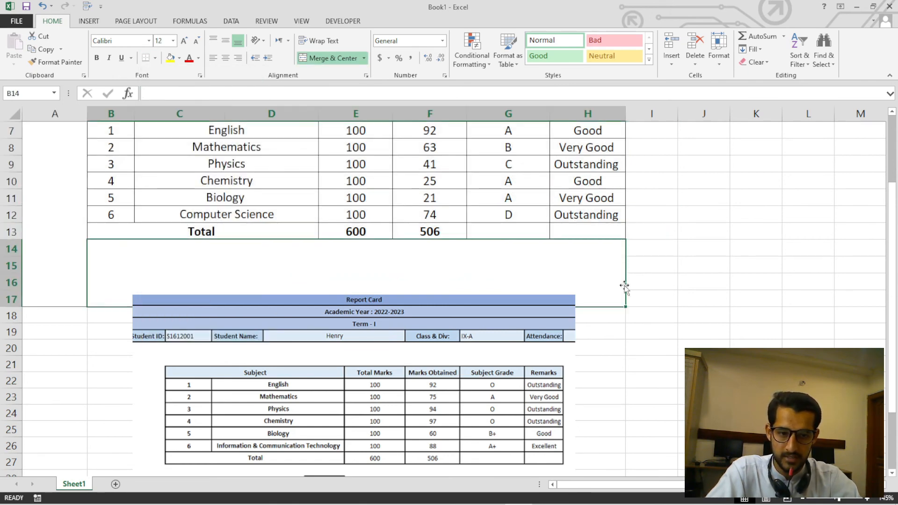
Add a right border to the merged block B14:H17.
{"action": "left_click", "coordinate": [154, 58]}
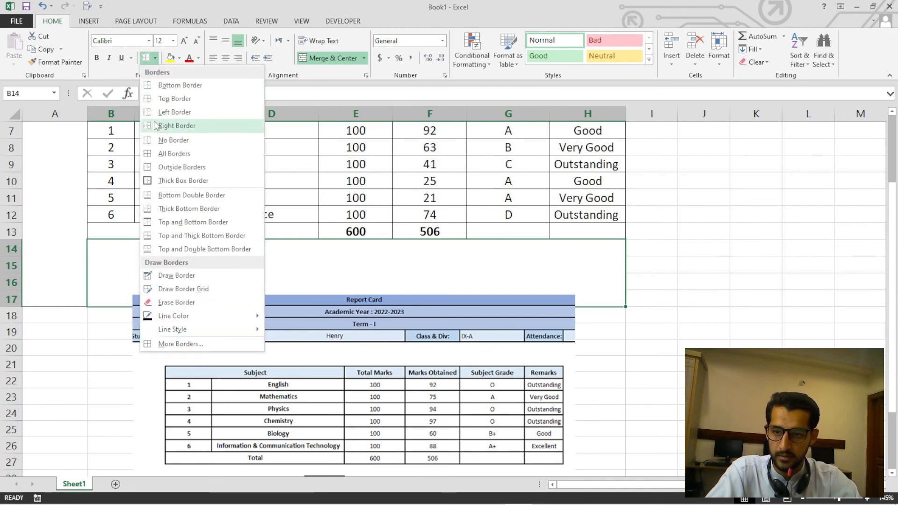
{"action": "left_click", "coordinate": [198, 120]}
{"action": "left_click", "coordinate": [654, 221]}
{"action": "left_click", "coordinate": [586, 258]}
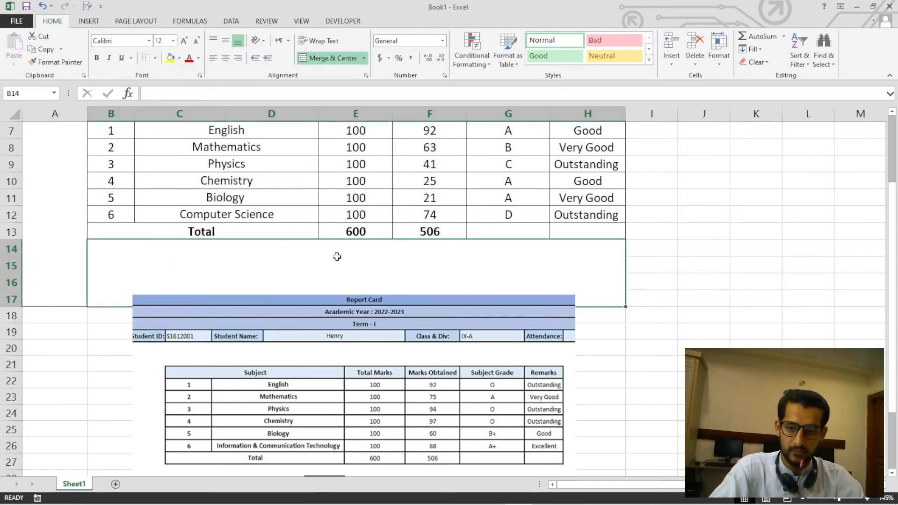
Restore the bottom border under the Total row, B13:H13.
{"action": "left_click_drag", "start_coordinate": [180, 230], "coordinate": [603, 233]}
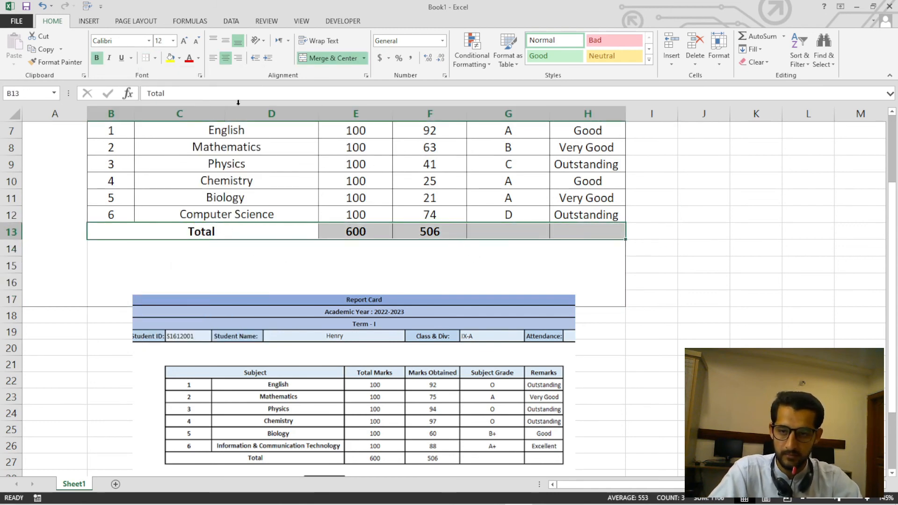
{"action": "left_click", "coordinate": [155, 58]}
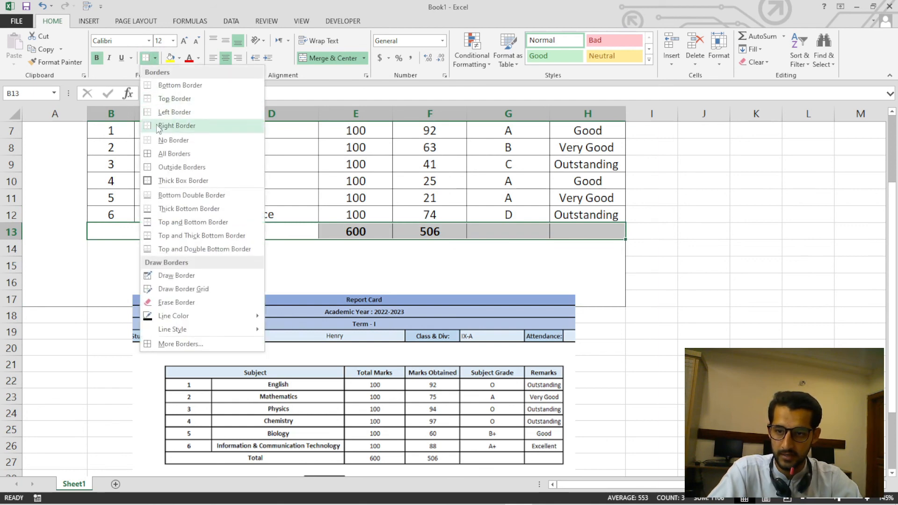
{"action": "left_click", "coordinate": [178, 85]}
{"action": "left_click", "coordinate": [697, 217]}
Move the sample picture beside the report card, over columns I to Q, so both can be compared side by side.
{"action": "left_click", "coordinate": [421, 367]}
{"action": "left_click_drag", "start_coordinate": [421, 367], "coordinate": [495, 449]}
{"action": "scroll", "coordinate": [556, 318], "scroll_direction": "up", "scroll_amount": 2}
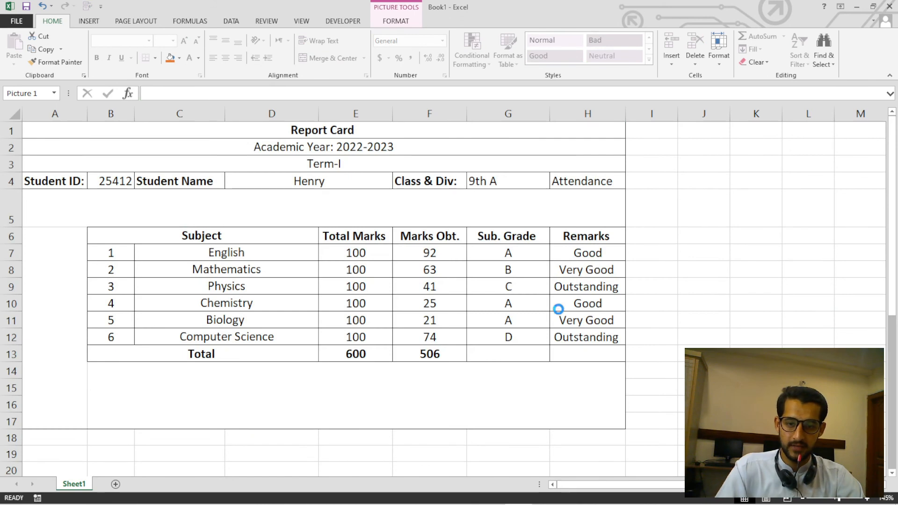
{"action": "scroll", "coordinate": [557, 310], "scroll_direction": "down", "scroll_amount": 2}
{"action": "scroll", "coordinate": [519, 261], "scroll_direction": "up", "scroll_amount": 3}
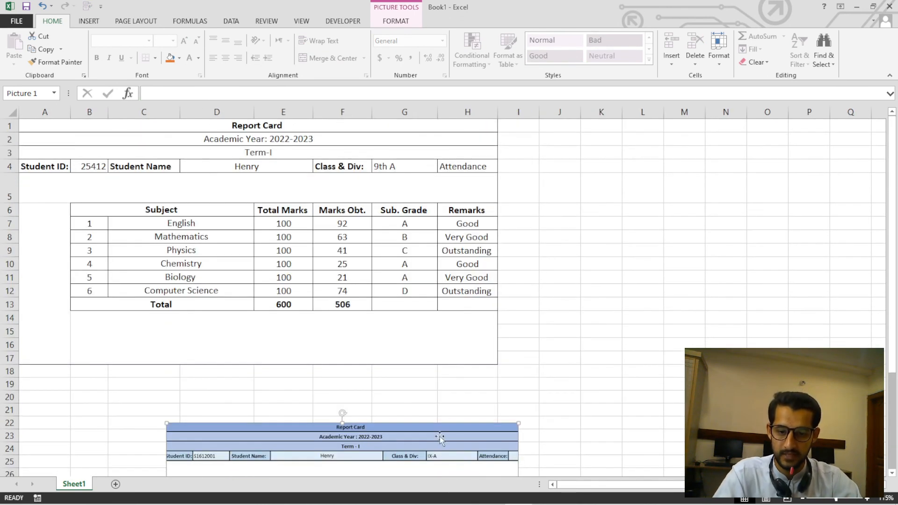
{"action": "left_click_drag", "start_coordinate": [440, 438], "coordinate": [772, 166]}
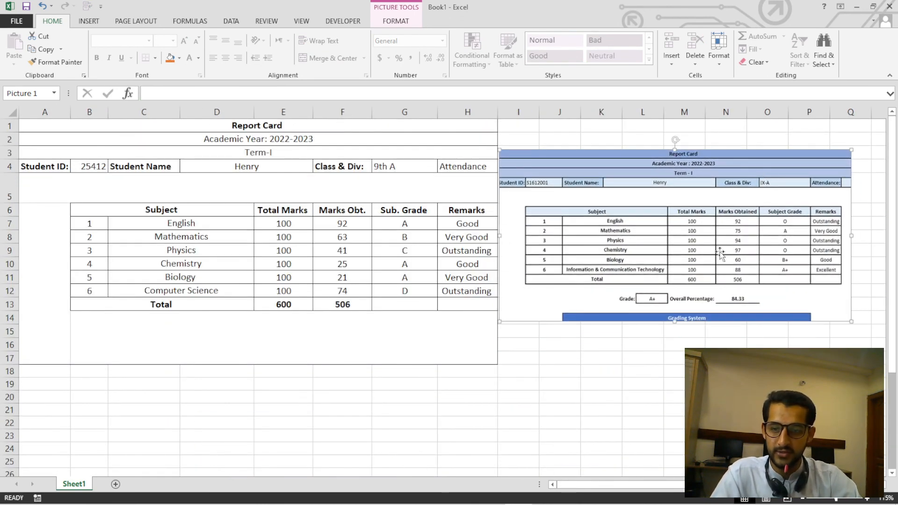
{"action": "left_click_drag", "start_coordinate": [640, 234], "coordinate": [650, 227]}
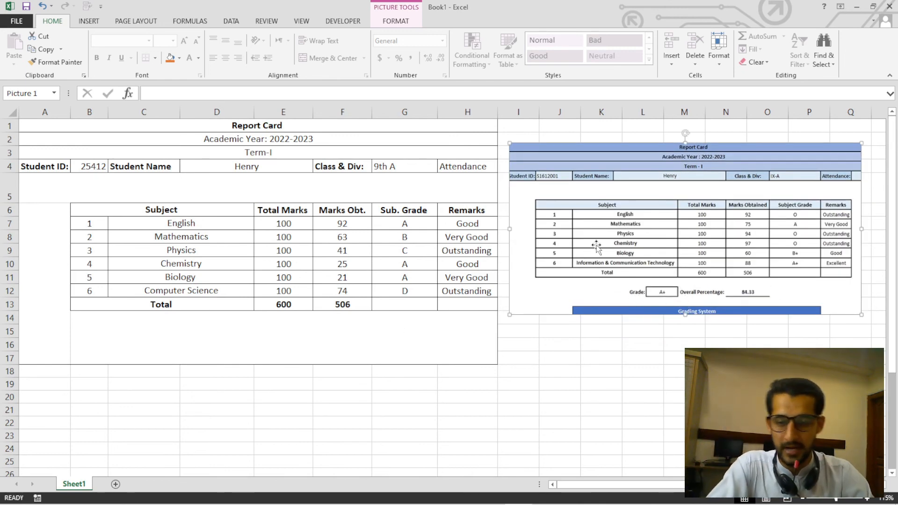
{"action": "left_click", "coordinate": [398, 273]}
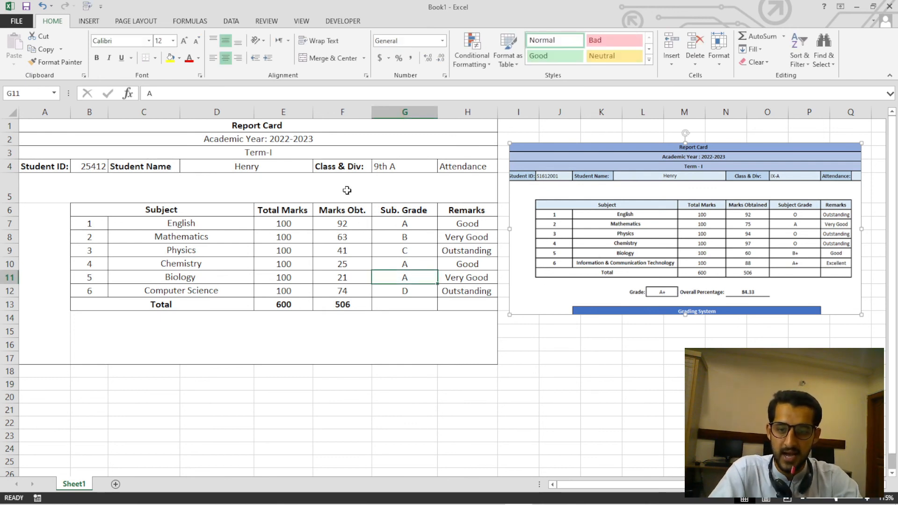
Fill the Report Card title row with a custom blue, RGB 62, 120, 248.
{"action": "left_click", "coordinate": [286, 125]}
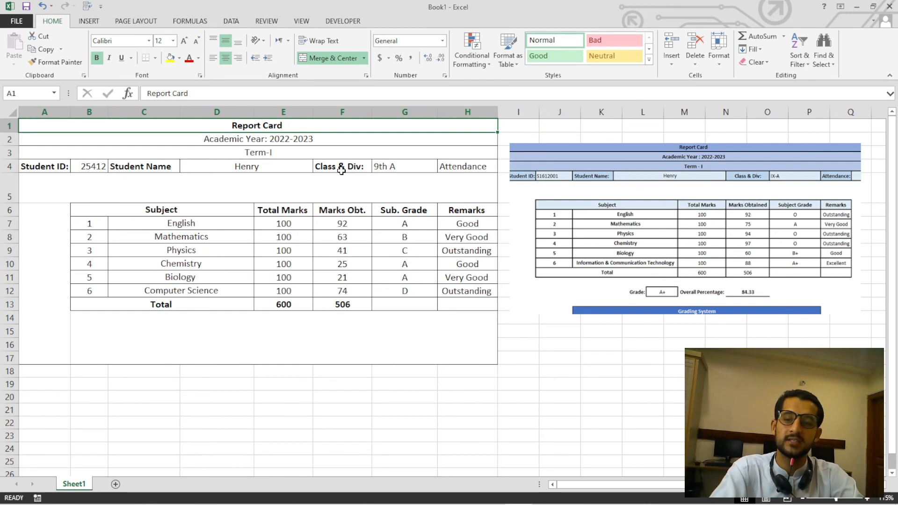
{"action": "left_click", "coordinate": [180, 58]}
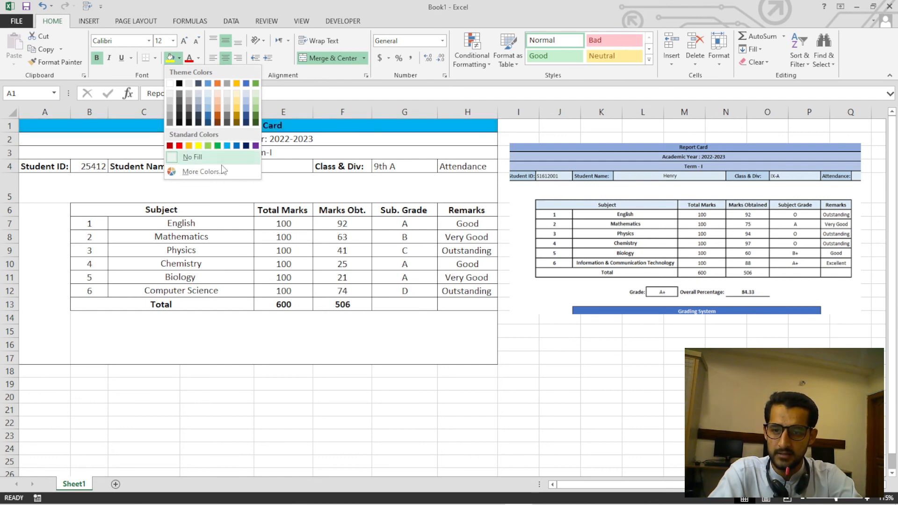
{"action": "left_click", "coordinate": [204, 171]}
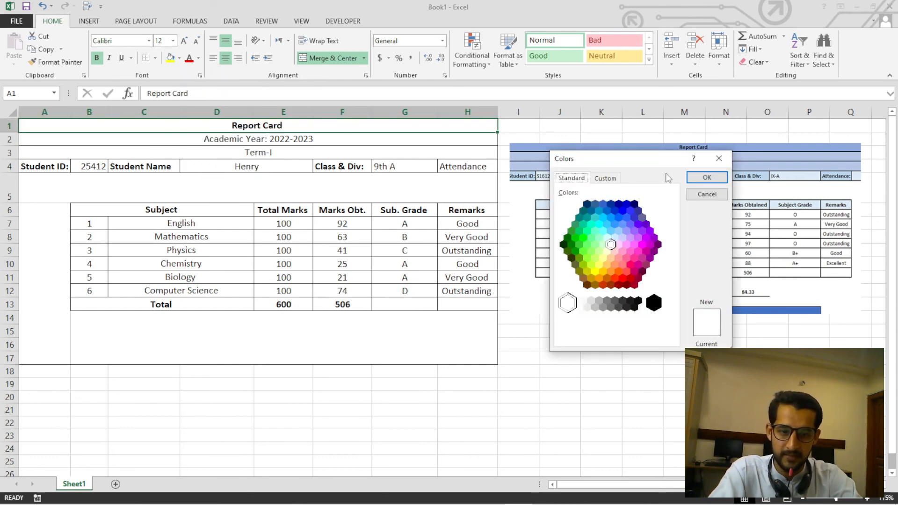
{"action": "left_click", "coordinate": [604, 178]}
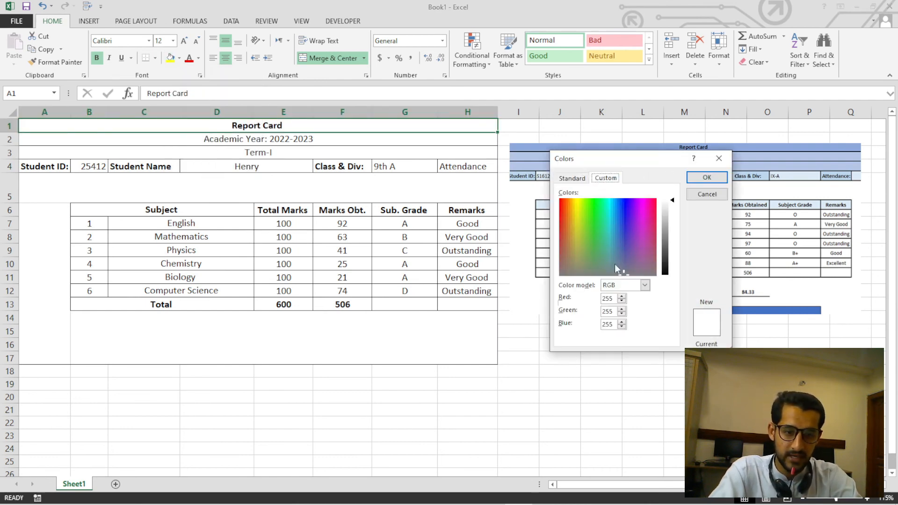
{"action": "left_click", "coordinate": [645, 285]}
{"action": "left_click", "coordinate": [619, 295]}
{"action": "left_click", "coordinate": [624, 215]}
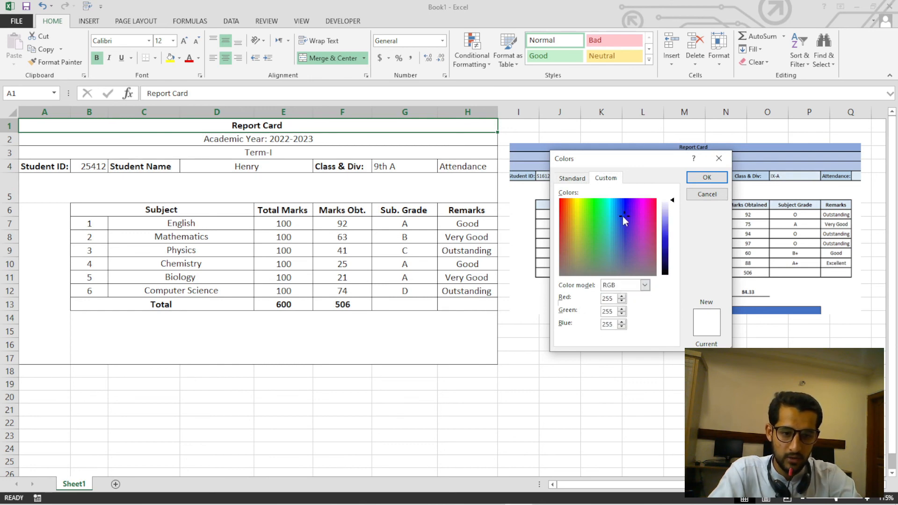
{"action": "mouse_move", "coordinate": [623, 217]}
{"action": "left_mouse_down"}
{"action": "mouse_move", "coordinate": [611, 211]}
{"action": "mouse_move", "coordinate": [618, 203]}
{"action": "left_mouse_up"}
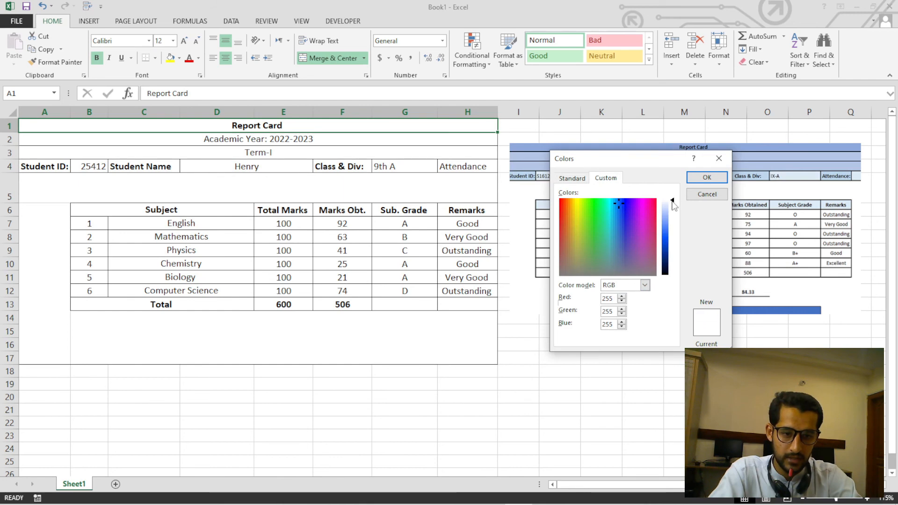
{"action": "left_click_drag", "start_coordinate": [674, 205], "coordinate": [668, 235]}
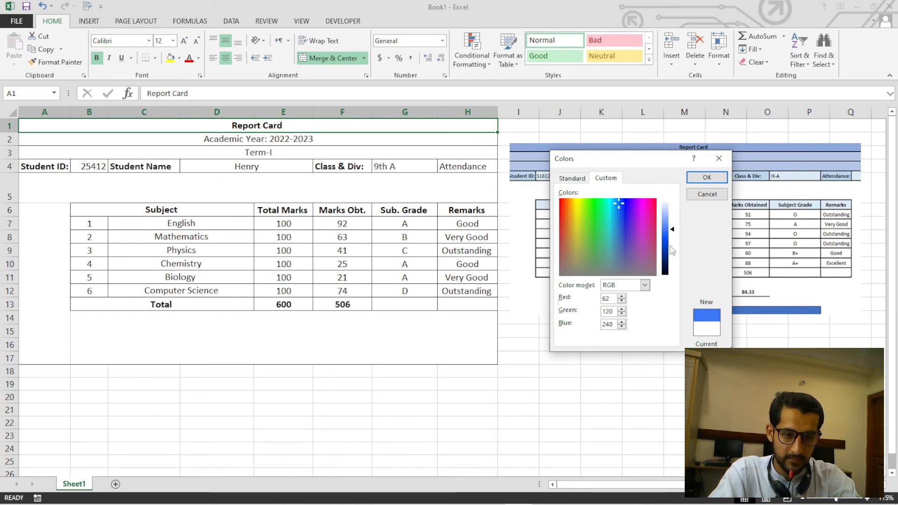
{"action": "left_click", "coordinate": [706, 178]}
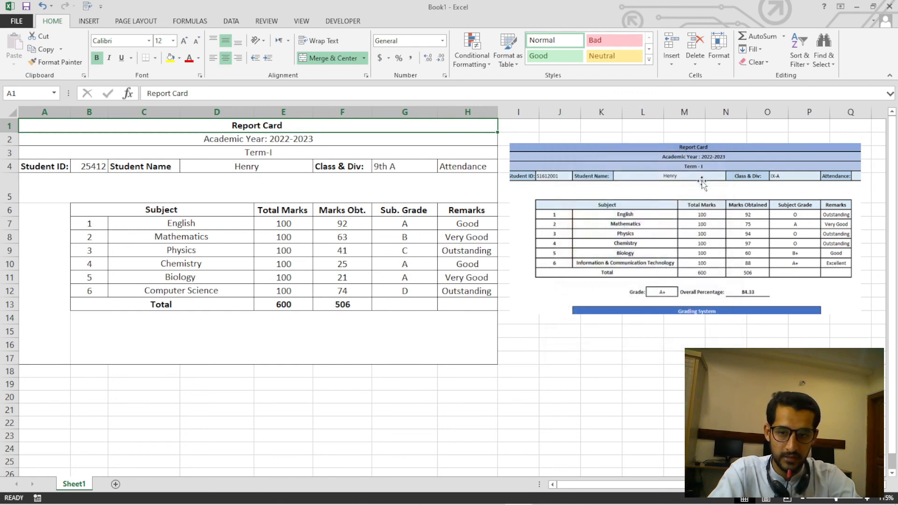
{"action": "left_click", "coordinate": [315, 188]}
Copy the Report Card title row's formatting onto the Term-I row with Format Painter.
{"action": "left_click", "coordinate": [290, 128]}
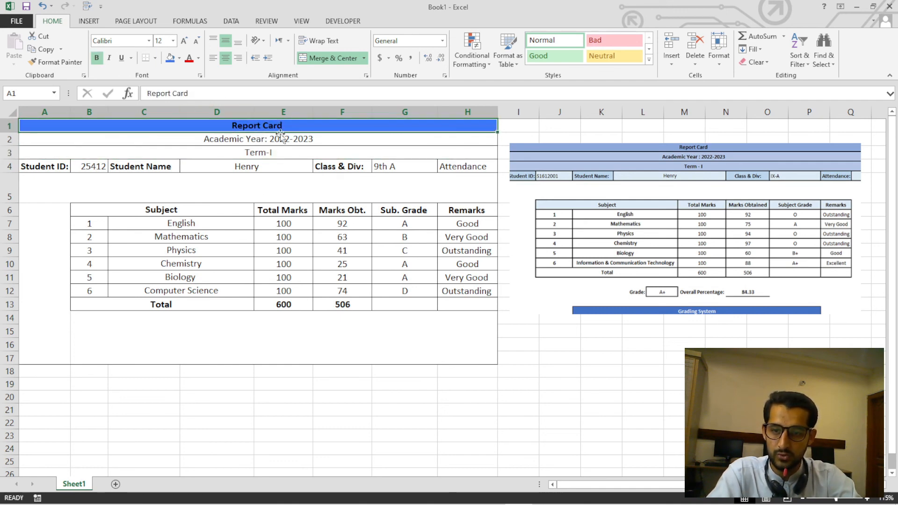
{"action": "left_click", "coordinate": [54, 62]}
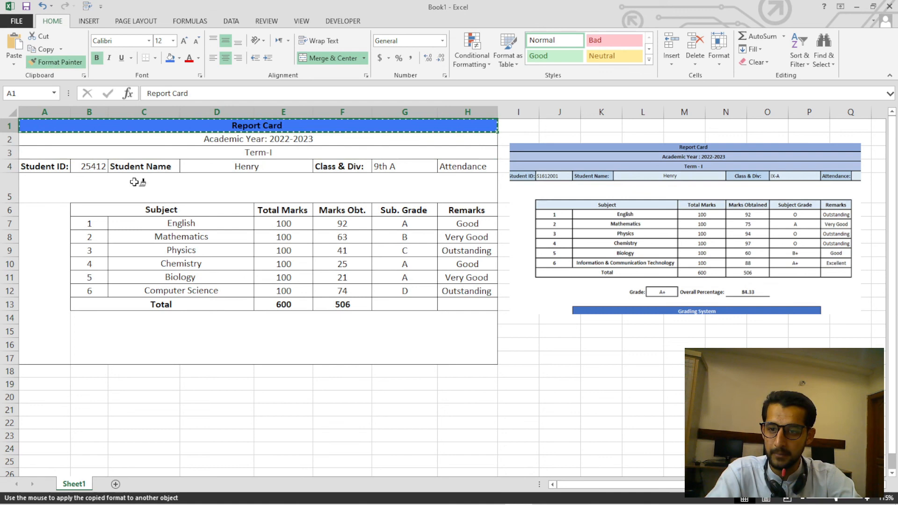
{"action": "left_click", "coordinate": [155, 152]}
Set the font color of the Report Card title to the standard orange.
{"action": "left_click", "coordinate": [298, 125]}
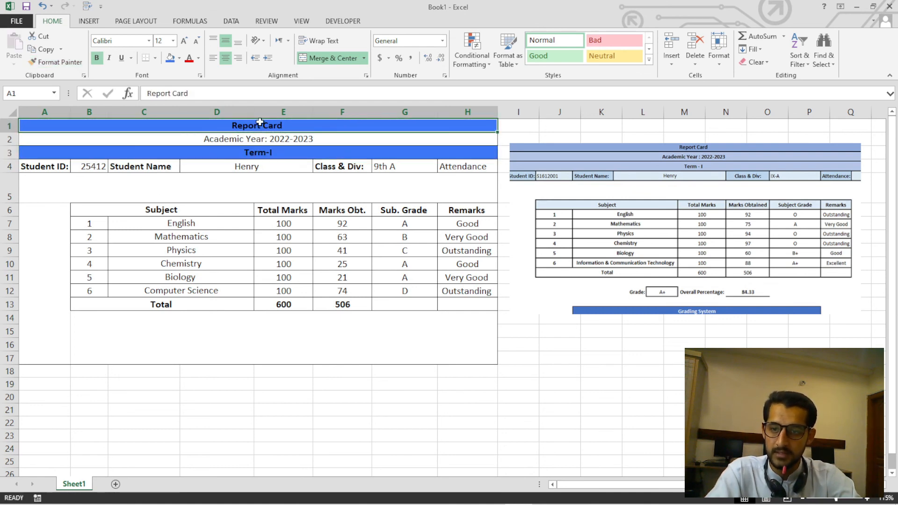
{"action": "left_click", "coordinate": [199, 58]}
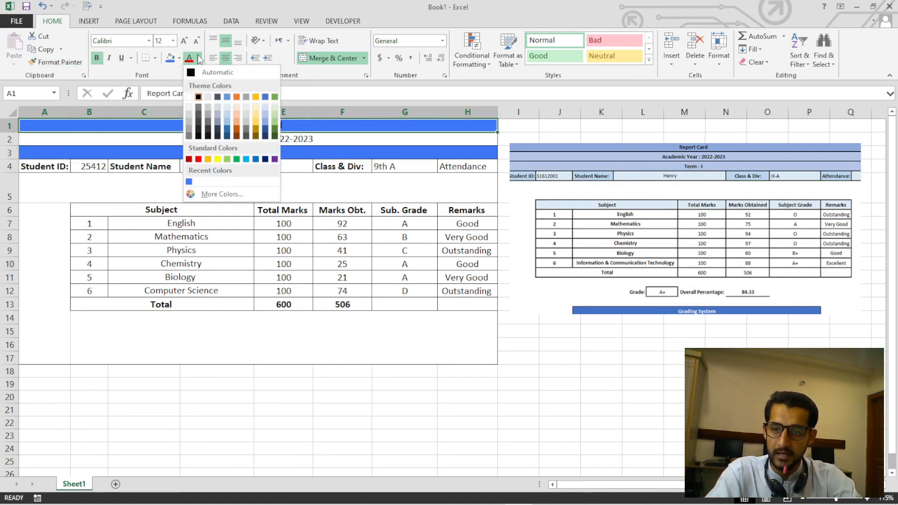
{"action": "left_click", "coordinate": [210, 159]}
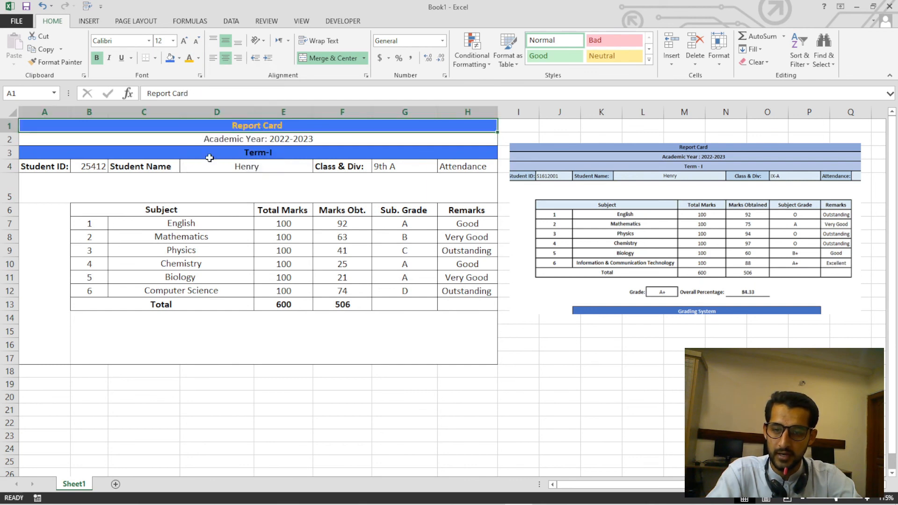
Set the font color of the Term-I text to white.
{"action": "scroll", "coordinate": [267, 220], "scroll_direction": "up", "scroll_amount": 1}
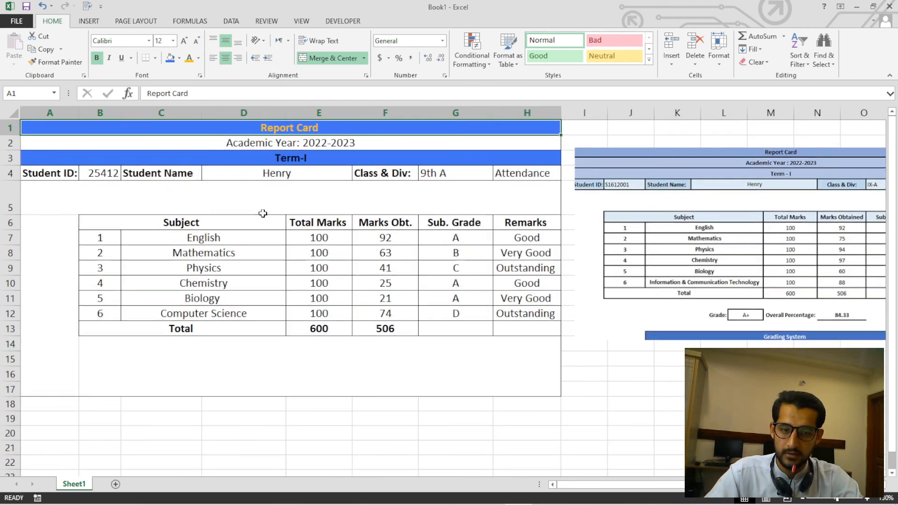
{"action": "left_click", "coordinate": [285, 158]}
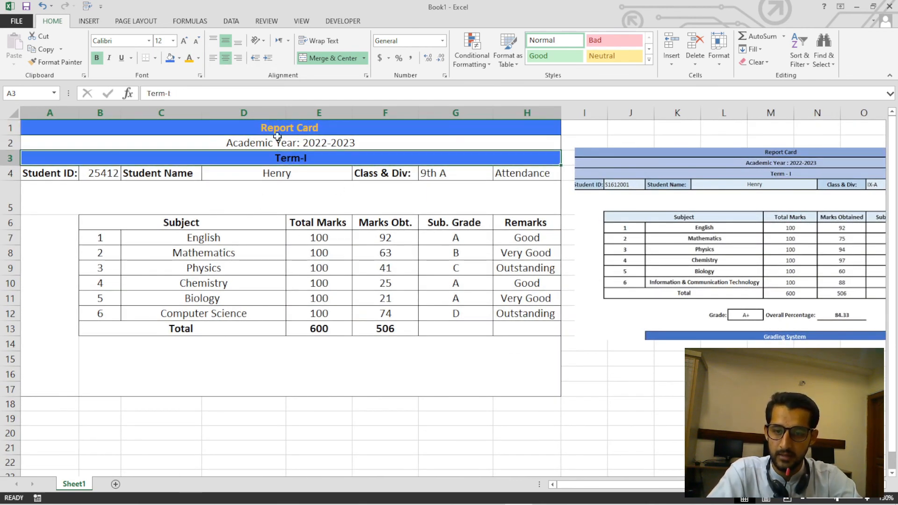
{"action": "left_click", "coordinate": [198, 58]}
{"action": "left_click", "coordinate": [192, 98]}
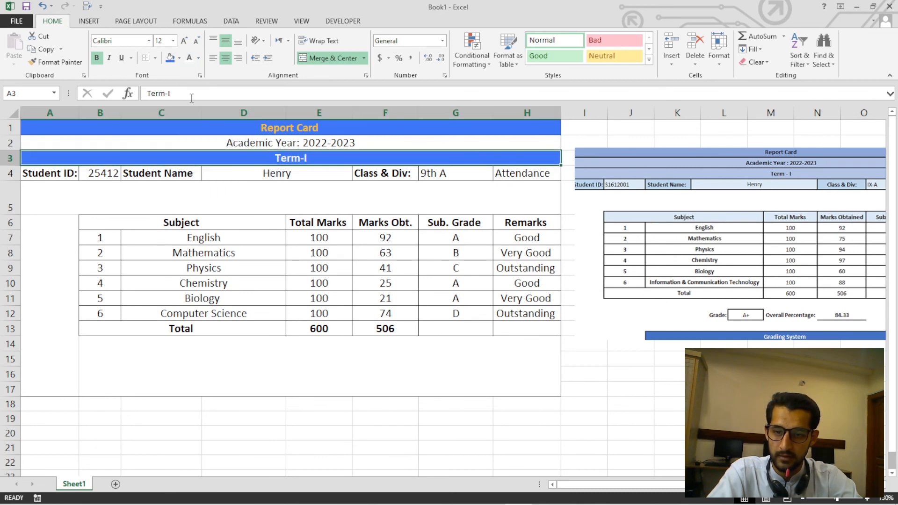
{"action": "left_click", "coordinate": [267, 201]}
Fill the Academic Year row with a light blue theme color.
{"action": "left_click", "coordinate": [279, 143]}
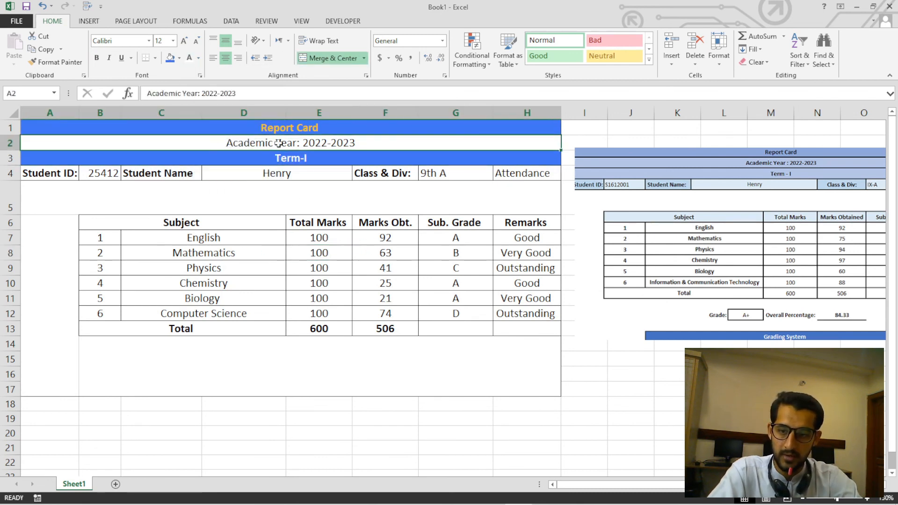
{"action": "left_click", "coordinate": [180, 57]}
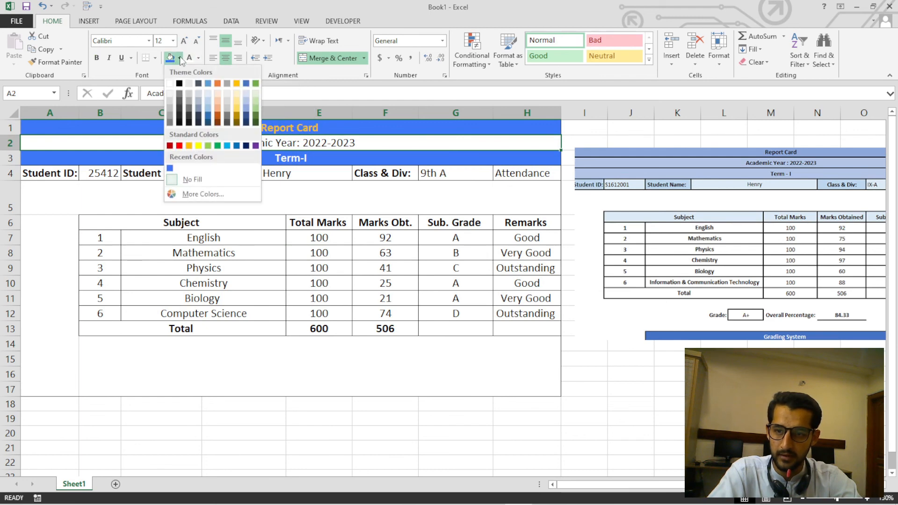
{"action": "left_click", "coordinate": [208, 99]}
{"action": "left_click", "coordinate": [309, 297]}
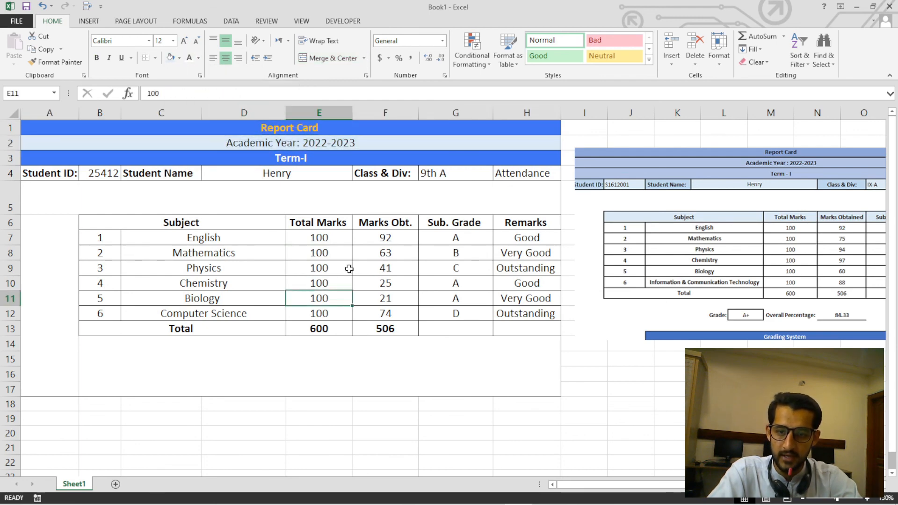
{"action": "left_click", "coordinate": [283, 145]}
Fill the subject table's header row, B6:H6, with a medium blue-gray theme color.
{"action": "left_click_drag", "start_coordinate": [203, 224], "coordinate": [556, 224]}
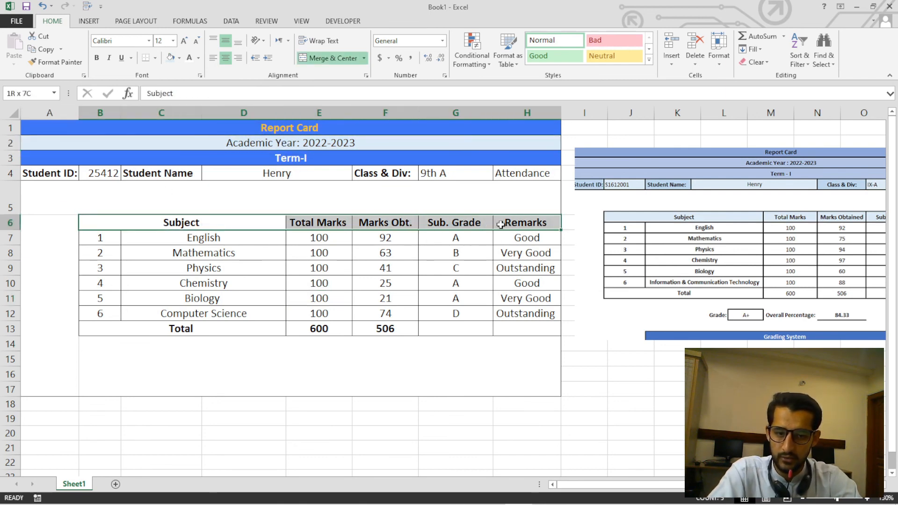
{"action": "left_click", "coordinate": [180, 58]}
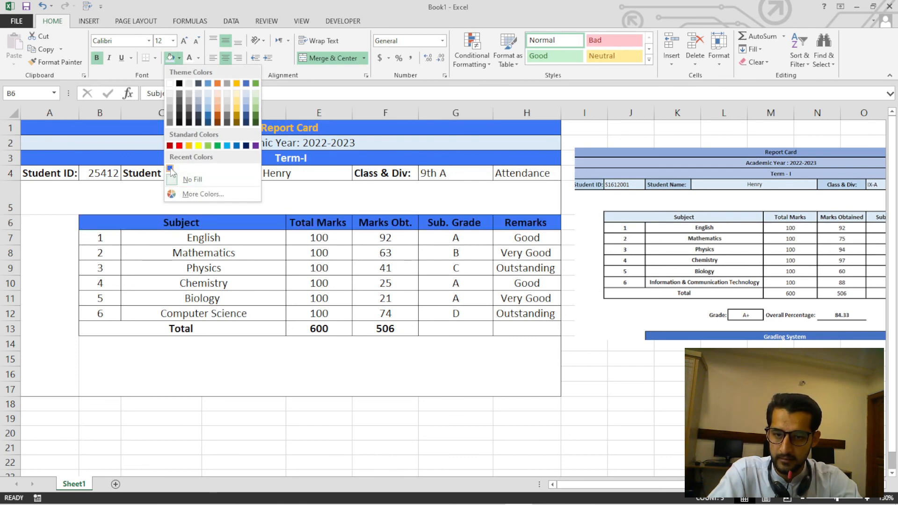
{"action": "left_click", "coordinate": [199, 109]}
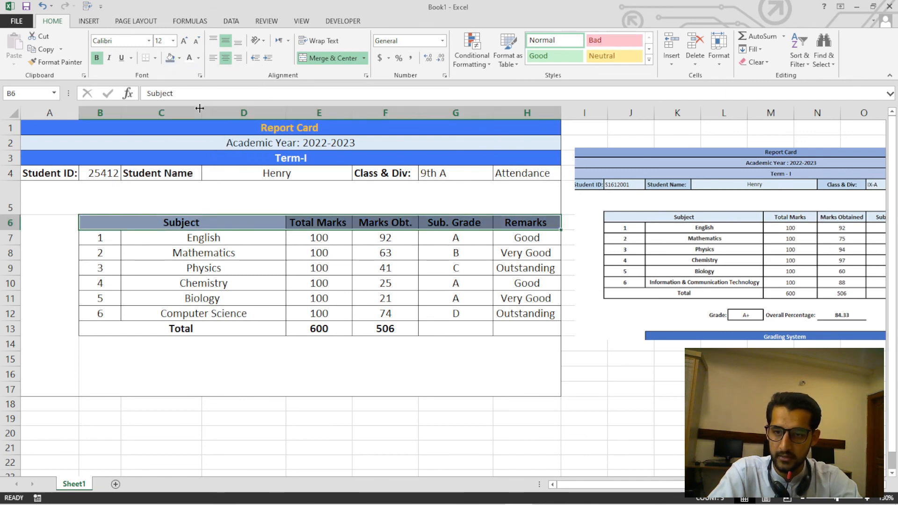
Set the font color of the subject table's header row, B6:H6, to black.
{"action": "left_click", "coordinate": [198, 58]}
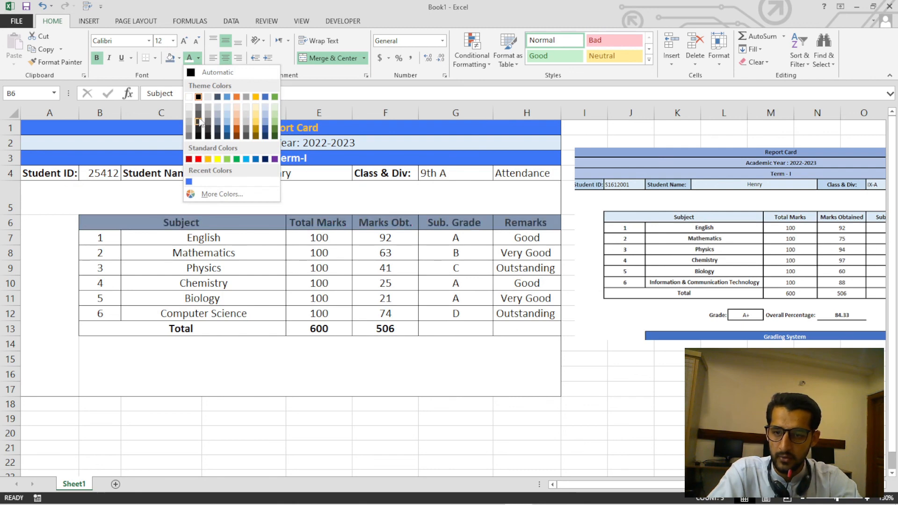
{"action": "left_click", "coordinate": [198, 97]}
{"action": "left_click", "coordinate": [304, 241]}
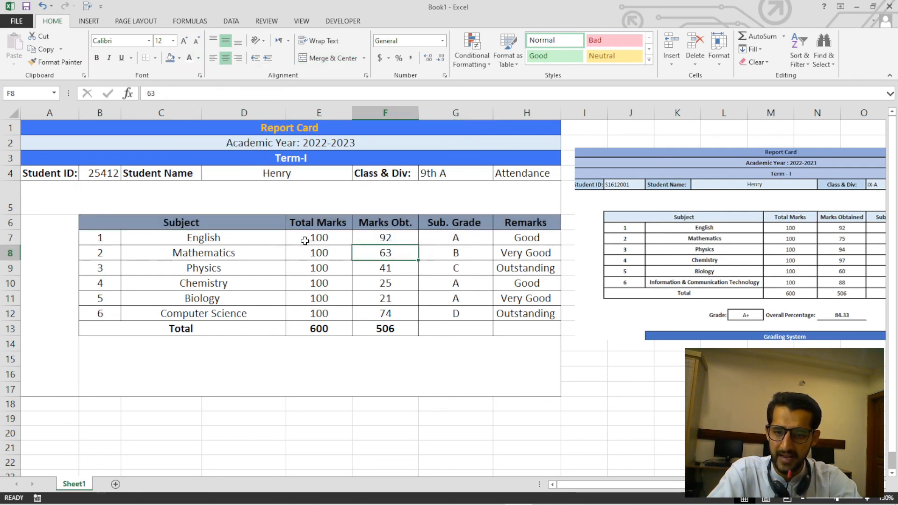
Try bold on the serial numbers in B7:B12, and make the subject names in C7:D12 bold.
{"action": "left_click_drag", "start_coordinate": [114, 242], "coordinate": [119, 313]}
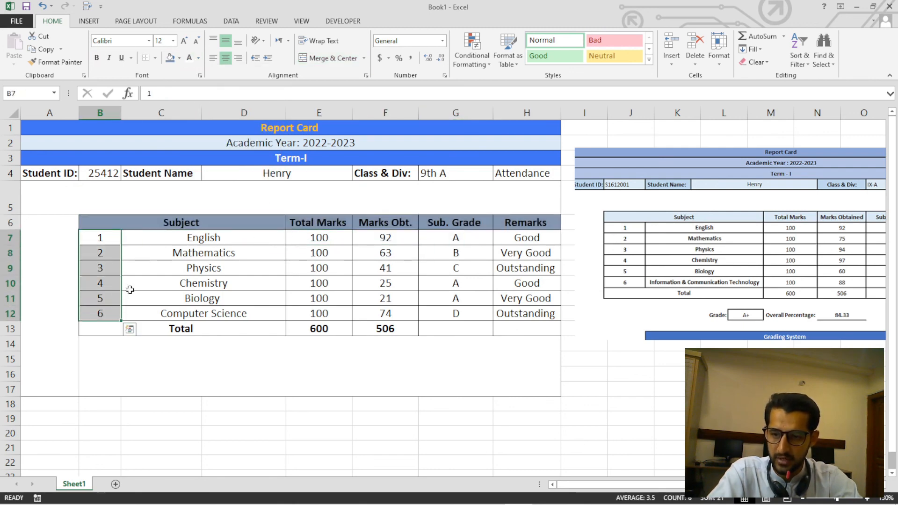
{"action": "left_click", "coordinate": [96, 58]}
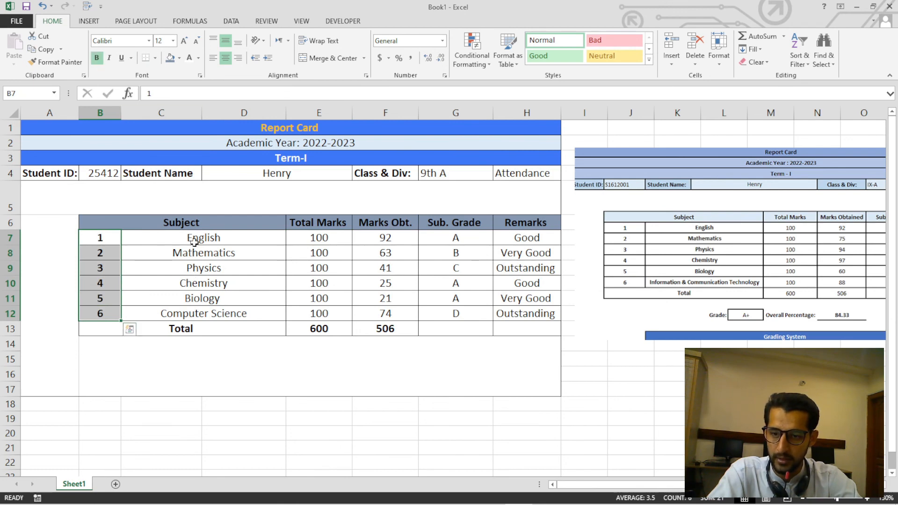
{"action": "left_click_drag", "start_coordinate": [195, 239], "coordinate": [197, 313]}
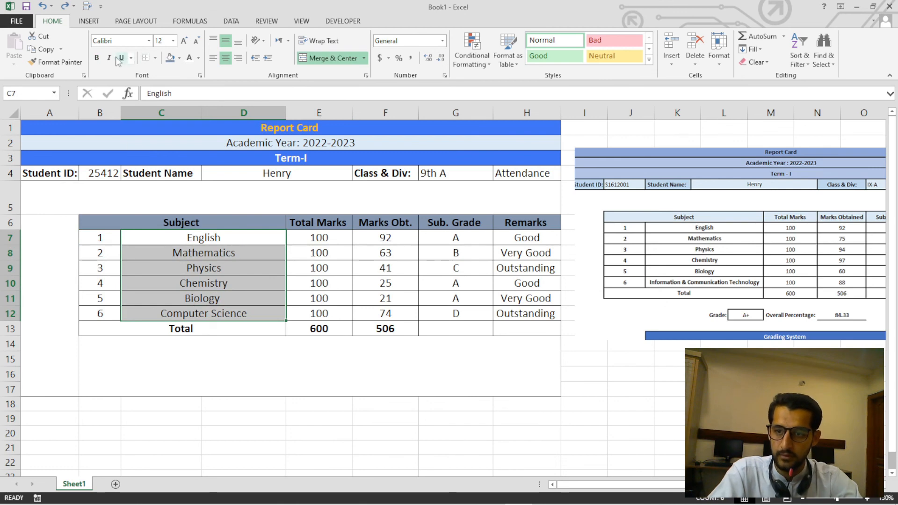
{"action": "left_click", "coordinate": [99, 60]}
{"action": "left_click", "coordinate": [271, 201]}
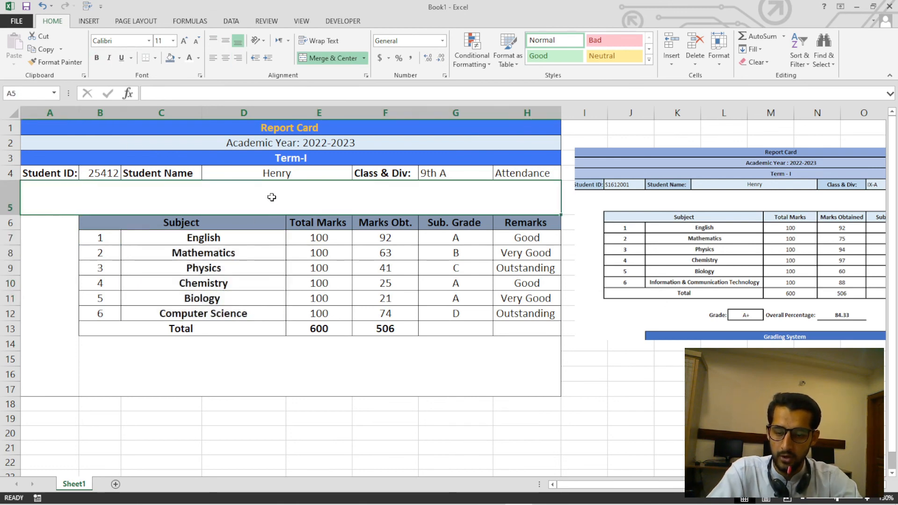
{"action": "left_click", "coordinate": [57, 229]}
{"action": "left_click", "coordinate": [146, 376]}
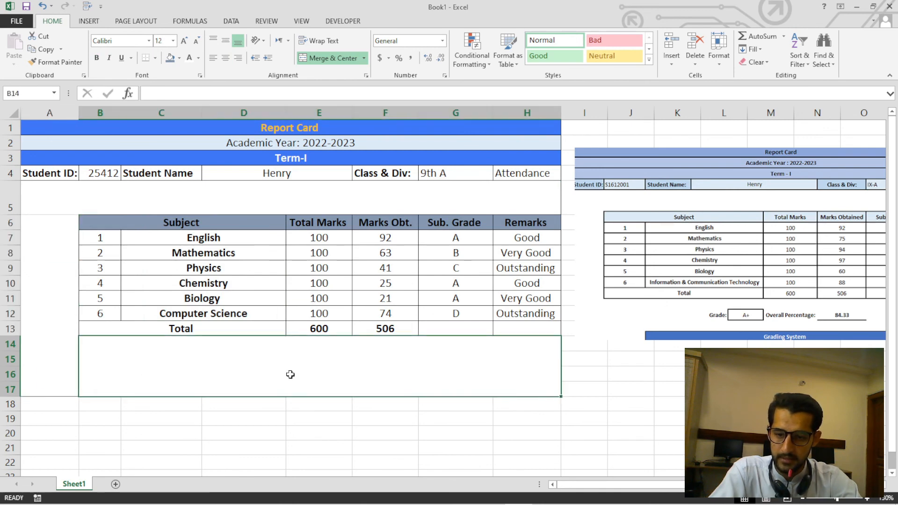
{"action": "left_click", "coordinate": [55, 359]}
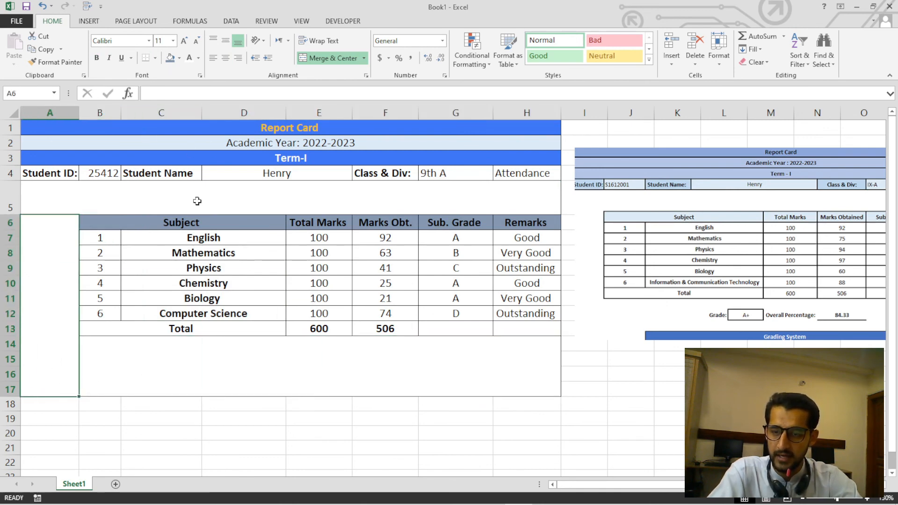
Fill the subject table's body and Total row, B7:H13, with the lightest gray theme color.
{"action": "left_click_drag", "start_coordinate": [110, 238], "coordinate": [514, 327]}
{"action": "left_click", "coordinate": [179, 58]}
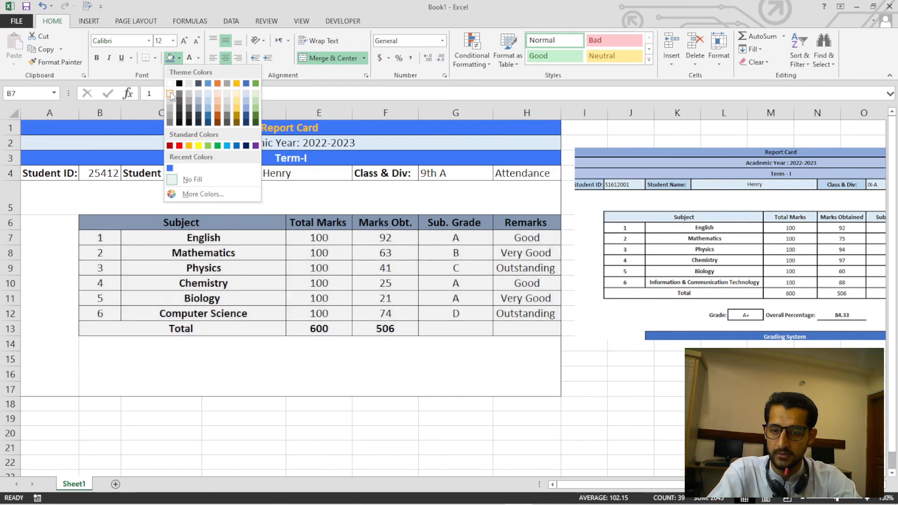
{"action": "left_click", "coordinate": [171, 93]}
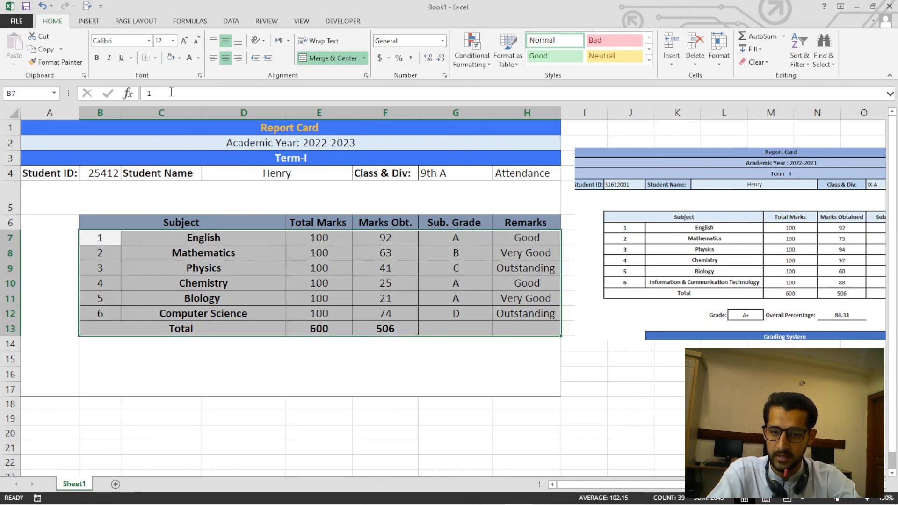
{"action": "left_click", "coordinate": [597, 339]}
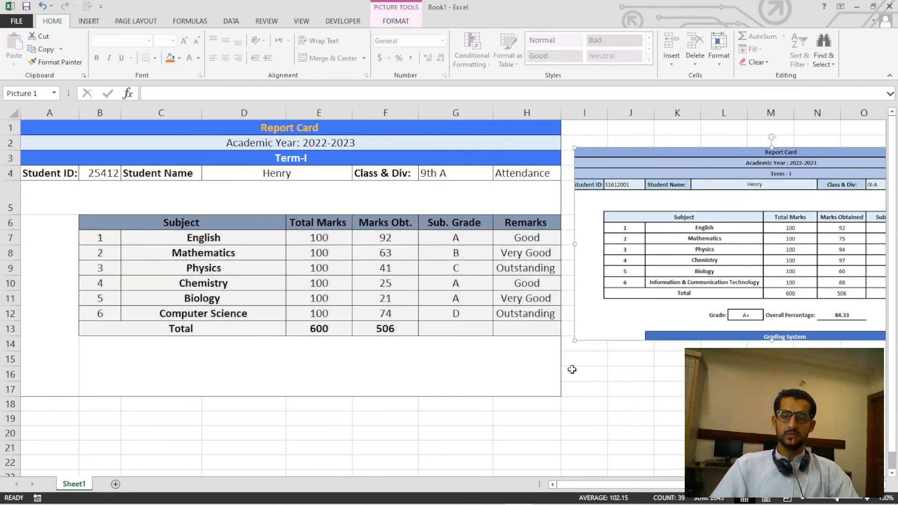
Review the whole report card, A1:H17, enlarged in full screen view, and return to the normal view.
{"action": "left_click_drag", "start_coordinate": [174, 130], "coordinate": [272, 343]}
{"action": "key", "text": "alt"}
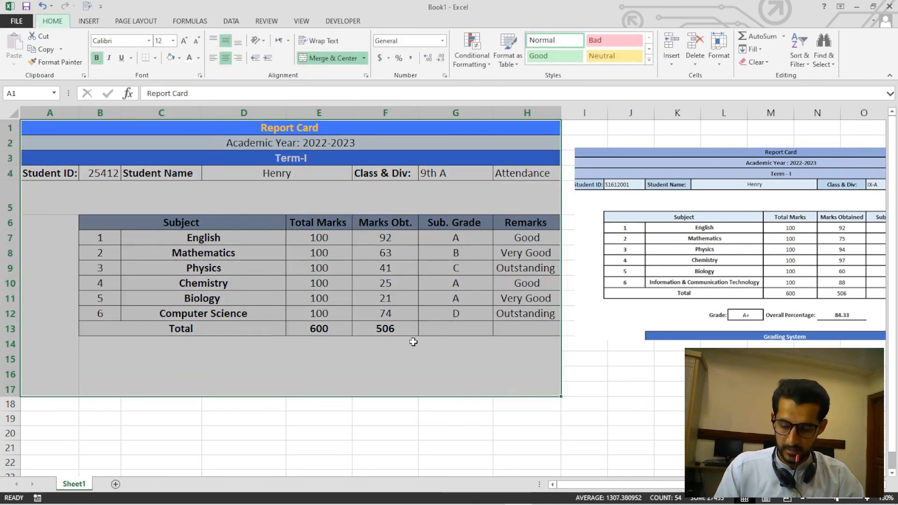
{"action": "key", "text": "v"}
{"action": "key", "text": "u"}
{"action": "scroll", "coordinate": [503, 319], "scroll_direction": "up", "scroll_amount": 3}
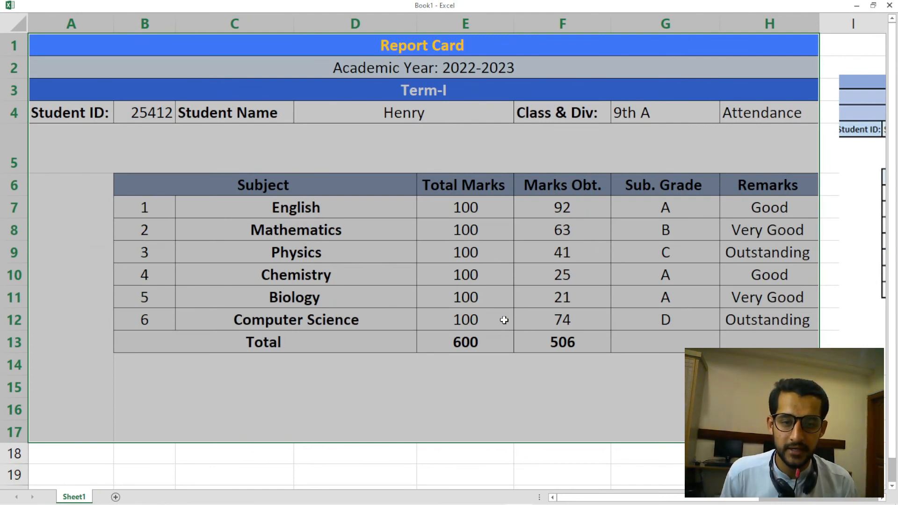
{"action": "key", "text": "Escape"}
{"action": "scroll", "coordinate": [517, 289], "scroll_direction": "down", "scroll_amount": 2}
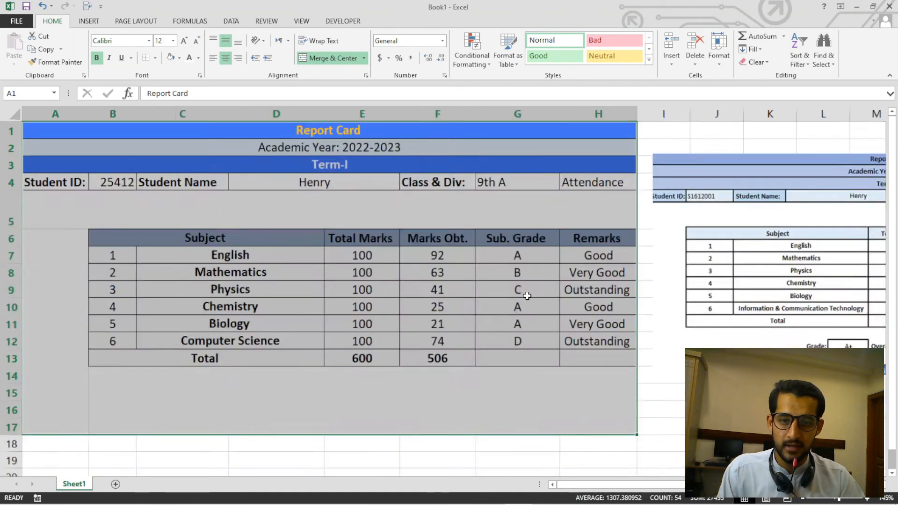
{"action": "left_click", "coordinate": [632, 401]}
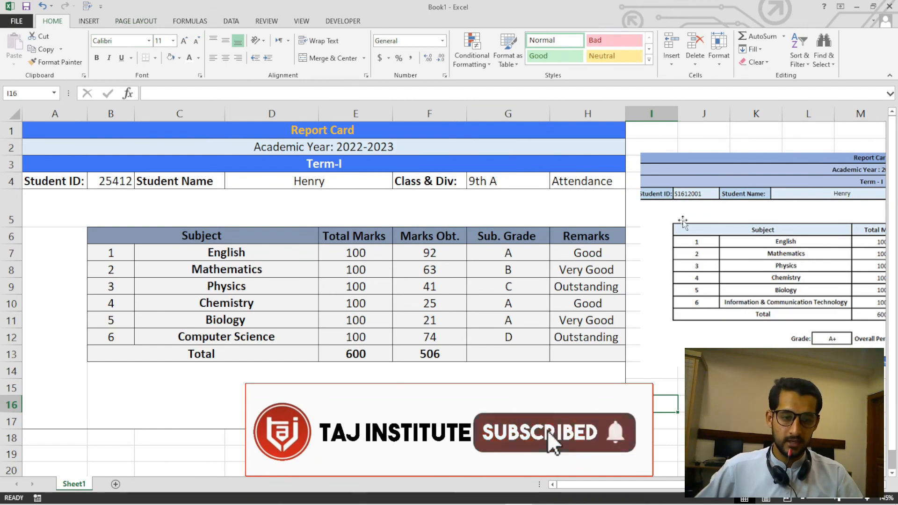
Move the sample report card picture over the lower part of the subject table.
{"action": "left_click_drag", "start_coordinate": [683, 220], "coordinate": [152, 251]}
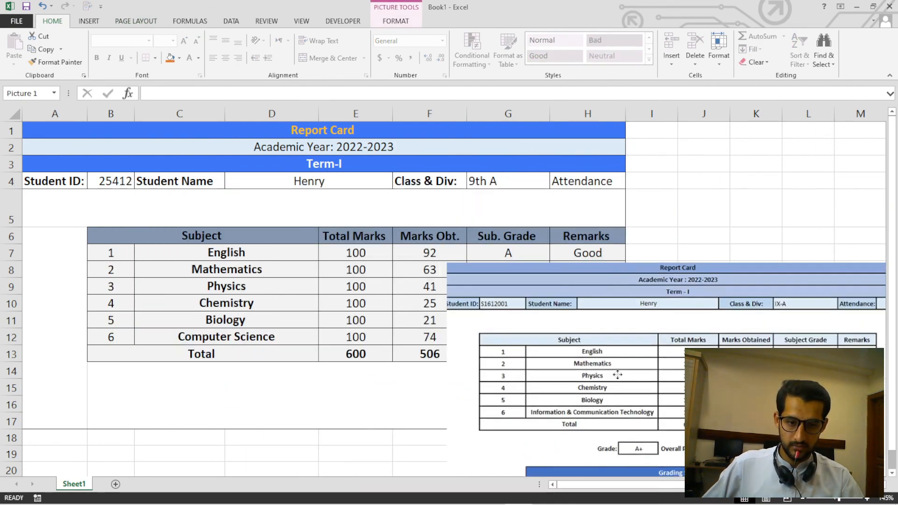